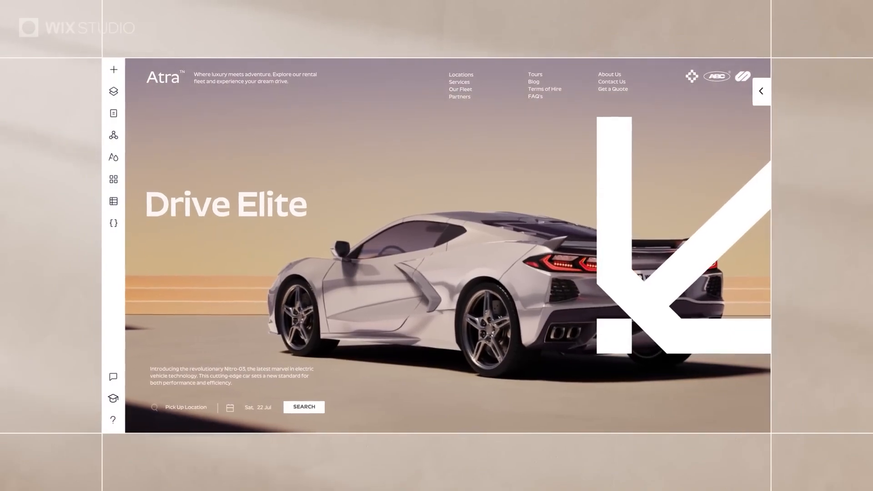
pyautogui.click(340, 269)
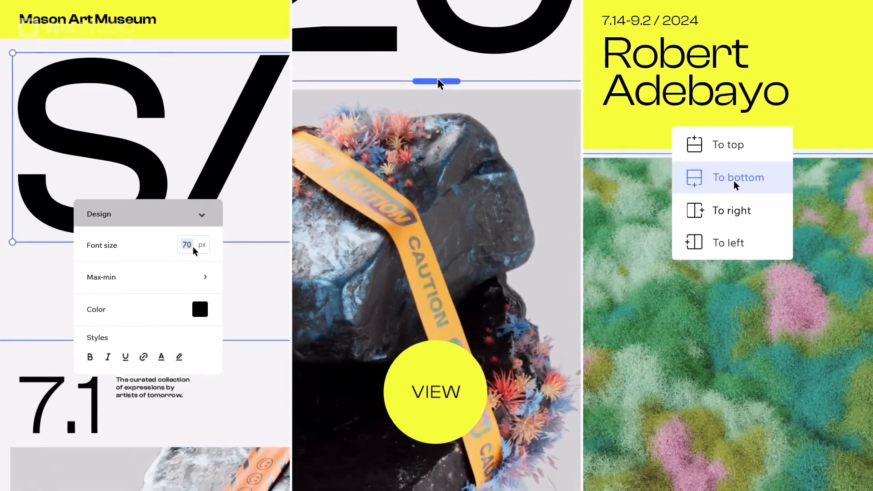
pyautogui.click(733, 180)
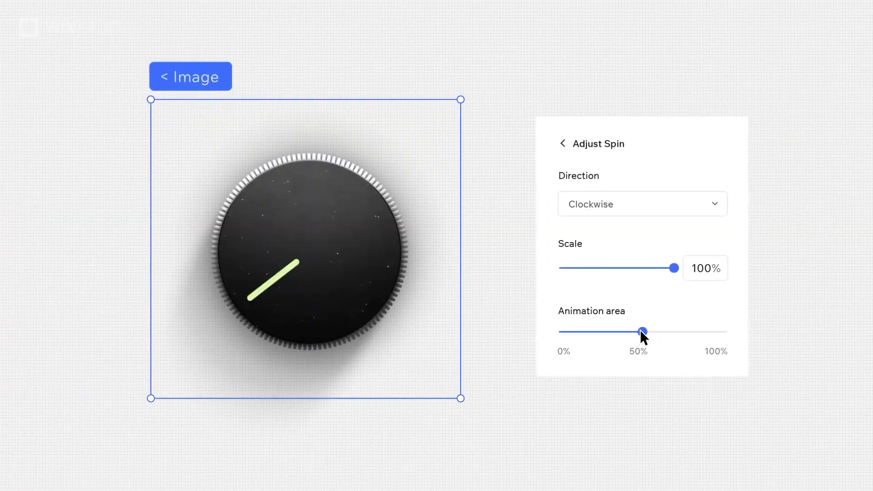
pyautogui.moveTo(641, 330); pyautogui.dragTo(707, 331)
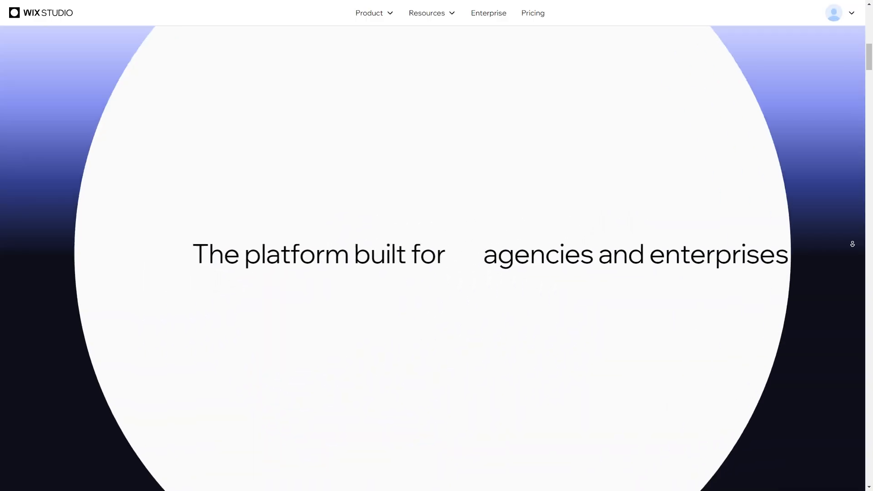
pyautogui.scroll(-8, 852, 244)
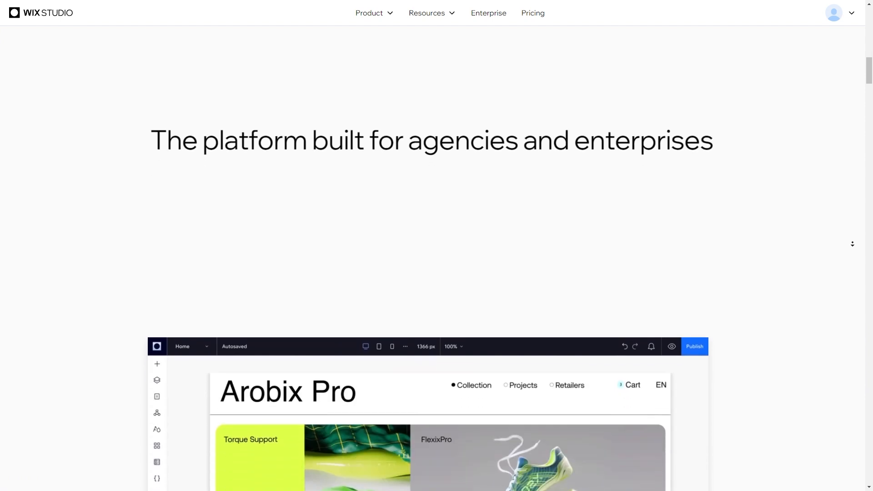
pyautogui.scroll(-5, 852, 244)
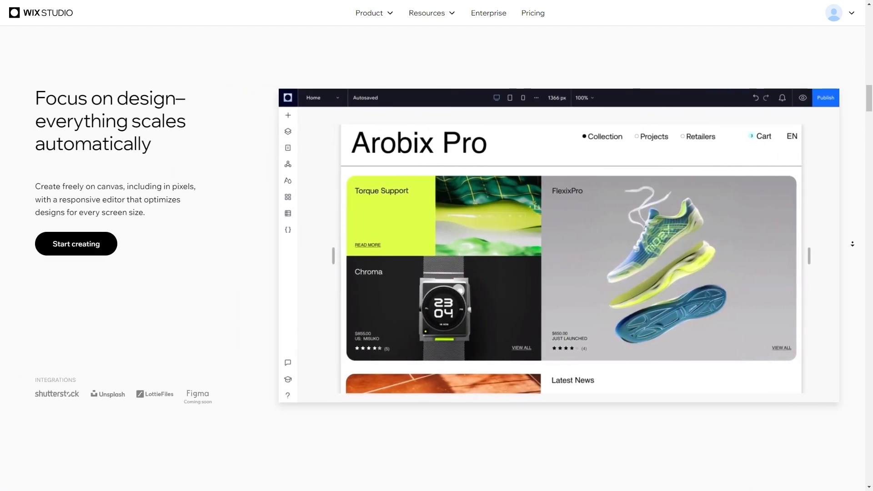
pyautogui.scroll(-6, 852, 244)
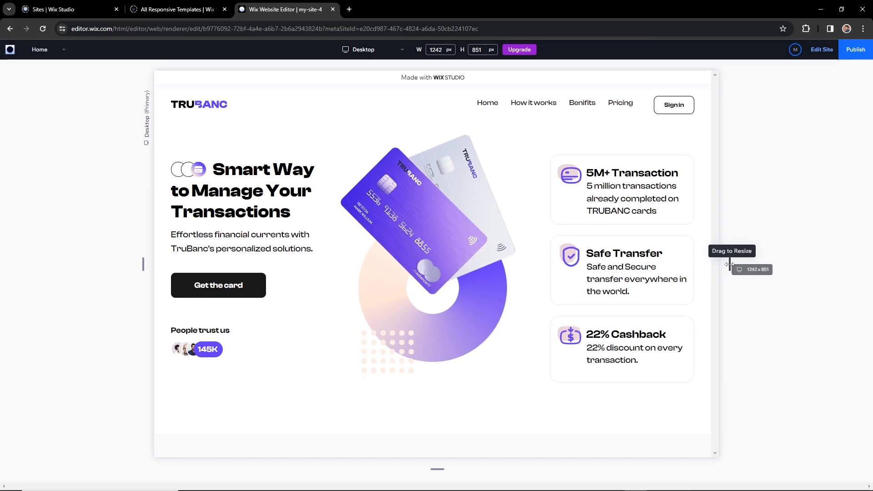
# Narrow the TRUBANC site preview to see how its layout responds to a smaller width
pyautogui.moveTo(728, 263); pyautogui.dragTo(518, 263)
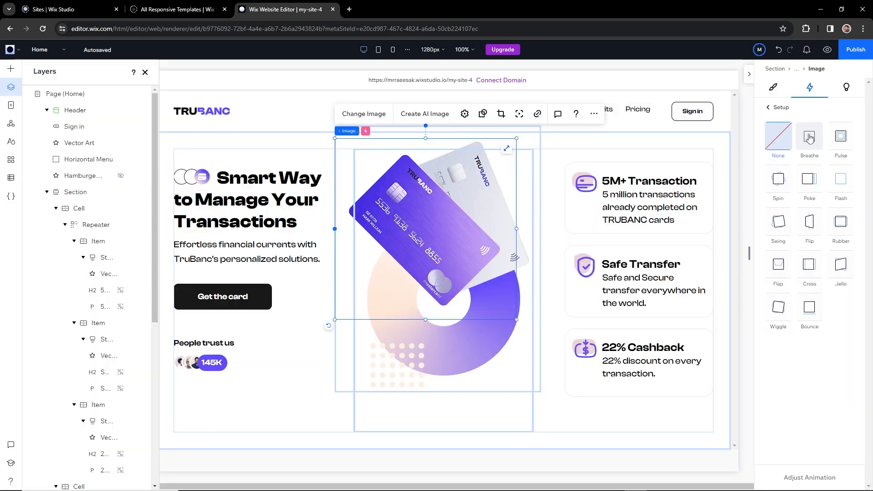
# Apply the Breathe animation to the bank card image and publish the site
pyautogui.click(809, 137)
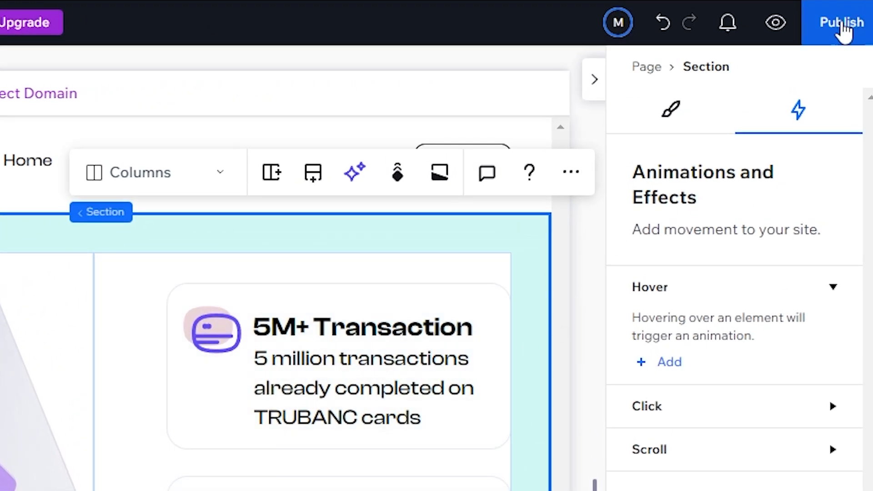
pyautogui.click(842, 26)
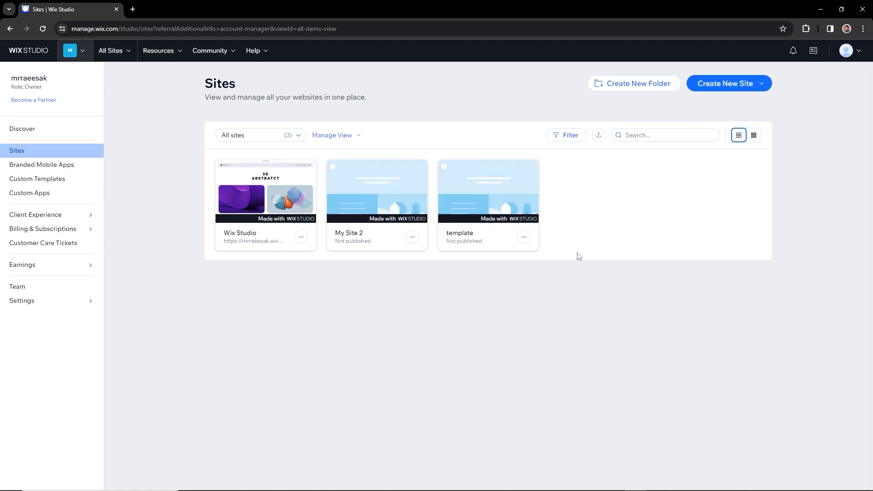
# Create a new site from the responsive template gallery, choosing the Blank Canvas for editing
pyautogui.click(729, 85)
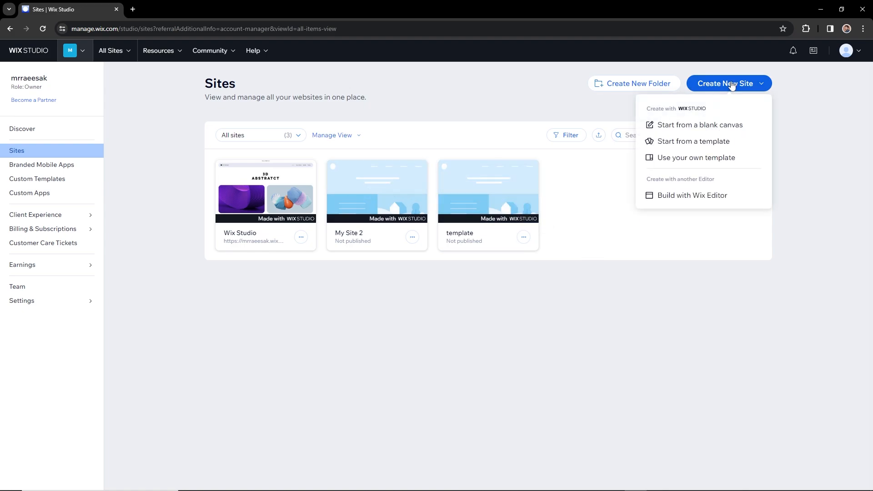
pyautogui.click(689, 142)
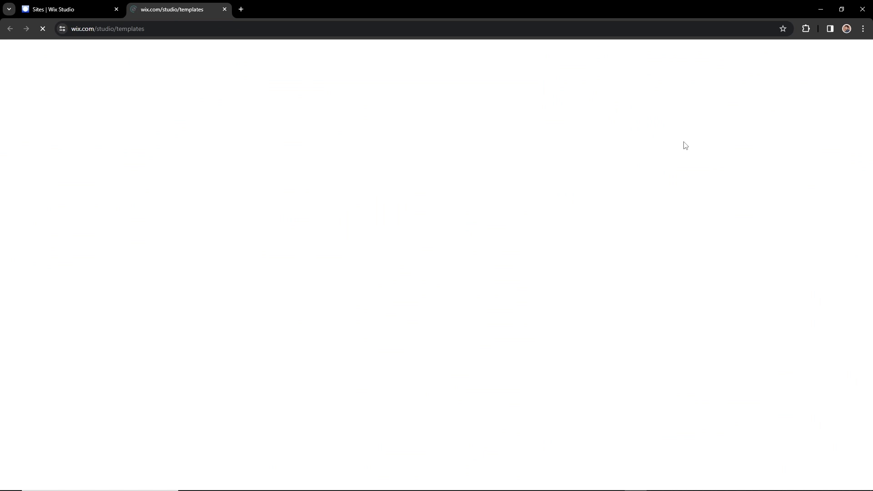
pyautogui.scroll(-8, 559, 226)
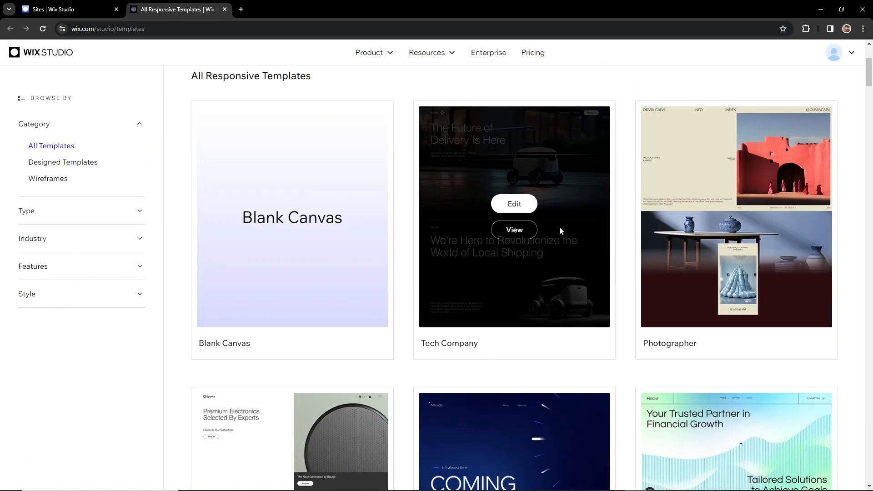
pyautogui.scroll(-5, 344, 307)
pyautogui.scroll(-4, 668, 286)
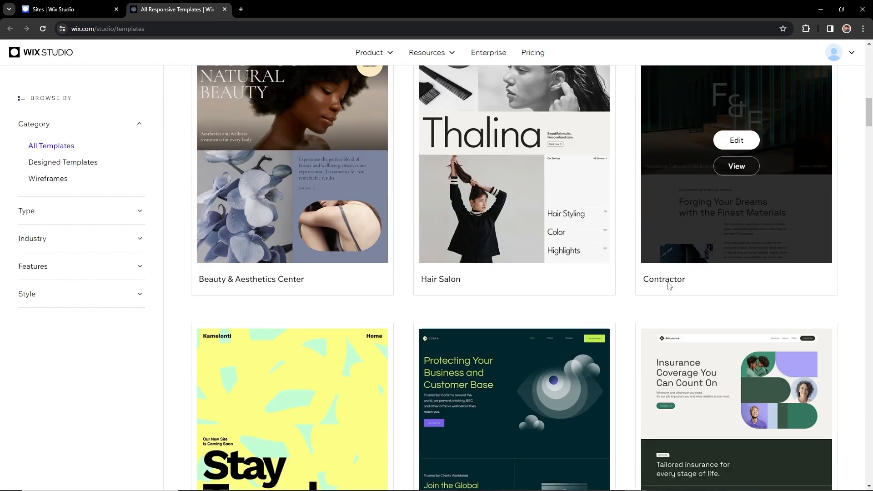
pyautogui.scroll(-2, 520, 301)
pyautogui.scroll(6, 519, 301)
pyautogui.scroll(12, 519, 300)
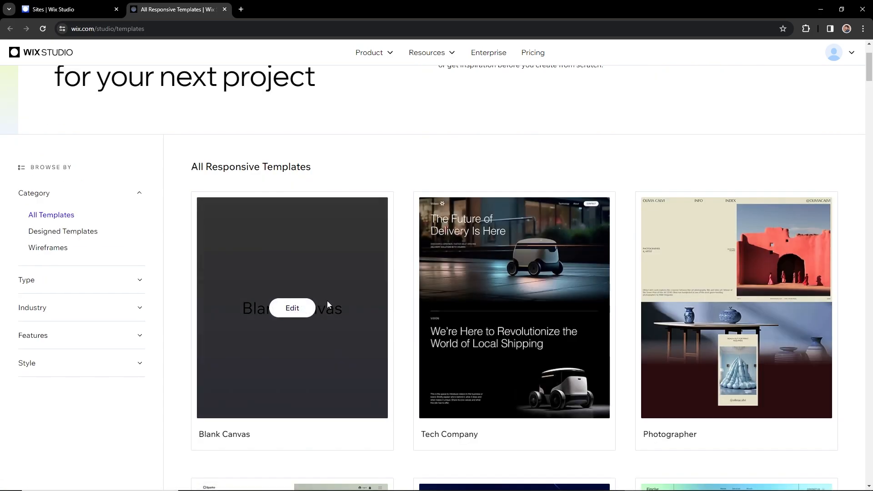
pyautogui.click(294, 313)
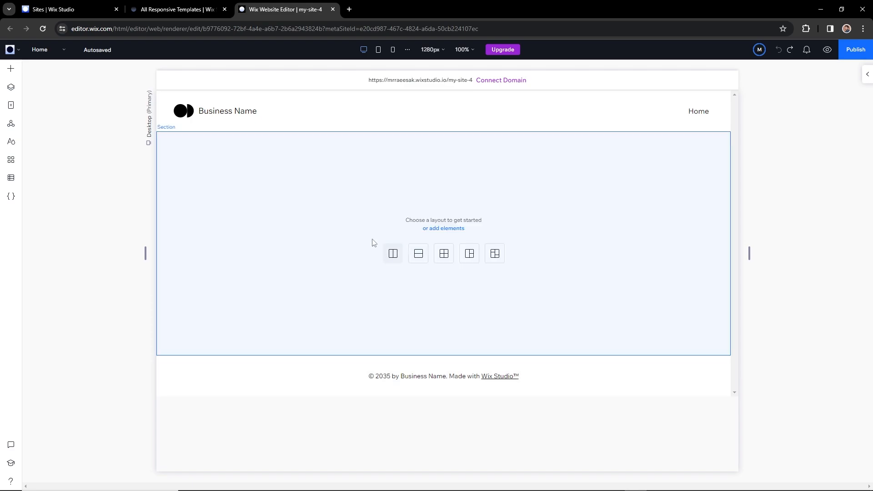
pyautogui.click(18, 54)
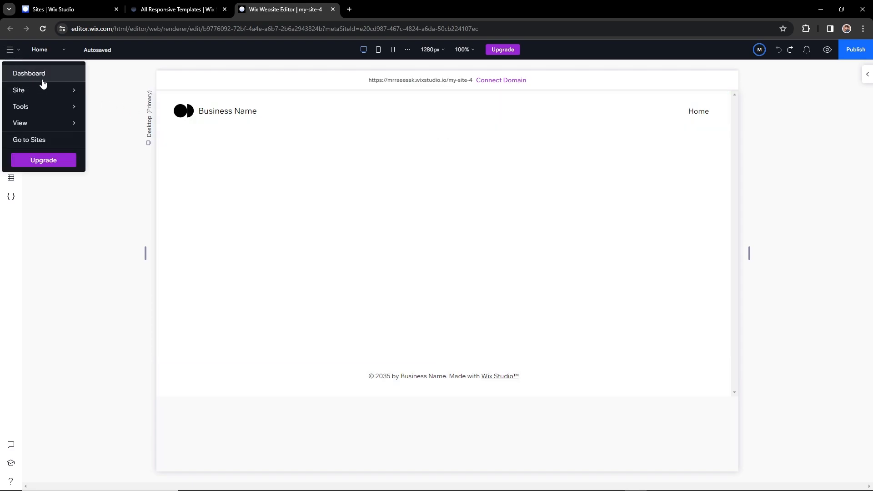
pyautogui.click(59, 49)
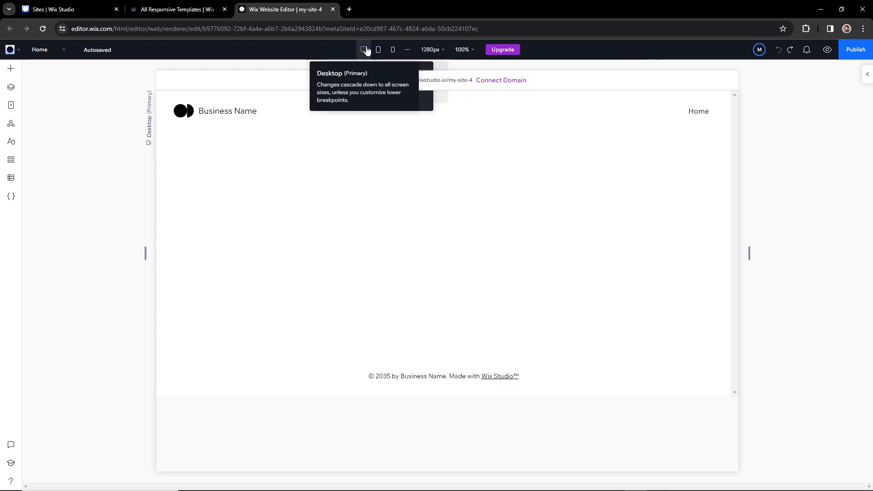
# Check the blank page at the tablet and mobile breakpoints, returning to the desktop view
pyautogui.click(377, 51)
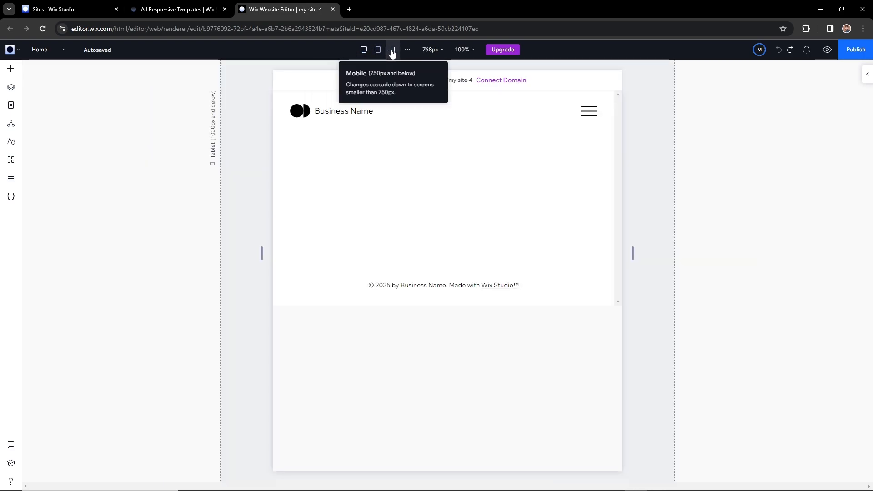
pyautogui.click(393, 51)
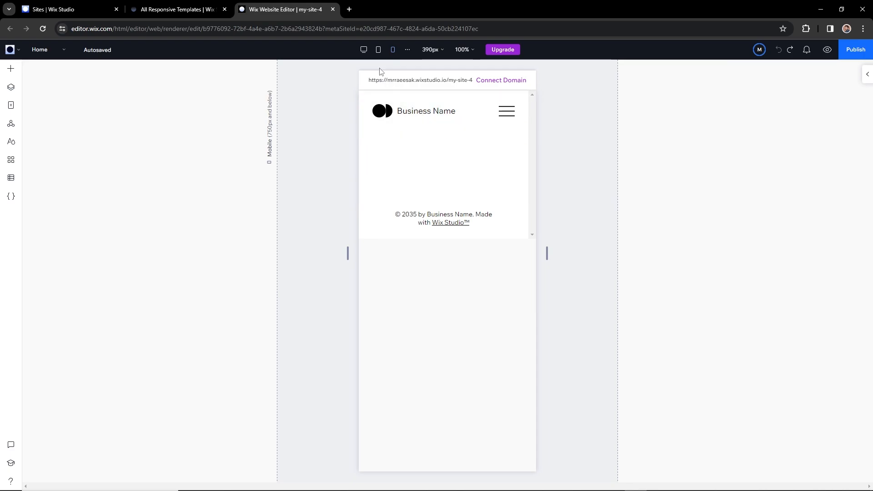
pyautogui.click(363, 50)
# Preview the site and inspect the domain choices offered for publishing, leaving the site unpublished
pyautogui.moveTo(516, 54)
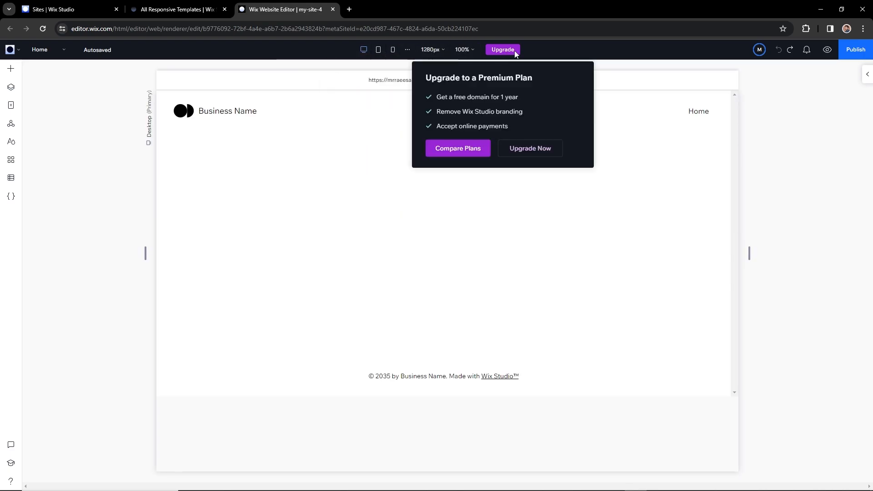
pyautogui.click(826, 52)
pyautogui.click(827, 52)
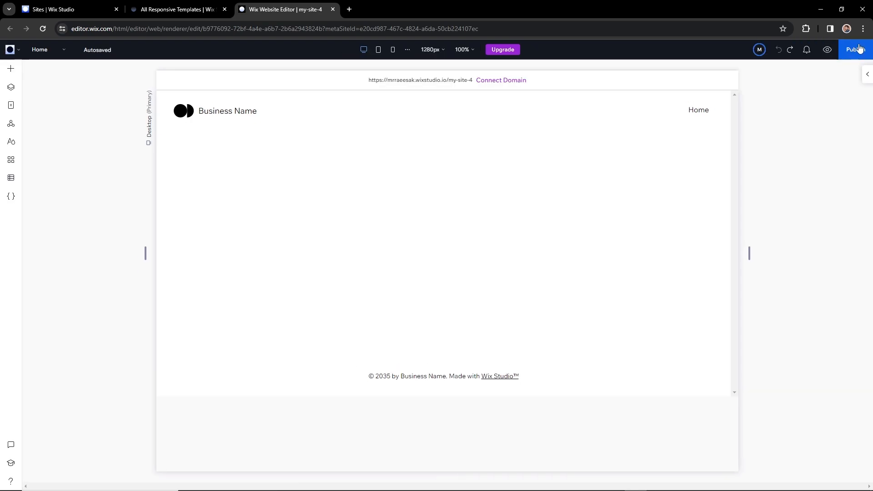
pyautogui.click(860, 49)
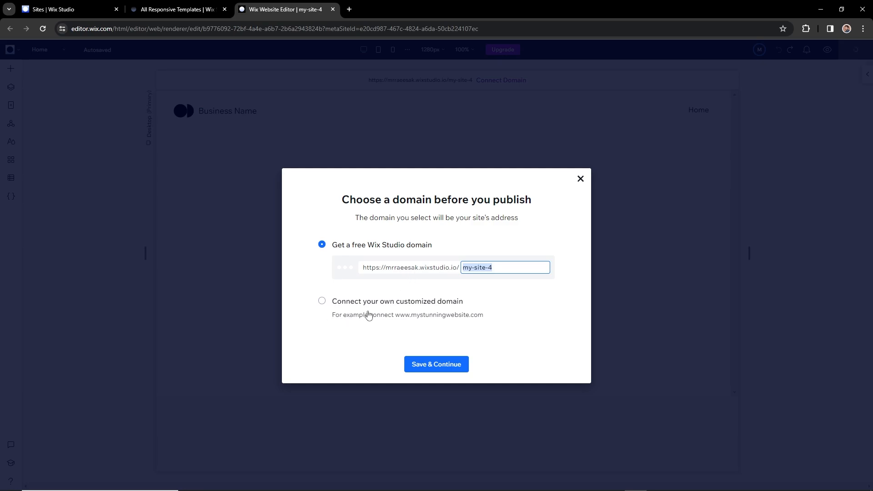
pyautogui.click(581, 180)
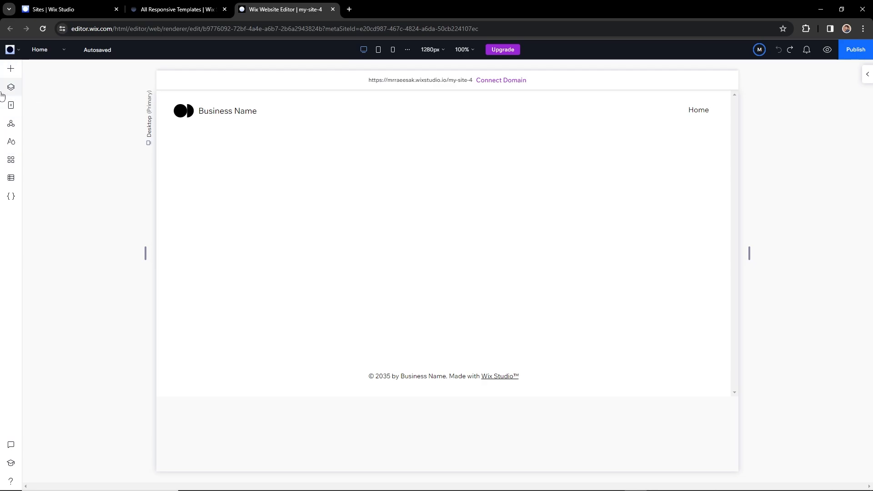
# Add an image to the empty section, with a title below it and a Start Now button under the title
pyautogui.click(10, 72)
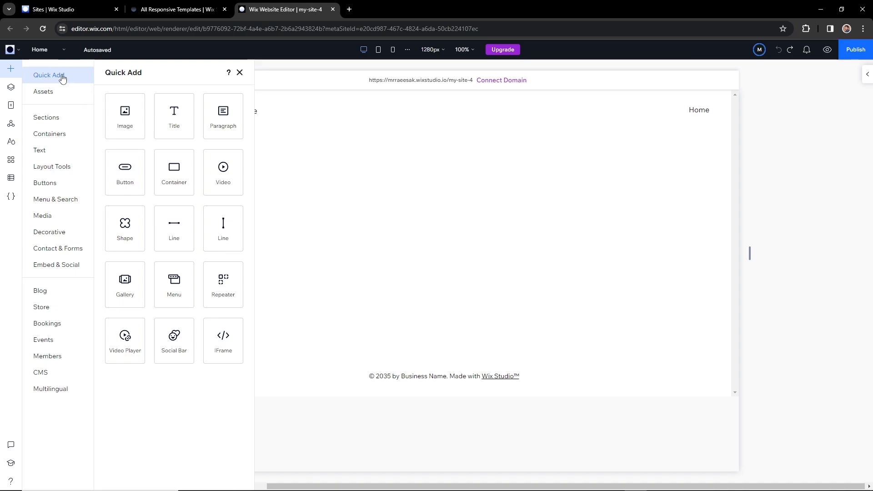
pyautogui.moveTo(133, 123); pyautogui.dragTo(293, 171)
pyautogui.click(10, 72)
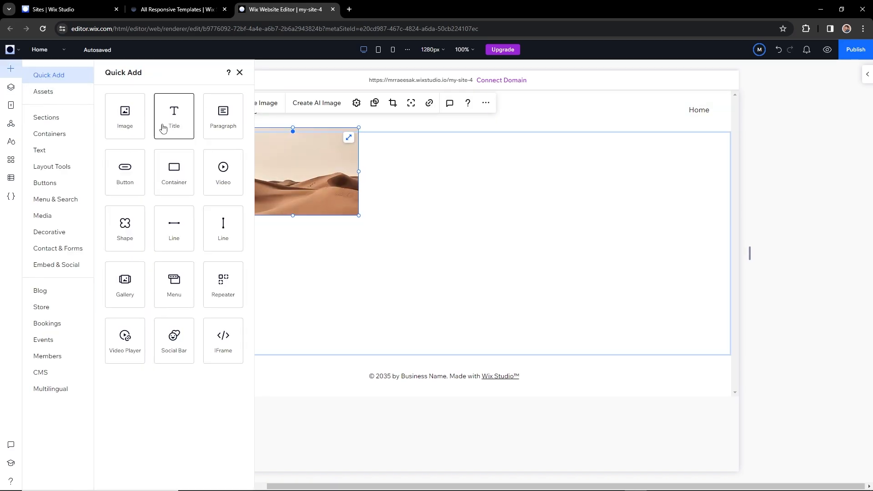
pyautogui.moveTo(164, 129); pyautogui.dragTo(282, 243)
pyautogui.click(8, 69)
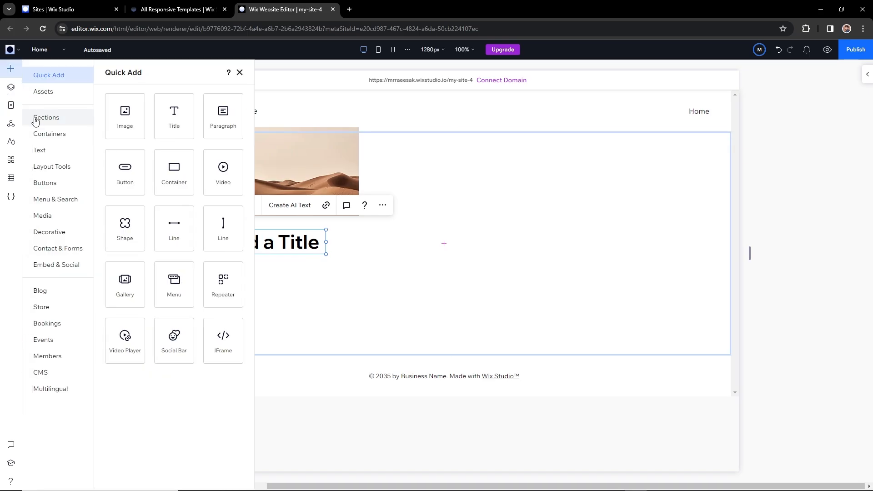
pyautogui.moveTo(121, 177); pyautogui.dragTo(255, 275)
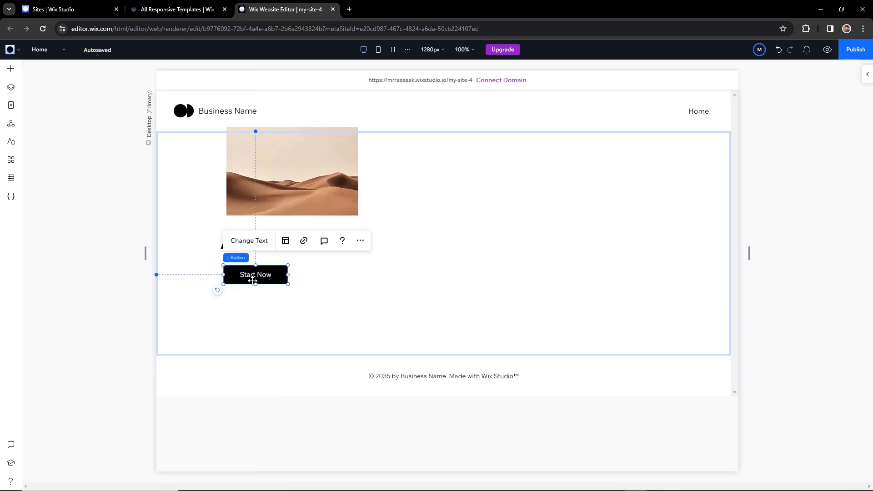
# Look through the addable element categories, including assets, Welcome sections, containers, text, buttons and media
pyautogui.click(10, 71)
pyautogui.click(47, 93)
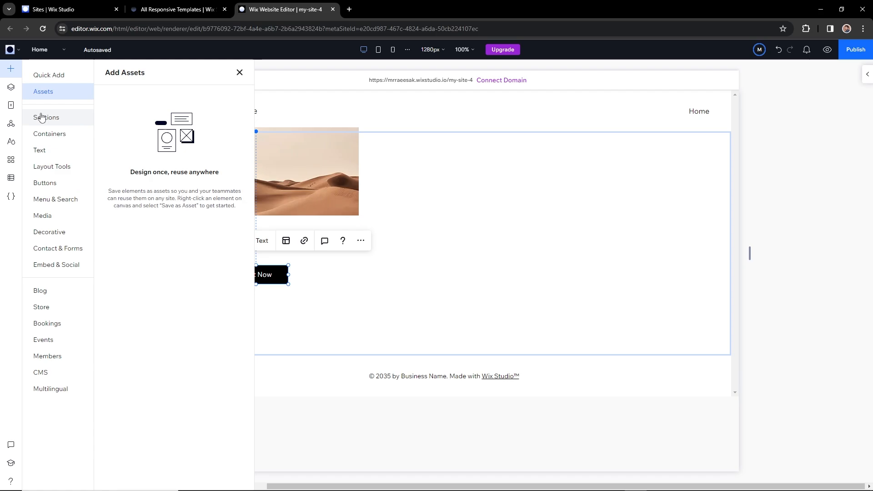
pyautogui.click(54, 119)
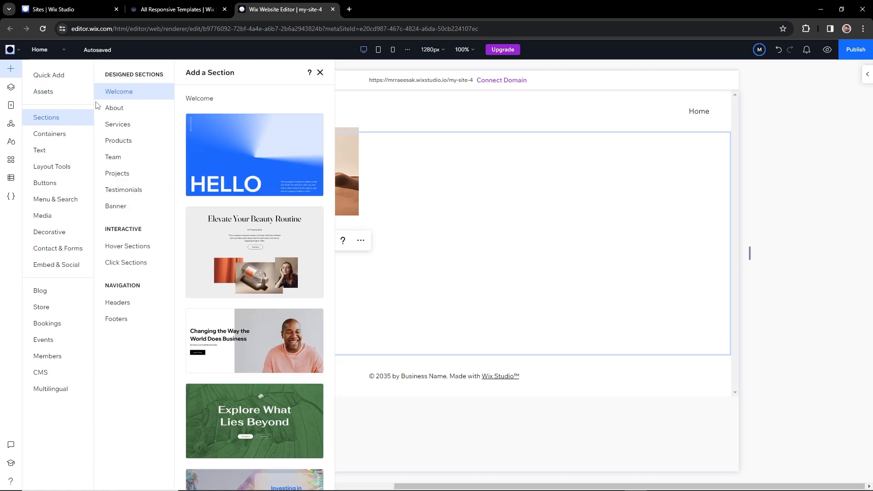
pyautogui.scroll(-2, 253, 224)
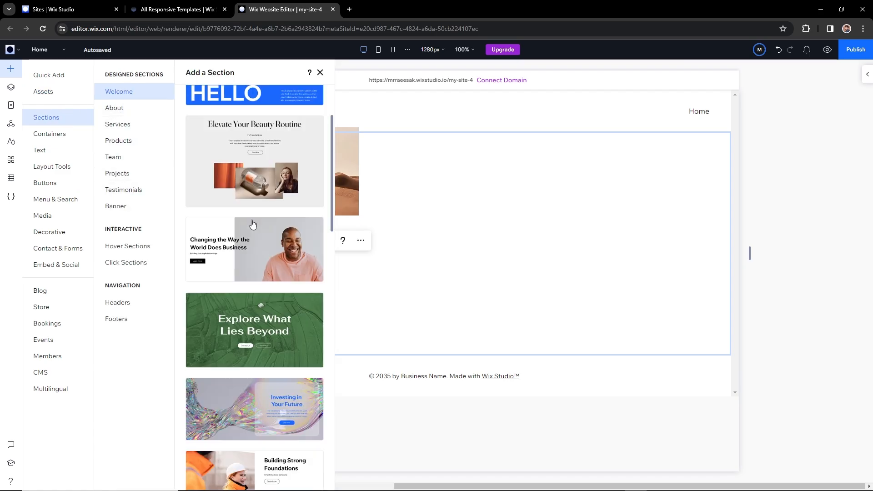
pyautogui.scroll(-5, 253, 223)
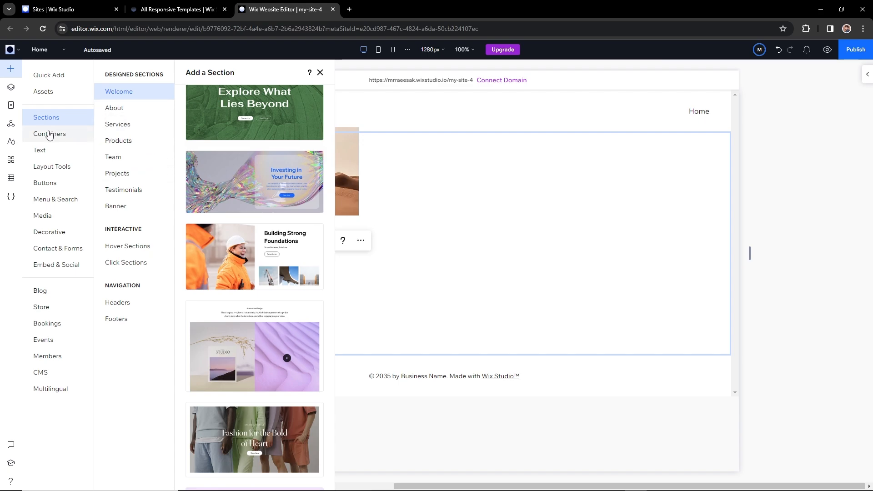
pyautogui.click(49, 134)
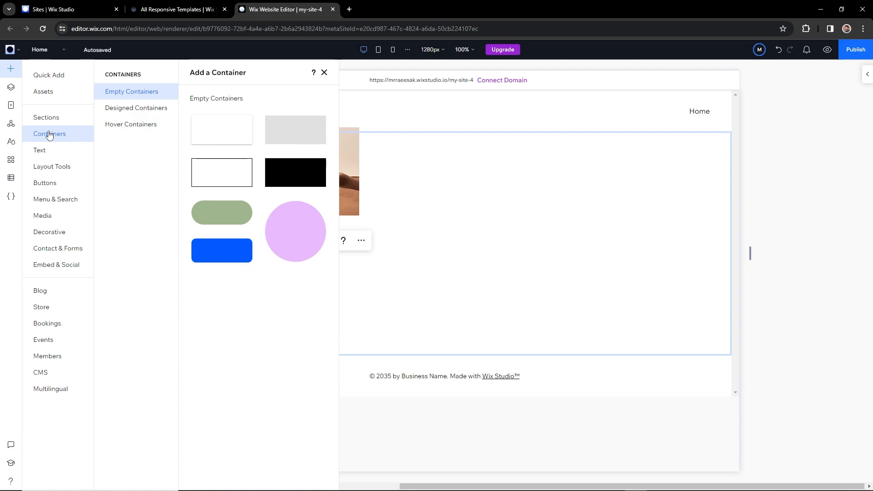
pyautogui.click(49, 151)
pyautogui.click(44, 182)
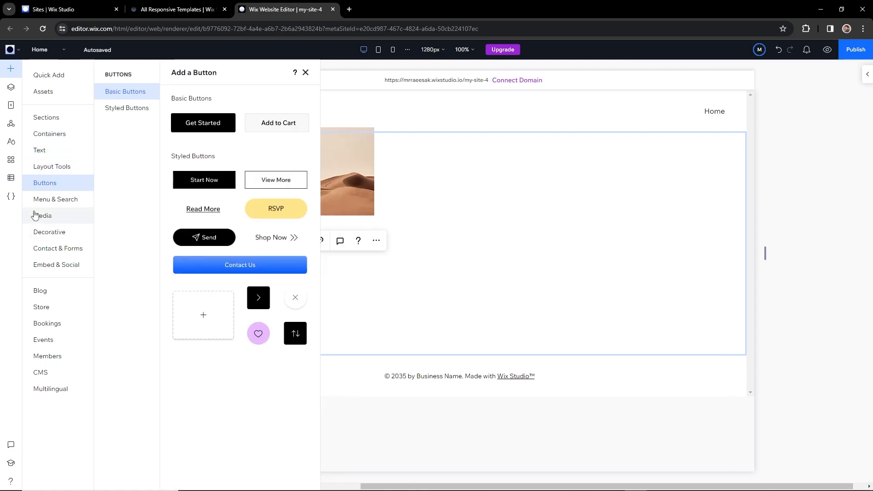
pyautogui.click(55, 220)
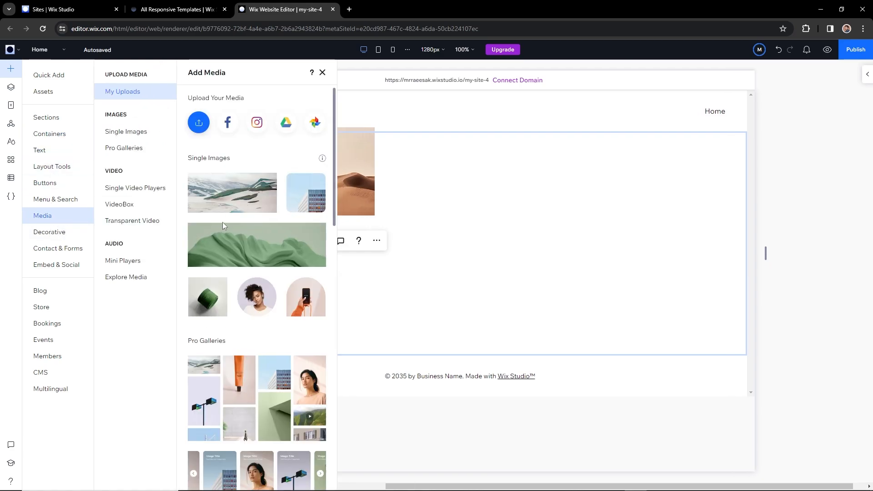
# Examine the Home page's layer structure by selecting the header, section, button, title and image layers in turn
pyautogui.click(11, 88)
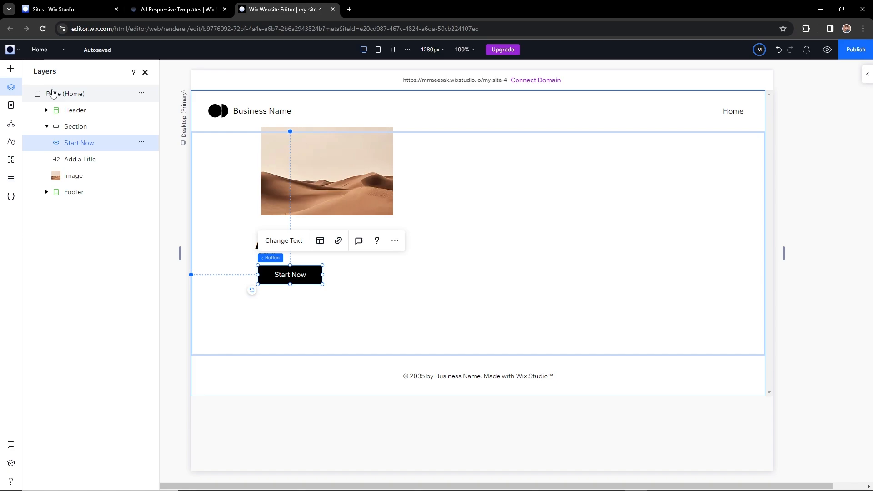
pyautogui.click(75, 127)
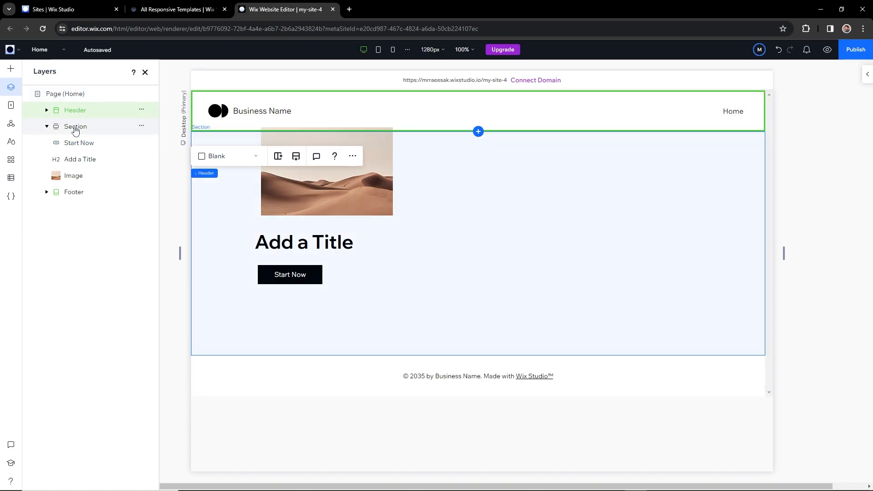
pyautogui.click(75, 144)
pyautogui.click(80, 160)
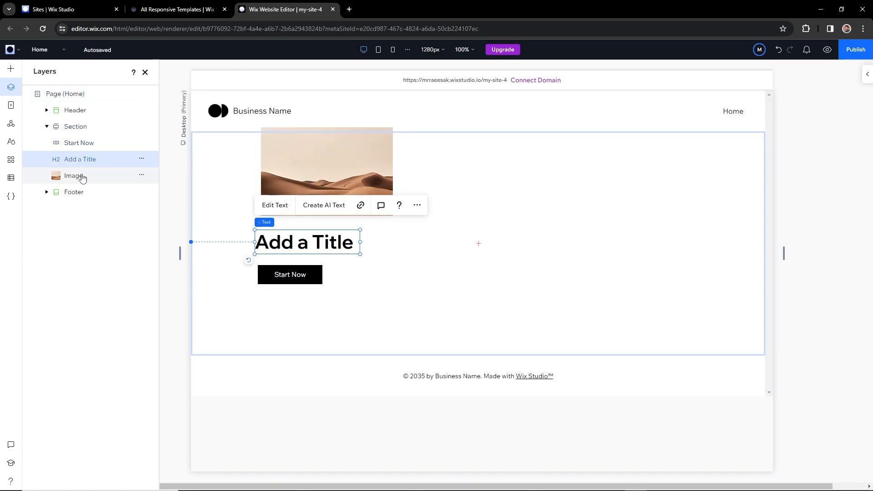
pyautogui.click(76, 179)
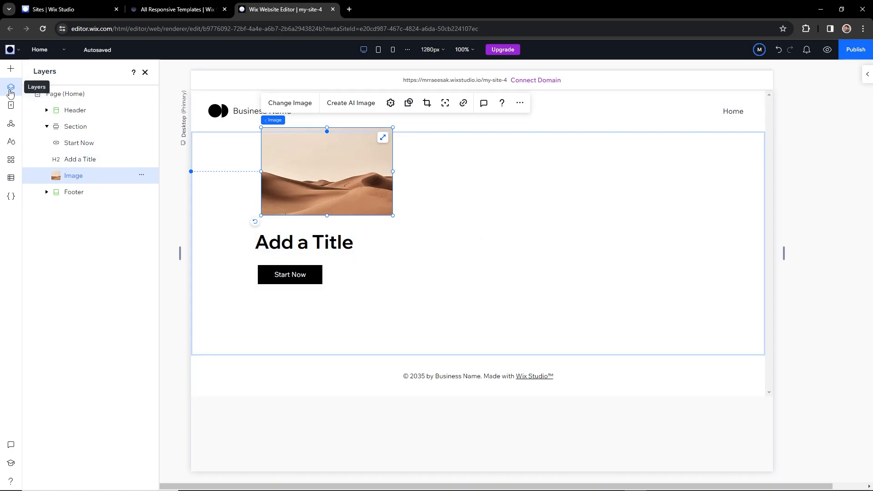
# Look through the site's pages, the page types that can be added, and the global header and footer sections
pyautogui.click(11, 105)
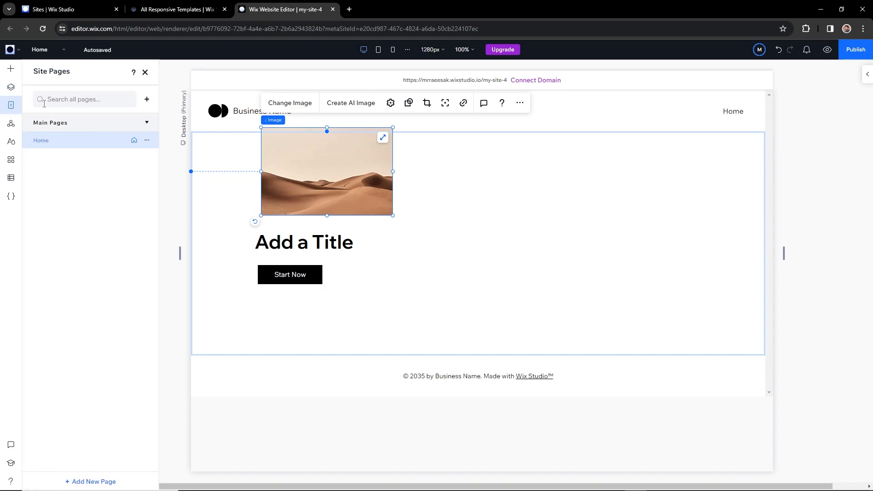
pyautogui.click(146, 99)
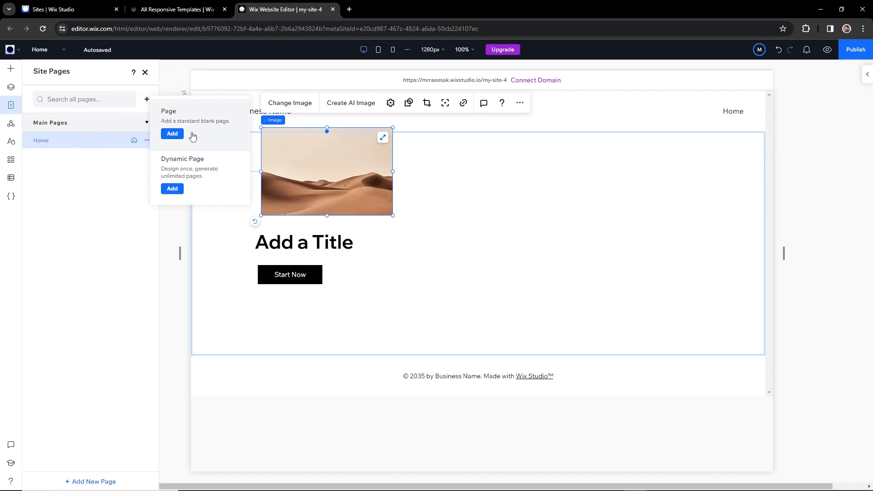
pyautogui.click(105, 161)
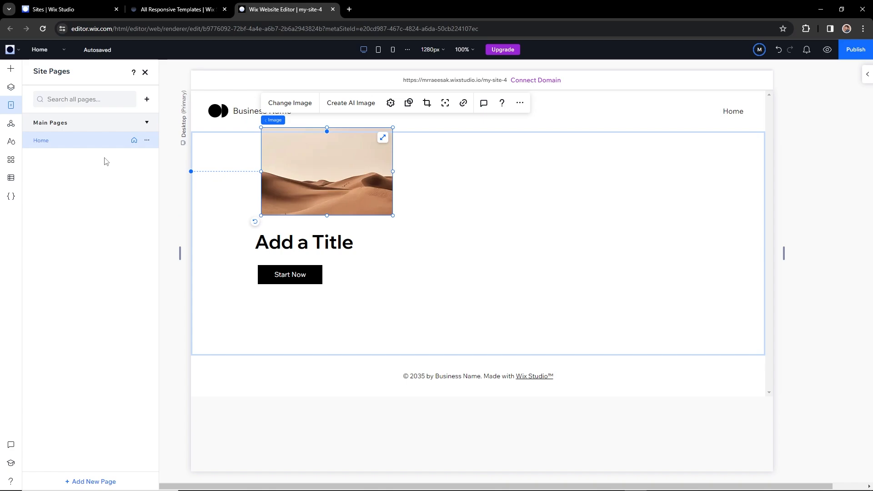
pyautogui.click(12, 129)
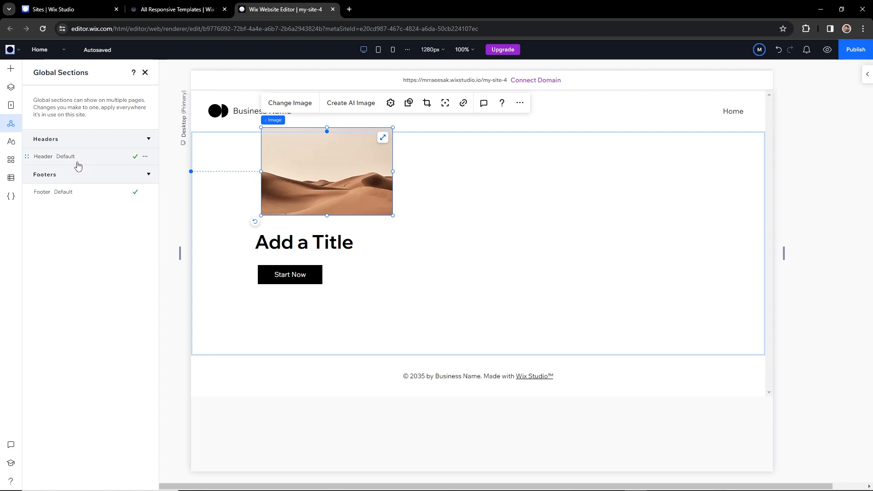
# Inspect the site's typography and color styles, including the Heading 1 settings and the action color picker, without applying changes
pyautogui.click(10, 144)
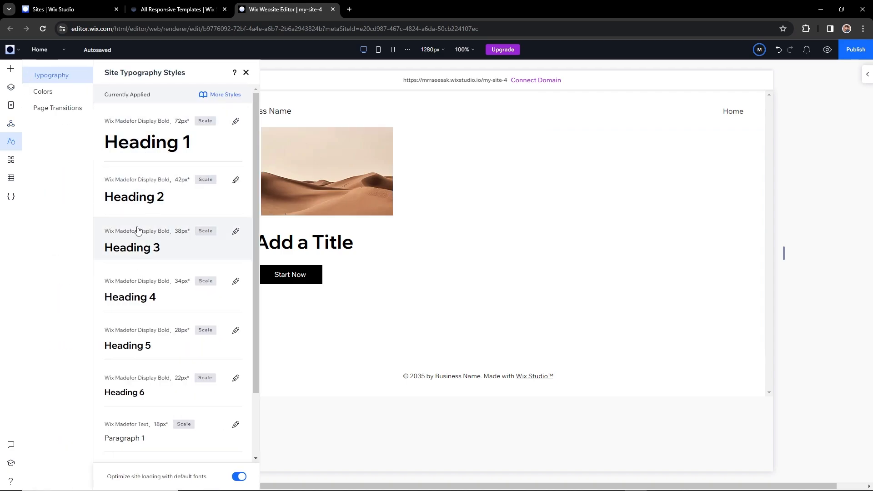
pyautogui.click(236, 121)
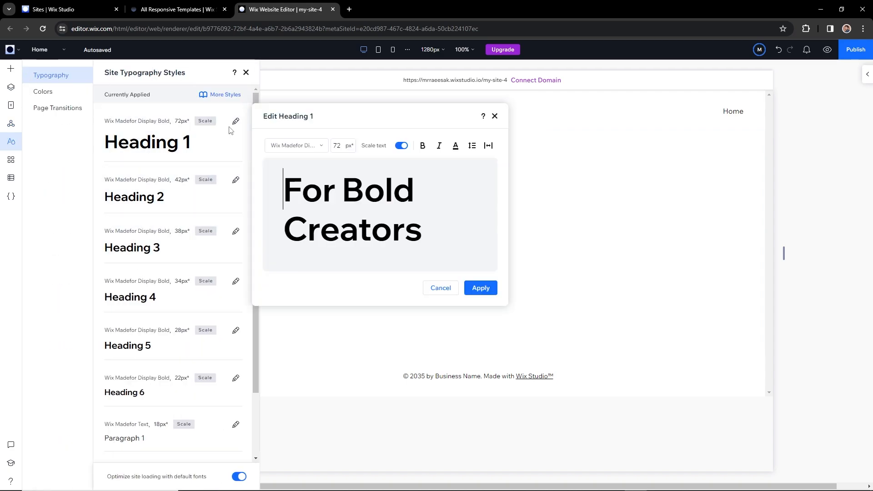
pyautogui.click(495, 116)
pyautogui.click(57, 94)
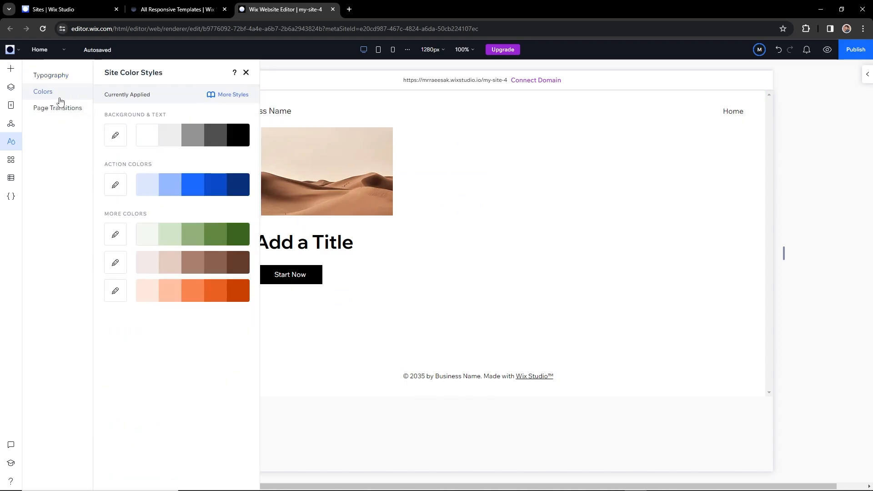
pyautogui.click(146, 182)
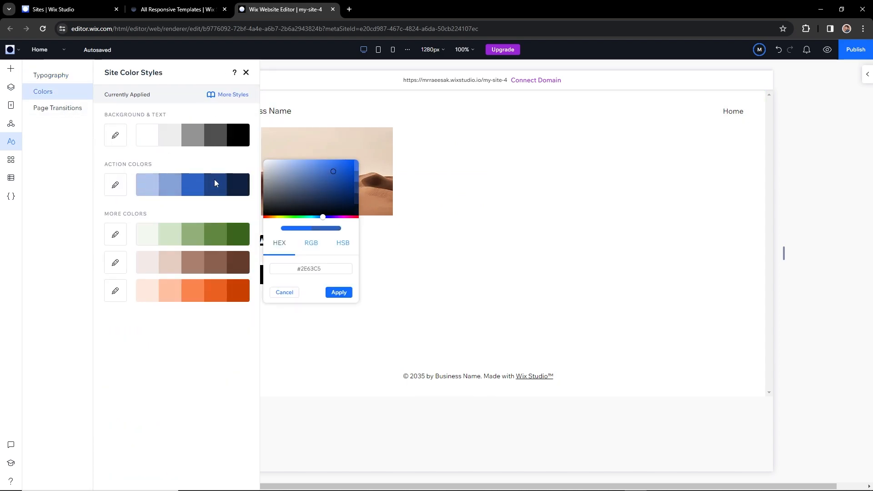
pyautogui.click(285, 292)
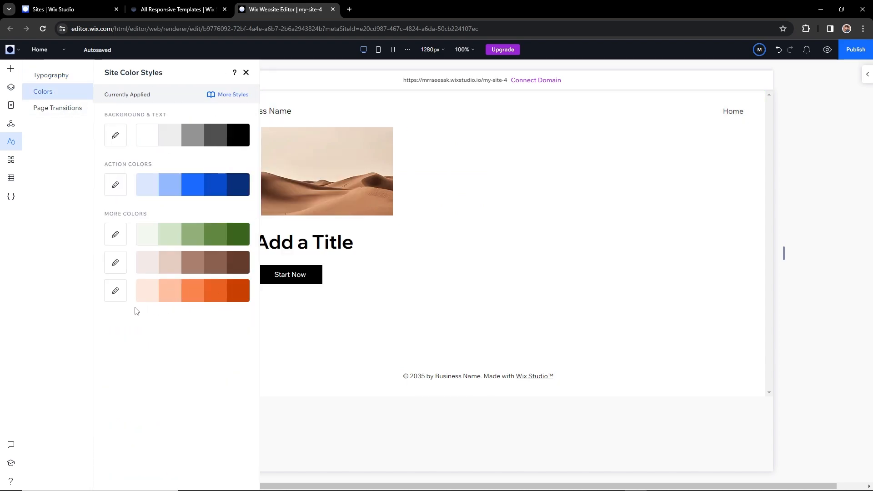
# Look over the App Manager, the CMS introduction and the Code options, and return to the full canvas
pyautogui.click(12, 161)
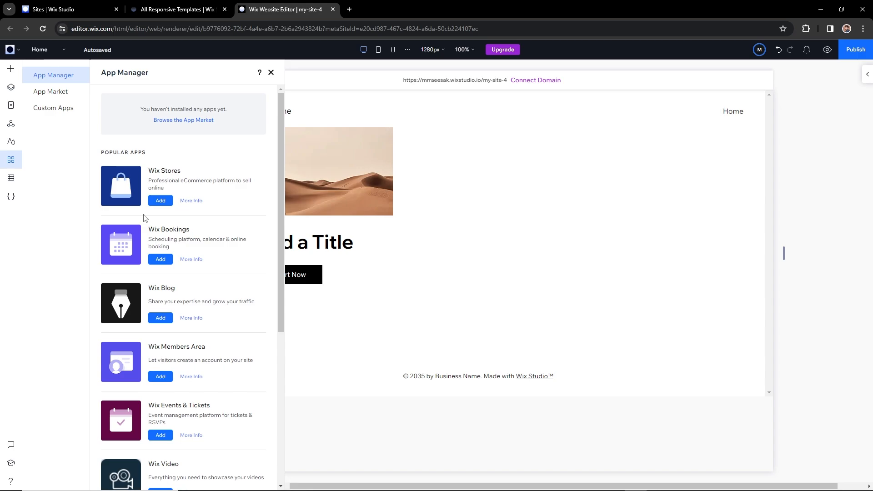
pyautogui.click(11, 178)
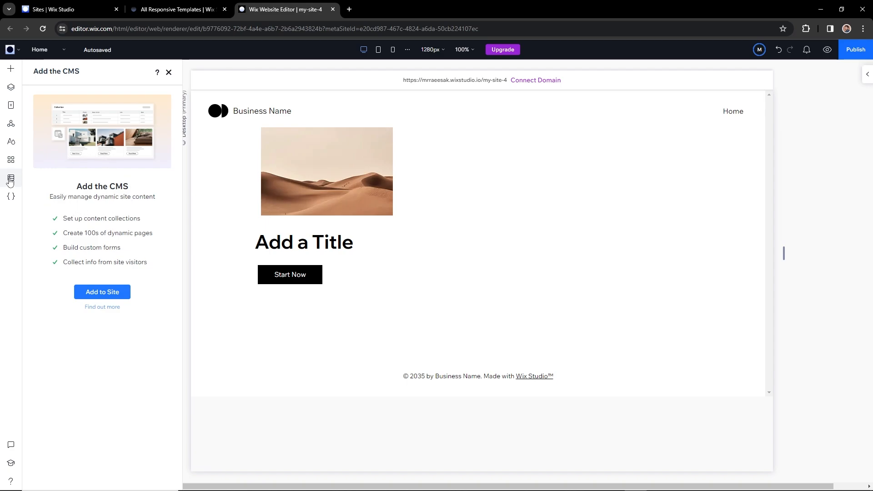
pyautogui.click(11, 198)
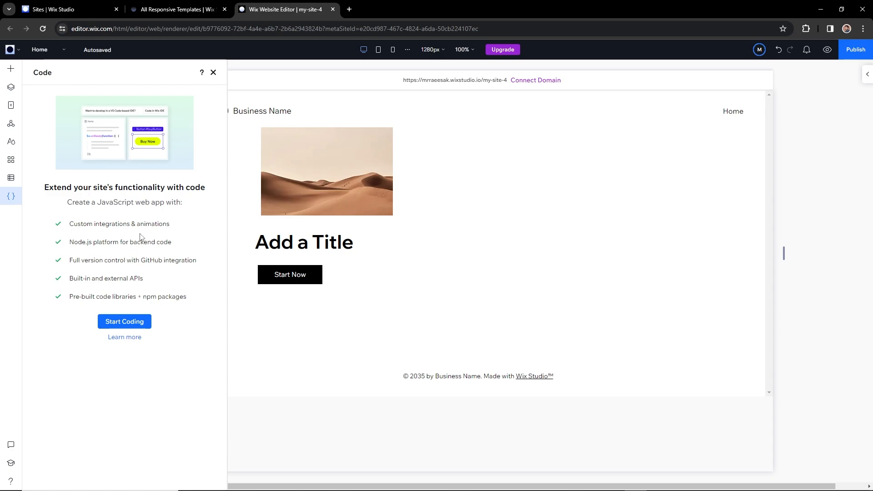
pyautogui.click(213, 74)
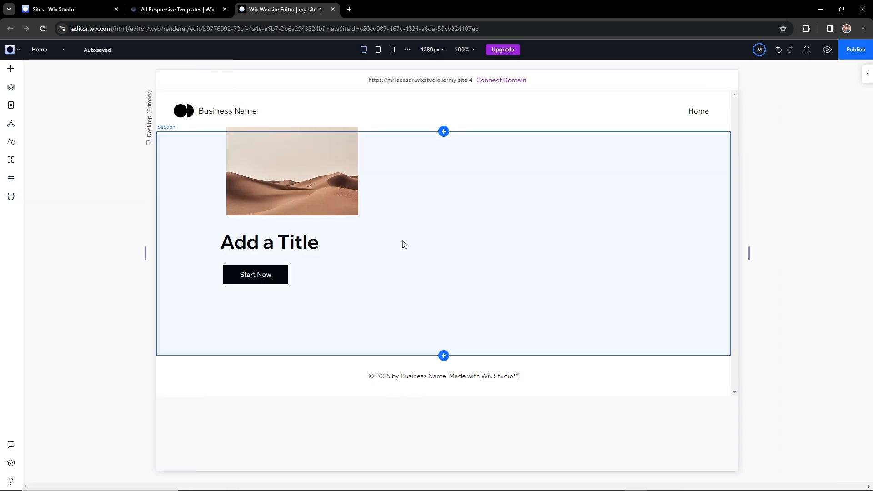
# Examine the desert image's size, design, position and docking settings, along with its interaction options
pyautogui.click(867, 74)
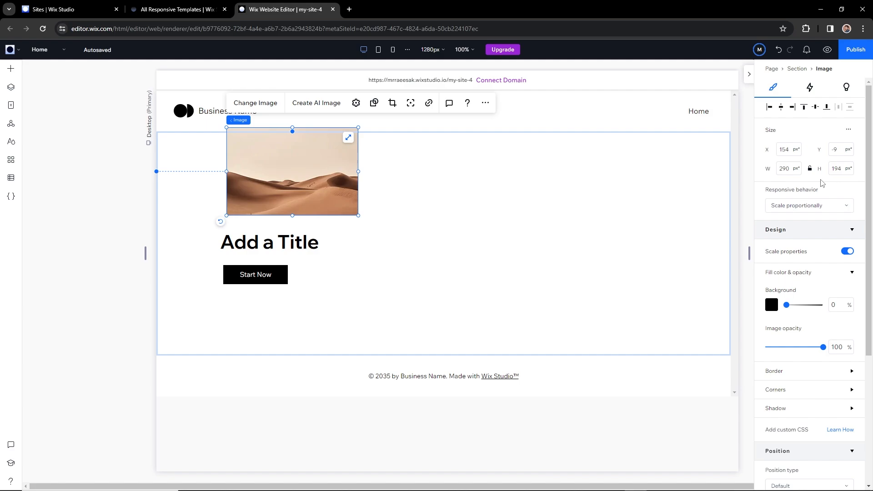
pyautogui.scroll(-2, 820, 191)
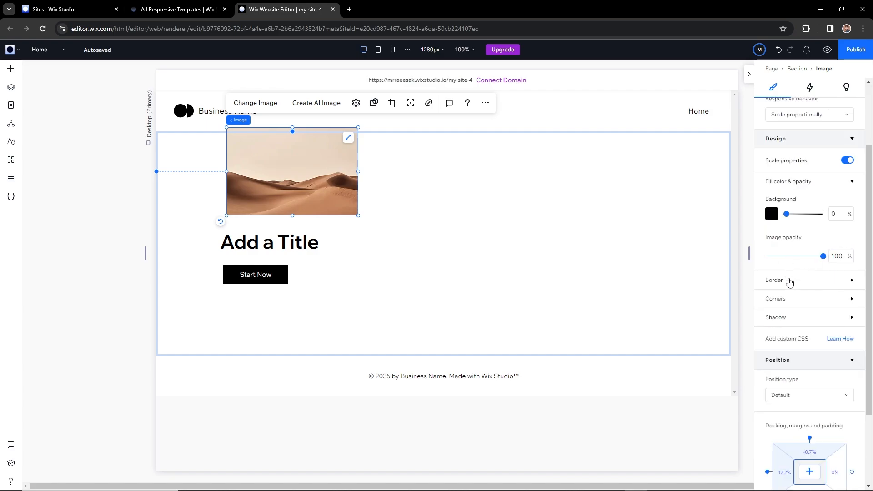
pyautogui.scroll(-2, 814, 277)
pyautogui.scroll(-1, 804, 264)
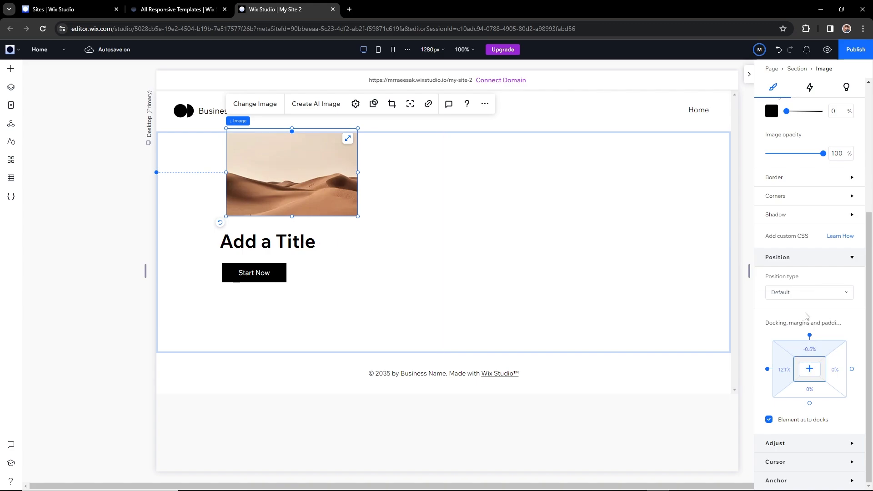
pyautogui.scroll(5, 806, 315)
pyautogui.click(808, 89)
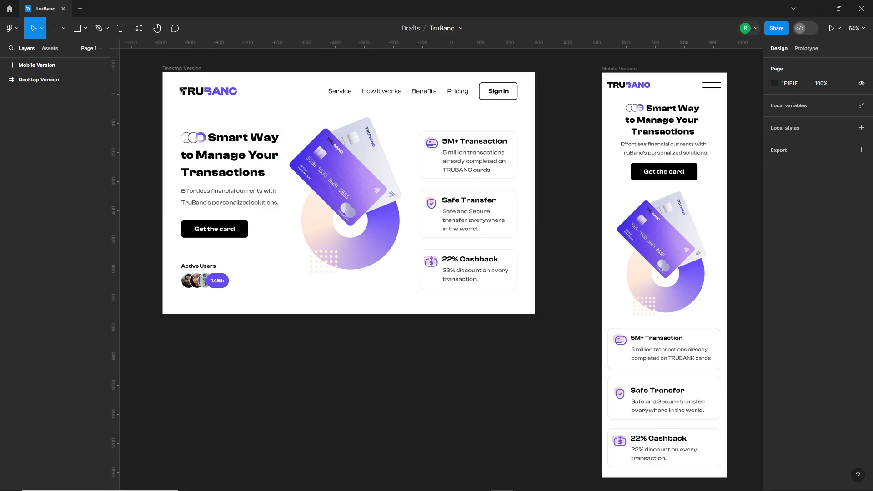
# Switch to the TruBanc design in Figma and examine the desktop version's header and the hero content below it
pyautogui.moveTo(178, 80); pyautogui.dragTo(395, 102)
pyautogui.click(272, 118)
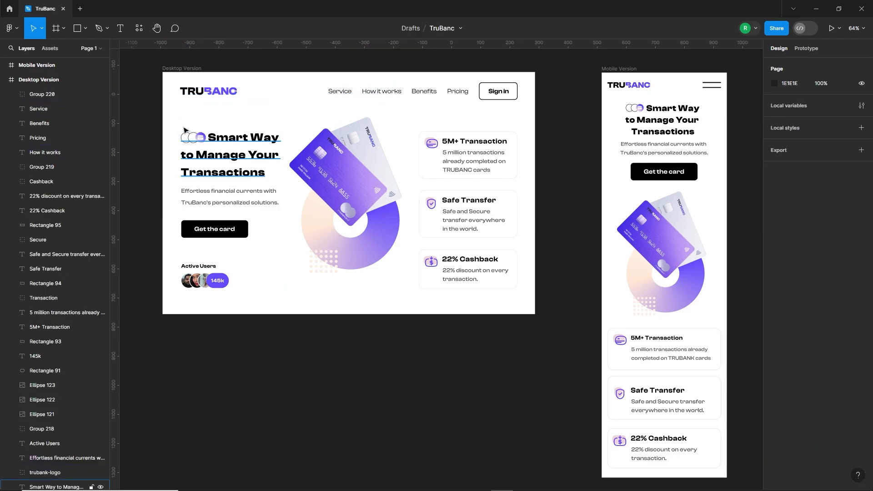
pyautogui.moveTo(185, 130); pyautogui.dragTo(515, 295)
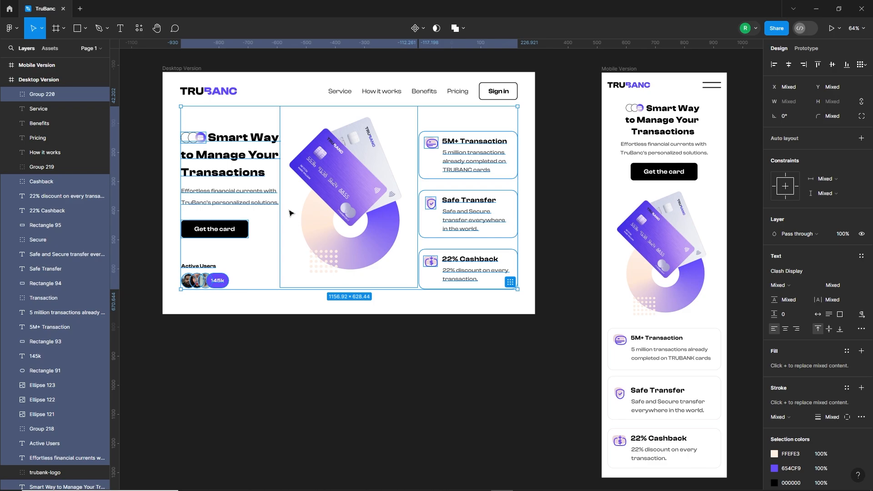
pyautogui.click(266, 302)
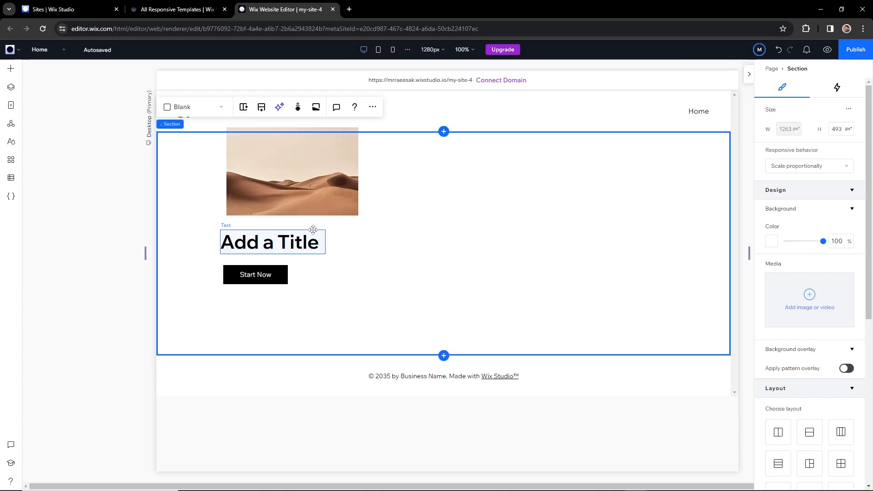
# Back in Wix Studio, delete the image, the title and the Start Now button from the section
pyautogui.click(296, 194)
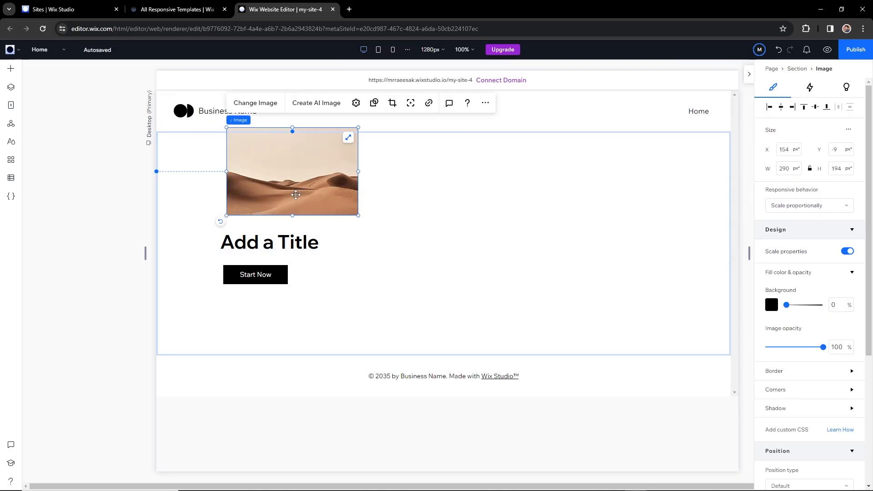
pyautogui.press('Delete')
pyautogui.click(269, 242)
pyautogui.press('Delete')
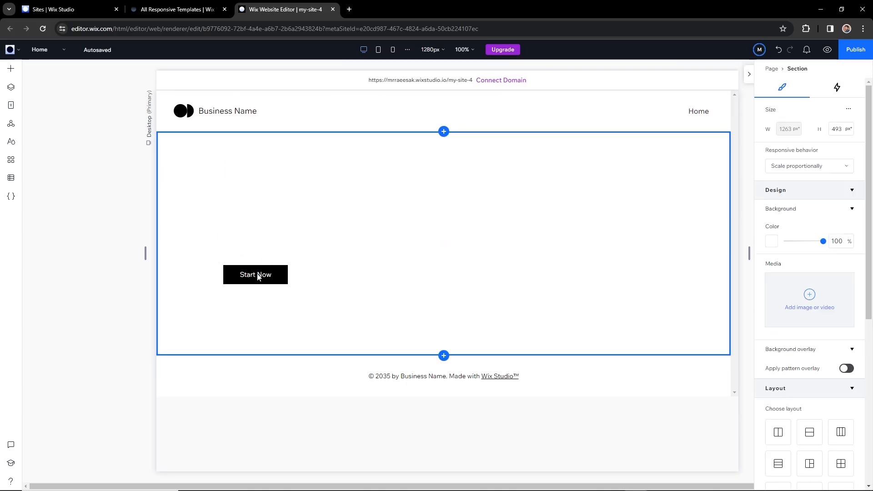
pyautogui.click(257, 275)
pyautogui.press('Delete')
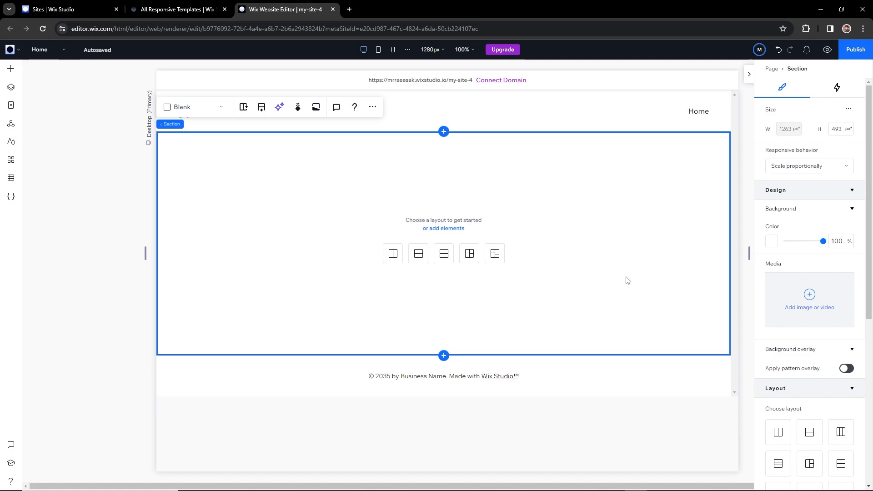
# Apply the two-column layout to the empty section and add a third column
pyautogui.click(393, 255)
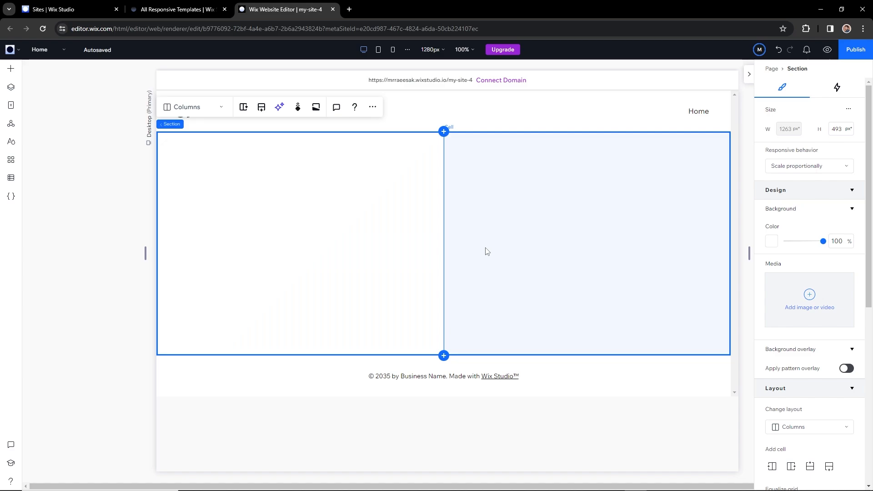
pyautogui.click(244, 109)
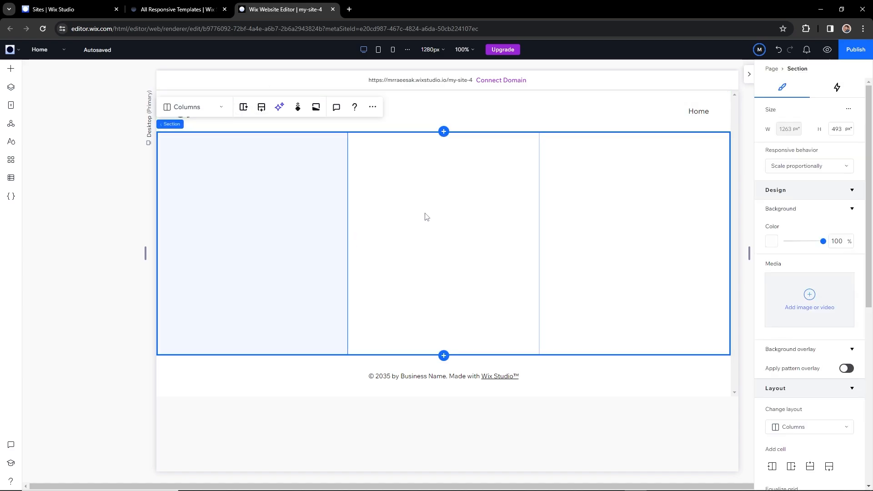
pyautogui.scroll(-2, 789, 312)
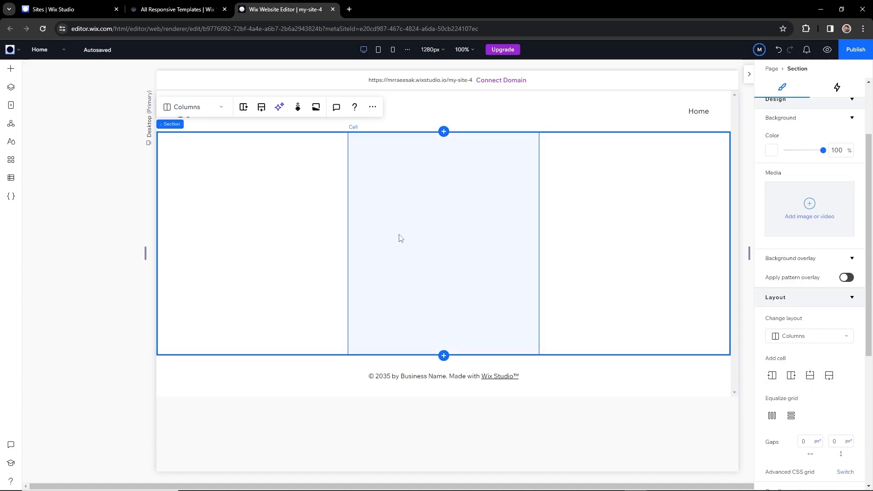
# Add a Heading 1 text to the first column with a Paragraph 1 text below it
pyautogui.click(313, 223)
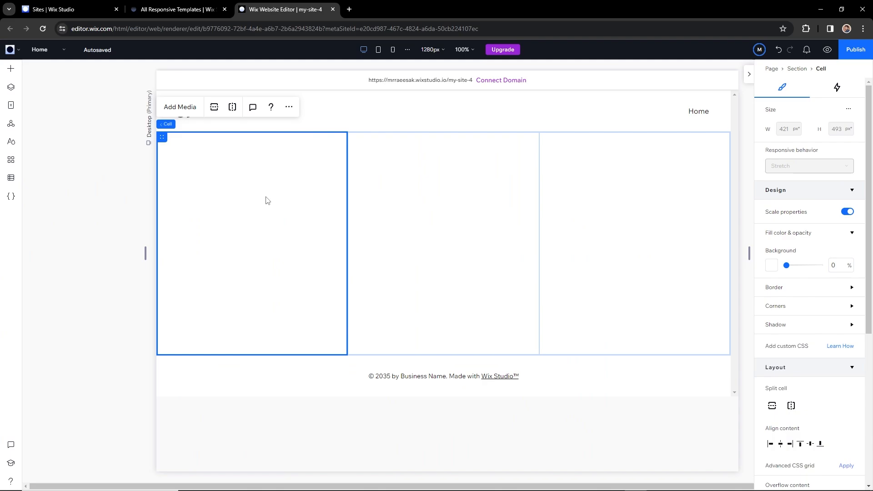
pyautogui.click(11, 69)
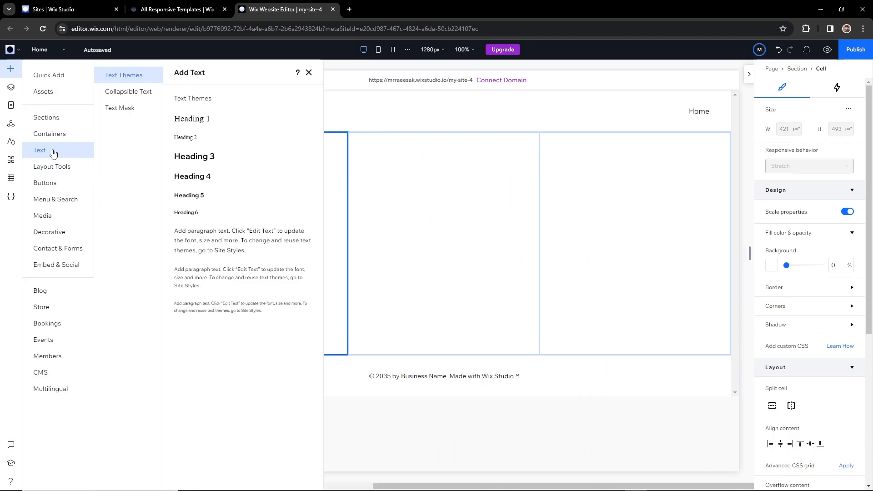
pyautogui.moveTo(205, 118); pyautogui.dragTo(266, 175)
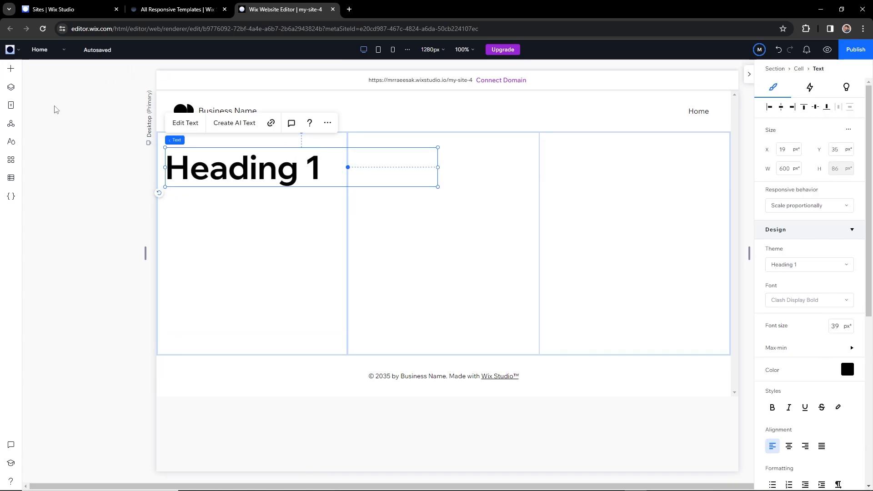
pyautogui.click(11, 74)
pyautogui.moveTo(210, 236); pyautogui.dragTo(253, 208)
# Add a basic Get Started button below the paragraph in the first column
pyautogui.click(11, 68)
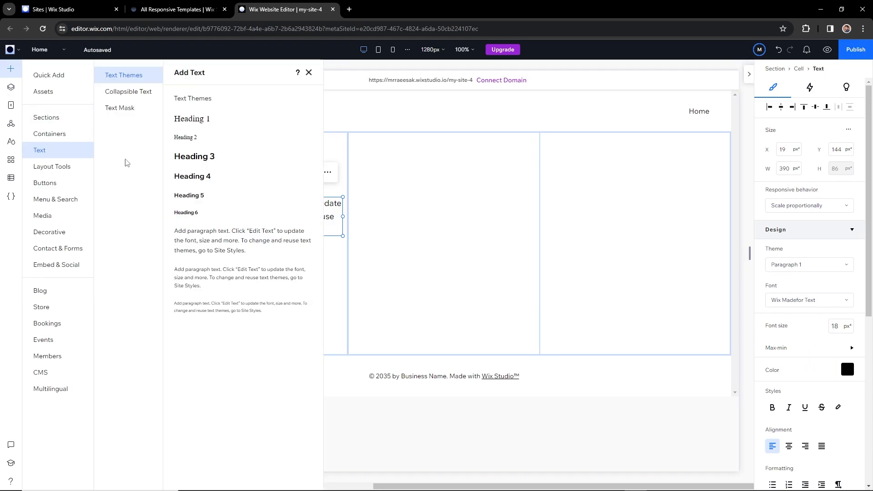
pyautogui.click(45, 182)
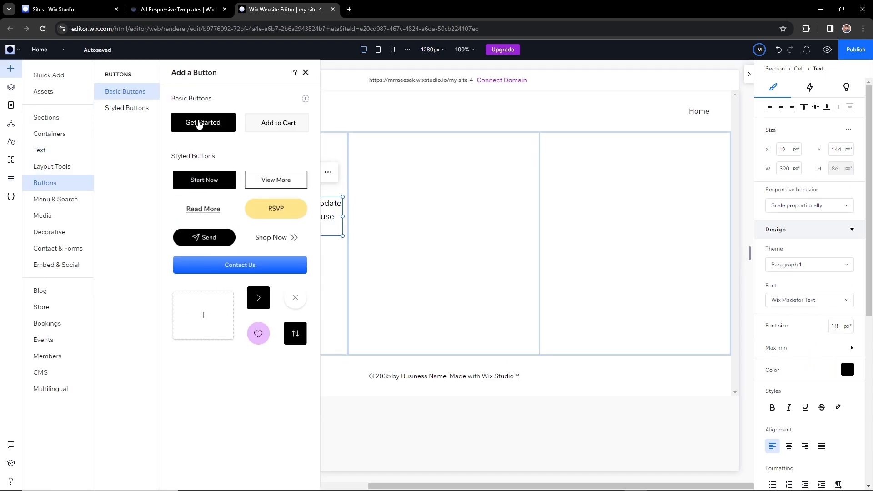
pyautogui.moveTo(198, 124); pyautogui.dragTo(199, 271)
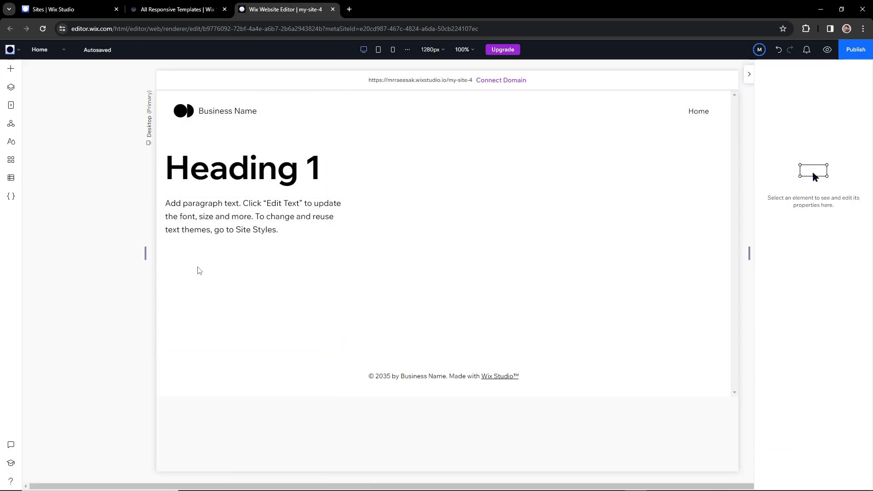
# Align the heading, paragraph and Get Started button to the first column's left edge, stacked from its top at Y 0, 94 and 211 px
pyautogui.click(212, 205)
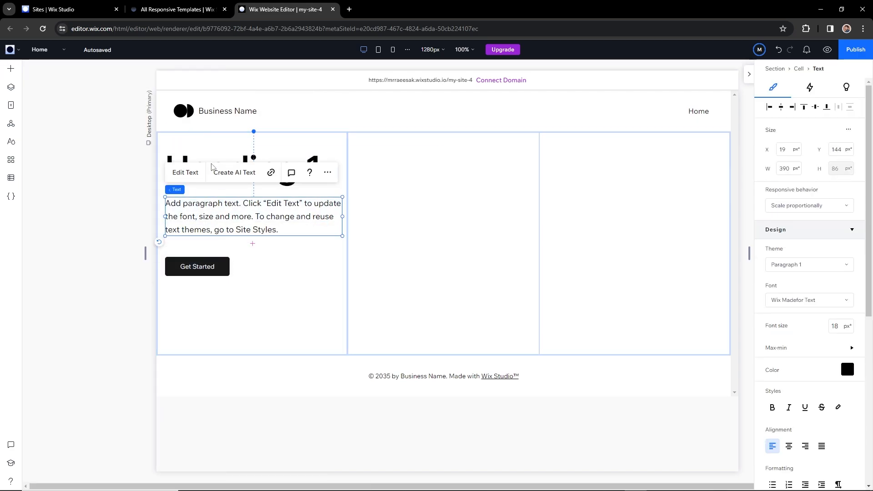
pyautogui.click(202, 156)
pyautogui.moveTo(199, 164); pyautogui.dragTo(191, 154)
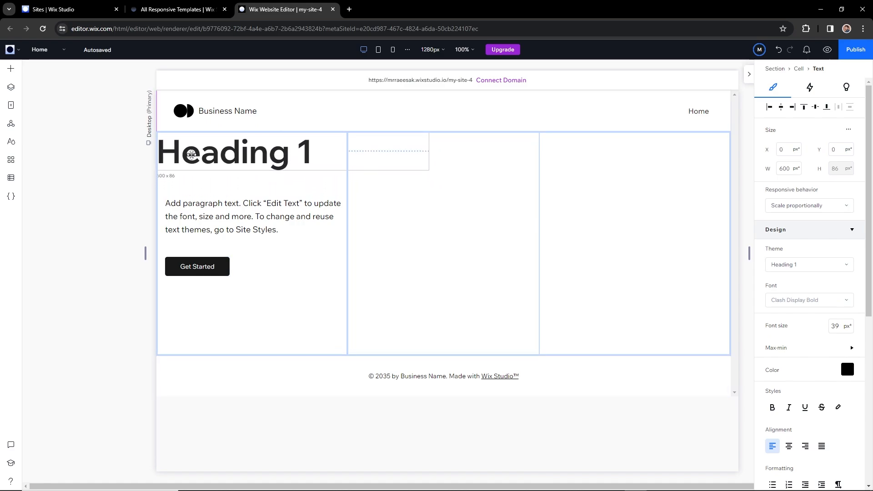
pyautogui.click(191, 205)
pyautogui.moveTo(185, 211); pyautogui.dragTo(182, 191)
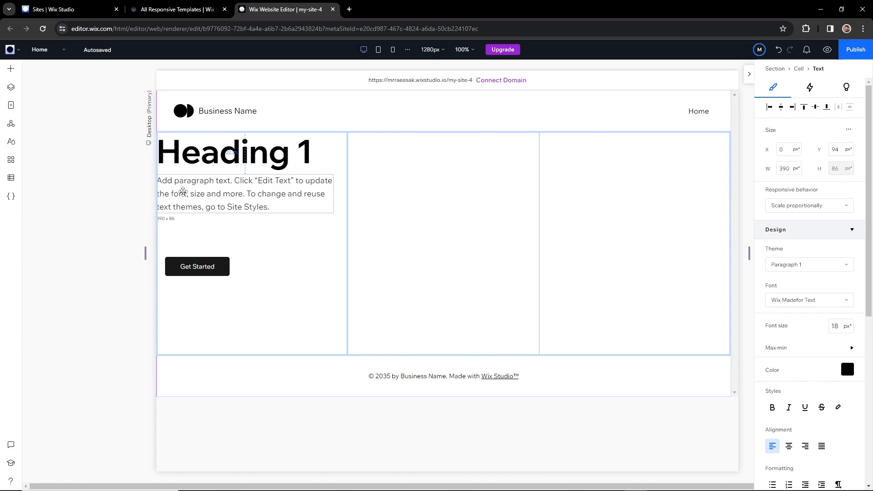
pyautogui.moveTo(203, 265); pyautogui.dragTo(194, 235)
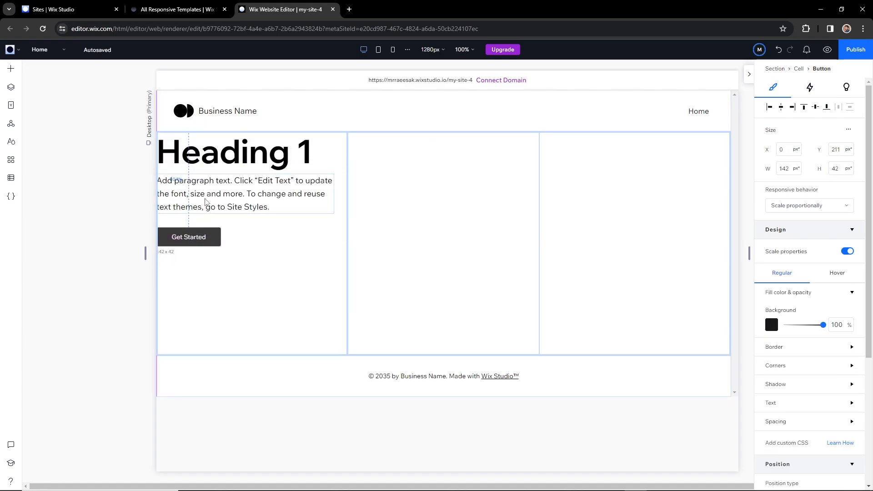
# Open the site's Heading 1 typography style, and check the font settings of the hero heading and description in the Figma design
pyautogui.click(223, 155)
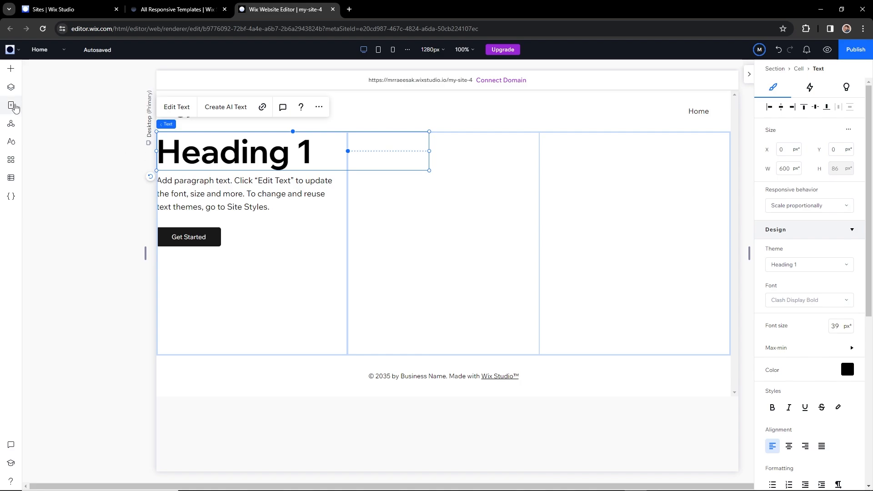
pyautogui.click(10, 144)
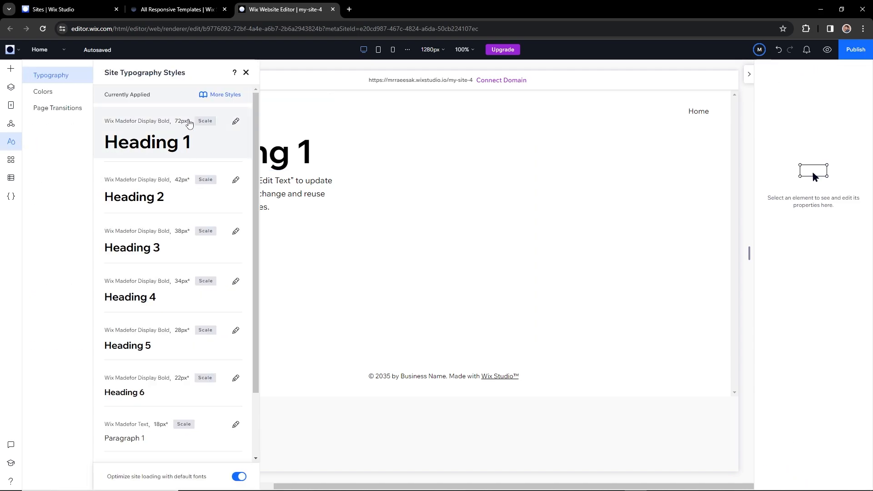
pyautogui.click(235, 122)
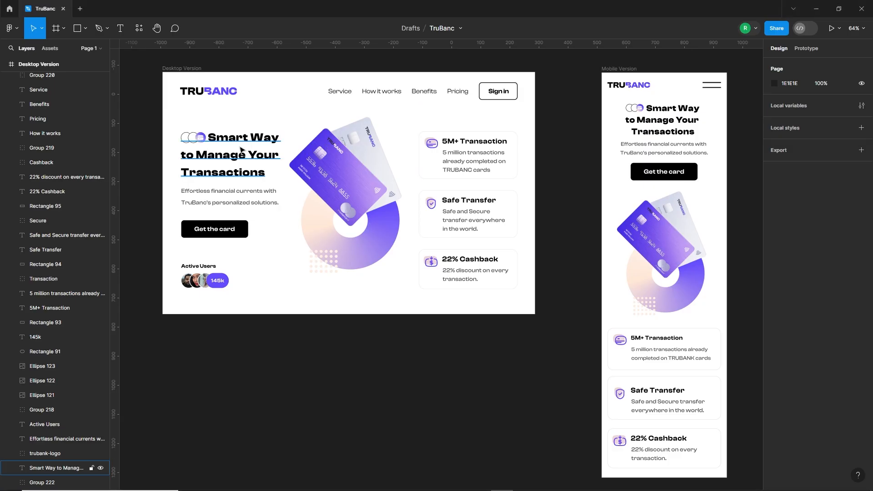
pyautogui.click(245, 152)
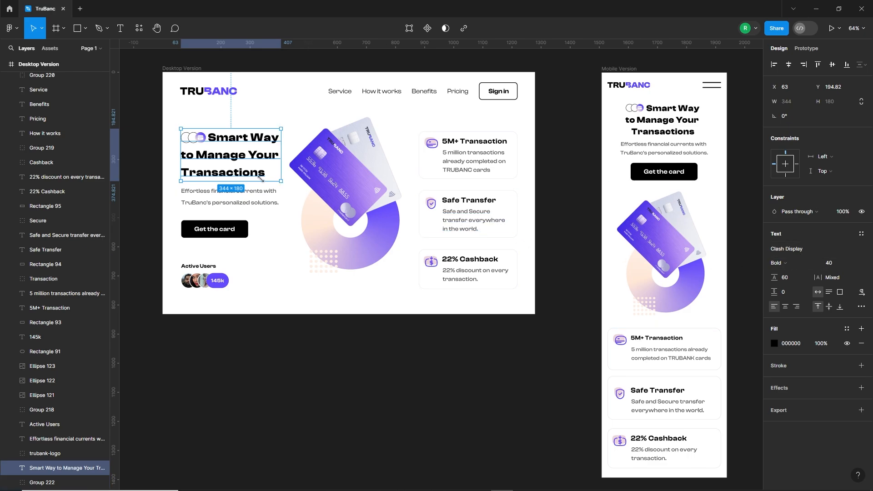
pyautogui.scroll(1, 245, 182)
pyautogui.click(232, 205)
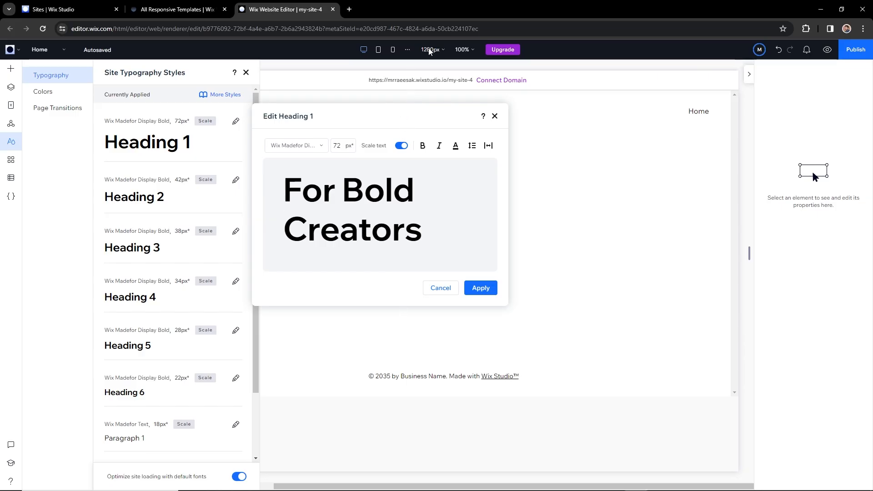
# Back in Wix Studio, check the editing size of the desktop breakpoint and leave it as is
pyautogui.click(439, 52)
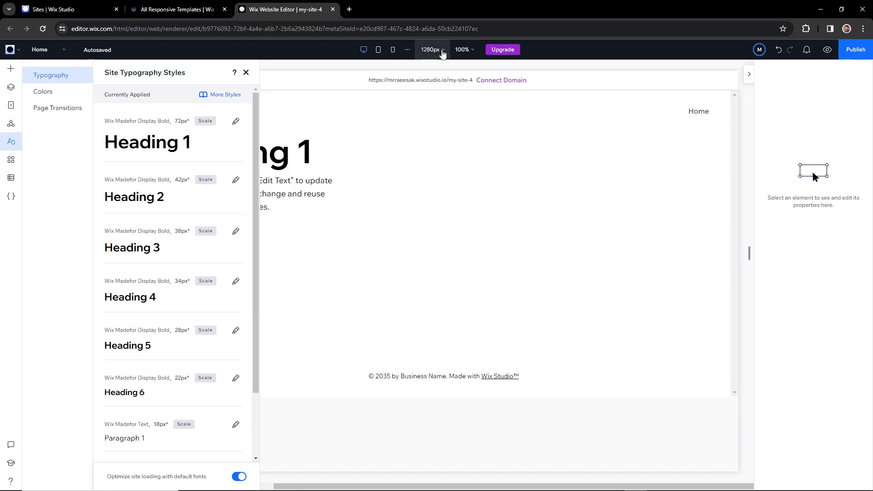
pyautogui.click(441, 51)
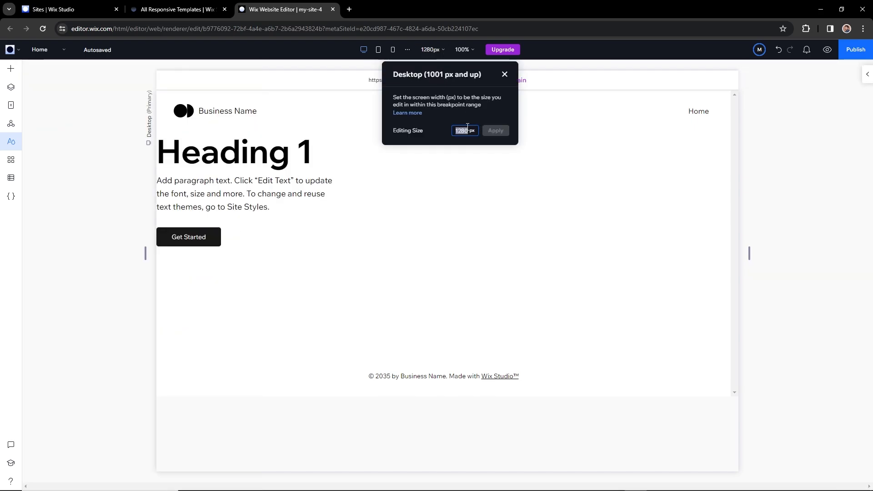
pyautogui.click(505, 75)
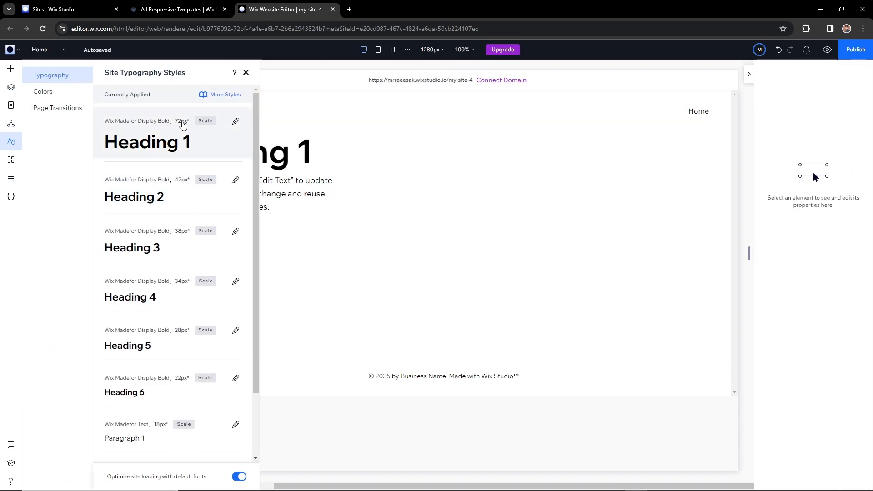
# Set the font size of the Heading 1 typography style to 40 px
pyautogui.click(181, 121)
pyautogui.click(340, 146)
pyautogui.write('40')
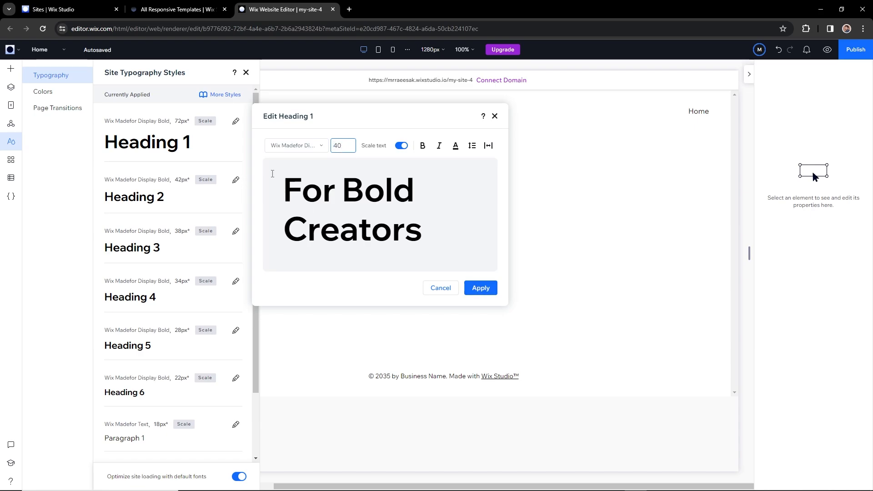
# Upload the ClashDisplay-Bold, ClashDisplay-Medium and ClashDisplay-Semibold font files to the site's fonts
pyautogui.click(296, 146)
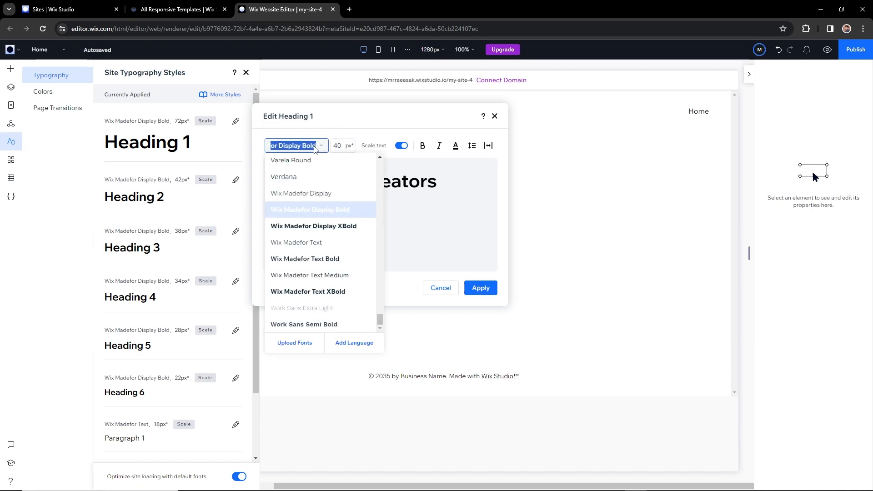
pyautogui.click(300, 344)
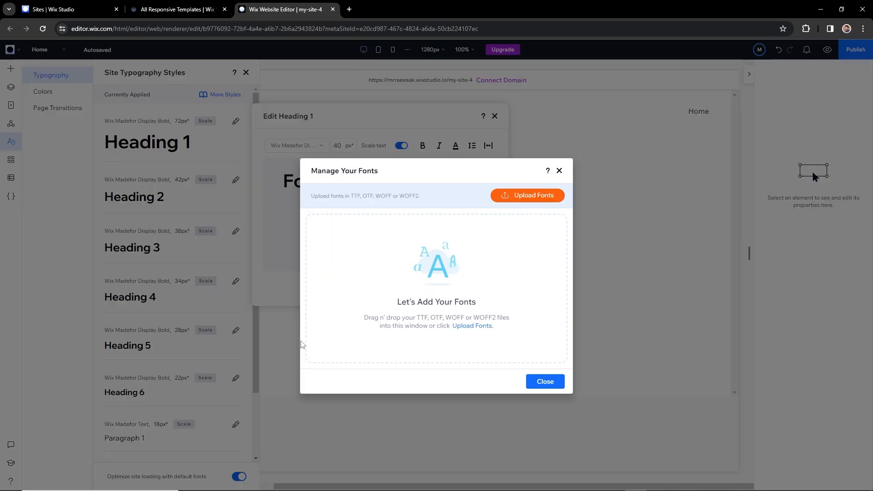
pyautogui.click(529, 194)
pyautogui.click(128, 65)
pyautogui.keyDown('ctrl'); pyautogui.click(127, 91); pyautogui.keyUp('ctrl')
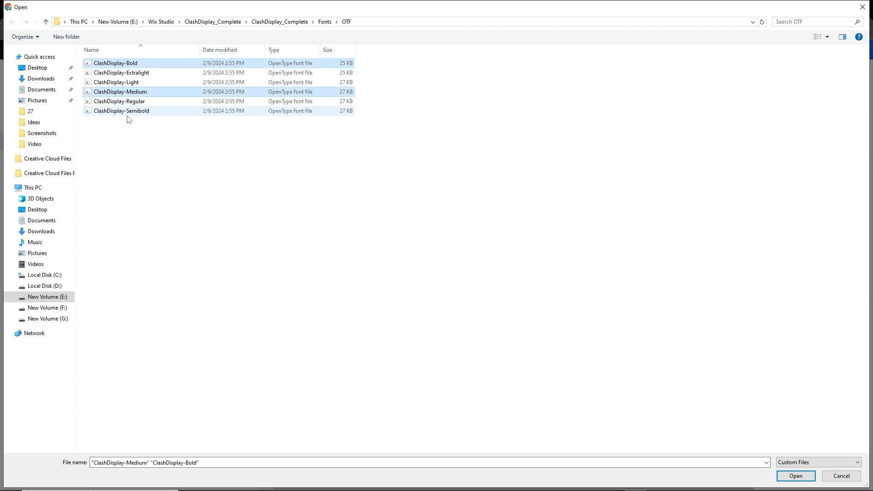
pyautogui.keyDown('ctrl'); pyautogui.click(130, 110); pyautogui.keyUp('ctrl')
pyautogui.click(803, 480)
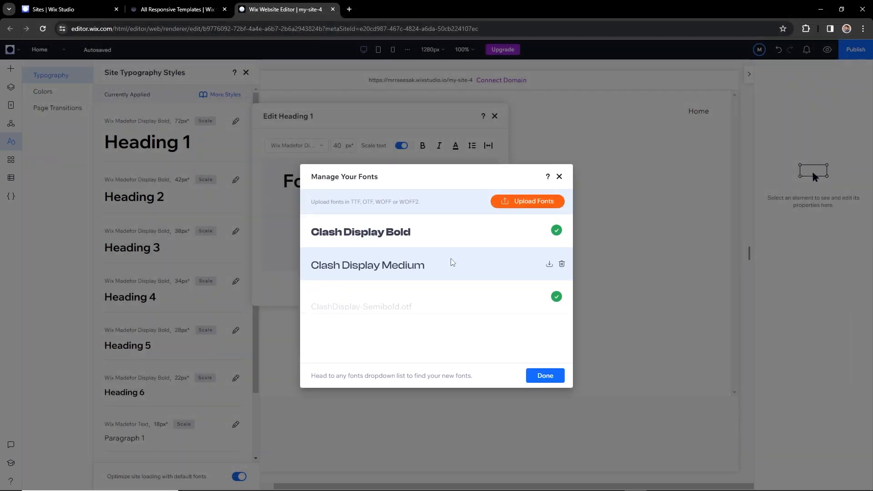
pyautogui.click(544, 375)
# Change the Heading 1 font to Clash Display Bold and apply the style
pyautogui.click(295, 145)
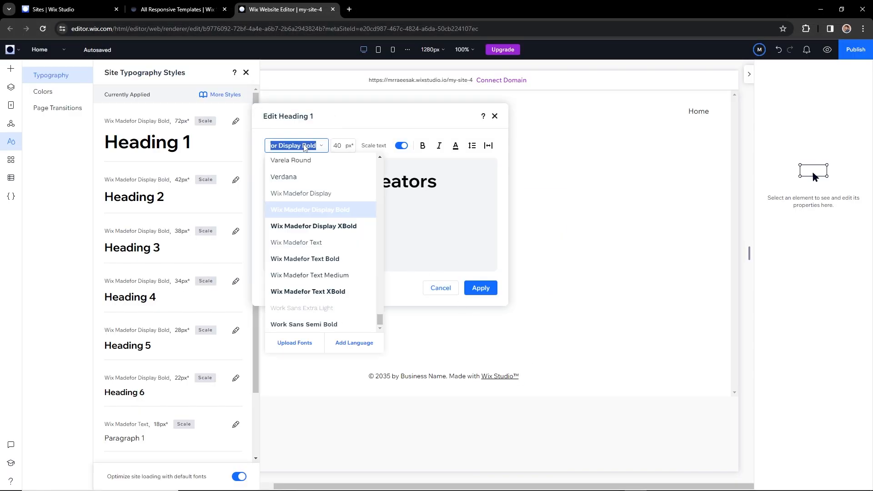
pyautogui.write('Clash')
pyautogui.click(306, 192)
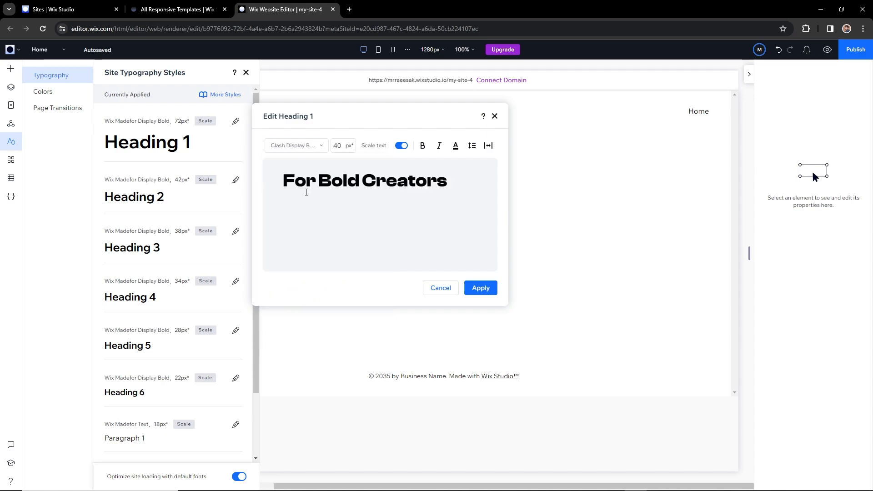
pyautogui.click(480, 289)
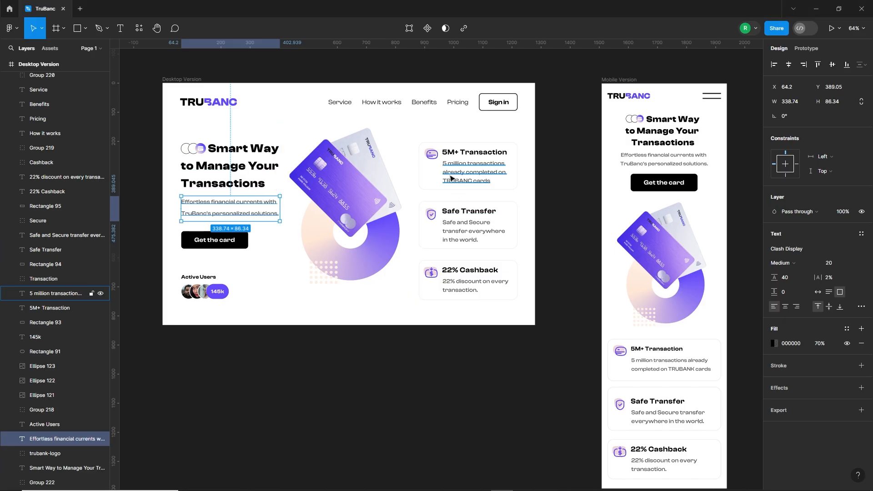
# Check the 5M+ Transaction title's font in Figma, and set the Heading 2 style to Clash Display Semibold at 25 px
pyautogui.click(457, 154)
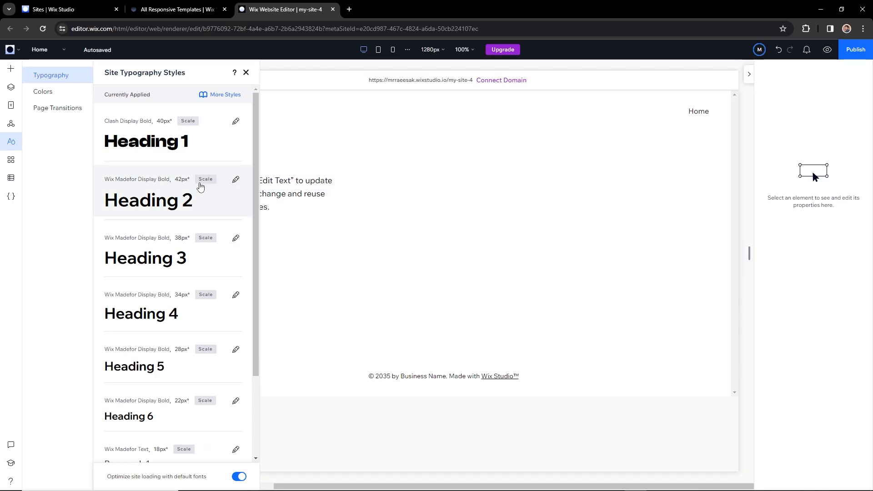
pyautogui.click(236, 179)
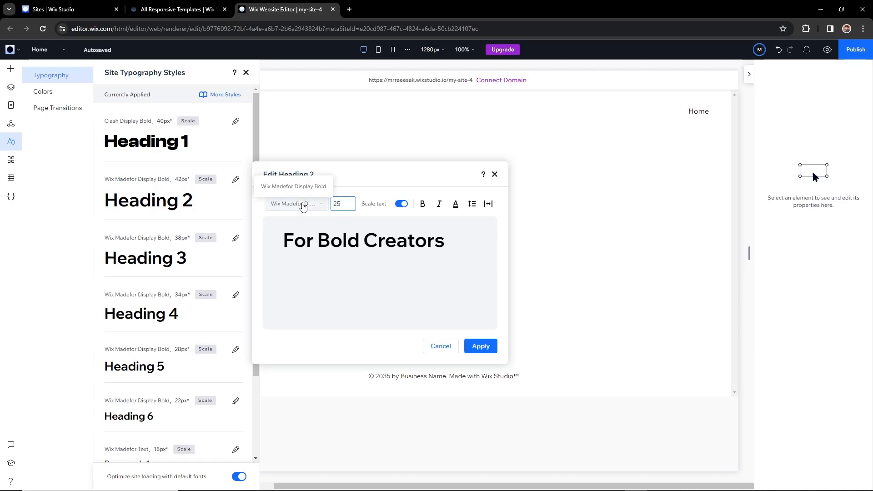
pyautogui.click(300, 203)
pyautogui.click(306, 220)
pyautogui.click(481, 345)
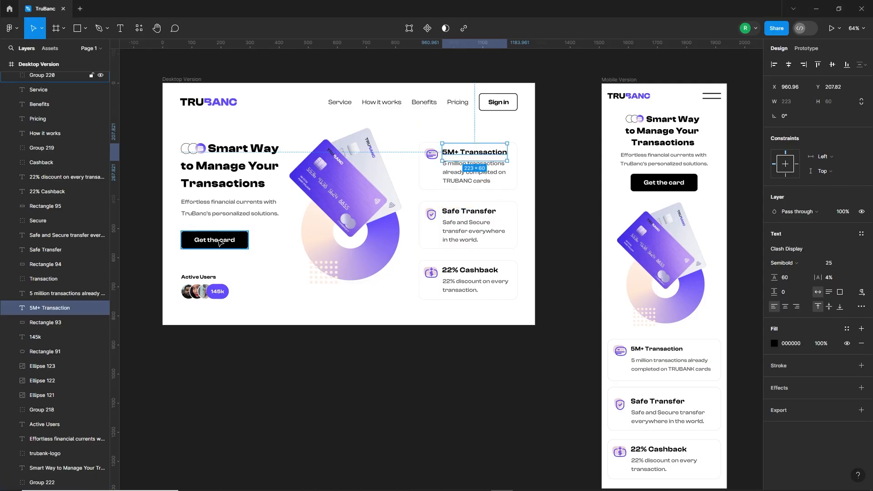
# Check the Get the card button's text in Figma, and set the Heading 3 style to Clash Display Semibold at 22 px
pyautogui.click(218, 241)
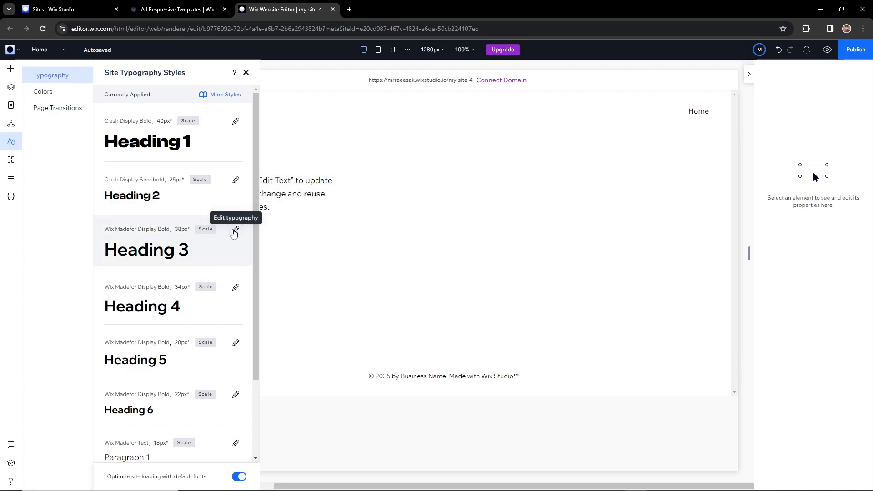
pyautogui.click(235, 229)
pyautogui.click(300, 254)
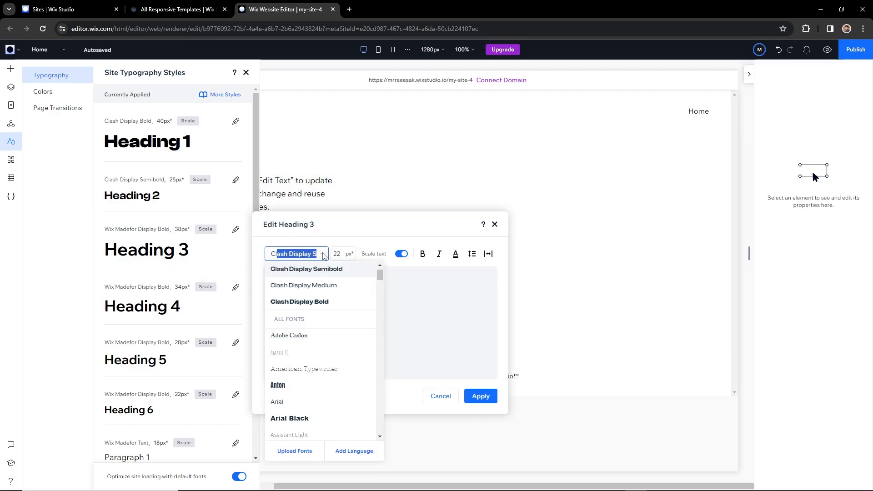
pyautogui.click(306, 270)
pyautogui.click(480, 396)
# Check the description texts' font in Figma, and set the Paragraph 1 style to Clash Display Medium at 20 px
pyautogui.scroll(-3, 168, 362)
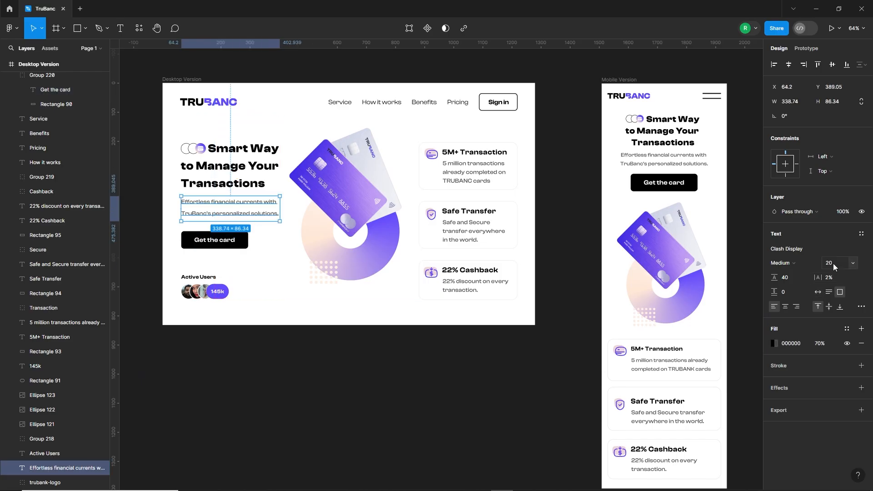
pyautogui.click(473, 172)
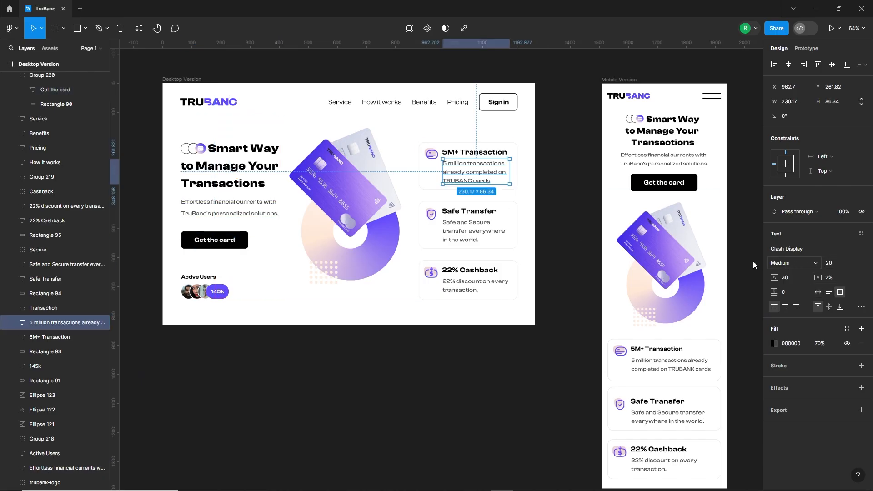
pyautogui.keyDown('shift'); pyautogui.click(229, 208); pyautogui.keyUp('shift')
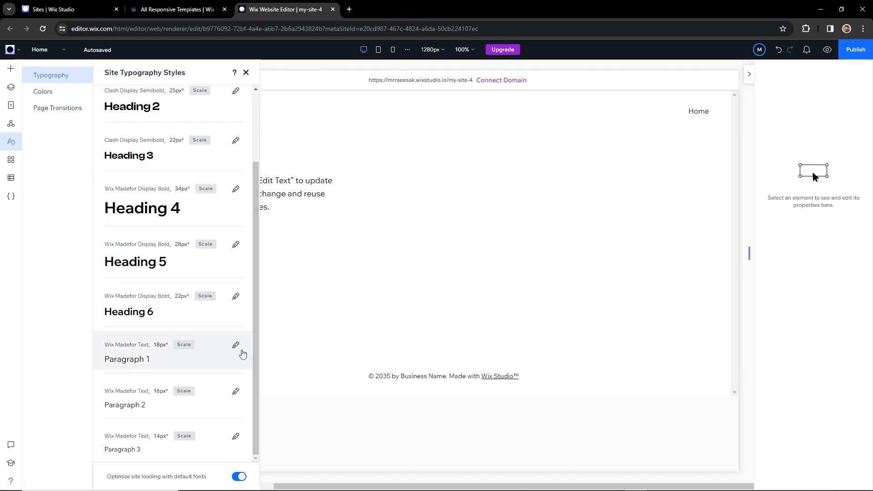
pyautogui.click(235, 345)
pyautogui.click(342, 325)
pyautogui.write('2')
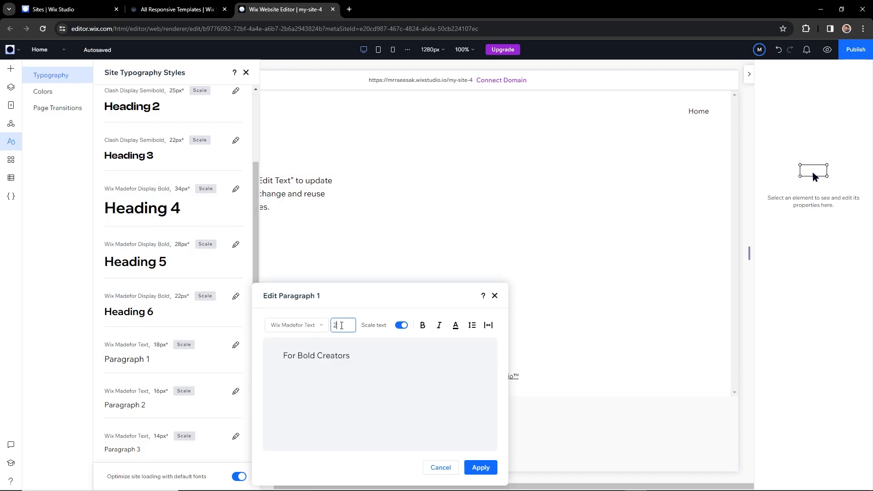
pyautogui.write('0')
pyautogui.click(322, 325)
pyautogui.write('cl')
pyautogui.click(315, 357)
pyautogui.click(482, 469)
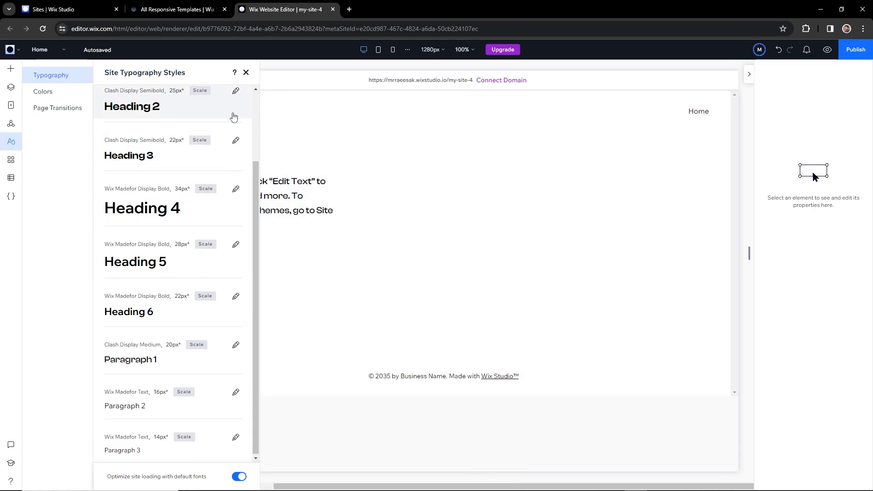
# Close the typography styles, move the Get Started button and the paragraph further down in the first column, and select the heading
pyautogui.click(246, 72)
pyautogui.click(230, 201)
pyautogui.click(203, 241)
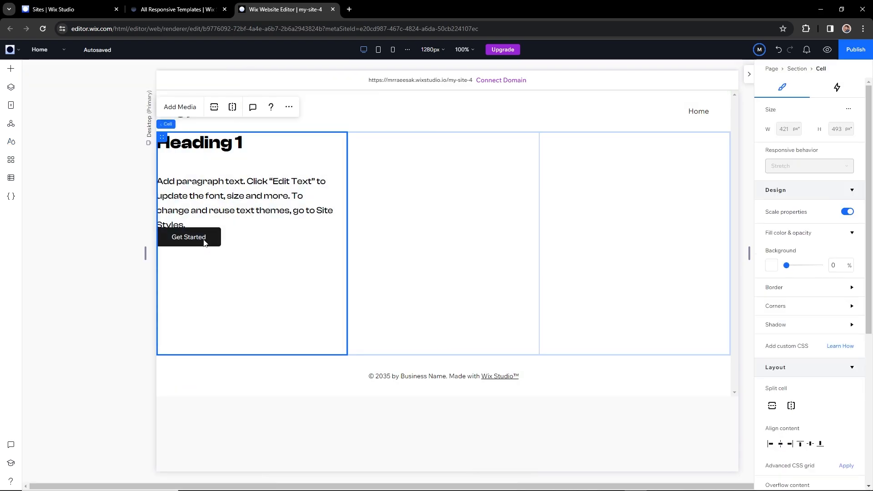
pyautogui.moveTo(204, 241); pyautogui.dragTo(206, 276)
pyautogui.moveTo(230, 212); pyautogui.dragTo(230, 221)
pyautogui.click(225, 145)
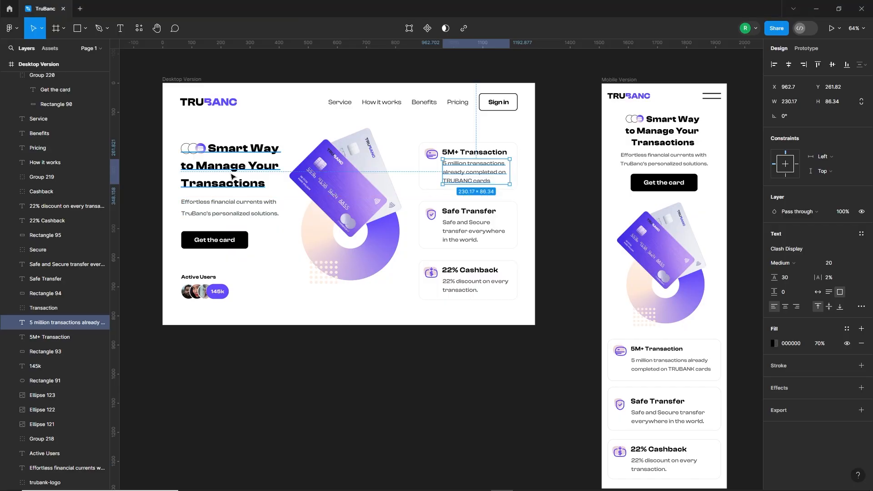
# Copy the "Smart Way to Manage Your Transactions" heading from the Figma desktop design and paste it over the heading text in Wix Studio
pyautogui.doubleClick(247, 164)
pyautogui.hotkey('ctrl', 'c')
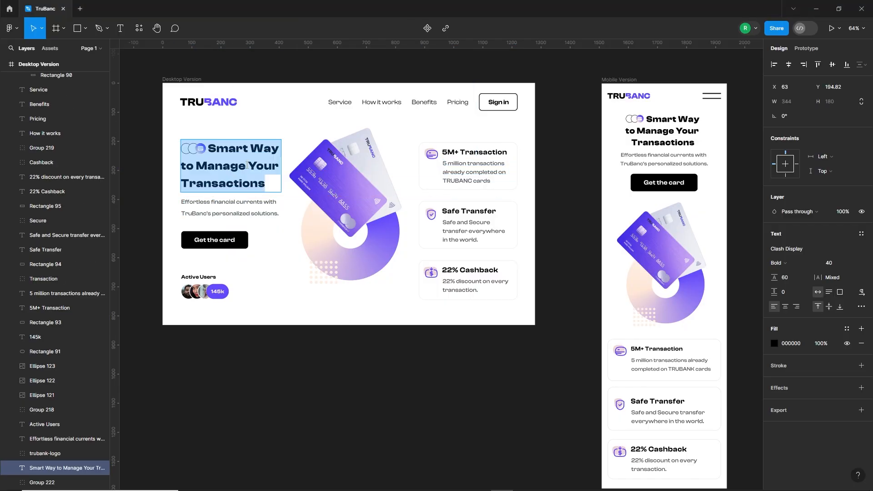
pyautogui.hotkey('alt', 'Tab')
pyautogui.doubleClick(222, 143)
pyautogui.hotkey('ctrl', 'v')
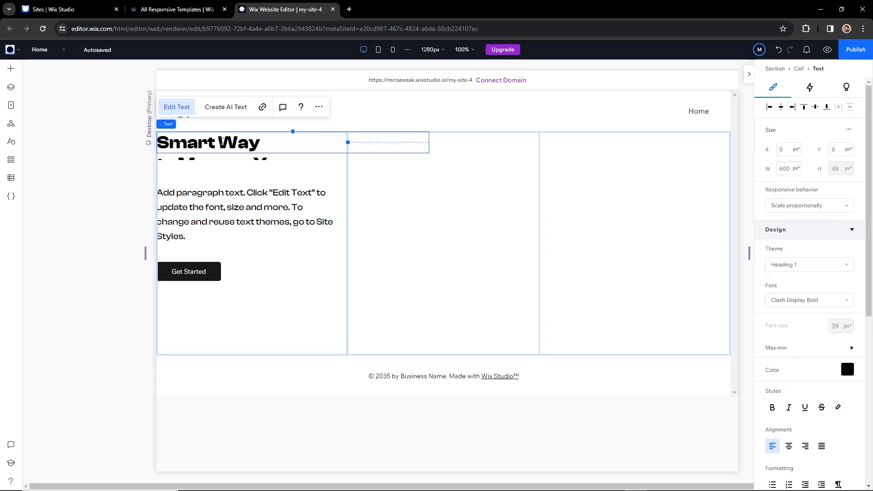
pyautogui.click(296, 214)
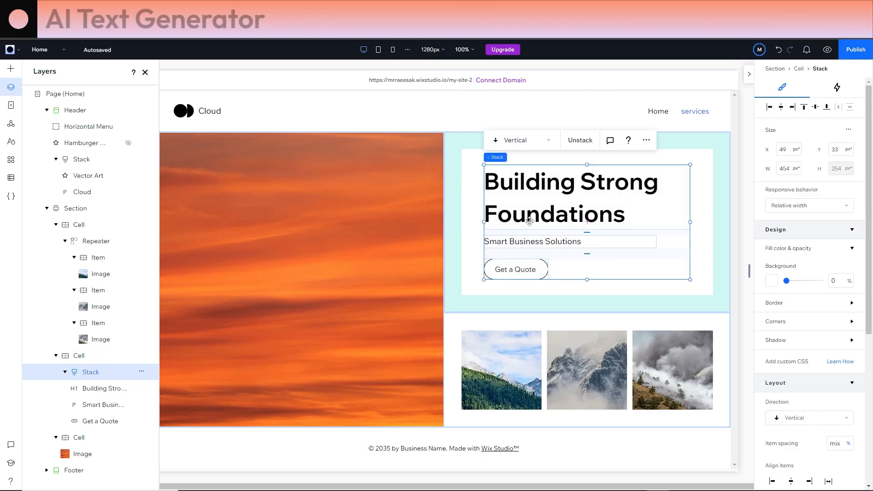
# Generate AI title options for the "Building Strong Foundations" heading, with business type photography, business name Cloud and topic Welcome
pyautogui.click(529, 221)
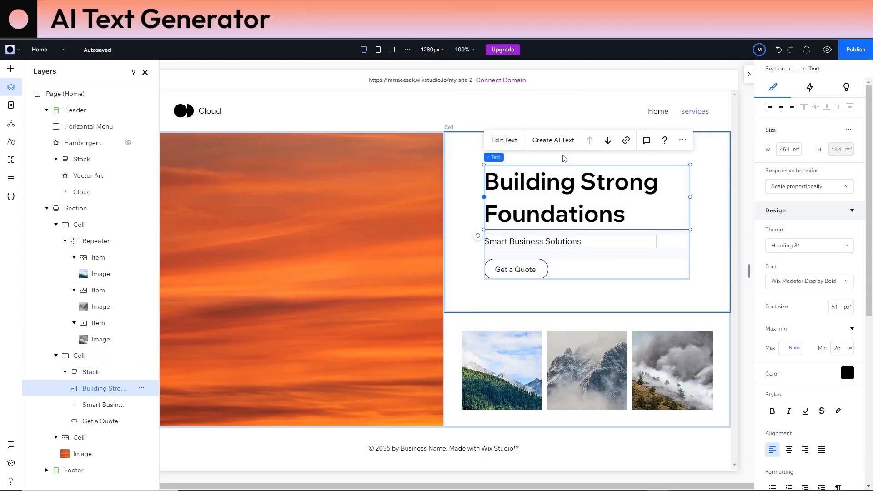
pyautogui.click(561, 142)
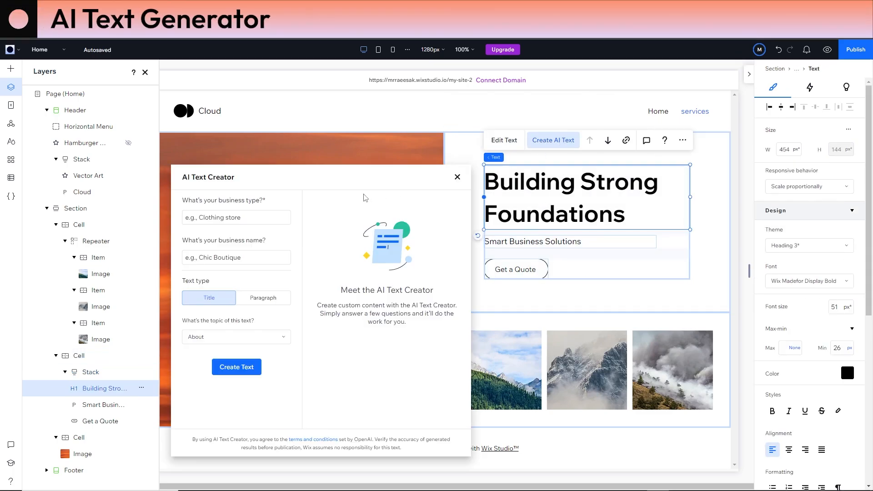
pyautogui.click(221, 216)
pyautogui.write('photography')
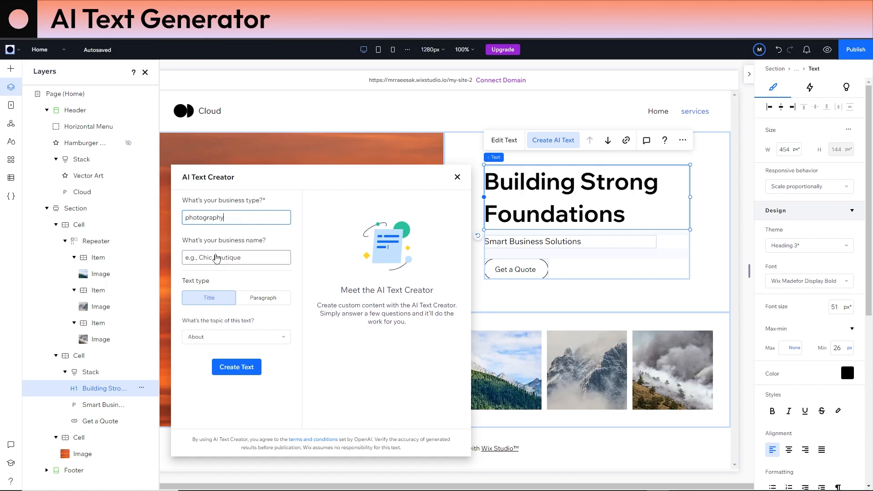
pyautogui.click(213, 257)
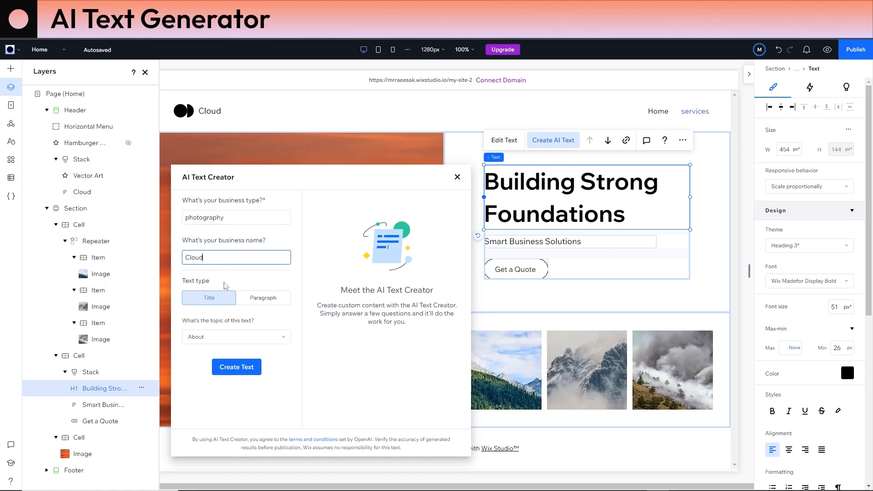
pyautogui.click(234, 337)
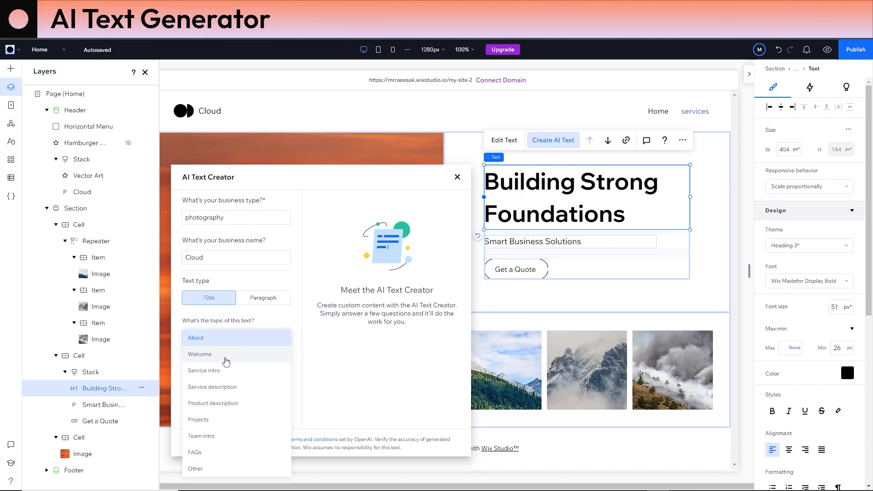
pyautogui.click(214, 352)
pyautogui.click(235, 368)
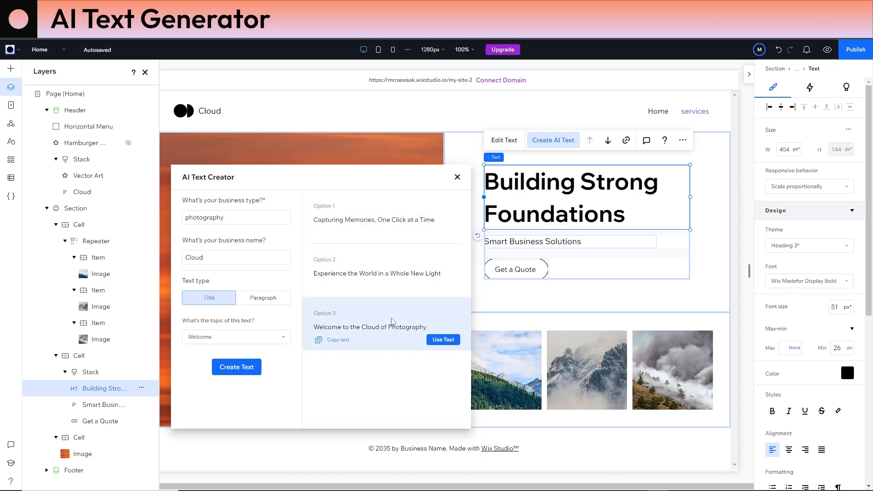
# Replace the heading with the generated title "Capturing Memories, One Click at a Time" and close the AI Text Creator
pyautogui.click(443, 232)
pyautogui.click(457, 177)
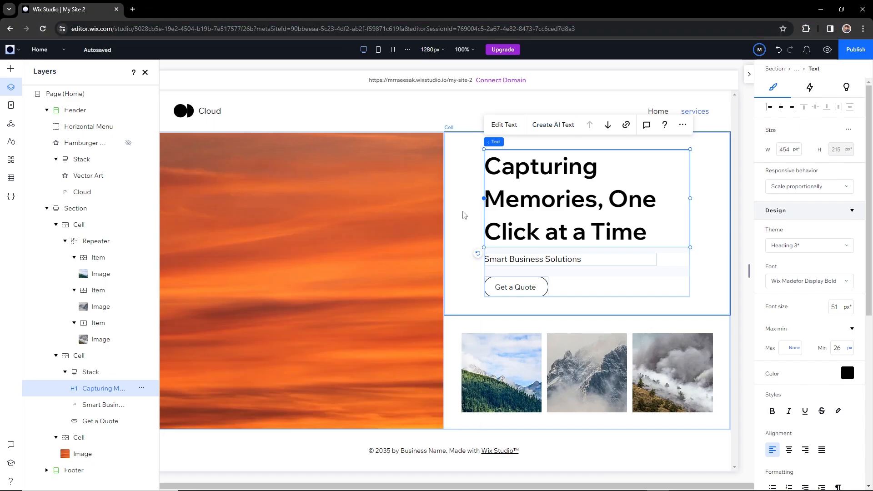
pyautogui.click(463, 215)
# Describe an AI image for the large sunset picture as "cloud on blue sky" and choose the Background style
pyautogui.click(342, 298)
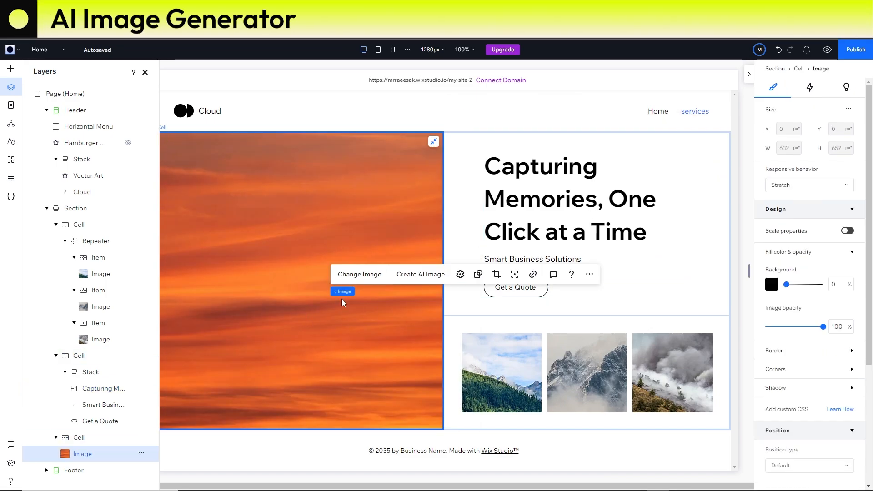
pyautogui.click(417, 278)
pyautogui.write('cloud on blue sky')
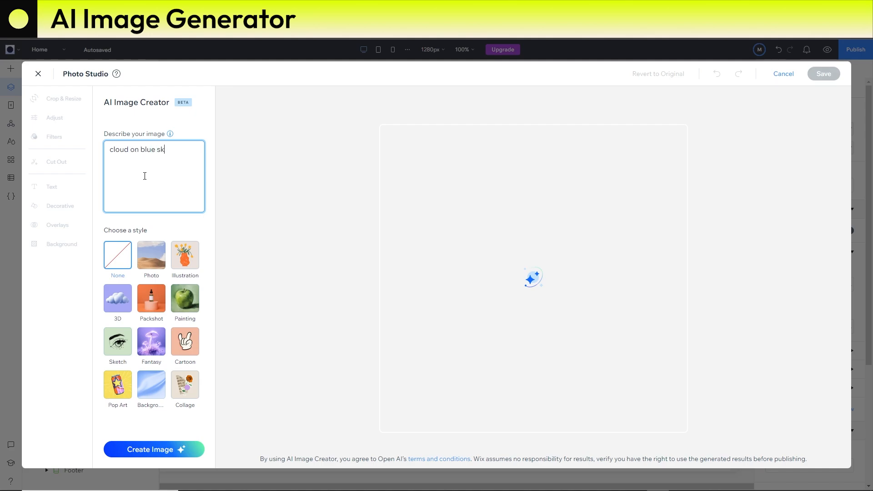
pyautogui.click(152, 384)
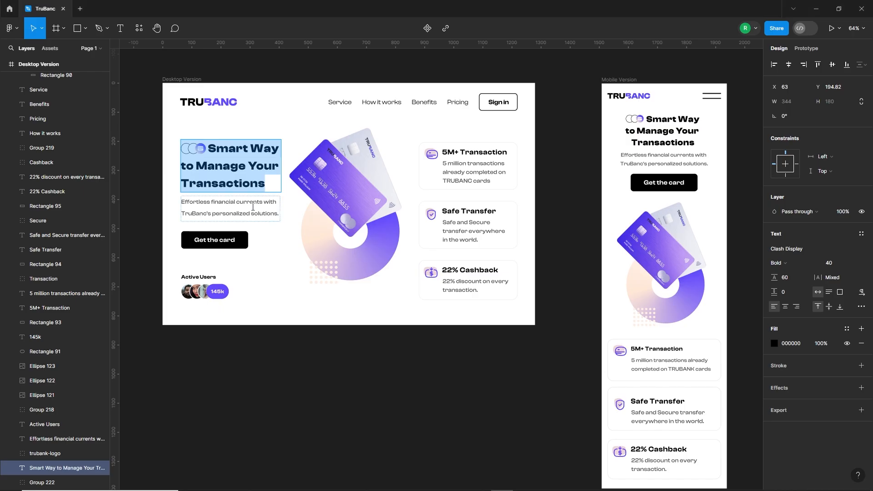
# Replace the placeholder paragraph with Figma's "Effortless financial currents with TruBanc's personalized solutions." and move it down to about Y 155 px
pyautogui.doubleClick(245, 209)
pyautogui.hotkey('ctrl', 'c')
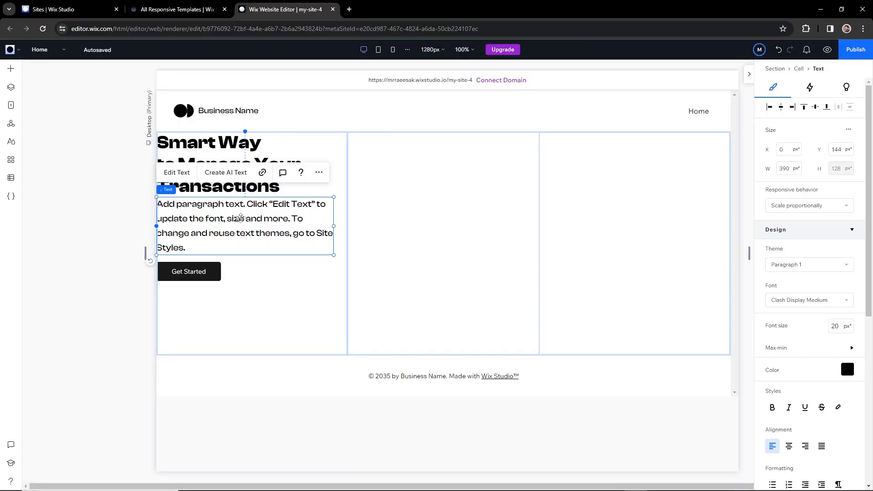
pyautogui.hotkey('ctrl', 'a')
pyautogui.hotkey('ctrl', 'v')
pyautogui.click(244, 241)
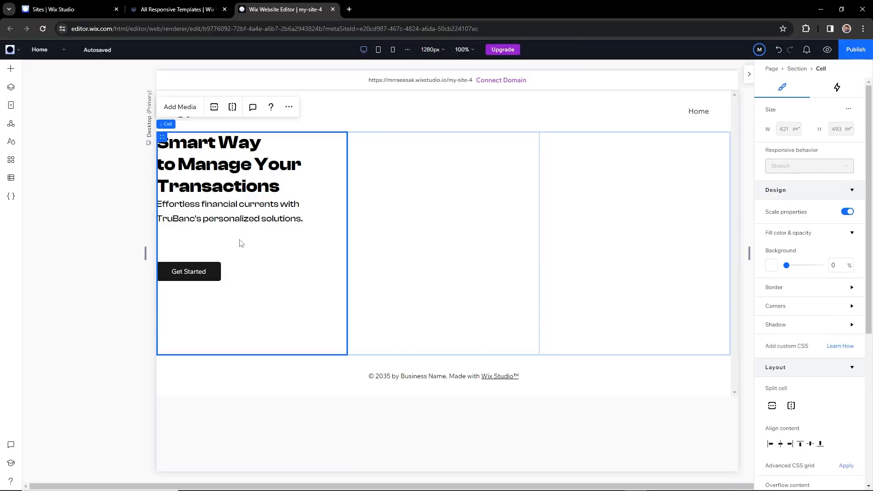
pyautogui.click(241, 205)
pyautogui.moveTo(242, 204); pyautogui.dragTo(238, 215)
# Copy the button text from Figma and change the Get Started button's text to "Get the card"
pyautogui.hotkey('alt', 'Tab')
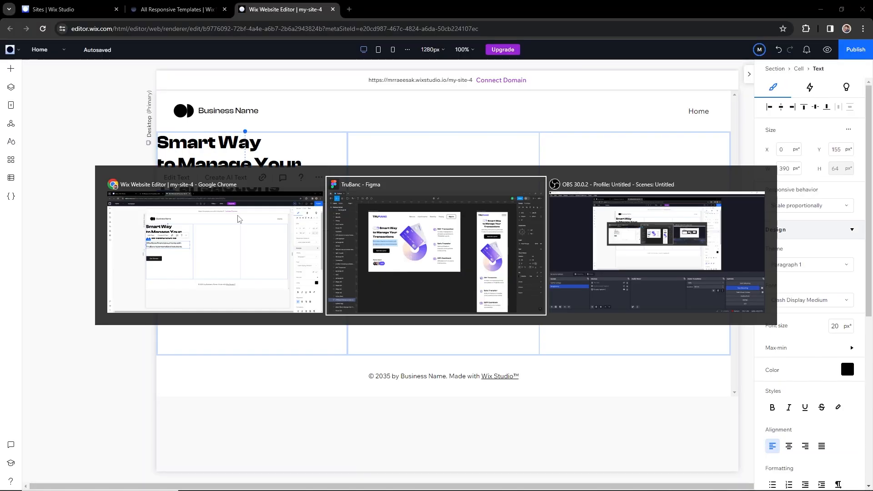
pyautogui.doubleClick(226, 241)
pyautogui.hotkey('ctrl', 'c')
pyautogui.hotkey('alt', 'Tab')
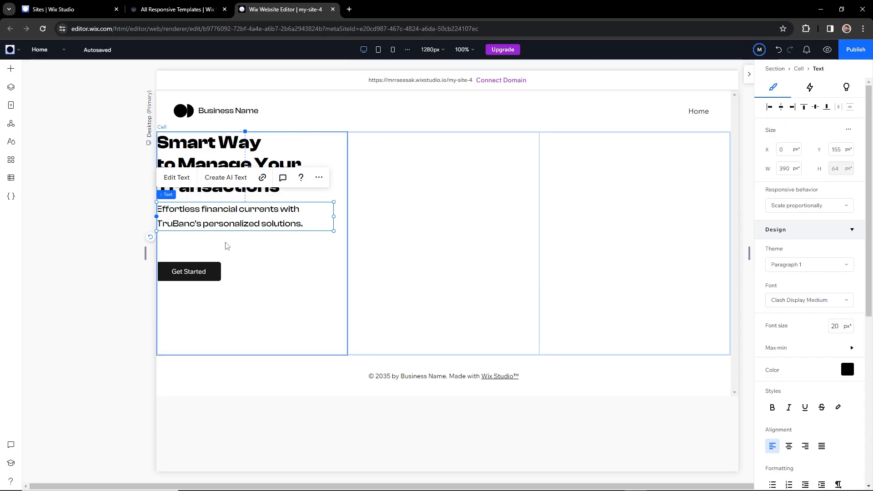
pyautogui.click(193, 272)
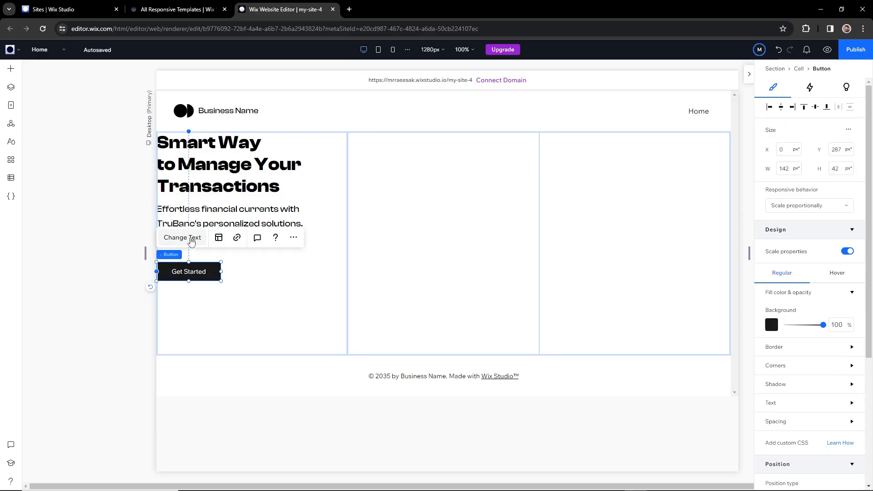
pyautogui.click(191, 240)
pyautogui.hotkey('ctrl', 'v')
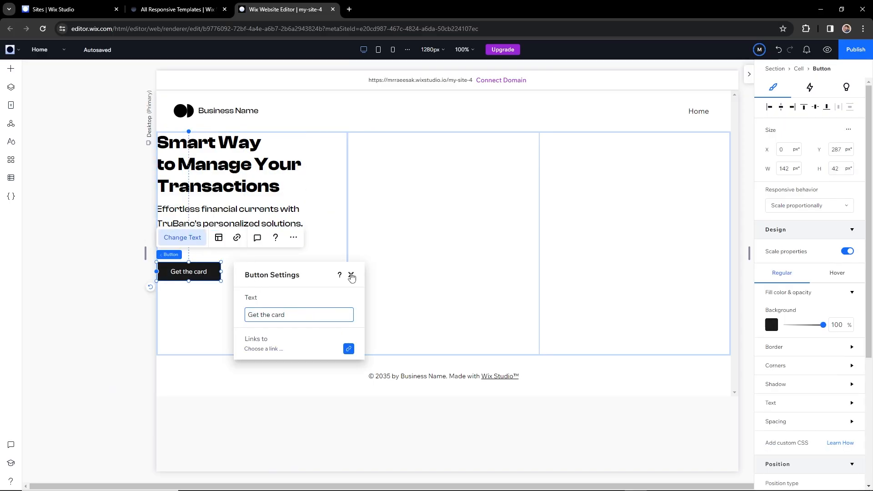
pyautogui.click(352, 277)
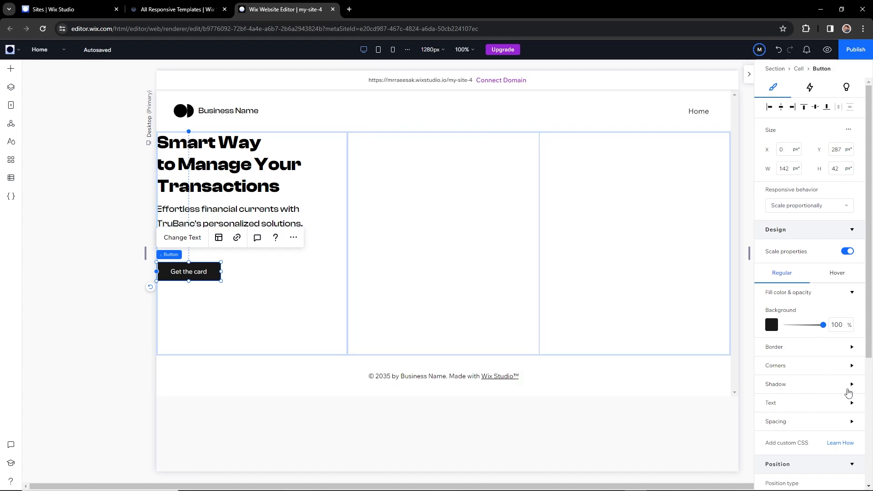
# Apply the Heading 3 theme to the Get the card button's text and set its font size to 15 px
pyautogui.click(841, 403)
pyautogui.scroll(-3, 828, 404)
pyautogui.click(836, 326)
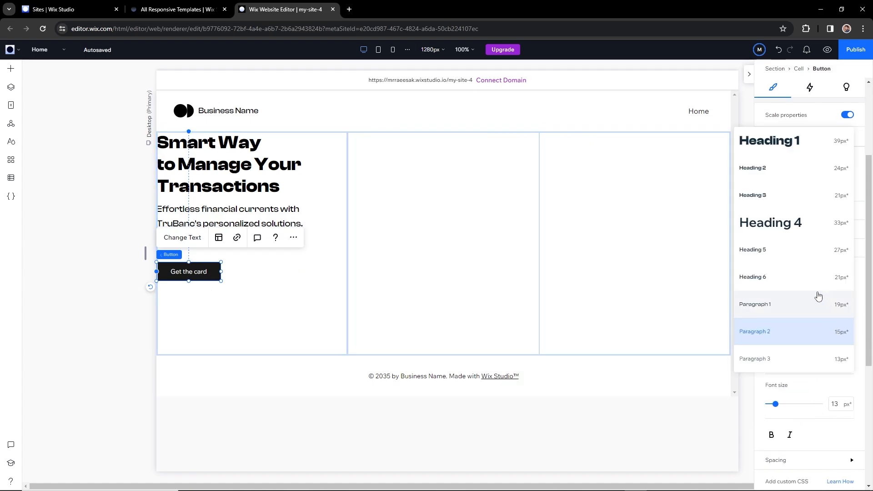
pyautogui.click(776, 196)
pyautogui.click(840, 407)
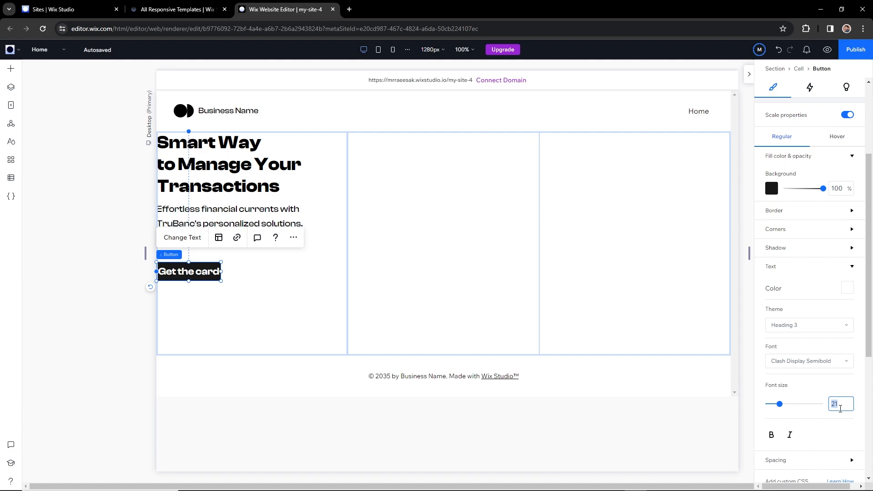
pyautogui.write('15')
pyautogui.click(212, 290)
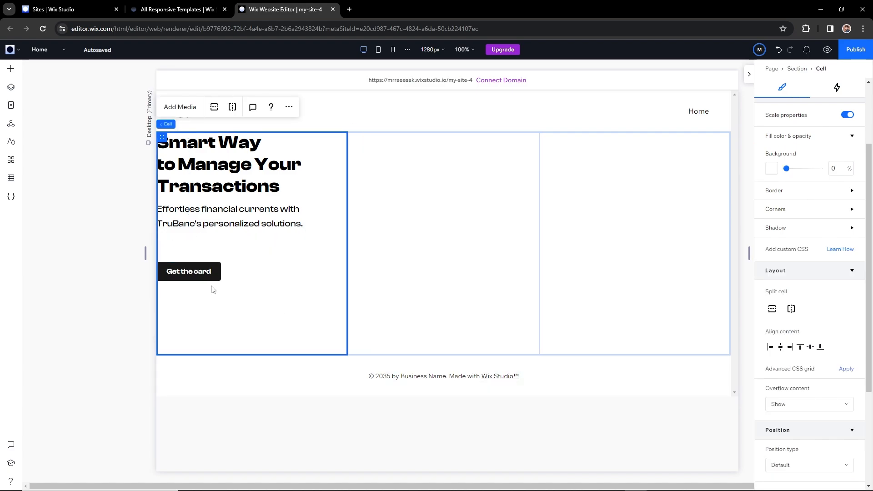
# Check the Get the card button's dimensions in Figma, and set the Wix Studio button to 230 px wide and 60 px high
pyautogui.click(198, 274)
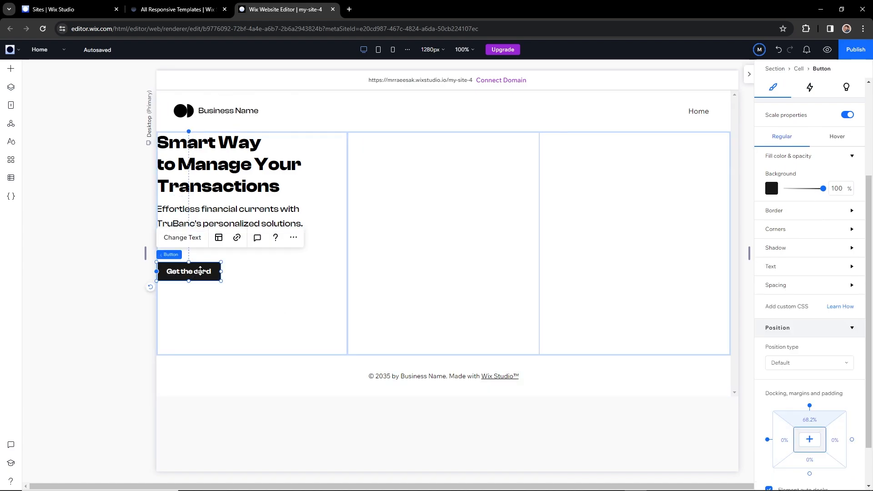
pyautogui.hotkey('alt', 'Tab')
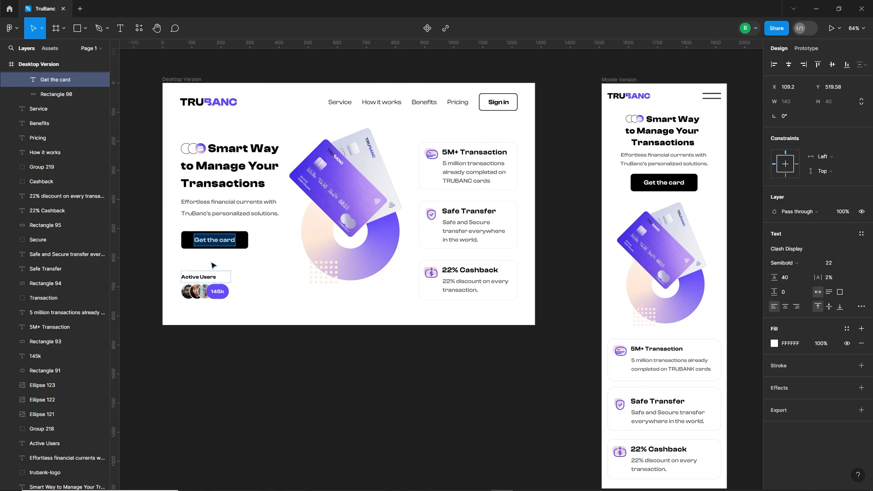
pyautogui.click(244, 241)
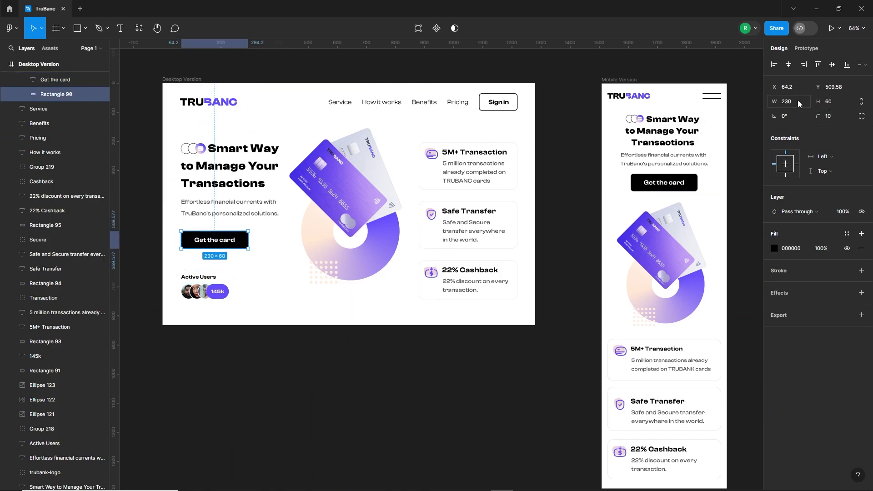
pyautogui.hotkey('alt', 'Tab')
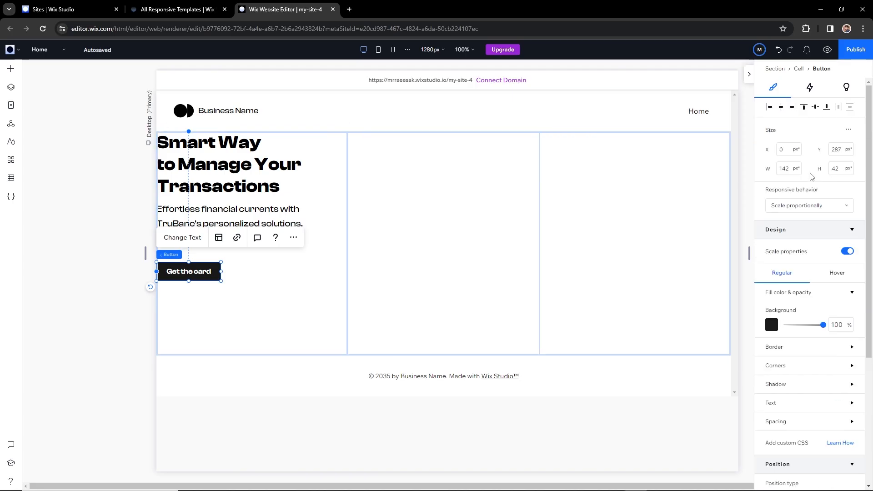
pyautogui.click(840, 169)
pyautogui.write('60')
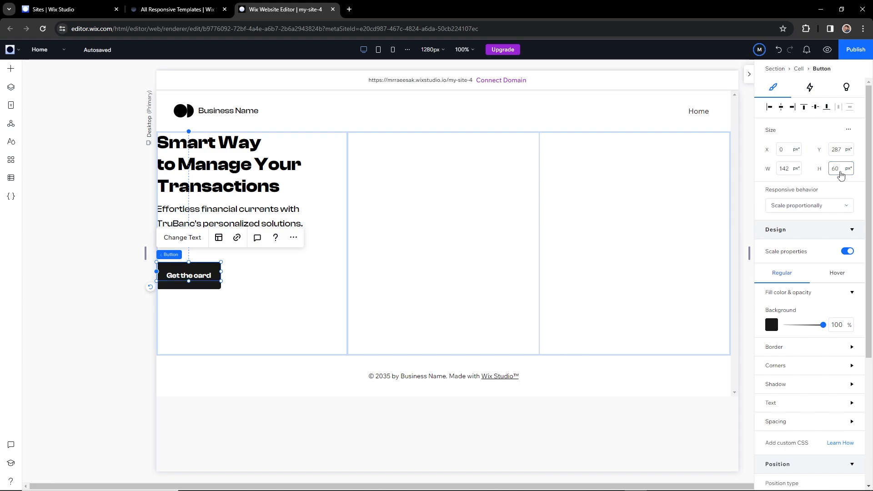
pyautogui.click(784, 174)
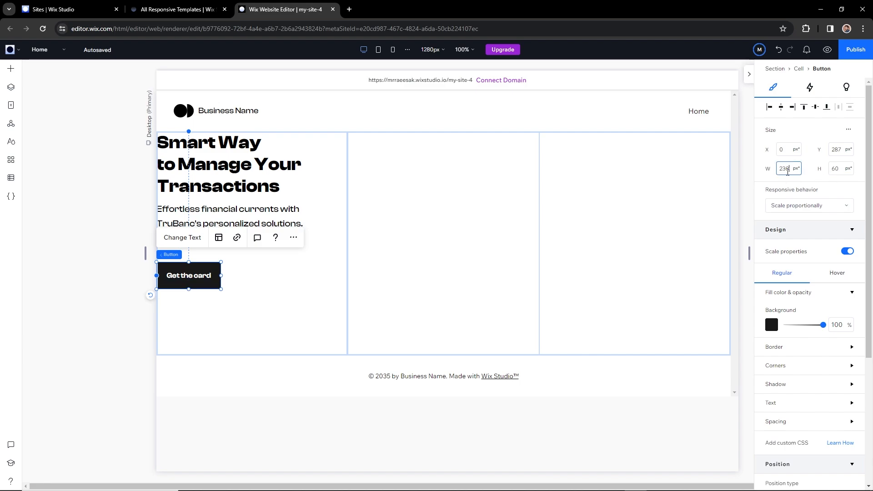
pyautogui.write('230')
pyautogui.press('Return')
# Set the corner radius of the Get the card button to 10 px on all corners
pyautogui.click(851, 366)
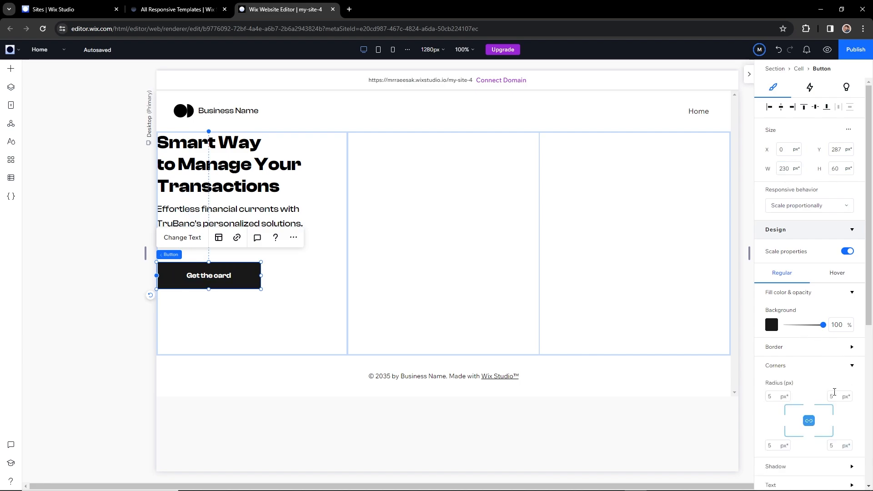
pyautogui.click(784, 397)
pyautogui.write('10')
pyautogui.press('Return')
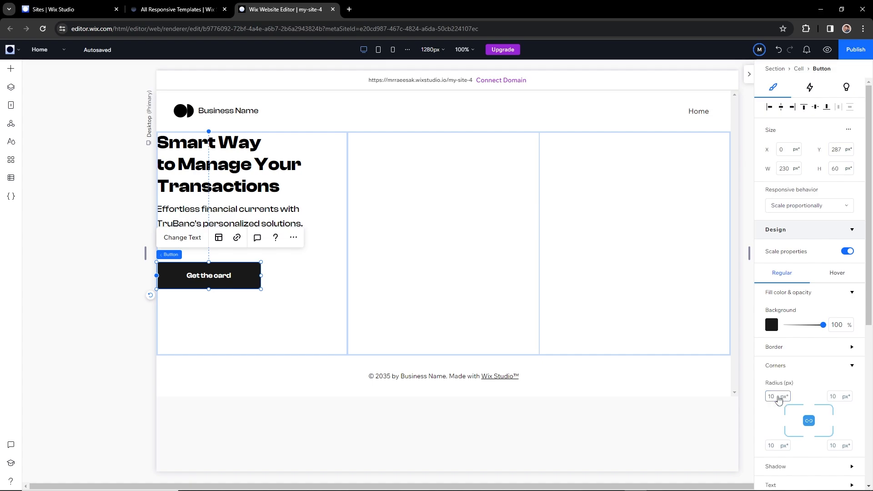
pyautogui.click(292, 325)
# Set the Get the card button's text size to 19 px
pyautogui.click(221, 275)
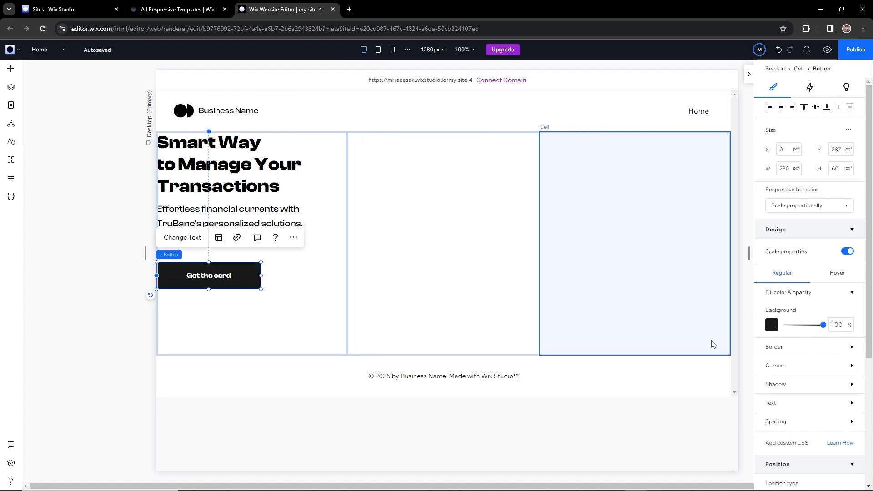
pyautogui.click(851, 402)
pyautogui.scroll(-2, 843, 453)
pyautogui.write('18')
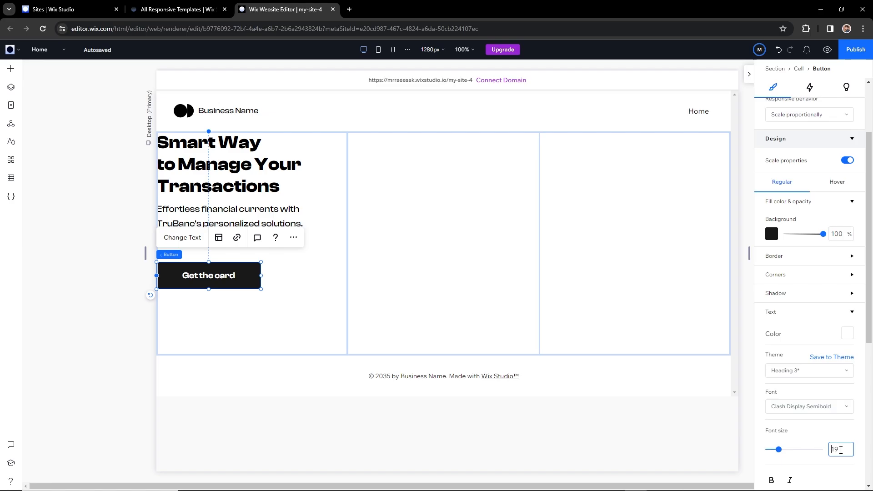
# Switch to Figma to check the size and spacing of the overlapping-circles graphic beside the hero headline, and return to Wix Studio
pyautogui.hotkey('alt', 'Tab')
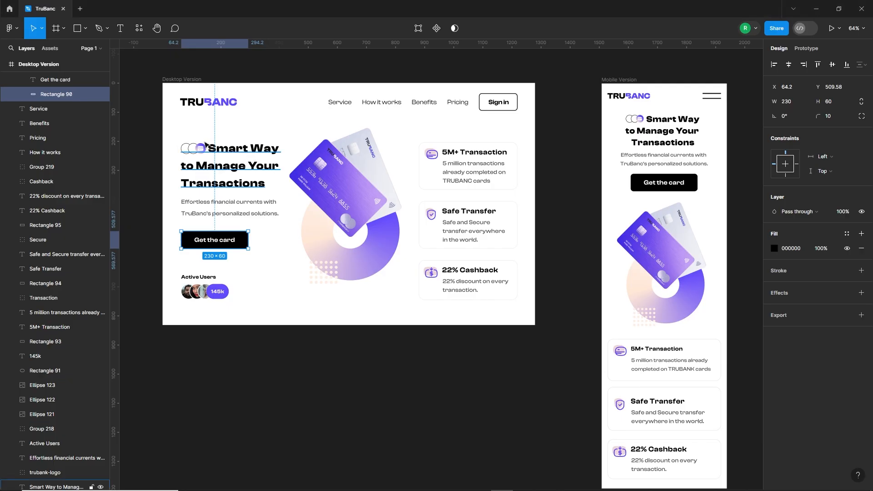
pyautogui.click(193, 150)
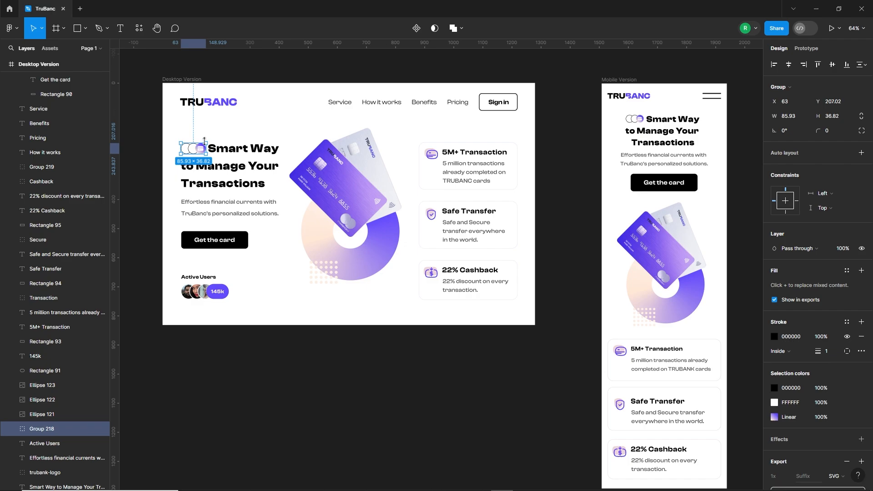
pyautogui.press('alt')
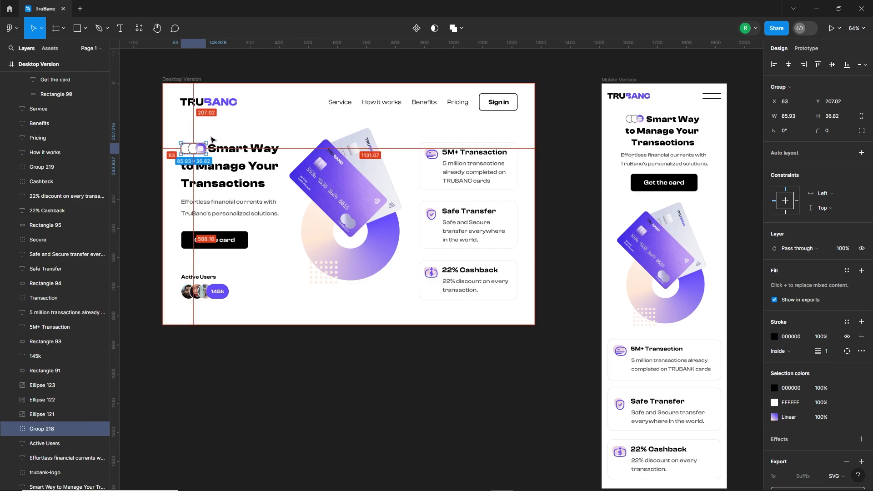
pyautogui.hotkey('alt', 'Tab')
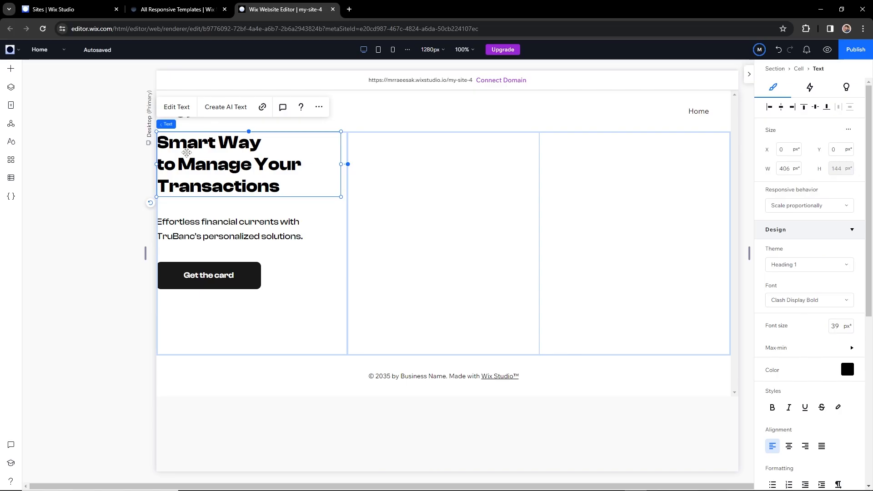
# Upload all ten image files from the Wix Studio folder, Cashback through trubank-logo, to the site files for the hero's first cell
pyautogui.click(316, 235)
pyautogui.click(326, 277)
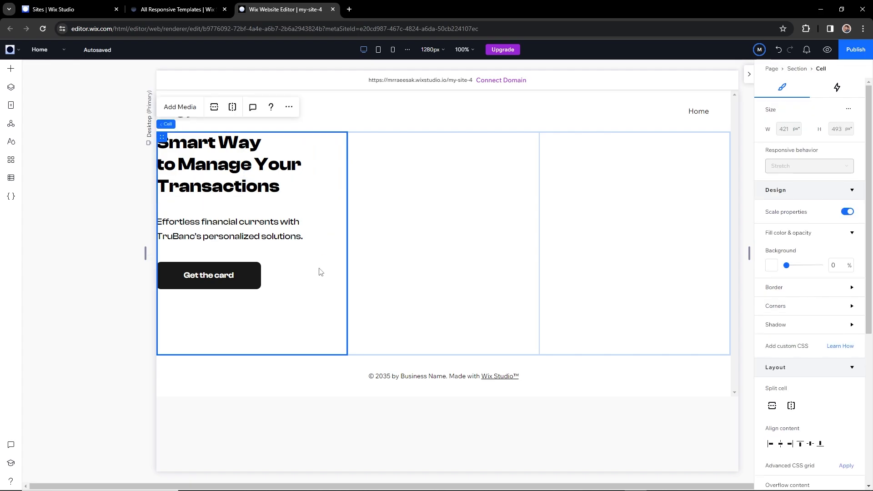
pyautogui.click(190, 108)
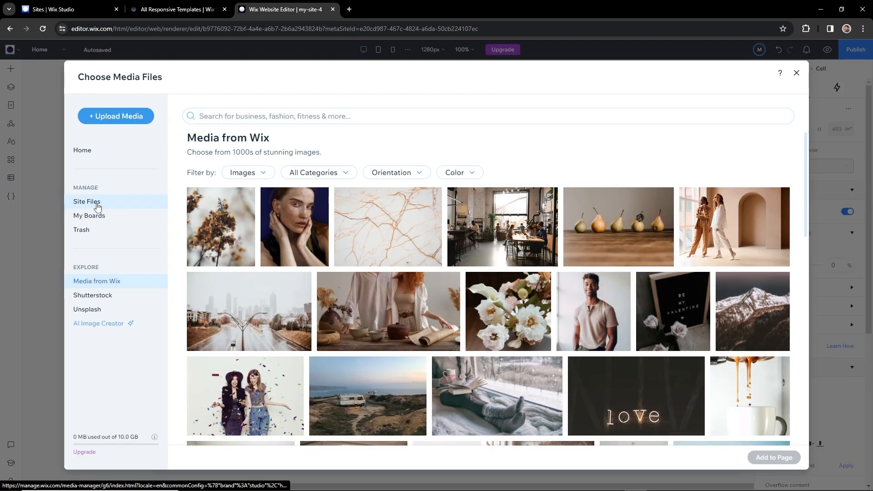
pyautogui.click(99, 206)
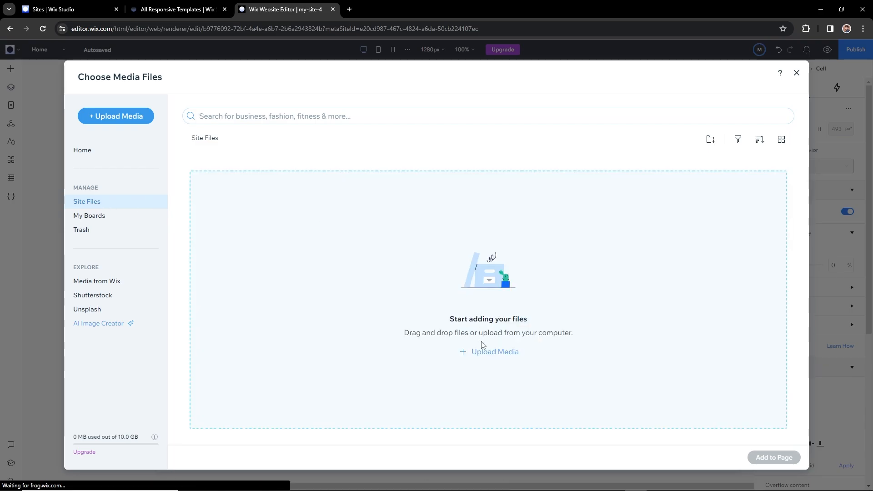
pyautogui.click(496, 356)
pyautogui.click(446, 282)
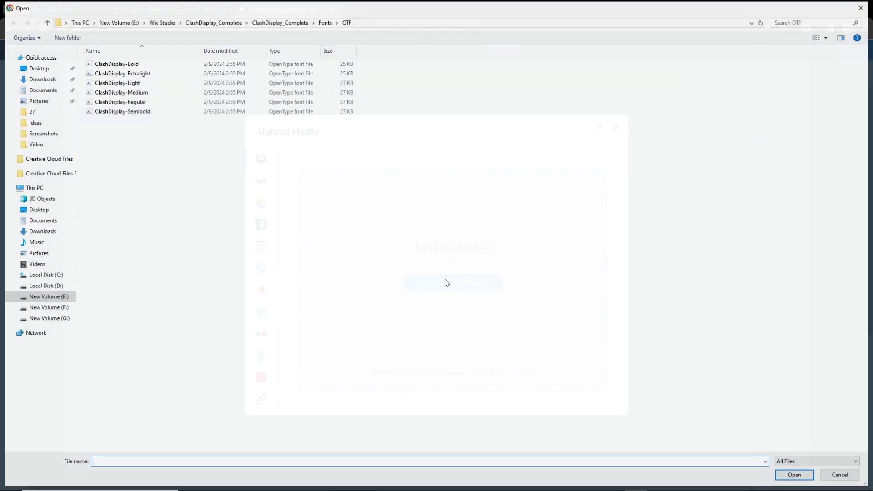
pyautogui.click(162, 23)
pyautogui.click(123, 73)
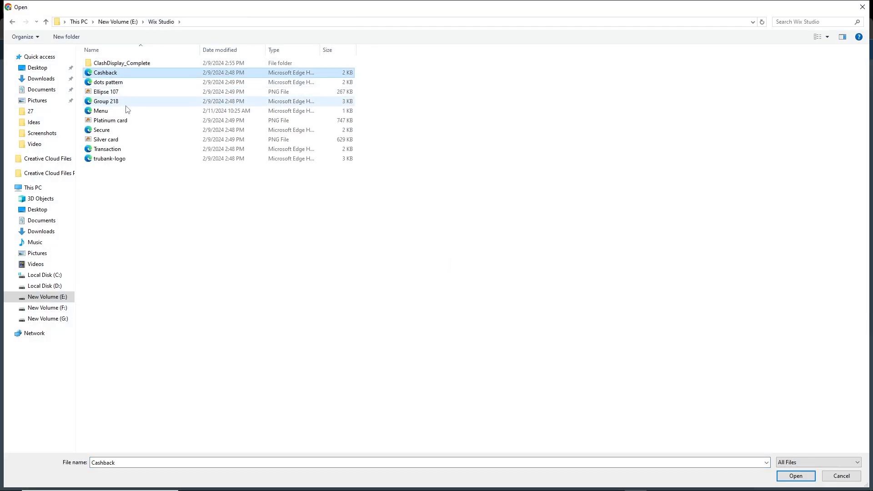
pyautogui.keyDown('shift'); pyautogui.click(123, 160); pyautogui.keyUp('shift')
pyautogui.click(796, 476)
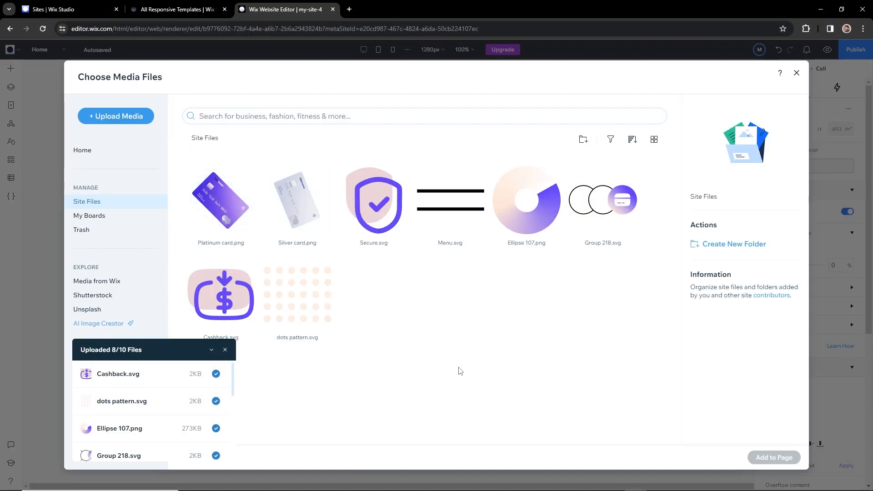
# Add Group 218.svg to the hero's first cell and scale it down to about 61 px square
pyautogui.click(301, 293)
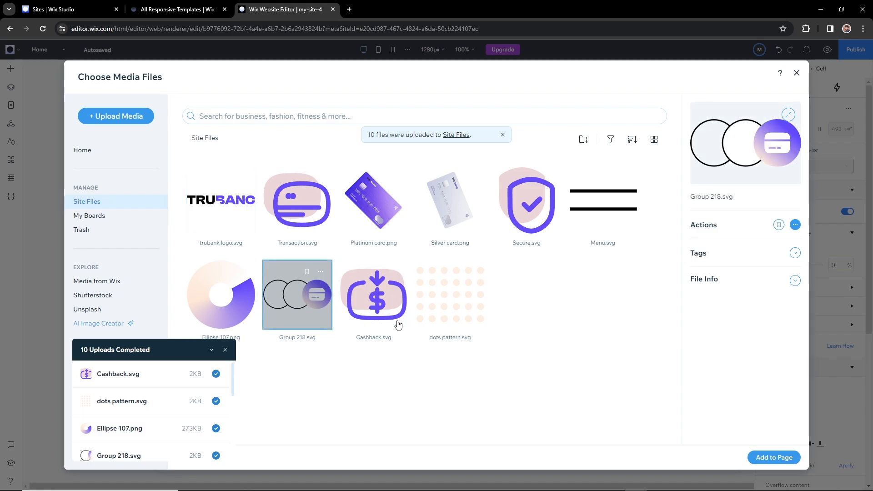
pyautogui.click(774, 457)
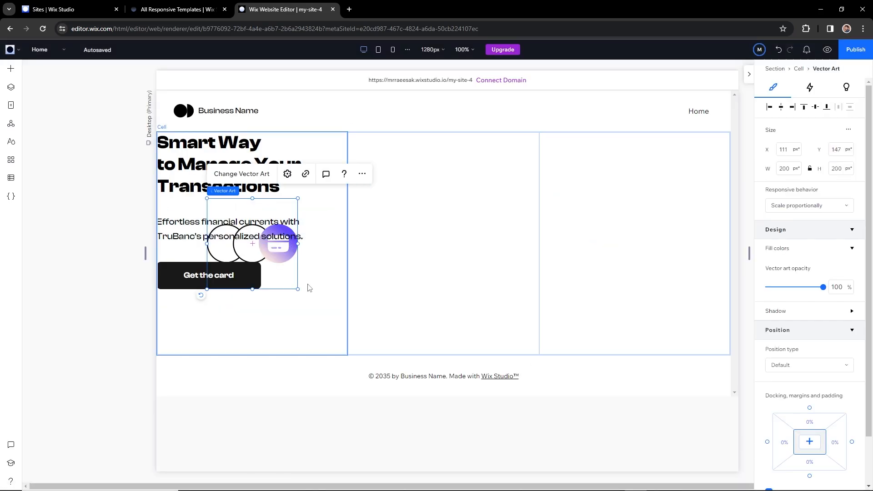
pyautogui.moveTo(297, 289); pyautogui.dragTo(198, 200)
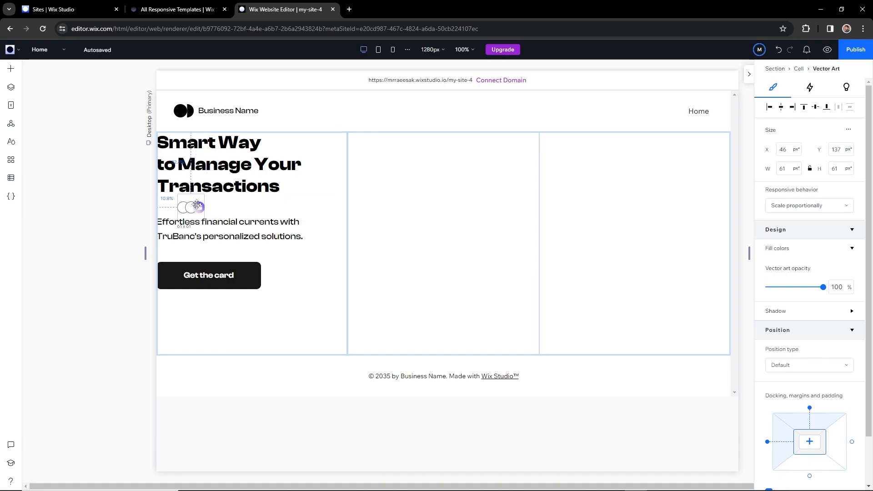
# Indent the headline's first line with spaces and place the circles graphic, enlarged to about 85 px square, in front of "Smart Way"
pyautogui.doubleClick(171, 144)
pyautogui.click(162, 142)
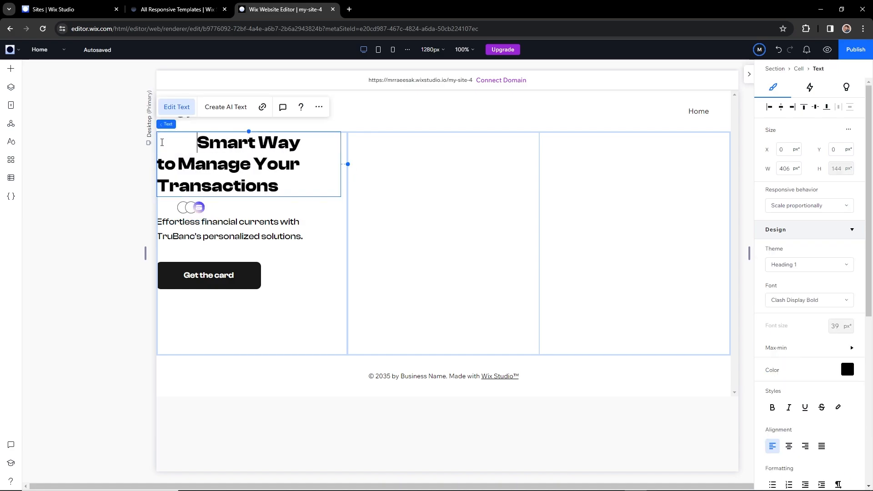
pyautogui.moveTo(191, 208); pyautogui.dragTo(196, 143)
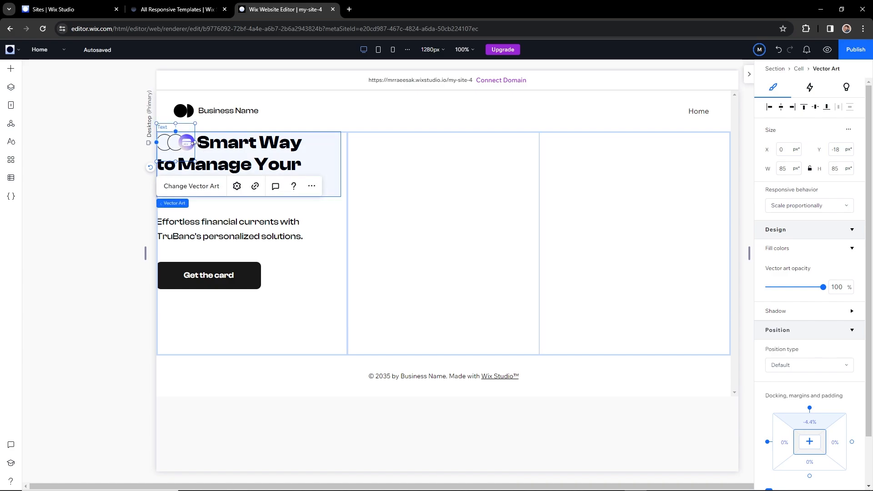
pyautogui.click(196, 144)
pyautogui.doubleClick(201, 143)
pyautogui.click(203, 144)
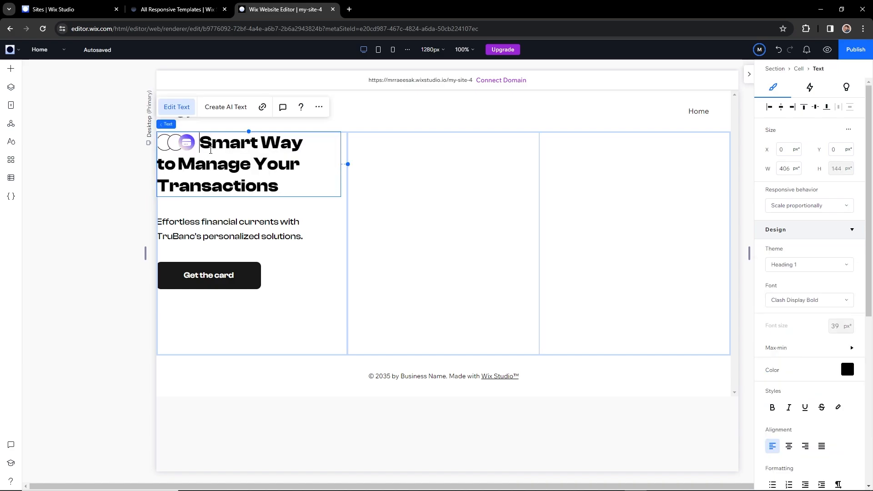
pyautogui.click(326, 221)
pyautogui.click(298, 270)
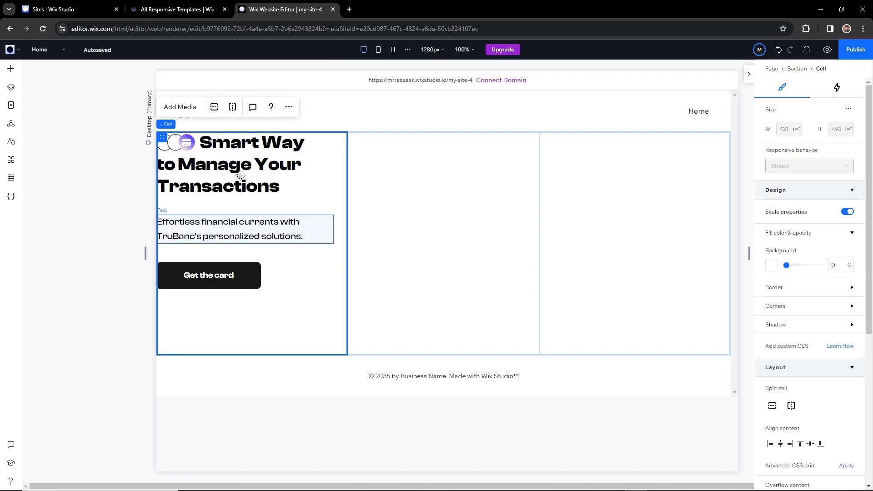
# Move the hero paragraph up slightly and raise the Get the card button to about Y 272 px
pyautogui.click(228, 230)
pyautogui.moveTo(228, 230); pyautogui.dragTo(226, 225)
pyautogui.click(236, 272)
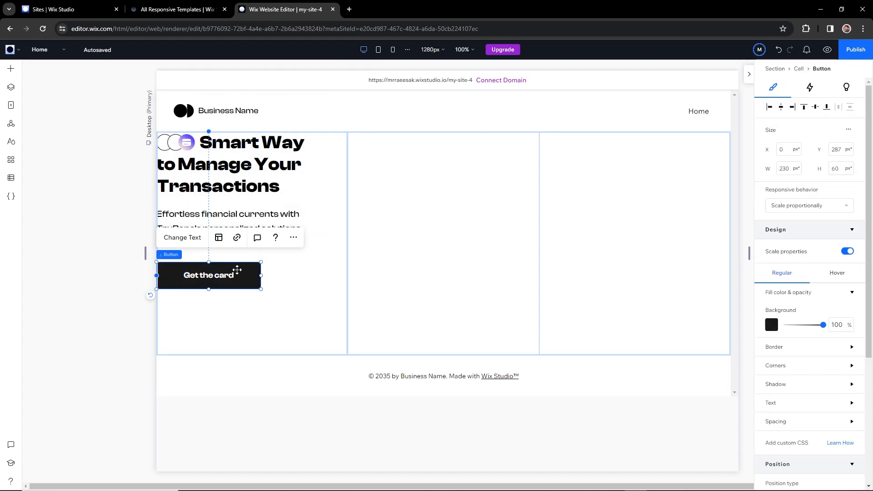
pyautogui.moveTo(236, 272); pyautogui.dragTo(241, 269)
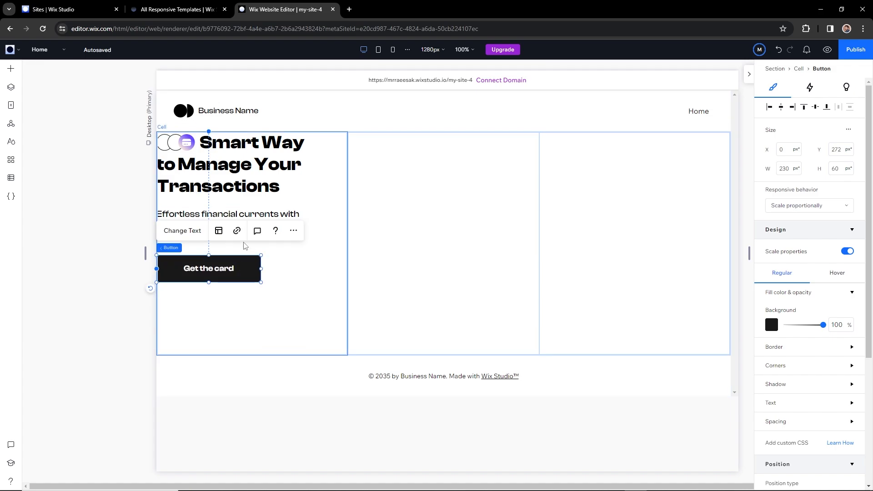
pyautogui.click(294, 267)
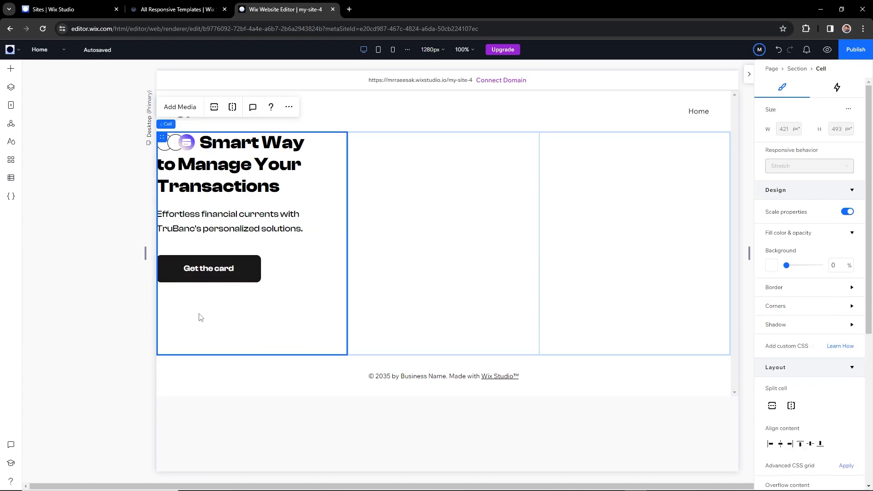
# Compare with the Figma design, and add a title below the Get the card button reading "People trust us"
pyautogui.hotkey('alt', 'Tab')
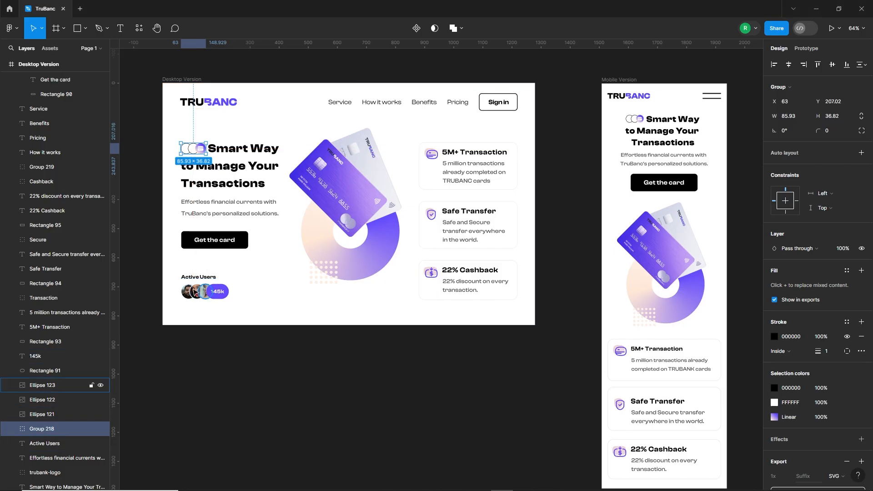
pyautogui.hotkey('alt', 'Tab')
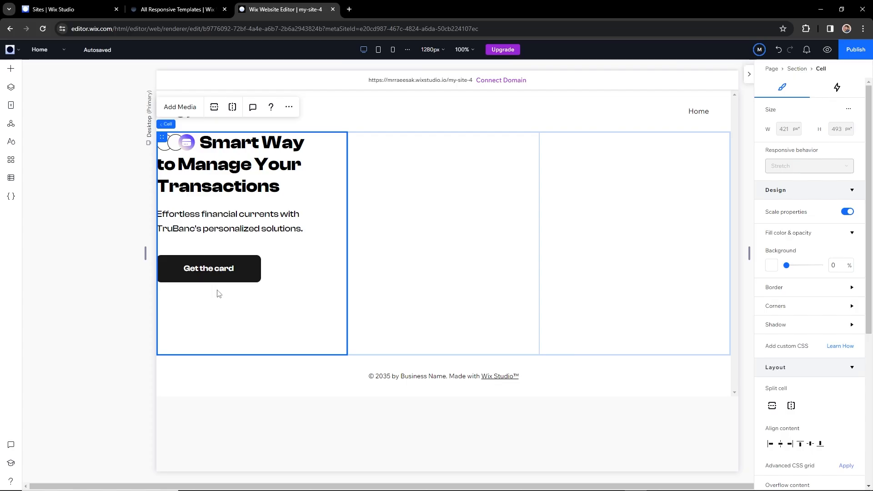
pyautogui.click(10, 69)
pyautogui.moveTo(172, 120); pyautogui.dragTo(191, 306)
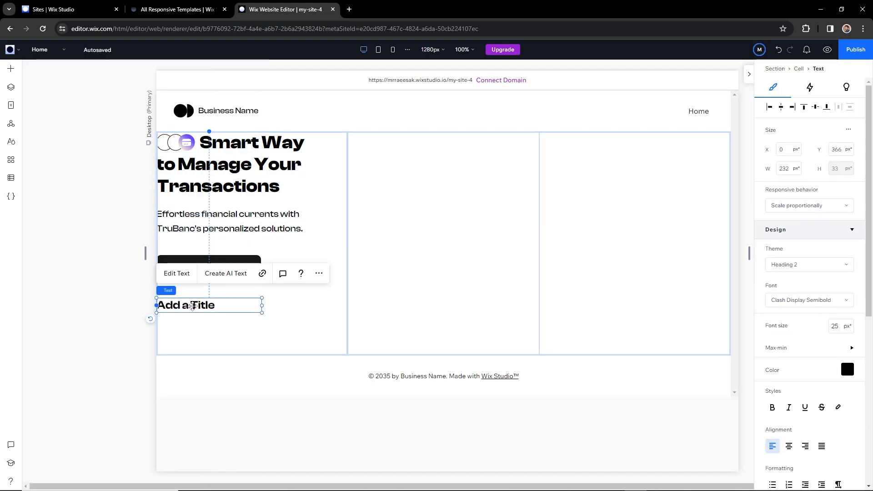
pyautogui.click(176, 272)
pyautogui.write('People trust us')
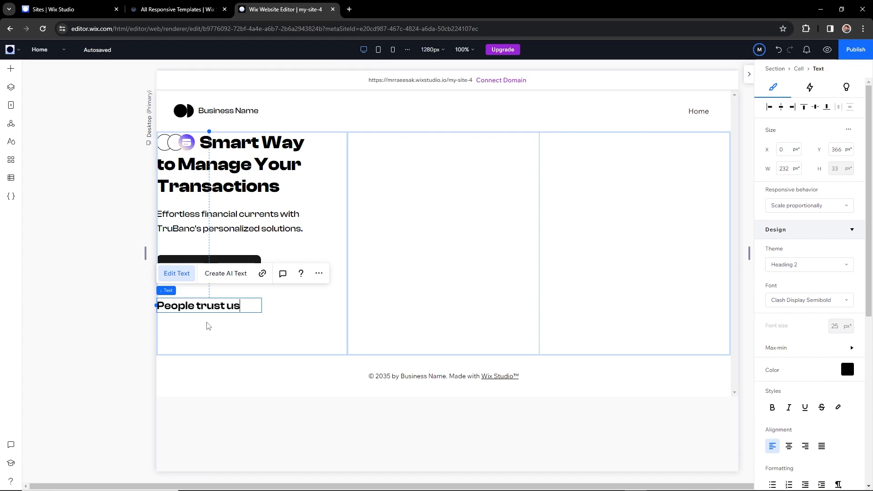
pyautogui.press('Escape')
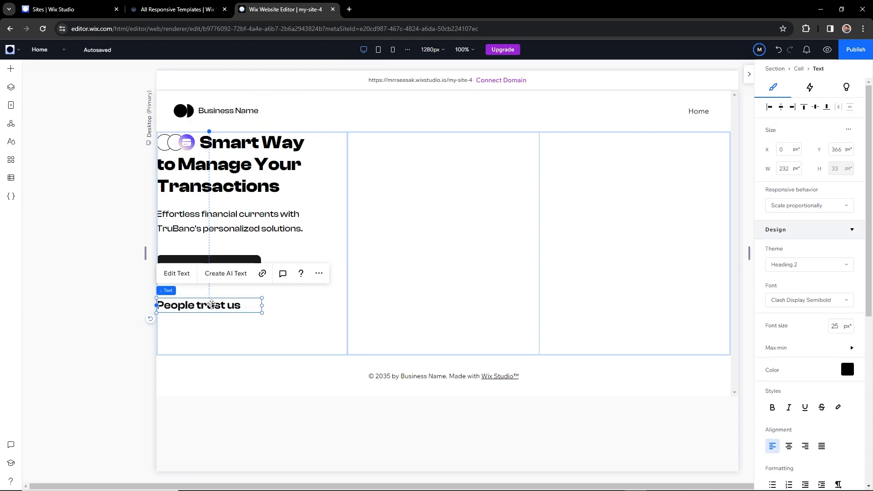
# Set the font size of the "People trust us" title to 18 px
pyautogui.click(837, 327)
pyautogui.write('18')
pyautogui.press('Return')
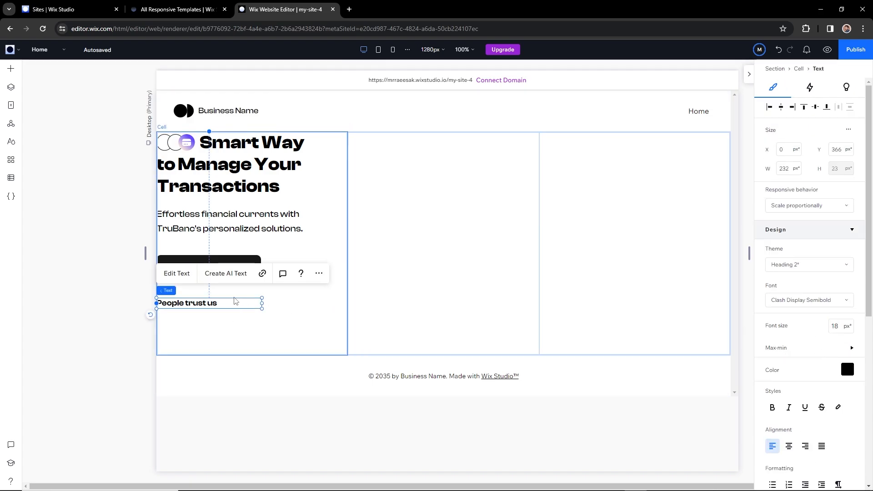
pyautogui.click(187, 326)
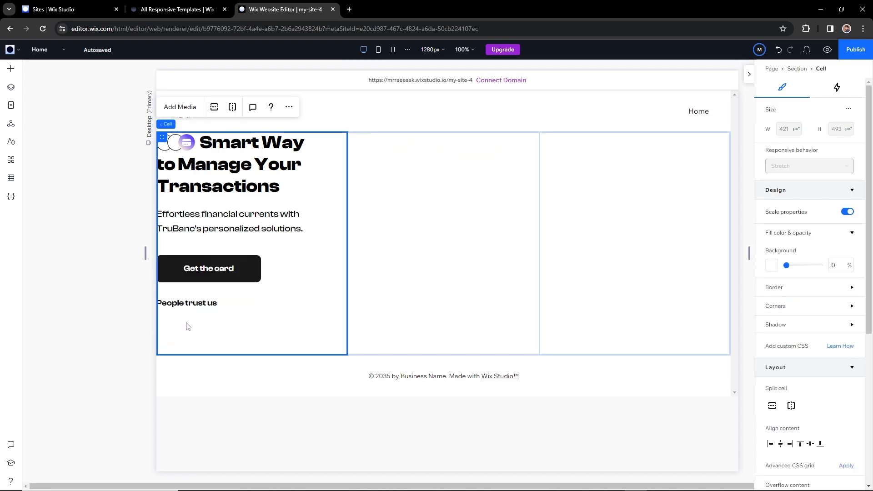
# Insert the round portrait from the single images and scale it to about 37 px square beneath "People trust us"
pyautogui.click(10, 71)
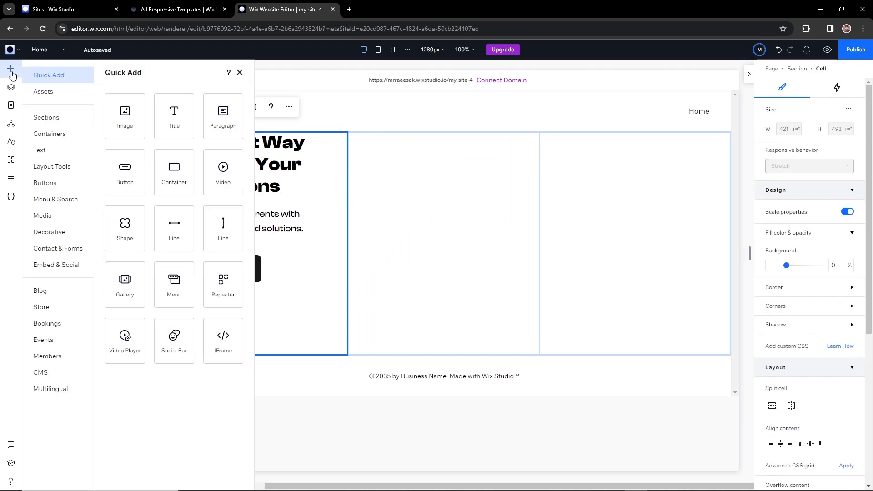
pyautogui.click(47, 217)
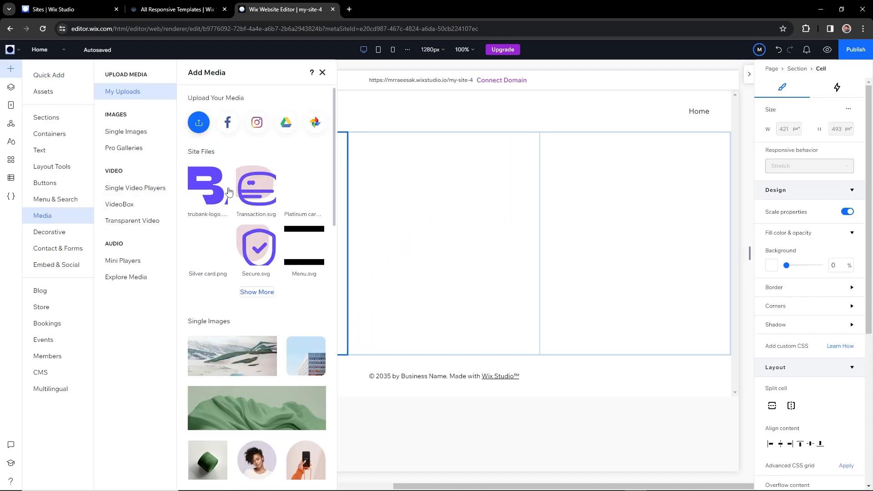
pyautogui.scroll(-3, 229, 193)
pyautogui.scroll(-1, 211, 309)
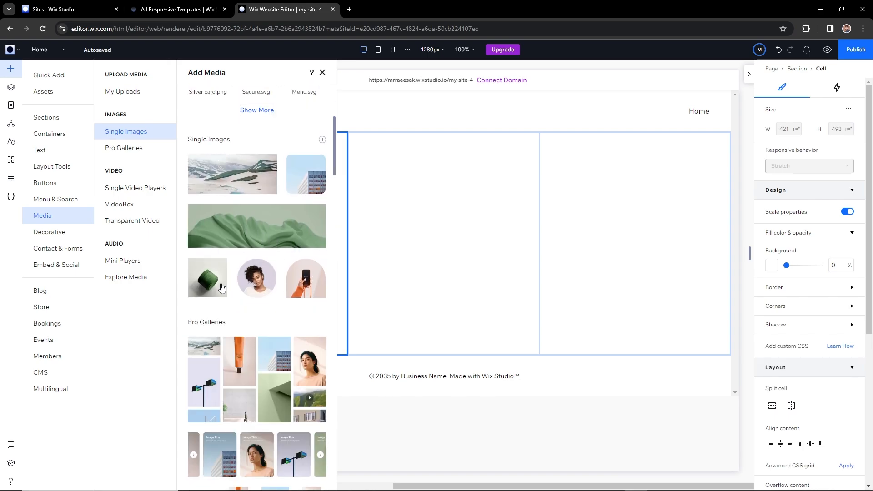
pyautogui.moveTo(257, 285); pyautogui.dragTo(292, 338)
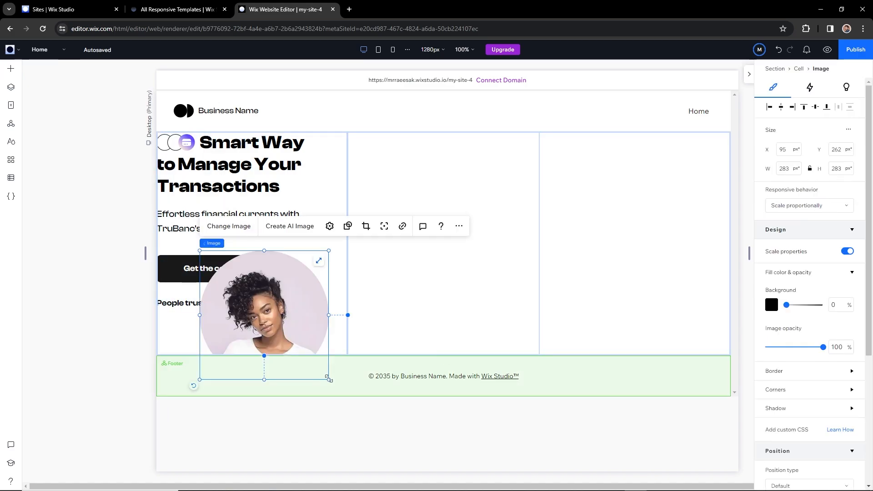
pyautogui.moveTo(328, 378); pyautogui.dragTo(168, 321)
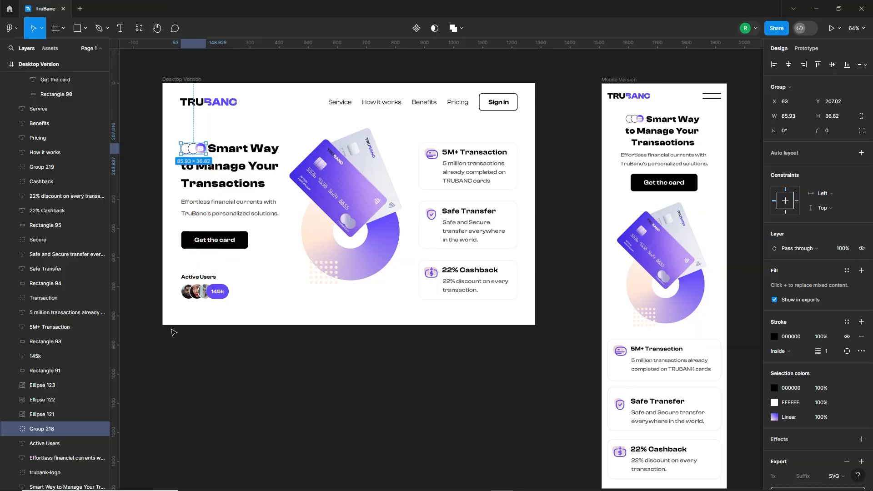
# Switch to Figma to examine the size and overlap of the avatars under Active Users
pyautogui.click(188, 294)
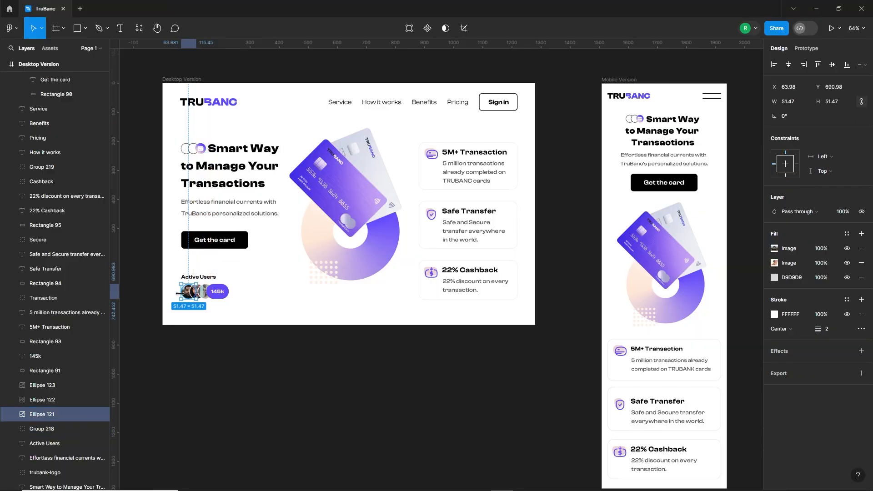
pyautogui.scroll(5, 179, 295)
pyautogui.click(193, 296)
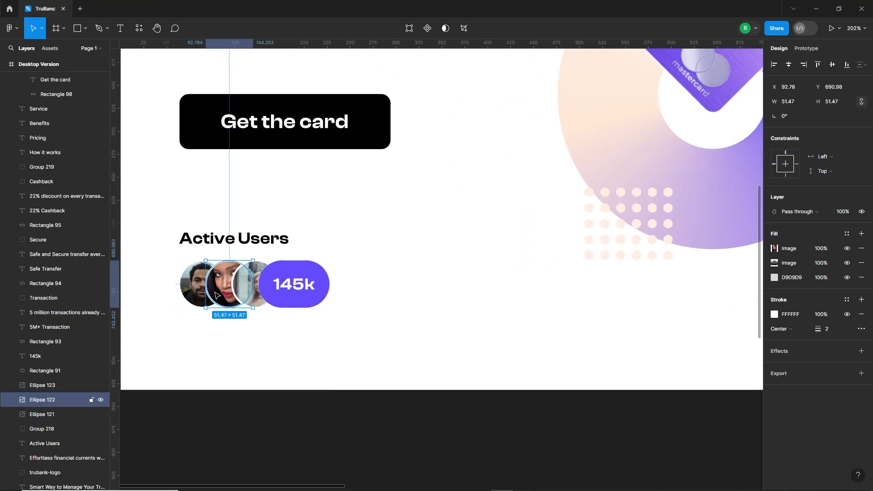
pyautogui.click(260, 321)
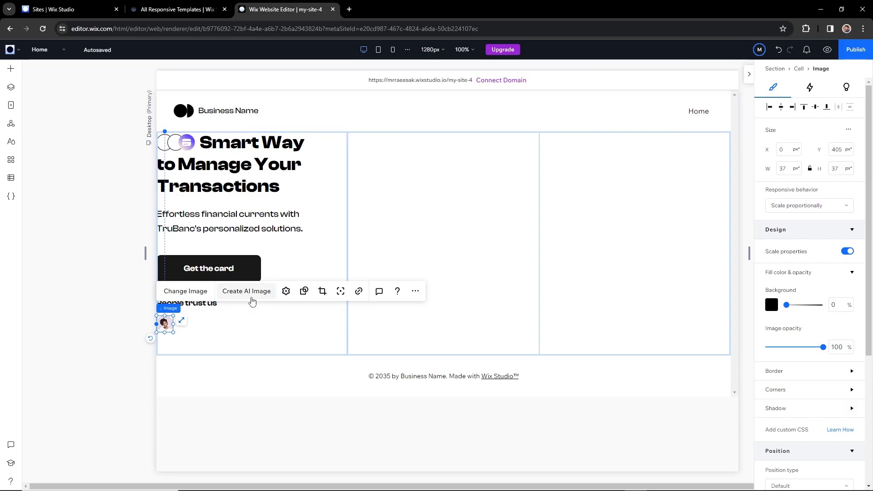
# Give the round portrait a 2 px white border, and duplicate it twice to form an overlapping row of three avatars
pyautogui.click(851, 372)
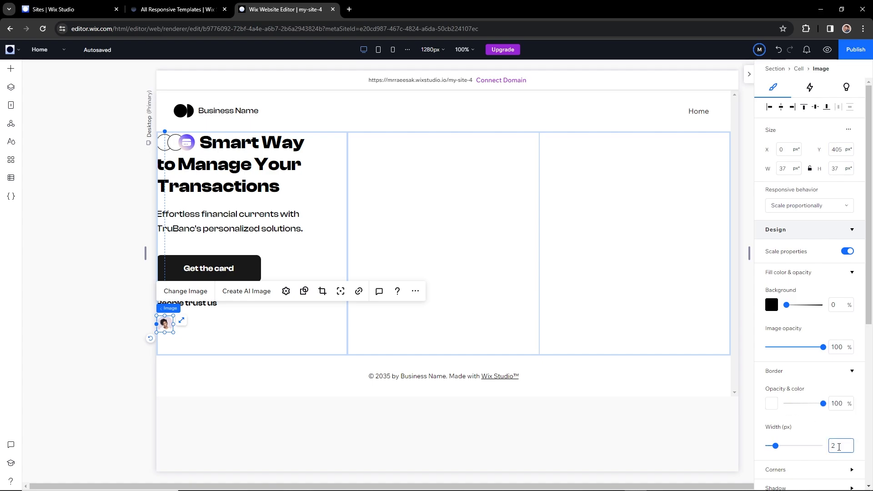
pyautogui.click(243, 326)
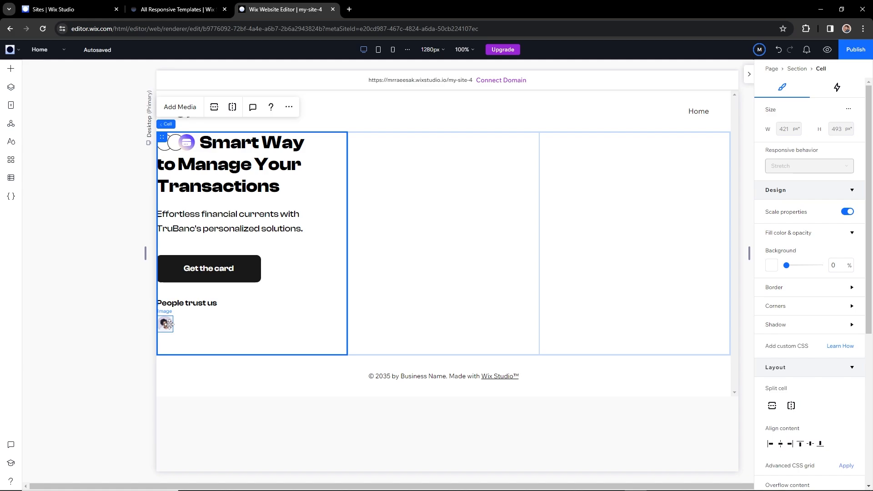
pyautogui.click(171, 323)
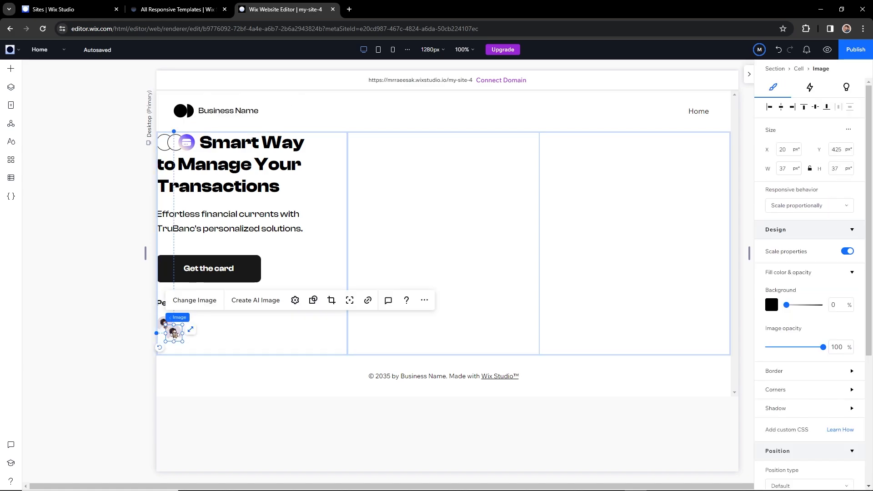
pyautogui.moveTo(167, 324); pyautogui.dragTo(188, 324)
pyautogui.click(218, 328)
pyautogui.click(174, 325)
pyautogui.hotkey('ctrl', 'd')
# Set the border width of all three avatars together to 3 px
pyautogui.keyDown('shift'); pyautogui.click(174, 324); pyautogui.keyUp('shift')
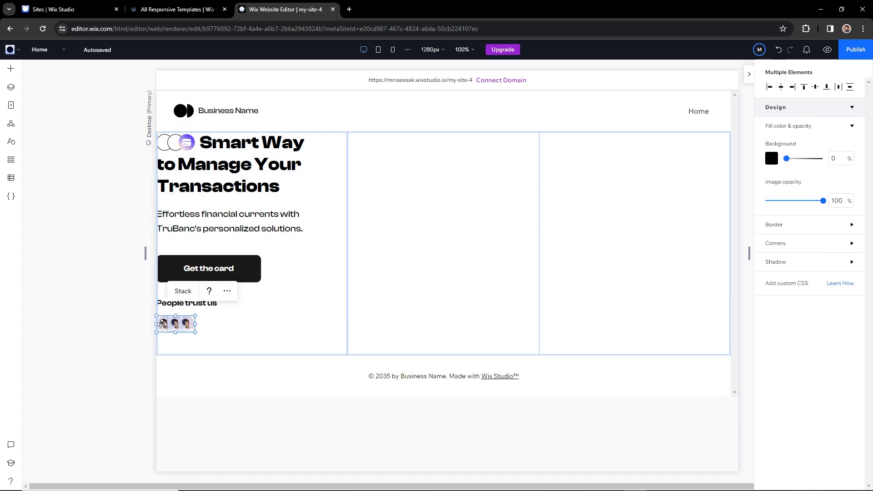
pyautogui.click(813, 225)
pyautogui.click(837, 298)
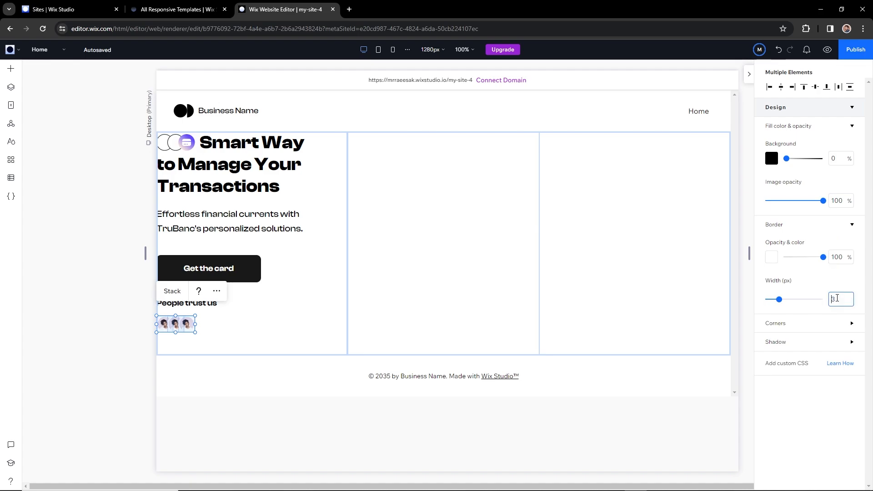
pyautogui.click(264, 331)
# Search Media from Wix for "headshots" and replace the middle avatar's image with the bald senior man in black glasses
pyautogui.click(187, 325)
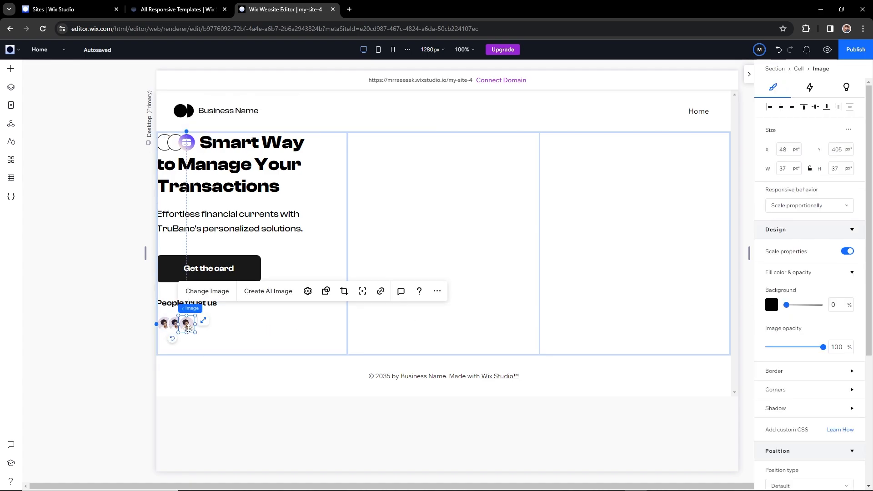
pyautogui.click(203, 291)
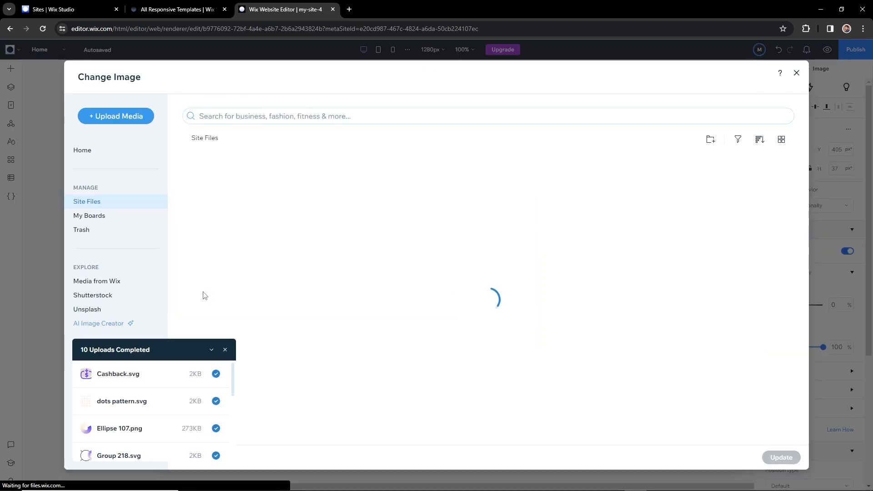
pyautogui.click(109, 282)
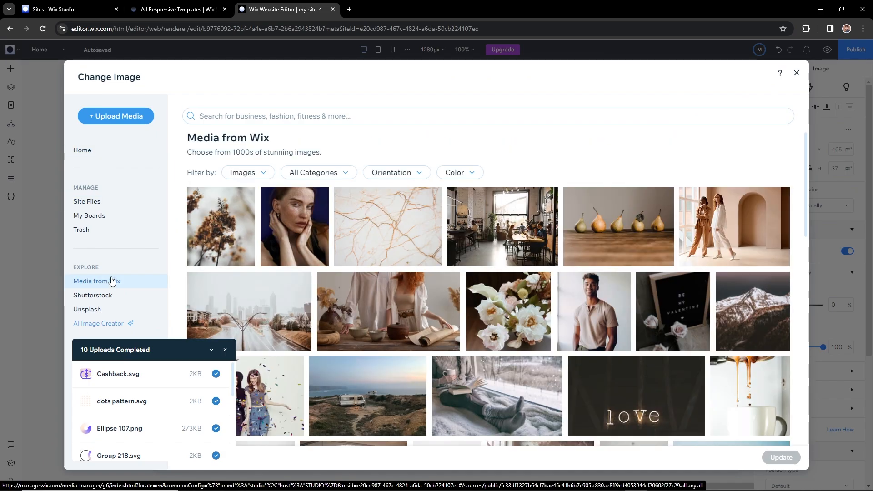
pyautogui.click(254, 116)
pyautogui.write('headshots')
pyautogui.press('Return')
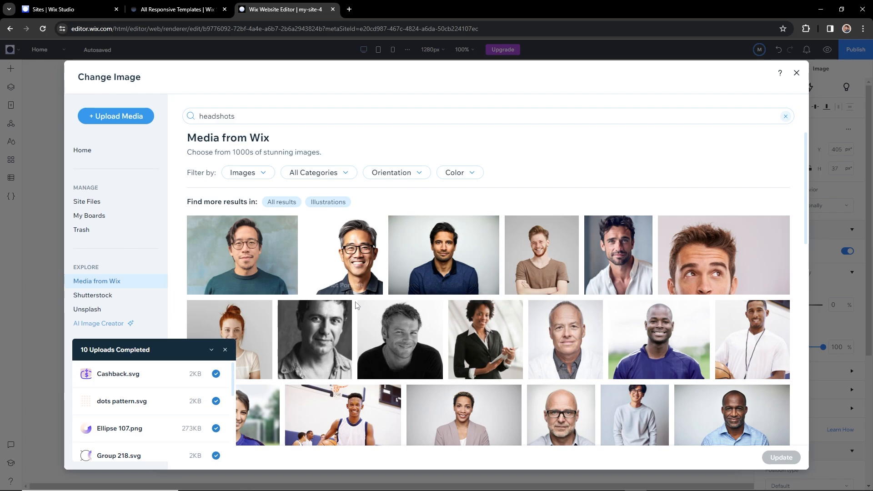
pyautogui.scroll(-1, 530, 403)
pyautogui.click(564, 377)
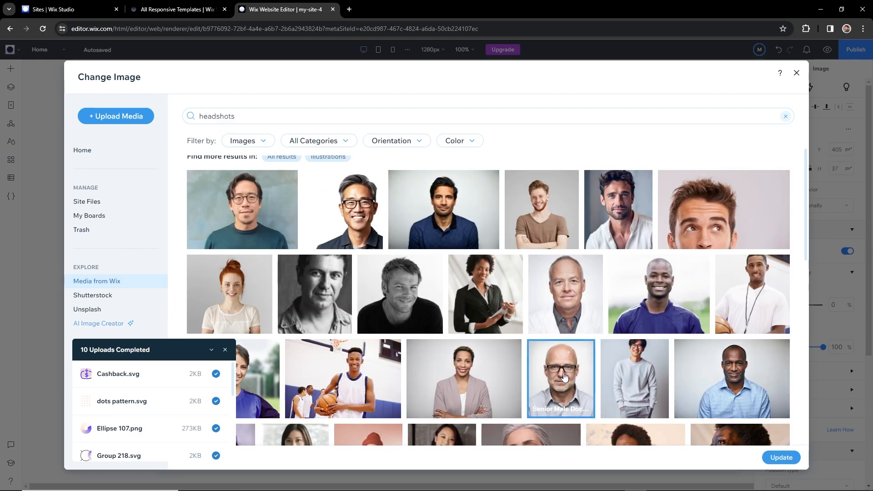
pyautogui.click(778, 457)
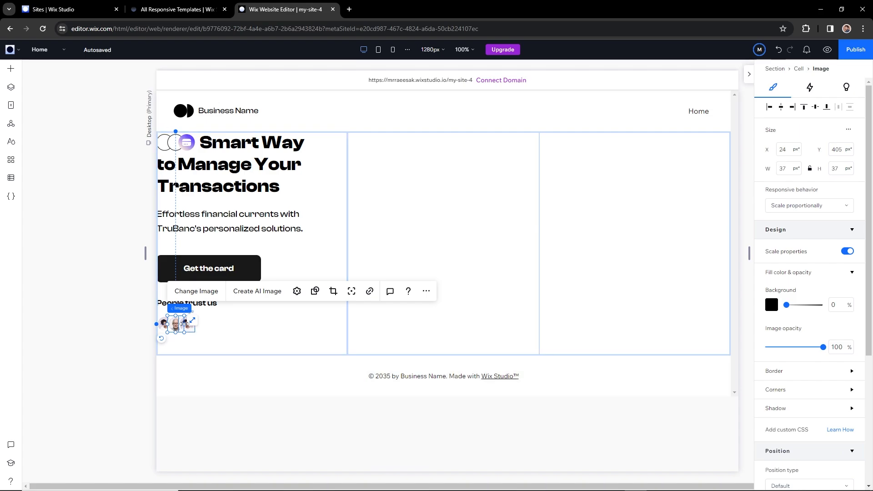
# Replace the third avatar's image with the "Headshot of Mid Adult Man" photo from the headshots results
pyautogui.moveTo(191, 328); pyautogui.dragTo(195, 328)
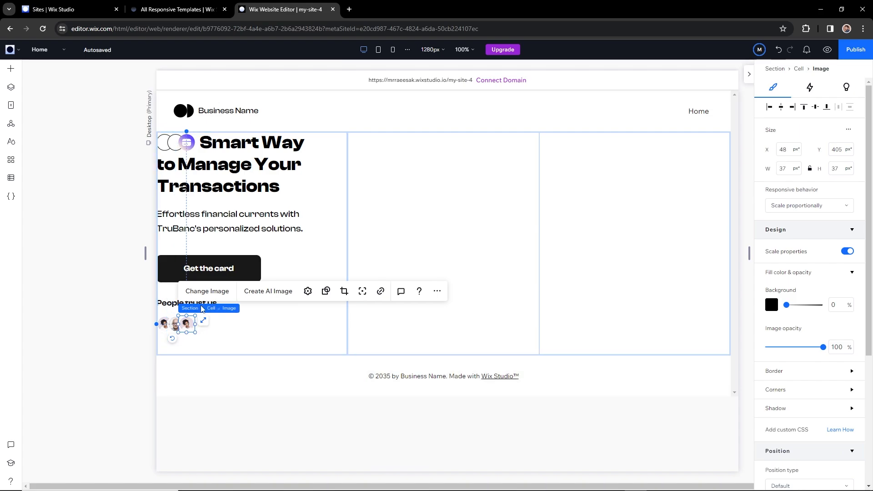
pyautogui.click(207, 290)
pyautogui.scroll(-1, 464, 248)
pyautogui.click(463, 247)
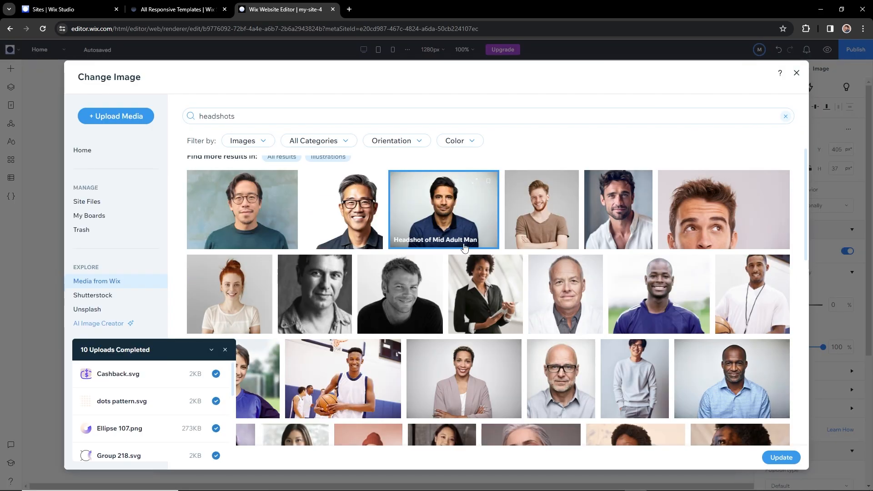
pyautogui.click(781, 458)
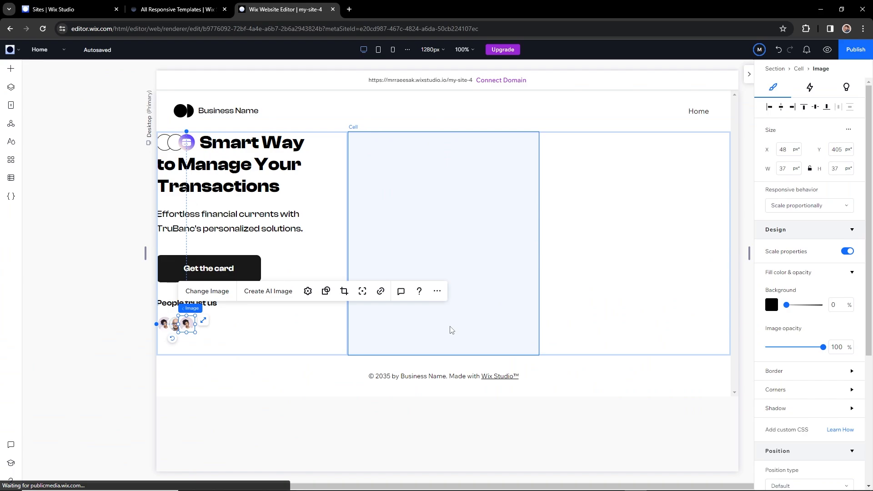
pyautogui.click(210, 338)
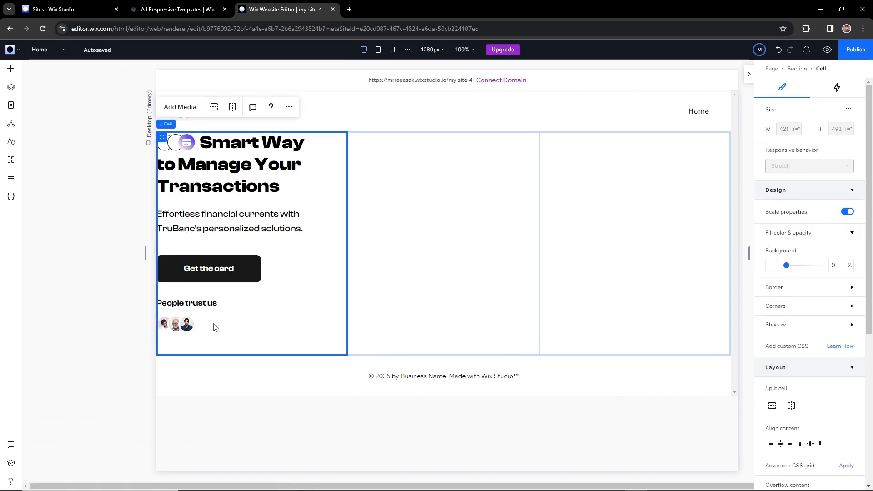
# Add a container to the first hero cell and size it to 70 px wide by 40 px high
pyautogui.click(13, 72)
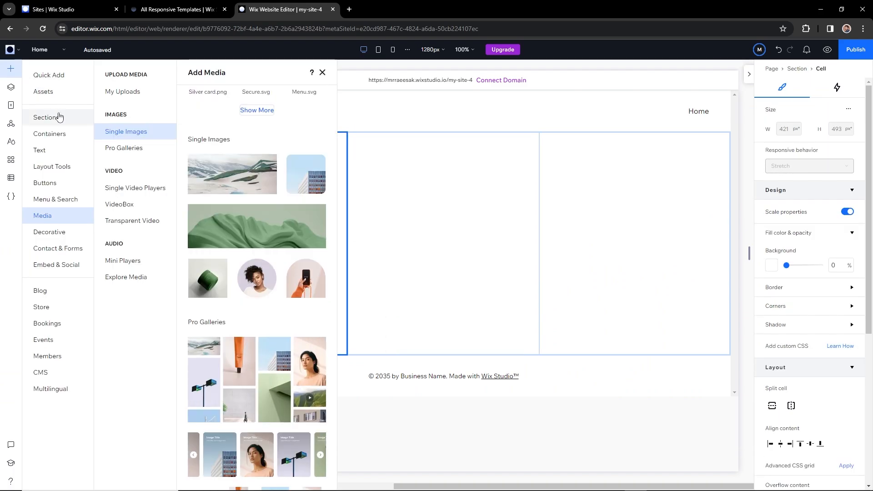
pyautogui.click(49, 75)
pyautogui.moveTo(173, 177); pyautogui.dragTo(288, 340)
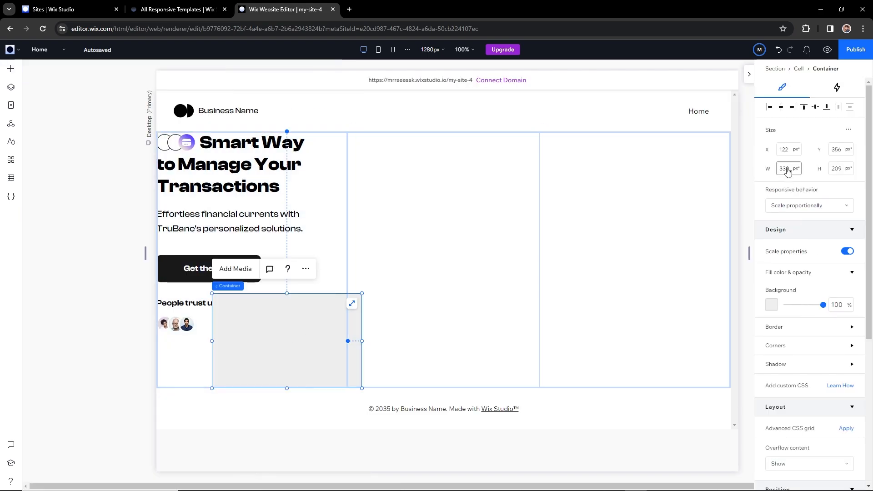
pyautogui.press('Return')
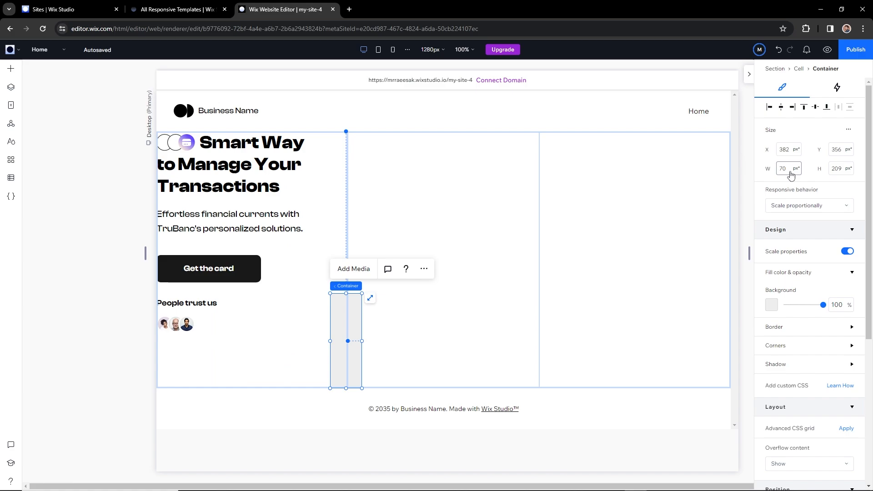
pyautogui.click(839, 170)
pyautogui.write('40')
pyautogui.press('Return')
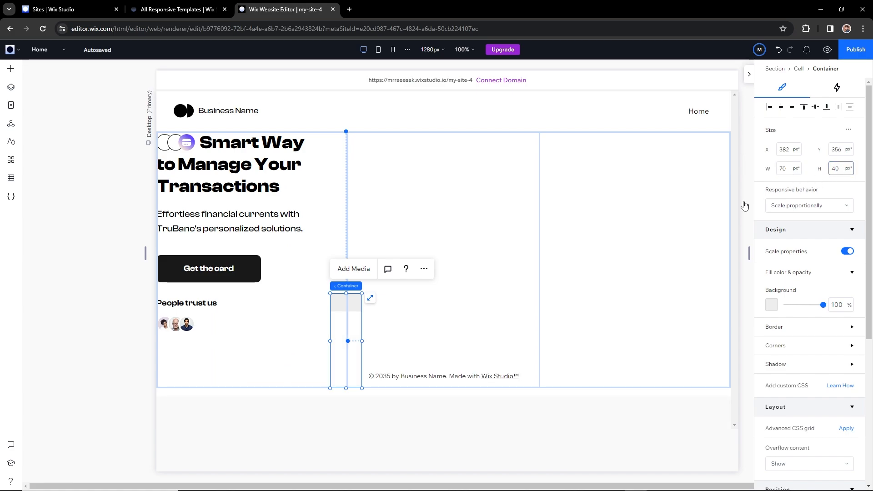
# Tighten the avatars' overlap and fit the container, about 37 px high, at the row's end so it partly covers the third avatar
pyautogui.moveTo(339, 306); pyautogui.dragTo(178, 329)
pyautogui.click(175, 326)
pyautogui.moveTo(211, 328); pyautogui.dragTo(190, 328)
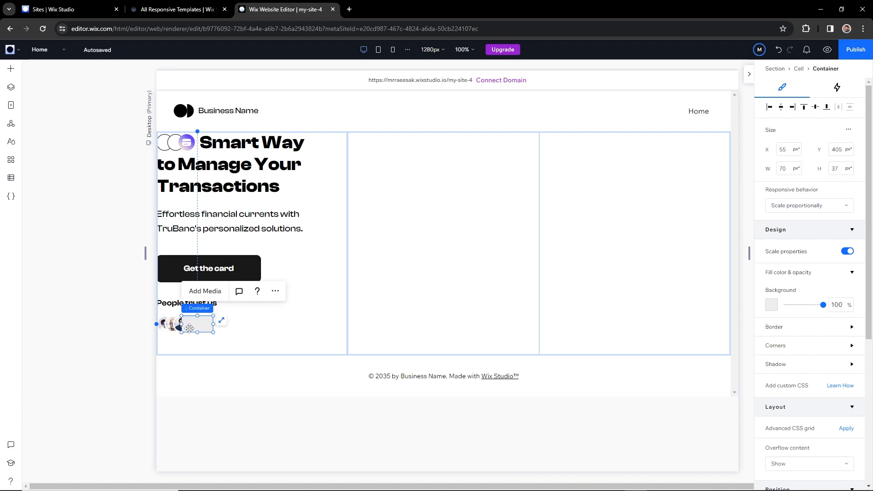
# Round all corners of the small container with a 100 px radius
pyautogui.click(852, 345)
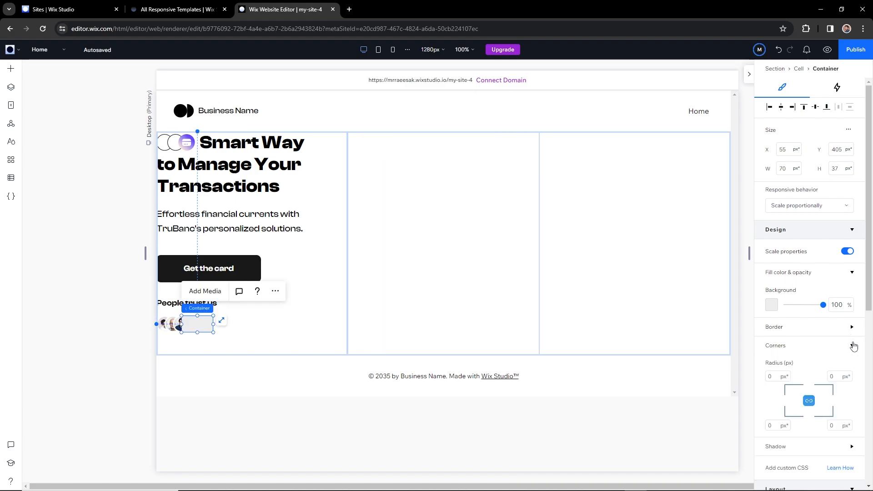
pyautogui.click(774, 376)
pyautogui.write('100')
pyautogui.press('Return')
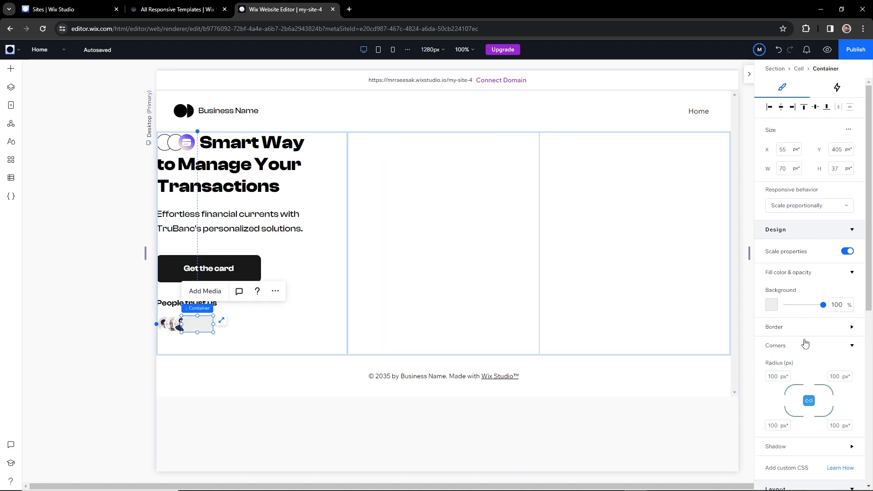
# Copy the fill color of the 145k badge in Figma and apply it, #654BFD, as the container's background in Wix Studio
pyautogui.click(771, 305)
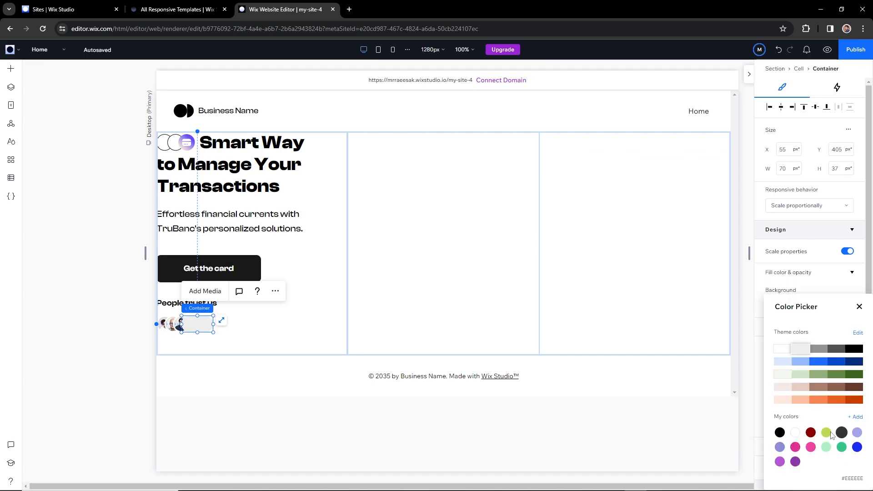
pyautogui.click(856, 417)
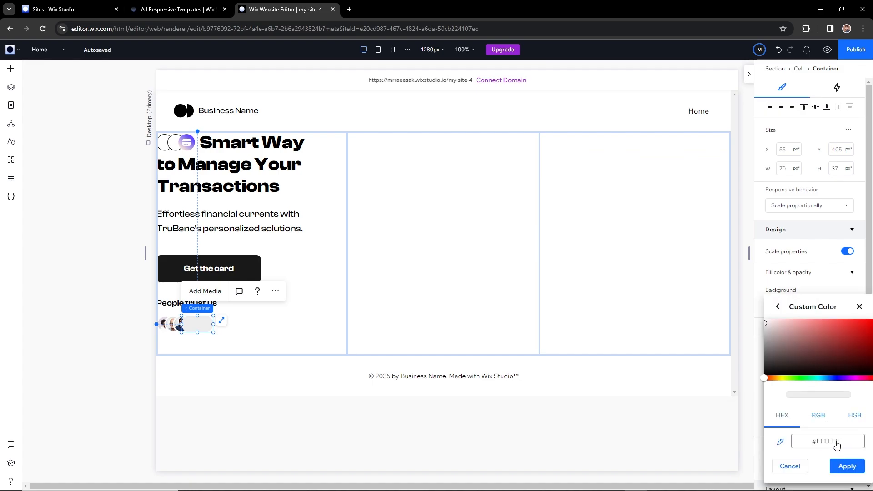
pyautogui.hotkey('alt', 'Tab')
pyautogui.click(314, 289)
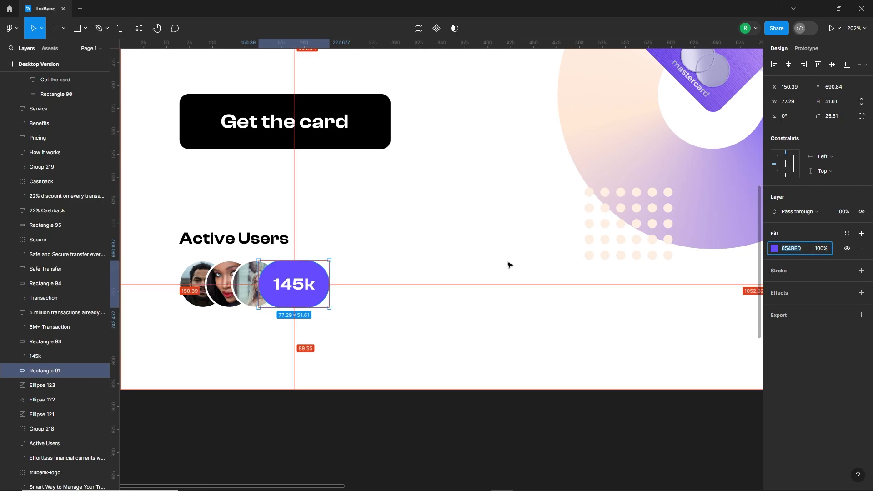
pyautogui.hotkey('alt', 'Tab')
pyautogui.click(841, 440)
pyautogui.write('#654BFD')
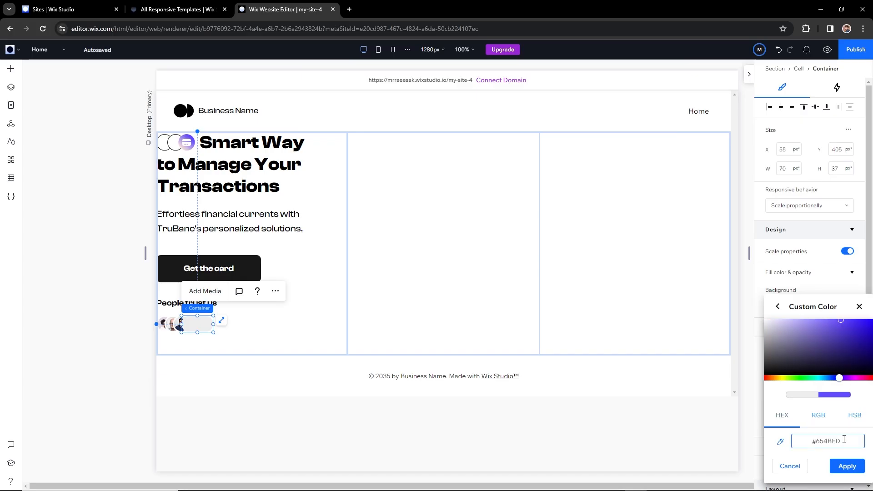
pyautogui.click(857, 468)
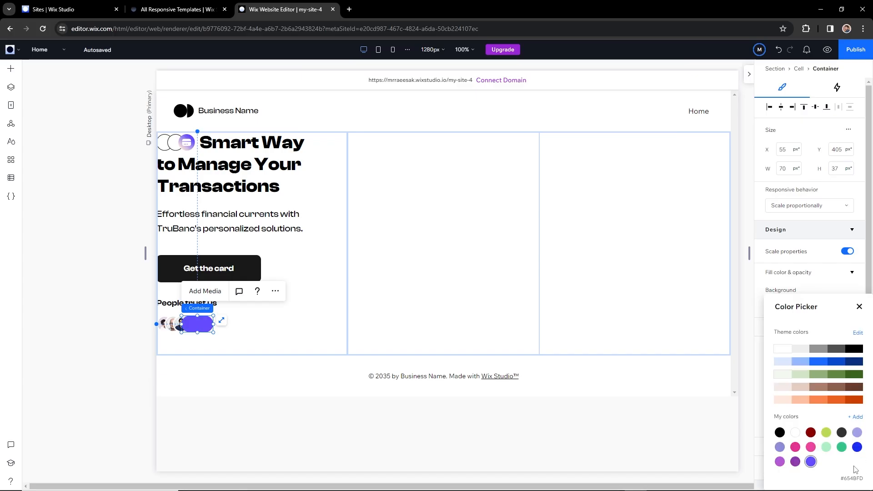
pyautogui.click(859, 306)
pyautogui.click(225, 343)
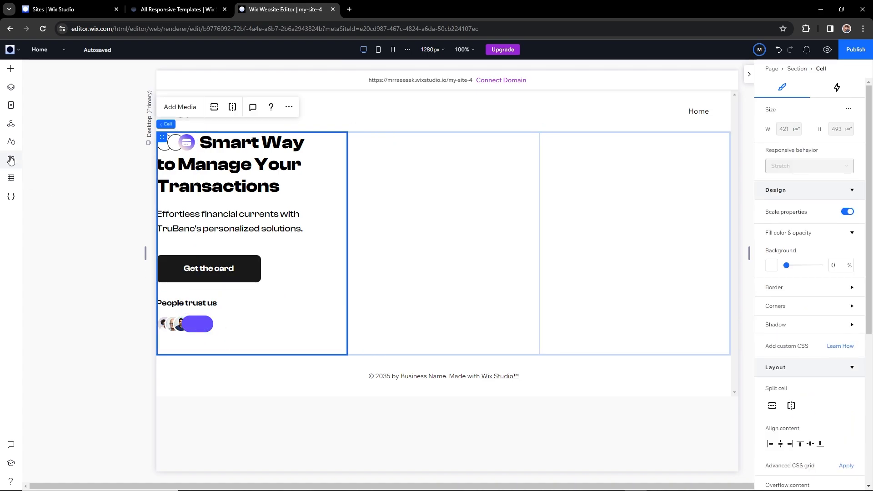
# Add a title beside the purple badge that reads "145K"
pyautogui.click(10, 70)
pyautogui.moveTo(175, 116); pyautogui.dragTo(264, 323)
pyautogui.doubleClick(260, 323)
pyautogui.write('14')
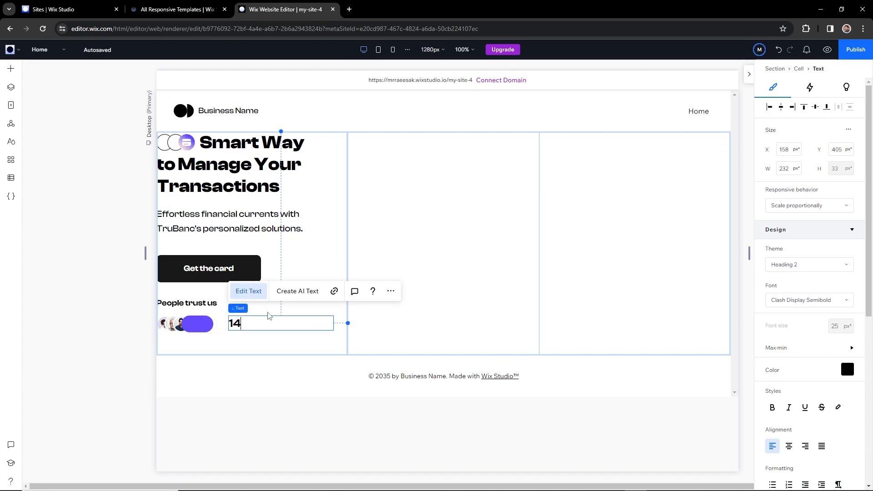
pyautogui.write('5K')
pyautogui.click(251, 339)
# Set the font size of the "145K" title to 18 px
pyautogui.click(247, 323)
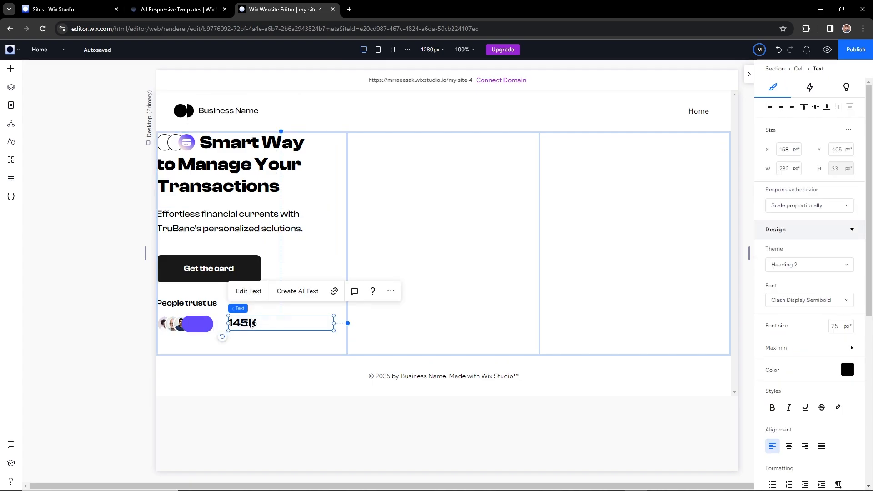
pyautogui.click(844, 327)
pyautogui.write('16')
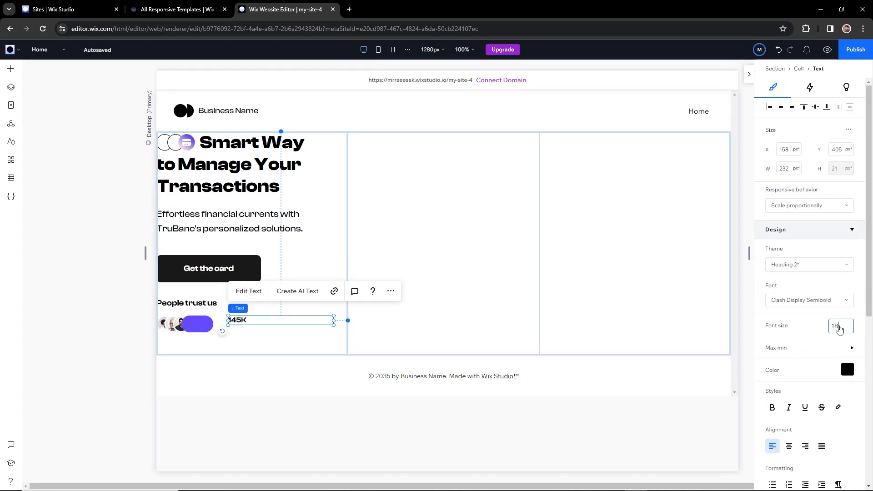
# Place the "145K" text inside the purple badge, narrow its box to about 52 px, and center-align it
pyautogui.moveTo(238, 320); pyautogui.dragTo(199, 324)
pyautogui.moveTo(295, 324); pyautogui.dragTo(193, 325)
pyautogui.click(790, 446)
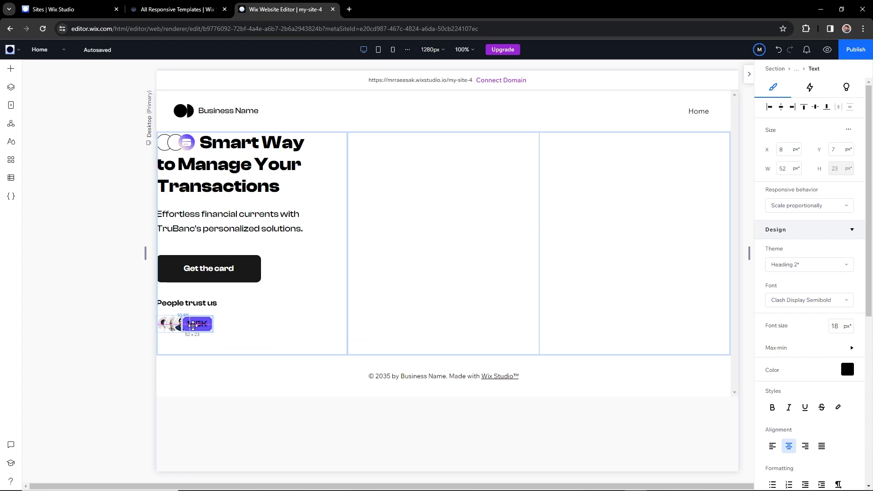
# Color the "145K" text white, #FFFFFF
pyautogui.click(846, 369)
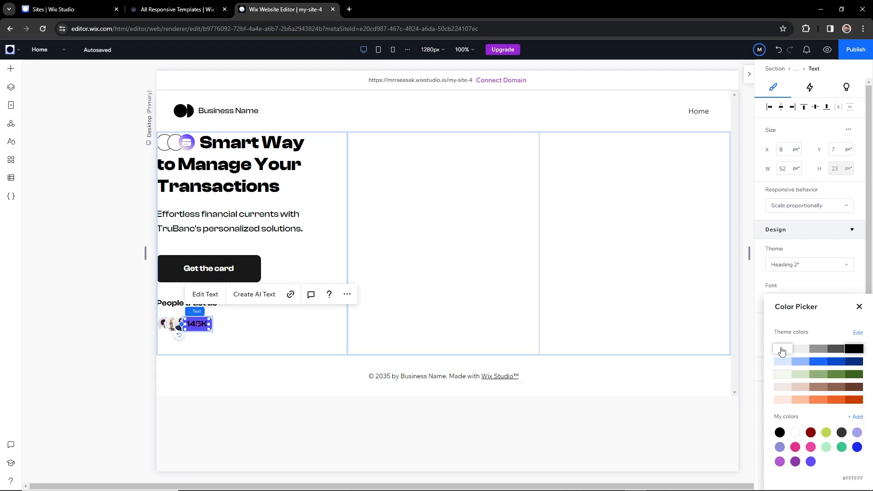
pyautogui.click(250, 334)
pyautogui.click(199, 362)
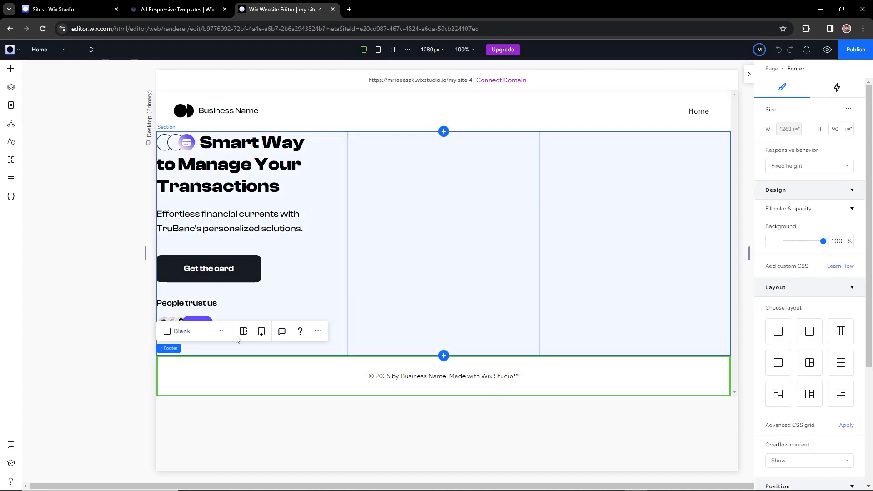
# Set the hero section's padding to 3% on all sides
pyautogui.click(320, 296)
pyautogui.click(11, 87)
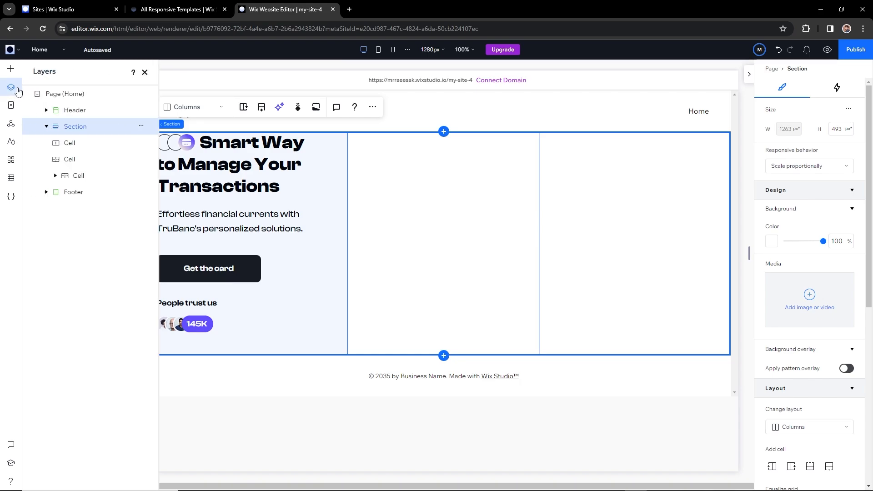
pyautogui.scroll(-7, 816, 291)
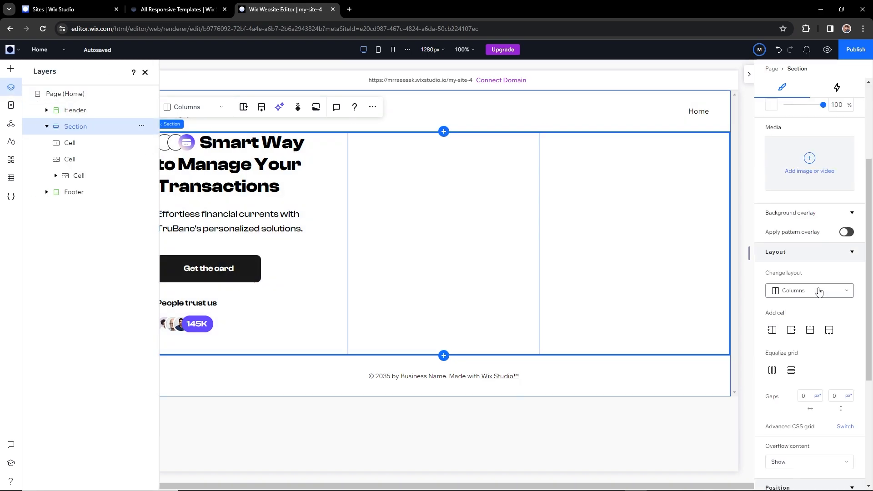
pyautogui.click(813, 396)
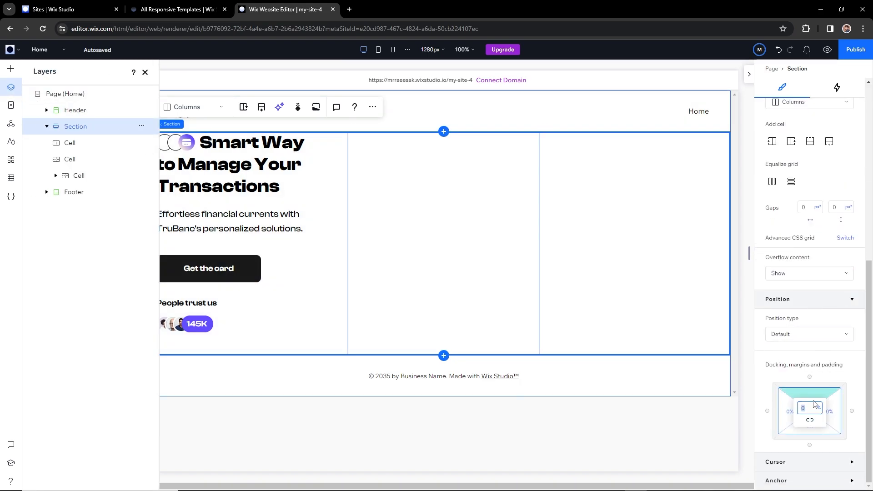
pyautogui.write('3')
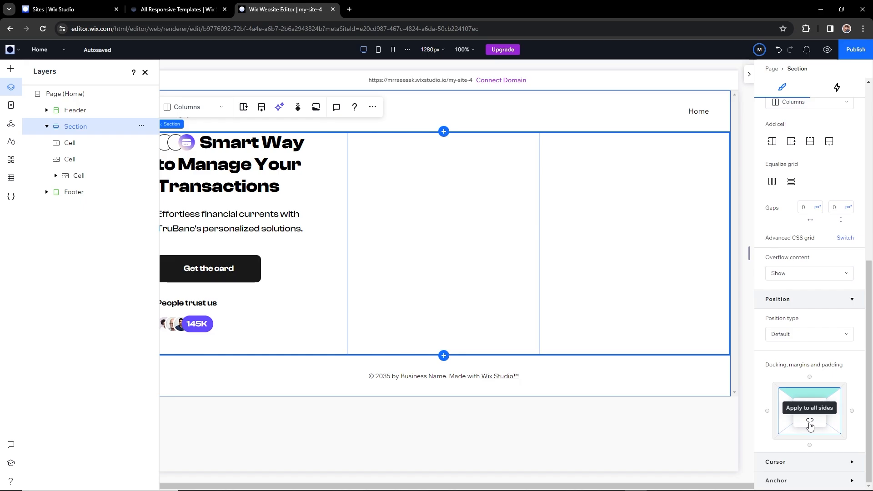
pyautogui.click(809, 420)
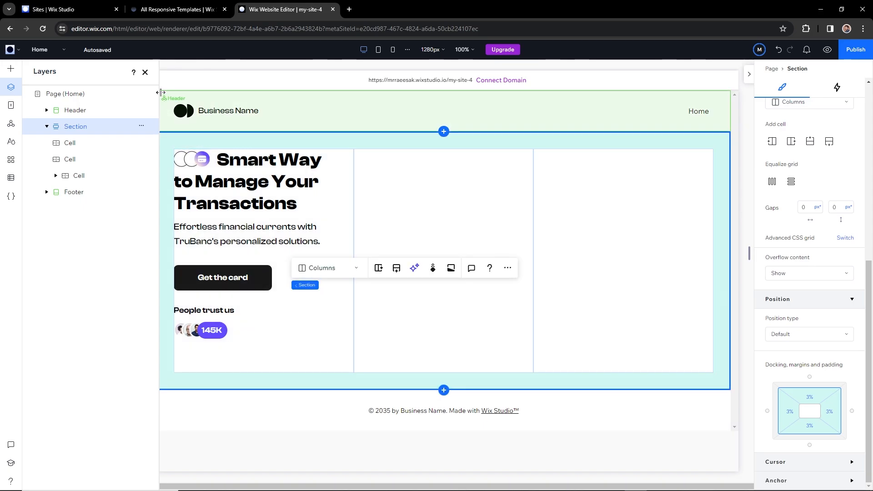
pyautogui.click(145, 72)
pyautogui.click(140, 202)
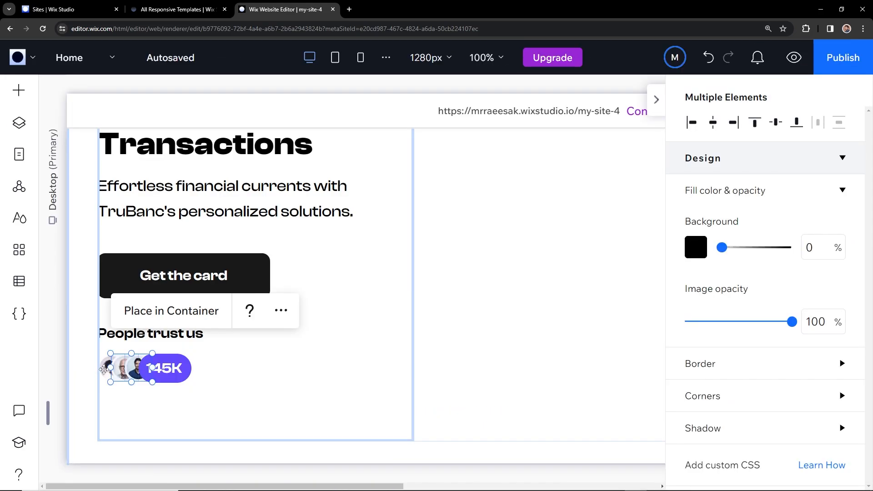
# Group the avatars and 145K badge with the "People trust us" heading, and move the group slightly farther below the "Get the card" button
pyautogui.keyDown('shift'); pyautogui.click(106, 368); pyautogui.keyUp('shift')
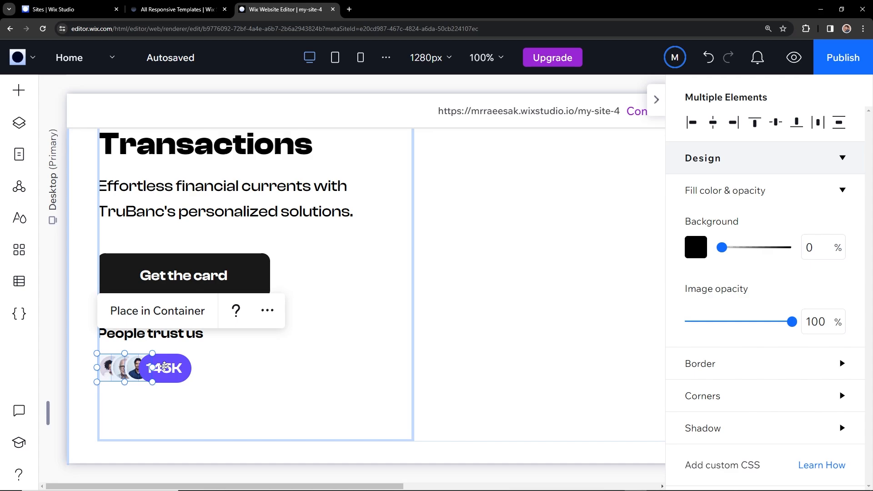
pyautogui.hotkey('ctrl', 'g')
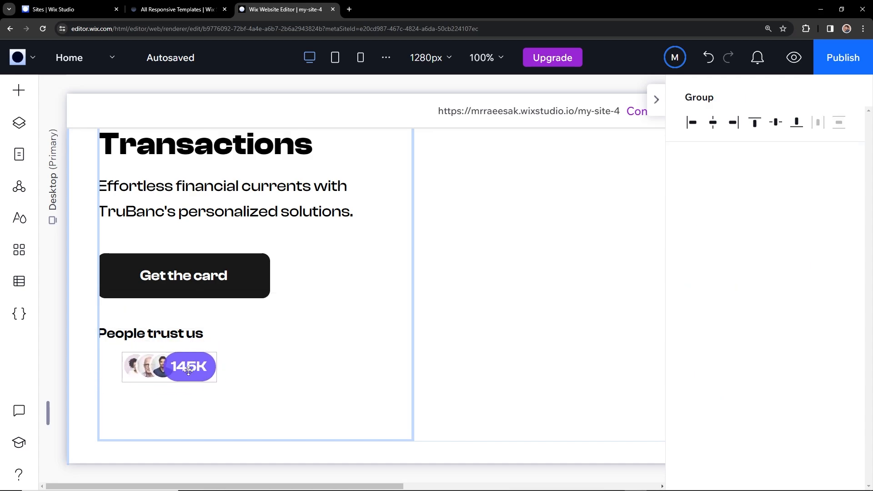
pyautogui.keyDown('shift'); pyautogui.click(181, 337); pyautogui.keyUp('shift')
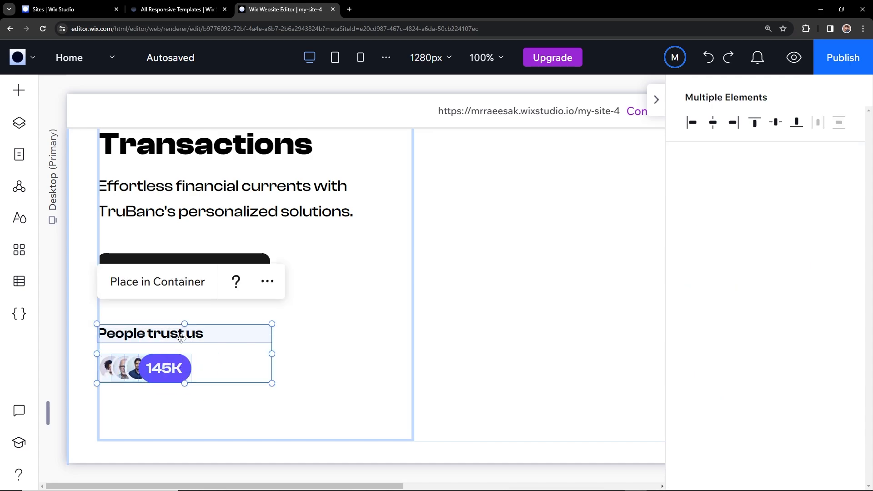
pyautogui.hotkey('ctrl', 'g')
pyautogui.moveTo(176, 338); pyautogui.dragTo(171, 356)
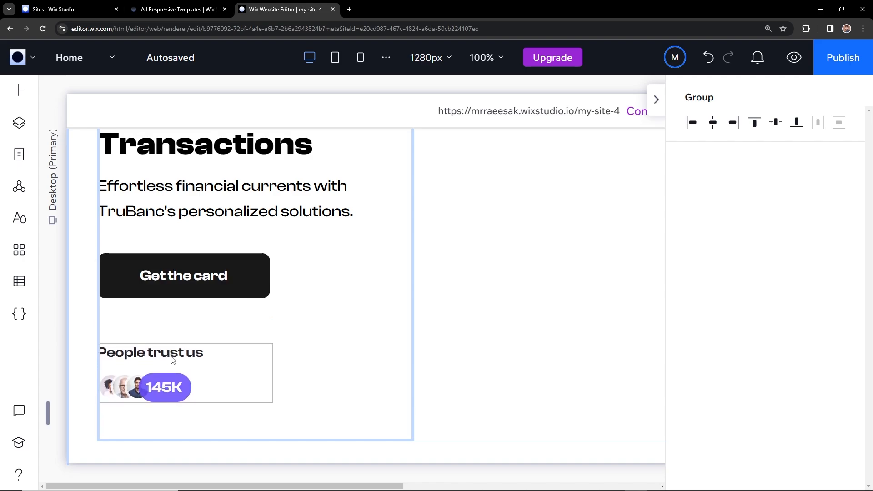
pyautogui.click(207, 269)
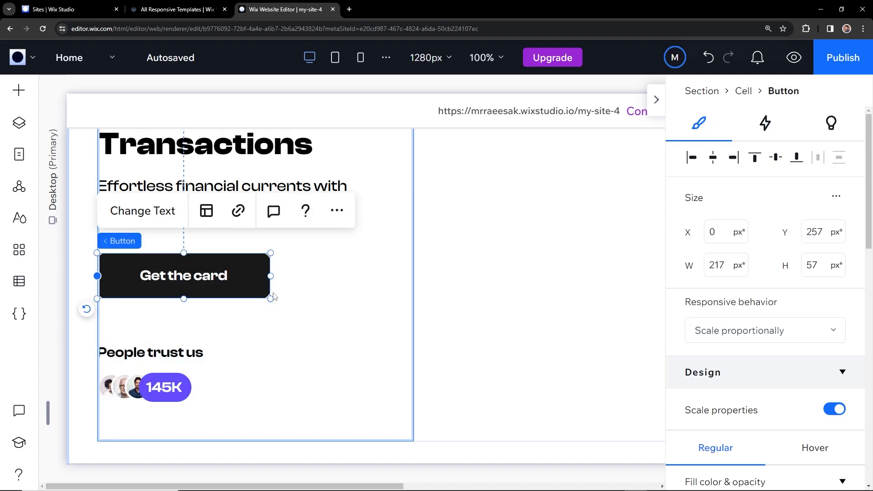
pyautogui.hotkey('ctrl', '0')
# Stack the vector art, heading, paragraph, button and "People trust us" group of the first column vertically
pyautogui.click(220, 187)
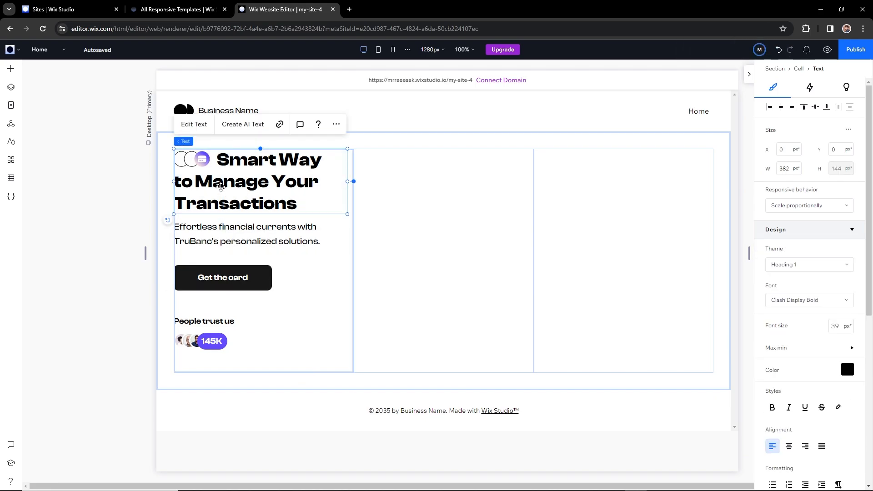
pyautogui.click(11, 86)
pyautogui.click(203, 159)
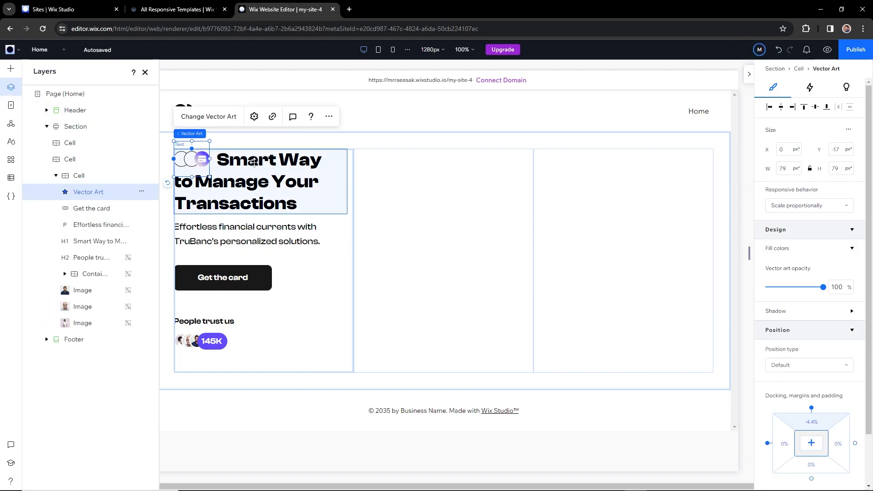
pyautogui.keyDown('shift'); pyautogui.click(252, 164); pyautogui.keyUp('shift')
pyautogui.keyDown('shift'); pyautogui.click(236, 232); pyautogui.keyUp('shift')
pyautogui.keyDown('shift'); pyautogui.click(234, 276); pyautogui.keyUp('shift')
pyautogui.keyDown('shift'); pyautogui.click(212, 322); pyautogui.keyUp('shift')
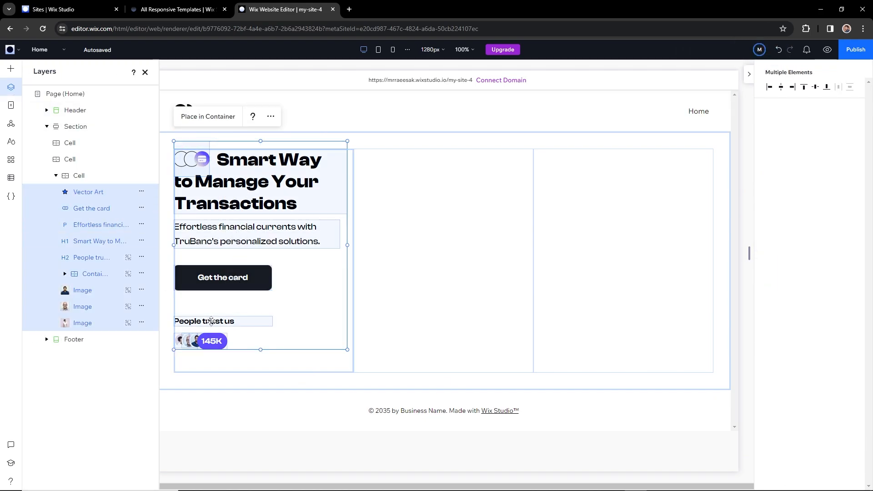
pyautogui.click(270, 116)
pyautogui.moveTo(364, 241)
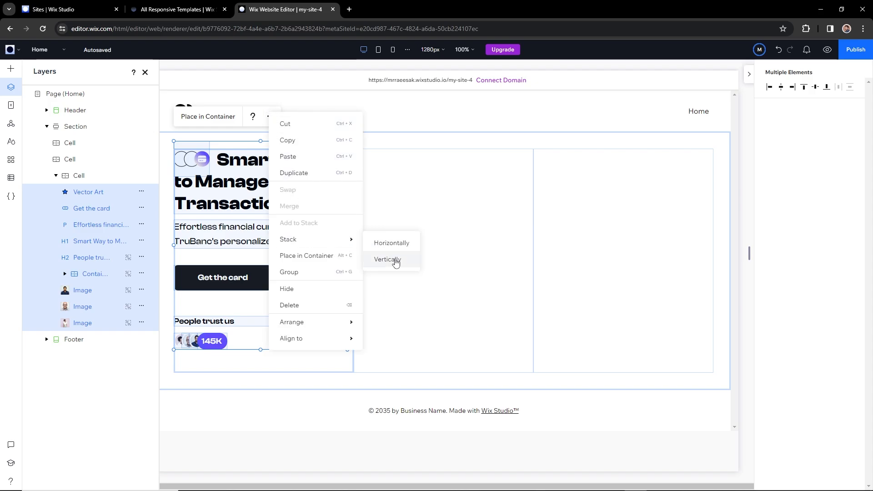
pyautogui.click(393, 259)
# Fine-tune the stack's gaps around the "Get the card" button, leaving about 62 px below it
pyautogui.moveTo(264, 257)
pyautogui.mouseDown()
pyautogui.moveTo(265, 250)
pyautogui.moveTo(264, 258)
pyautogui.mouseUp()
pyautogui.moveTo(262, 305); pyautogui.dragTo(262, 306)
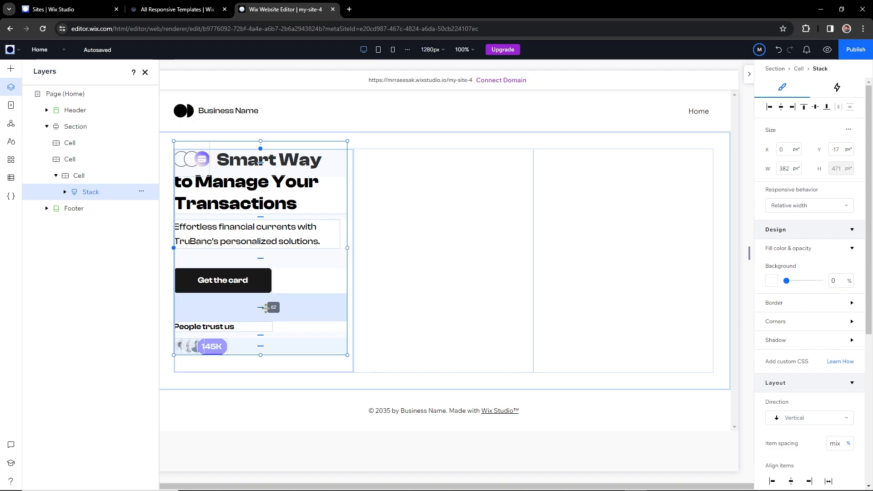
pyautogui.moveTo(261, 259); pyautogui.dragTo(261, 256)
# Check the hero's middle column in the Figma design and add Ellipse 107.png from the site files to the section's middle cell
pyautogui.hotkey('alt', 'Tab')
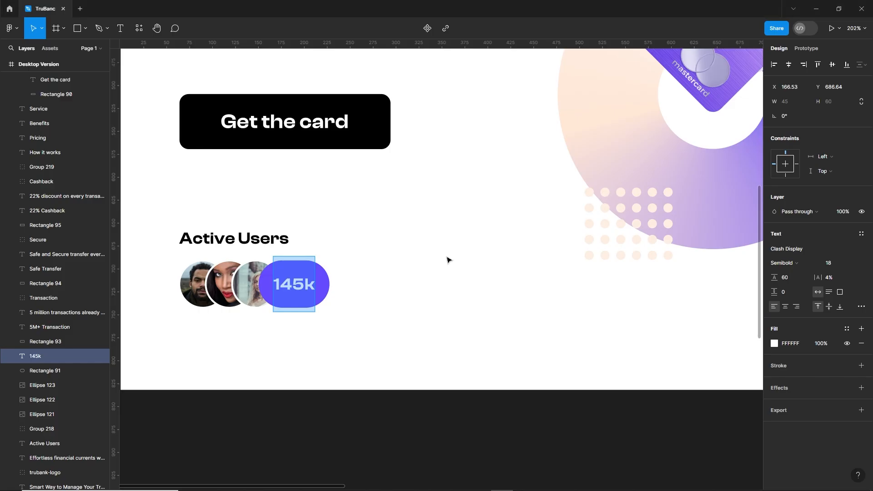
pyautogui.scroll(-10, 426, 273)
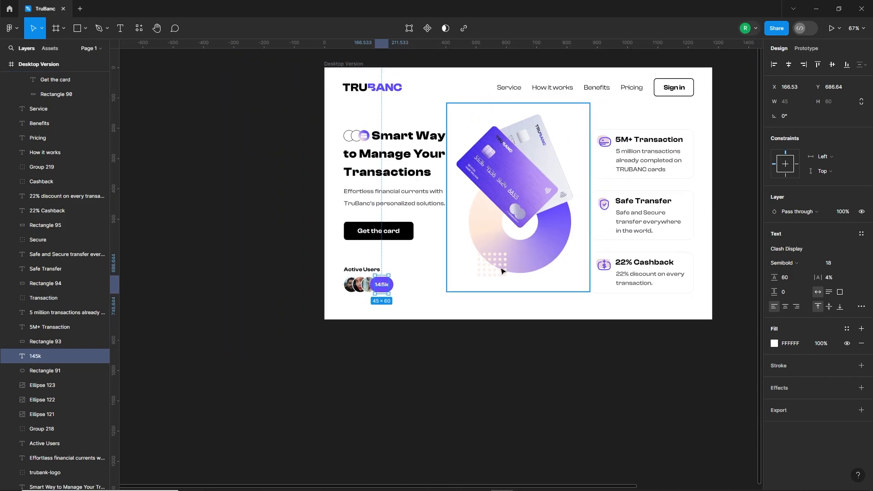
pyautogui.hotkey('alt', 'Tab')
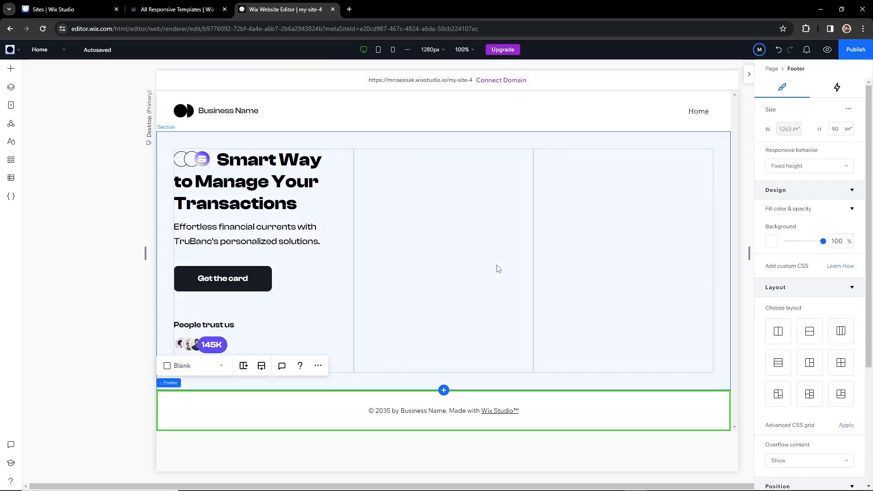
pyautogui.click(434, 267)
pyautogui.click(430, 194)
pyautogui.click(376, 124)
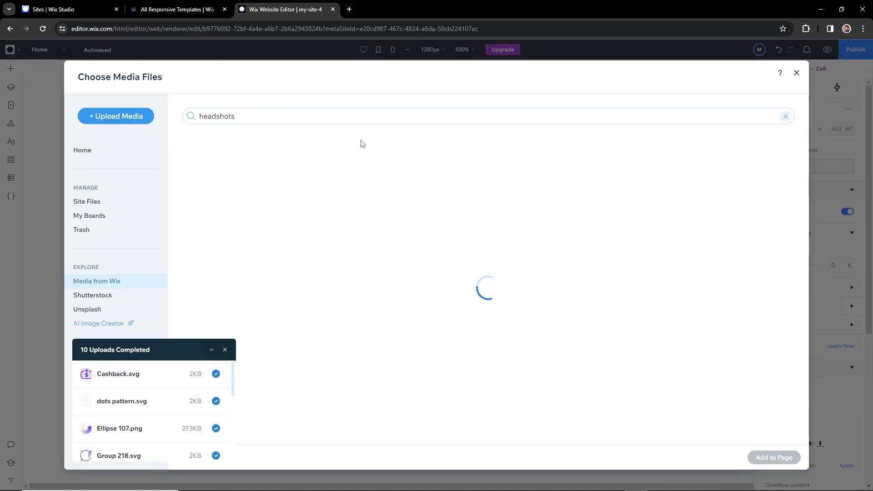
pyautogui.click(136, 201)
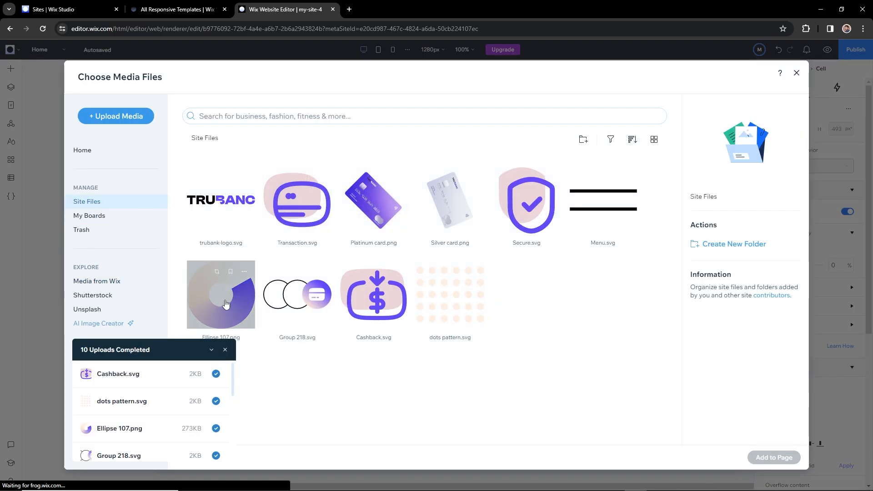
pyautogui.click(220, 294)
pyautogui.click(767, 460)
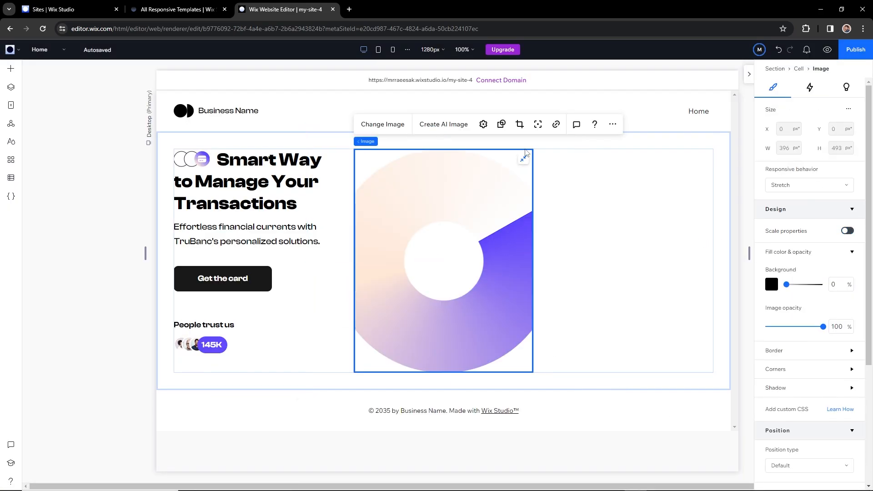
# Unstretch the ellipse image, shrink it to about 337 by 337 px and center it horizontally in the middle cell
pyautogui.click(524, 157)
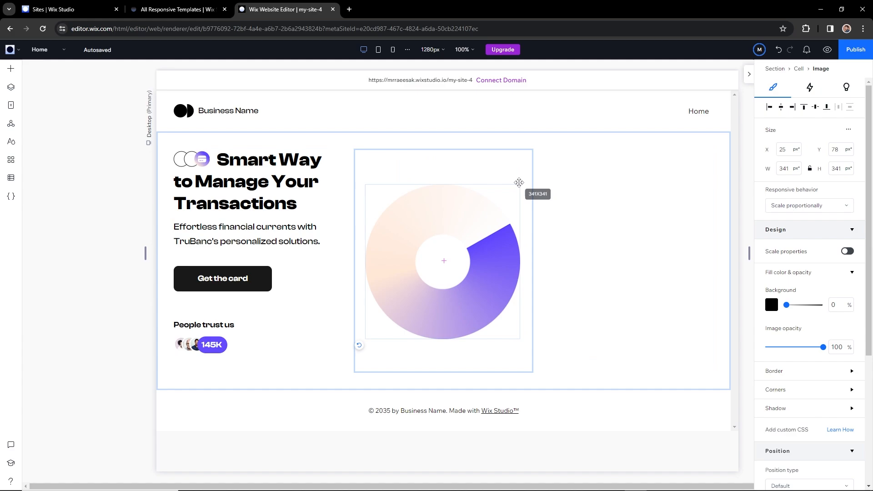
pyautogui.click(487, 267)
pyautogui.moveTo(487, 267); pyautogui.dragTo(491, 267)
pyautogui.moveTo(516, 339); pyautogui.dragTo(520, 344)
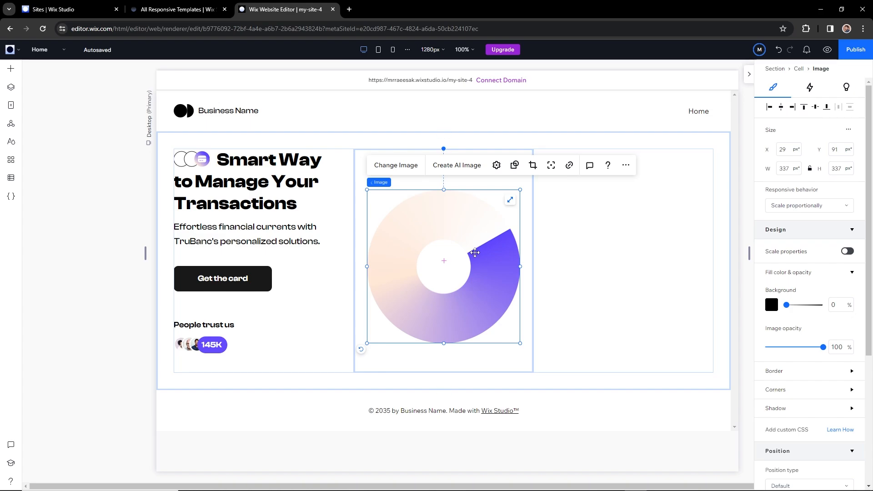
pyautogui.moveTo(490, 264); pyautogui.dragTo(490, 267)
# Add Silver card.png to the middle cell and move its layer above the ellipse image
pyautogui.click(455, 357)
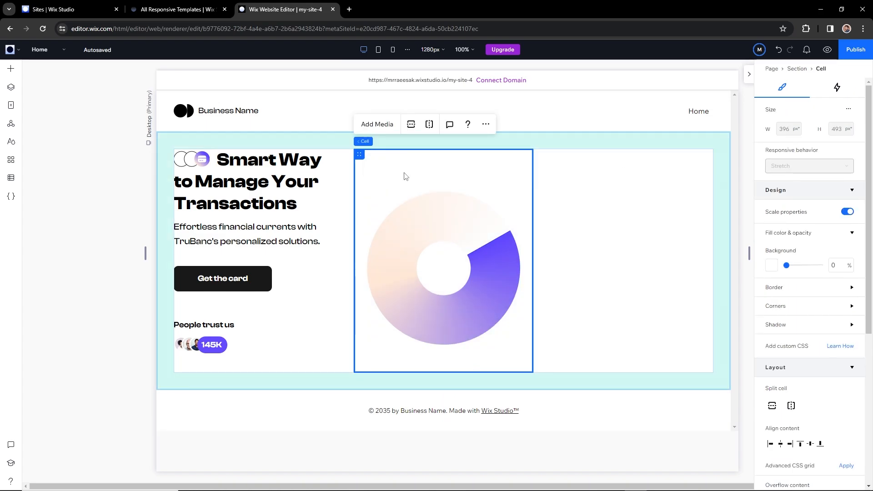
pyautogui.click(376, 124)
pyautogui.doubleClick(449, 200)
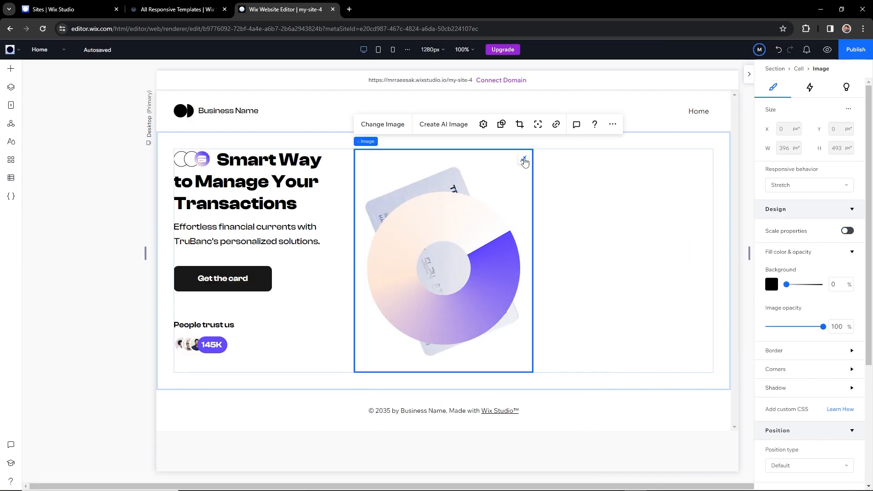
pyautogui.click(11, 87)
pyautogui.moveTo(97, 192); pyautogui.dragTo(125, 173)
# Resize the silver card to about 316 by 400 px and place it over the ellipse's upper right part
pyautogui.moveTo(463, 288); pyautogui.dragTo(488, 222)
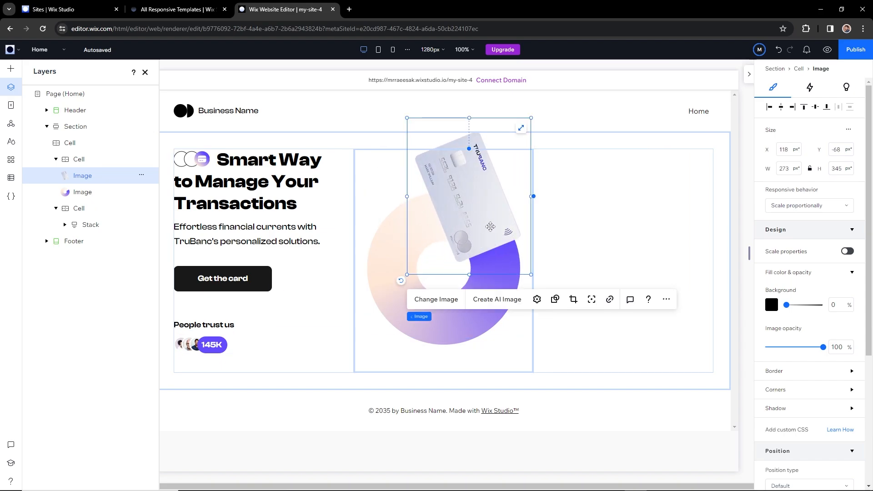
pyautogui.moveTo(469, 118); pyautogui.dragTo(471, 141)
pyautogui.moveTo(415, 270); pyautogui.dragTo(398, 291)
pyautogui.moveTo(456, 227); pyautogui.dragTo(463, 222)
pyautogui.moveTo(405, 285); pyautogui.dragTo(396, 292)
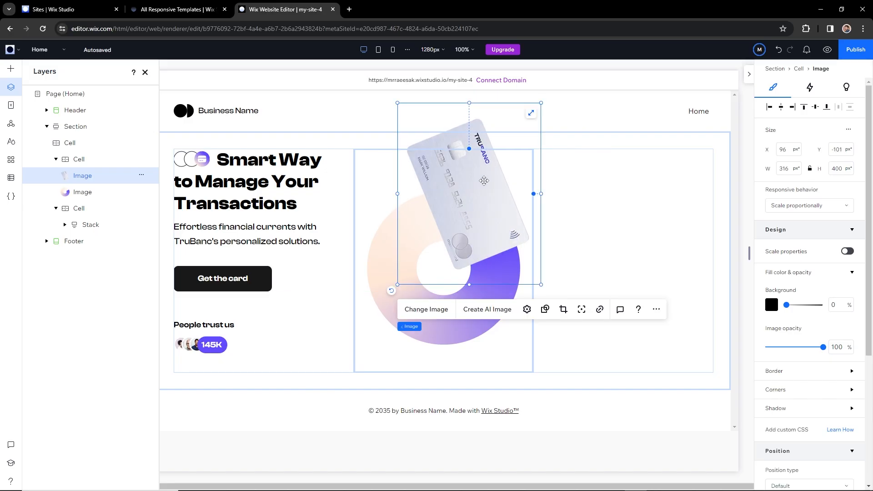
# Set the hero section's height to 700 px and move the ellipse and silver card lower in the middle cell
pyautogui.click(350, 388)
pyautogui.click(837, 130)
pyautogui.write('700')
pyautogui.press('Return')
pyautogui.moveTo(479, 302); pyautogui.dragTo(481, 327)
pyautogui.moveTo(479, 220); pyautogui.dragTo(480, 243)
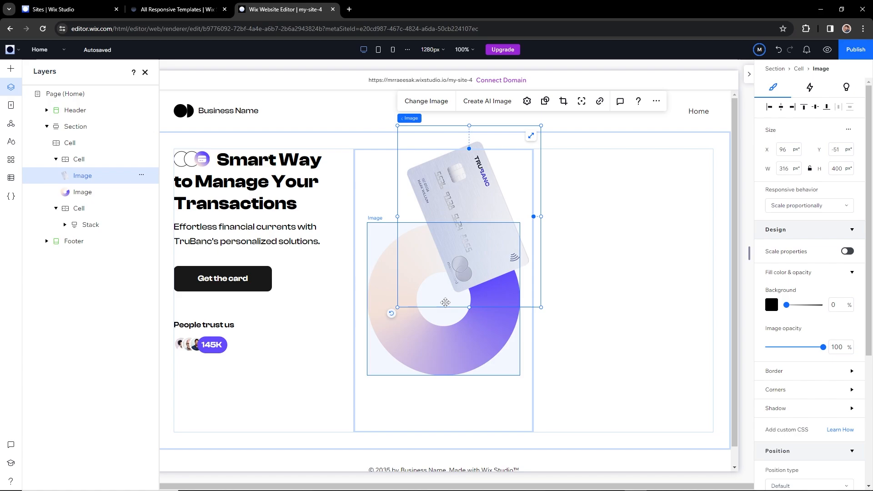
# Add Platinum card.png to the middle cell and bring it in front of the silver card
pyautogui.click(367, 164)
pyautogui.click(369, 167)
pyautogui.doubleClick(372, 198)
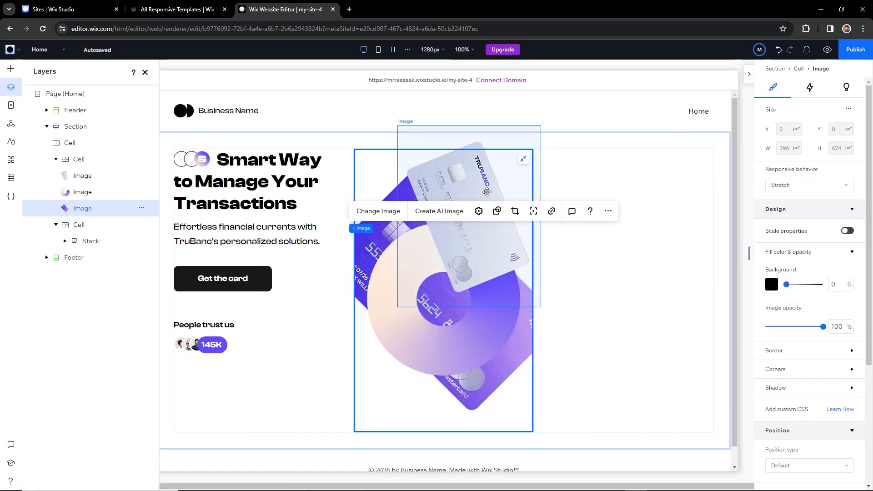
pyautogui.hotkey('ctrl', 'shift', 'Up')
# Enlarge the platinum card and place it so that it overlaps the silver card and the upper left of the ellipse
pyautogui.moveTo(414, 253); pyautogui.dragTo(399, 214)
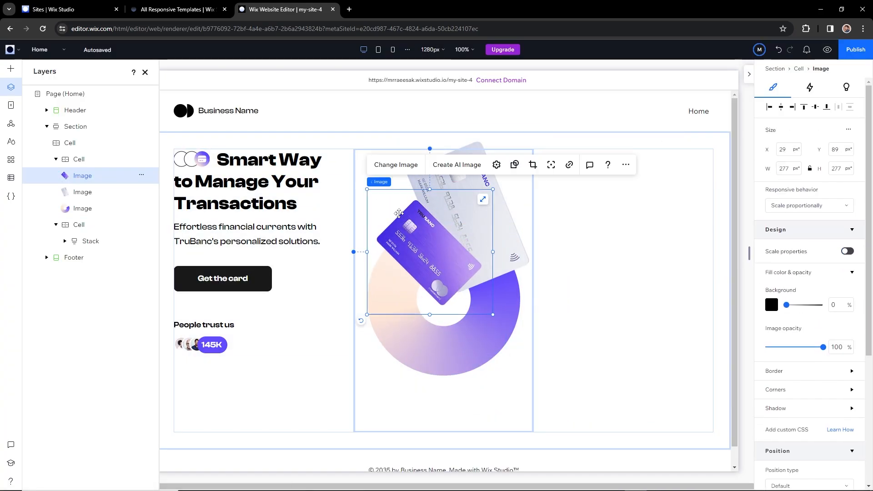
pyautogui.moveTo(367, 190); pyautogui.dragTo(313, 134)
pyautogui.moveTo(402, 212); pyautogui.dragTo(424, 217)
# Add dots pattern.svg from the site files to the middle cell and move its layer above the card images
pyautogui.click(406, 396)
pyautogui.click(435, 369)
pyautogui.click(450, 293)
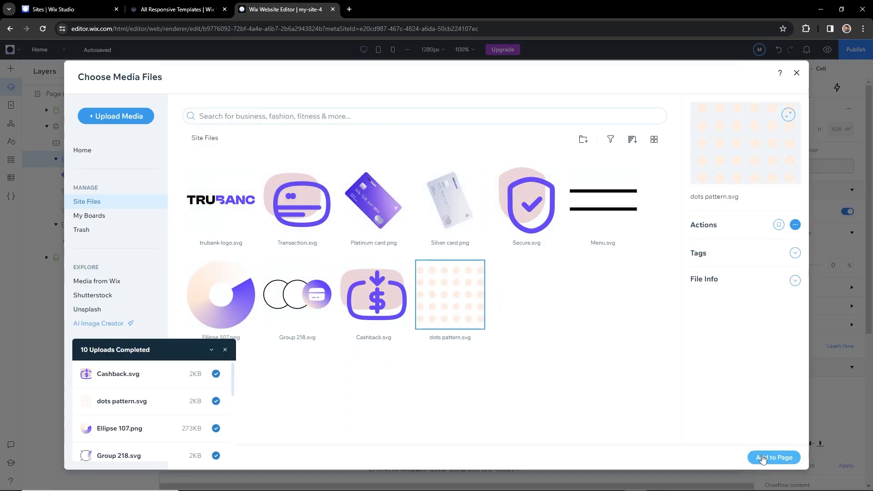
pyautogui.click(763, 459)
pyautogui.click(451, 311)
pyautogui.moveTo(81, 224); pyautogui.dragTo(81, 171)
# Shrink the dots pattern to about 119 by 119 px and place it over the ellipse's lower left edge
pyautogui.moveTo(442, 300); pyautogui.dragTo(424, 385)
pyautogui.moveTo(471, 422); pyautogui.dragTo(434, 384)
pyautogui.moveTo(420, 360); pyautogui.dragTo(409, 368)
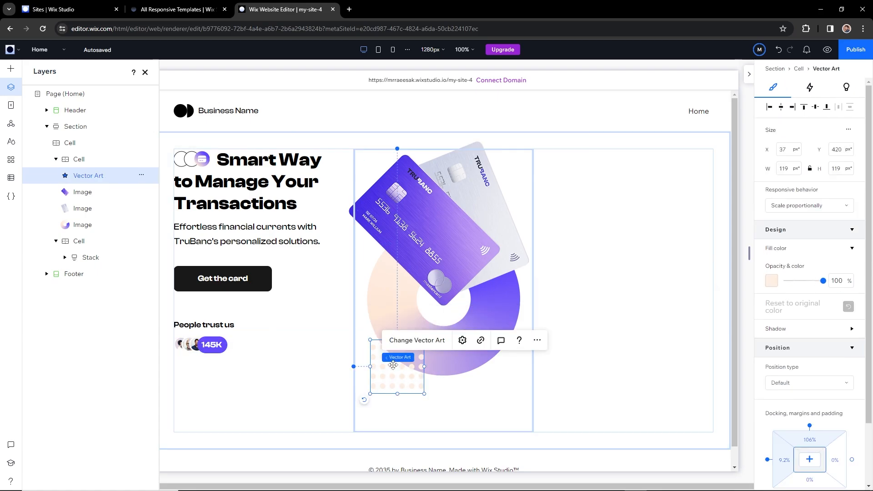
pyautogui.click(451, 389)
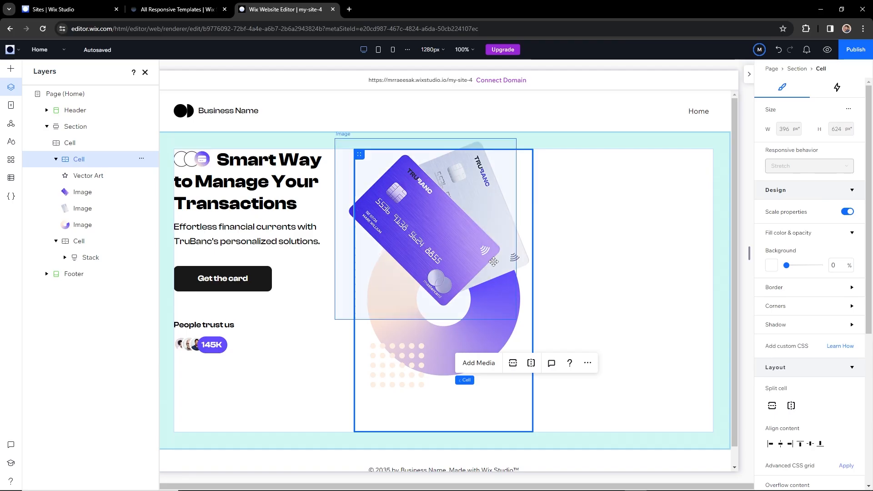
# Add a repeater from the quick-add elements to the hero section's empty third cell
pyautogui.click(569, 295)
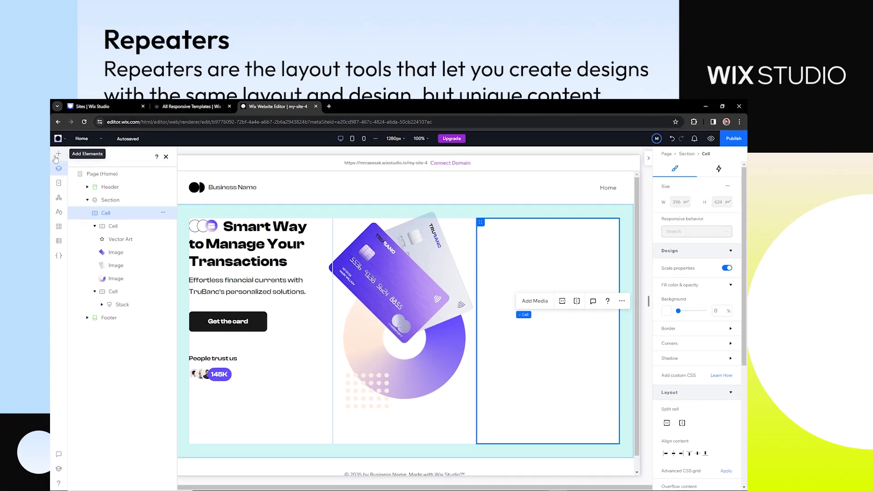
pyautogui.click(8, 70)
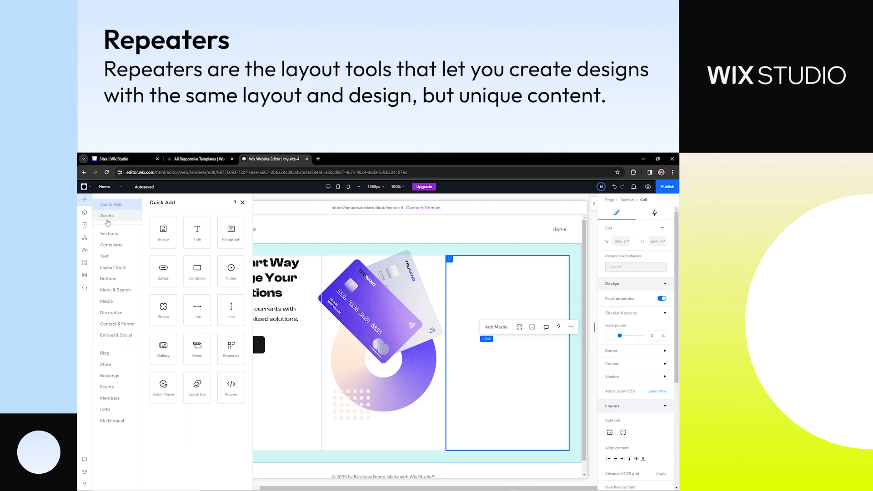
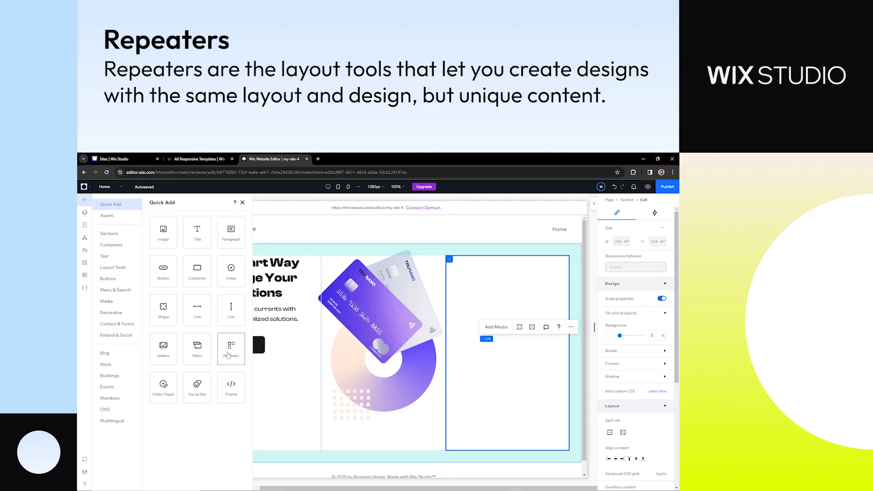
pyautogui.moveTo(227, 352); pyautogui.dragTo(479, 354)
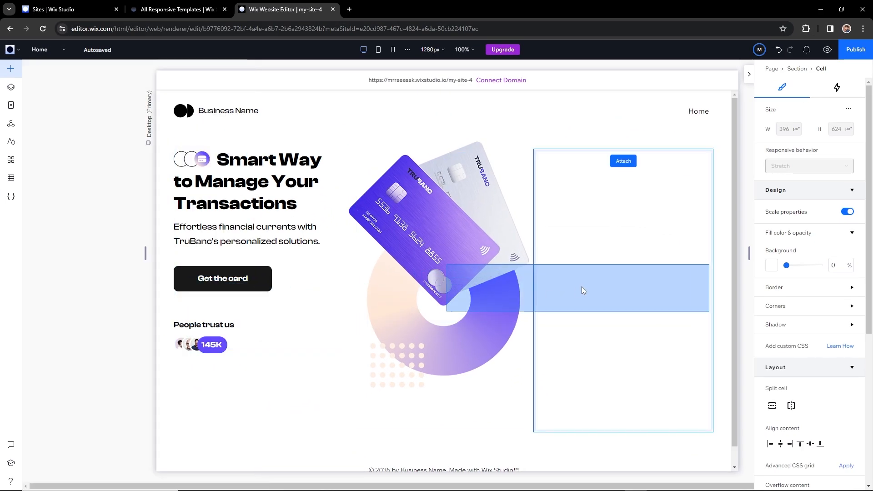
pyautogui.moveTo(583, 290); pyautogui.dragTo(593, 287)
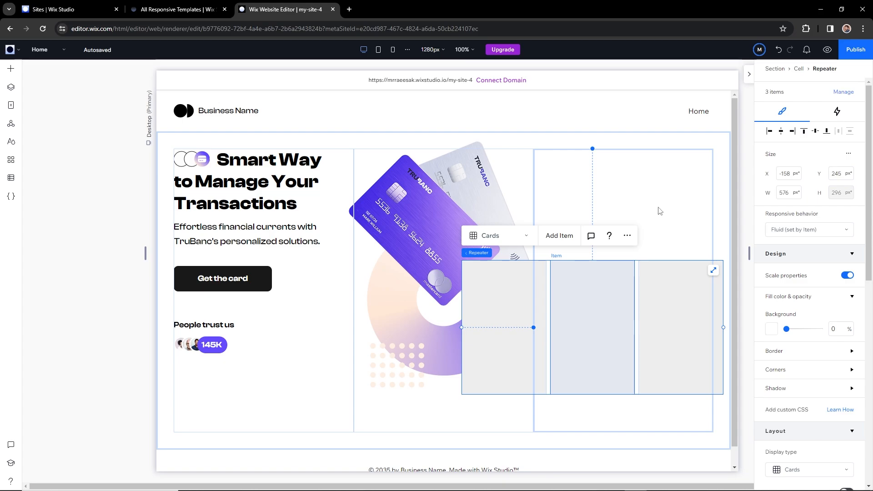
# Display the repeater as a list and shrink it to fit inside the third cell, with items about 327 by 179 px
pyautogui.click(526, 236)
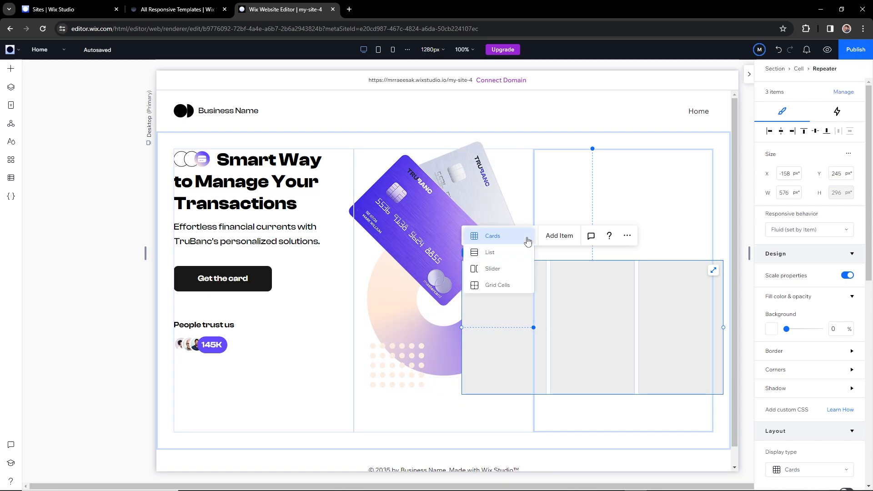
pyautogui.click(490, 253)
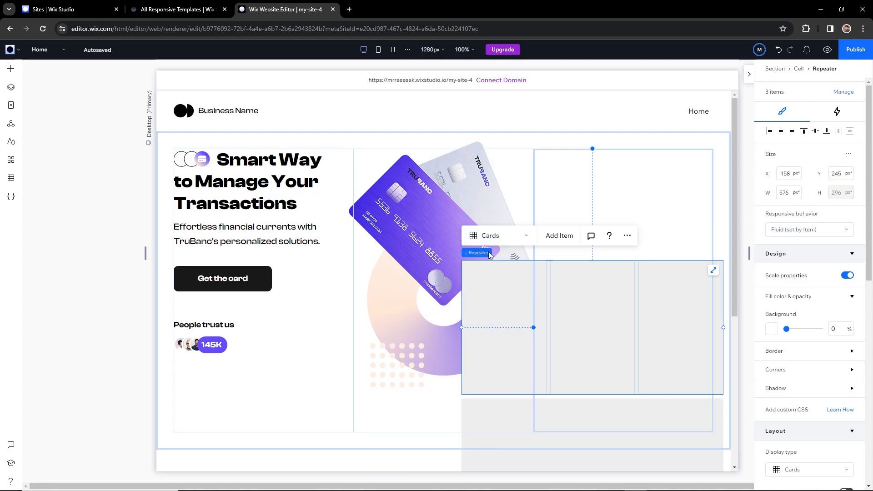
pyautogui.moveTo(724, 465); pyautogui.dragTo(610, 448)
pyautogui.moveTo(563, 354); pyautogui.dragTo(611, 247)
pyautogui.click(639, 266)
pyautogui.click(632, 183)
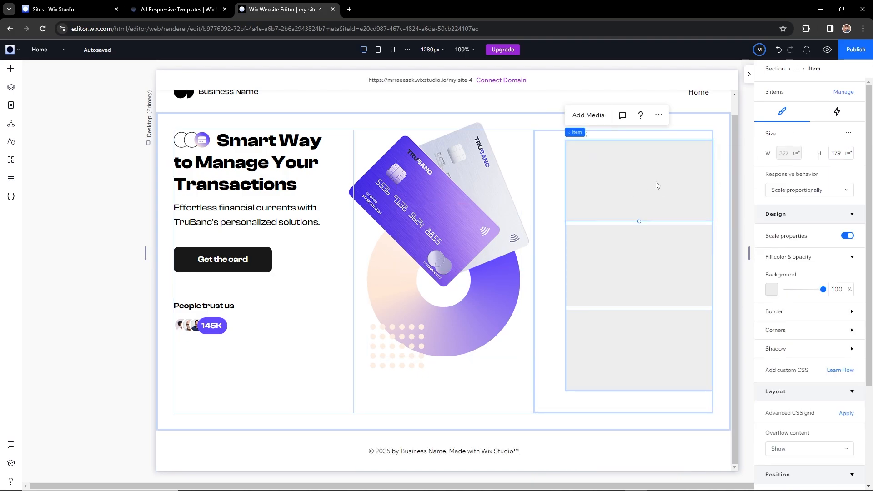
# Switch to the Figma design, copy the stroke color code of the 5M+ Transaction card's rectangle, and return to Wix Studio
pyautogui.hotkey('alt', 'Tab')
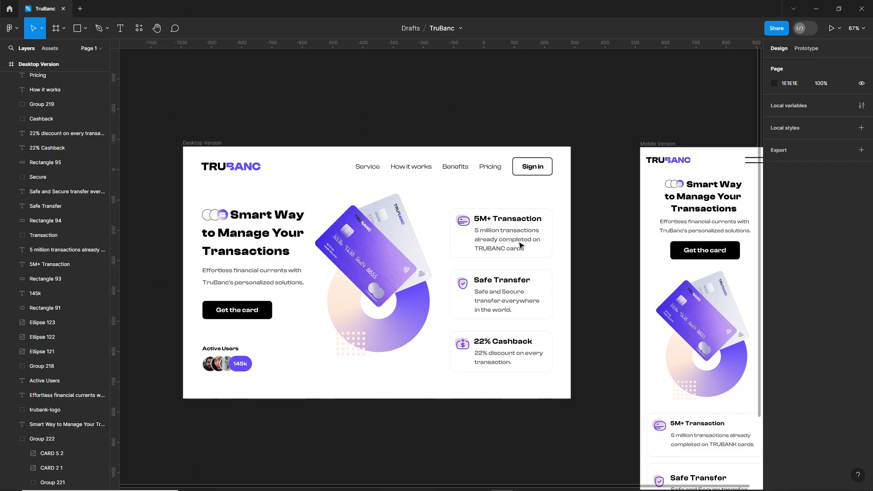
pyautogui.click(450, 253)
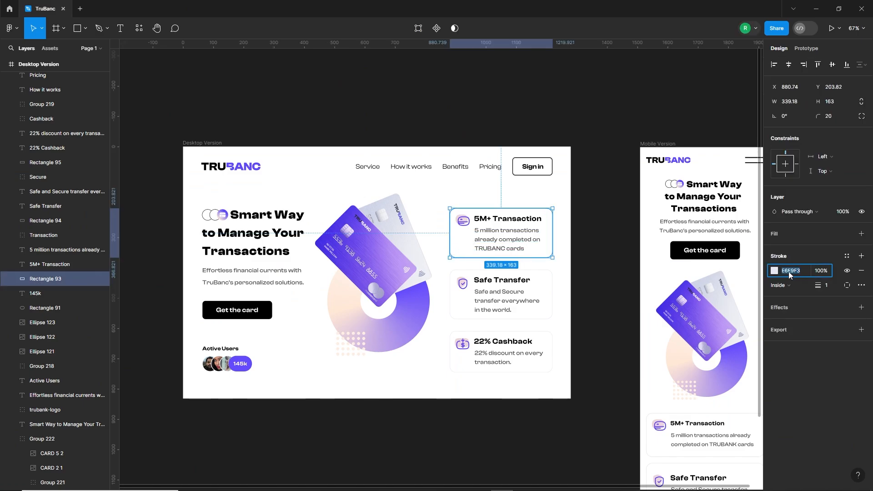
pyautogui.hotkey('alt', 'Tab')
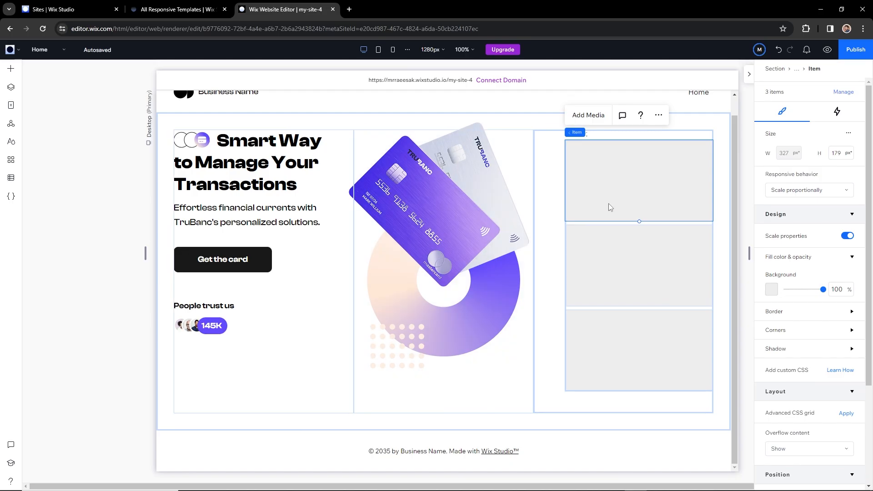
# Set the background fill of the repeater items to white
pyautogui.click(771, 289)
pyautogui.click(782, 341)
pyautogui.click(837, 312)
# Set the repeater items' border color to the custom value #E6E9F3
pyautogui.click(851, 312)
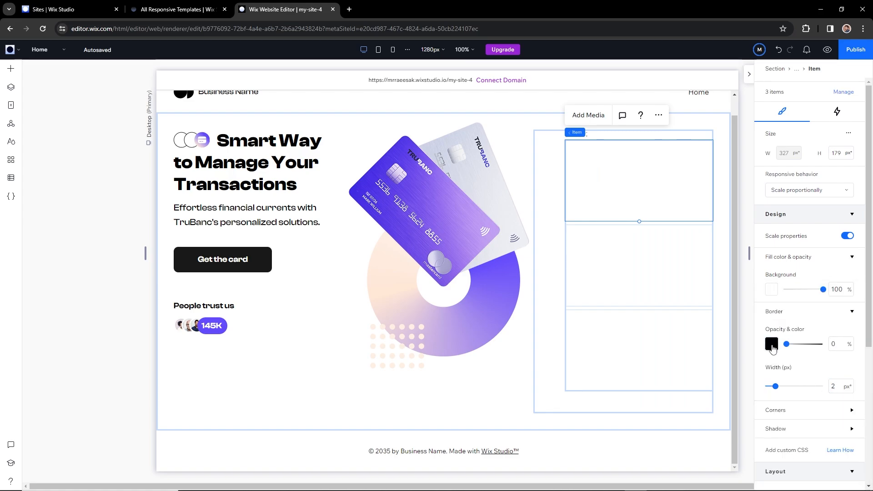
pyautogui.click(771, 343)
pyautogui.click(846, 465)
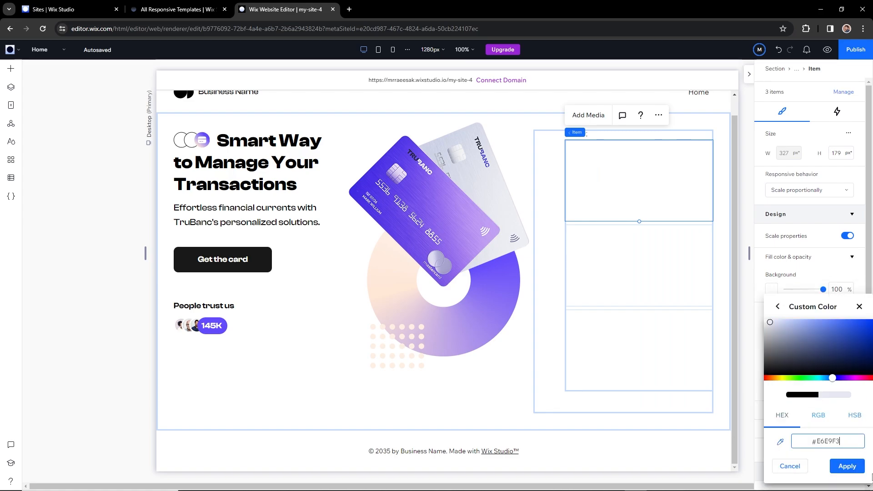
pyautogui.click(848, 466)
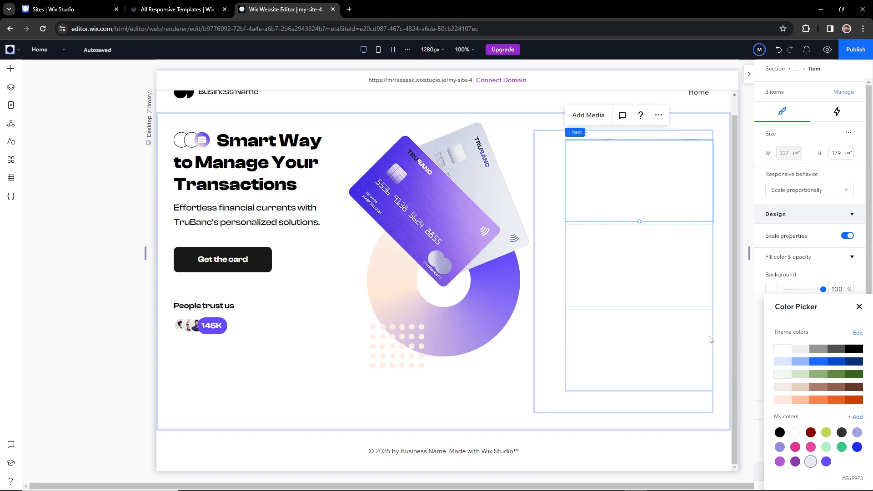
# Round all corners of the repeater items to a 20 px radius
pyautogui.click(725, 332)
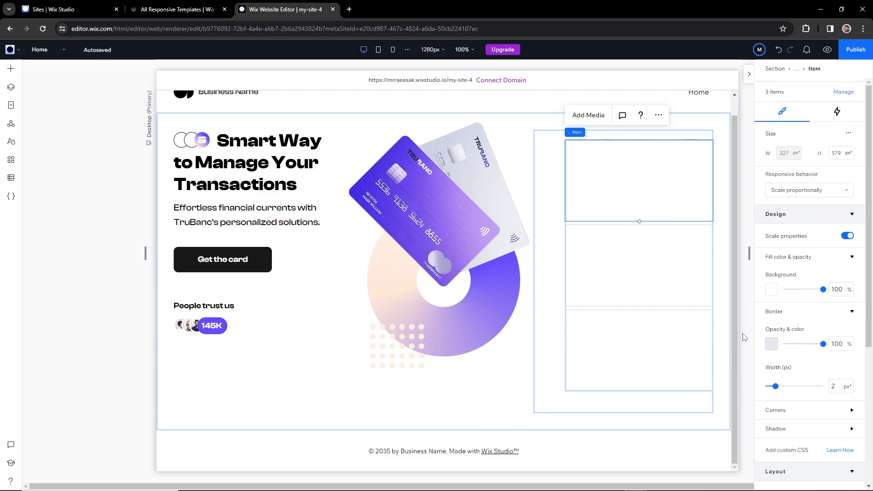
pyautogui.click(744, 337)
pyautogui.click(616, 196)
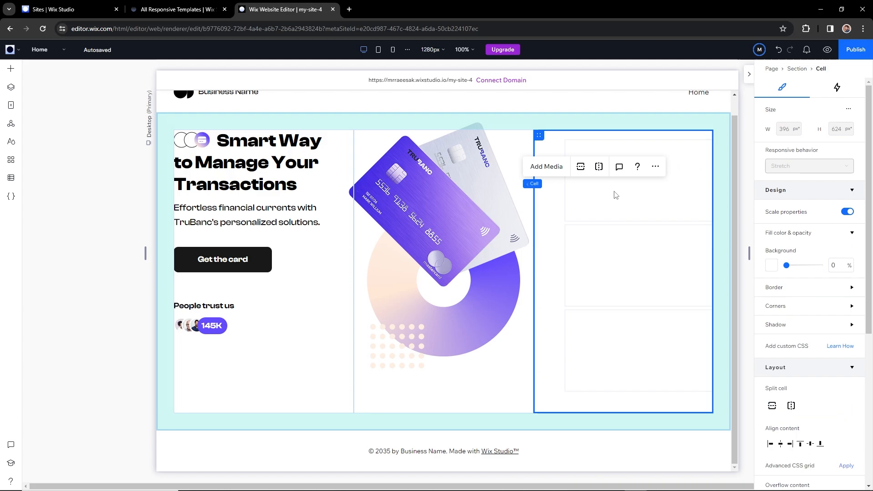
pyautogui.click(614, 194)
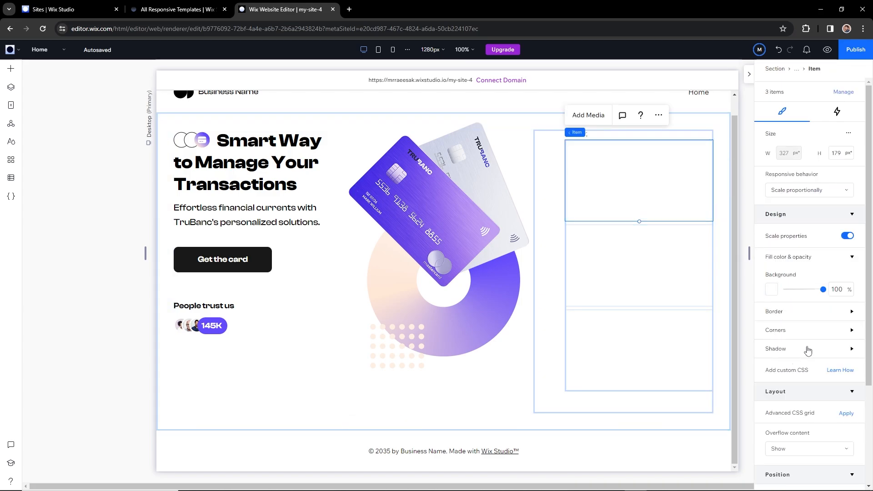
pyautogui.click(848, 331)
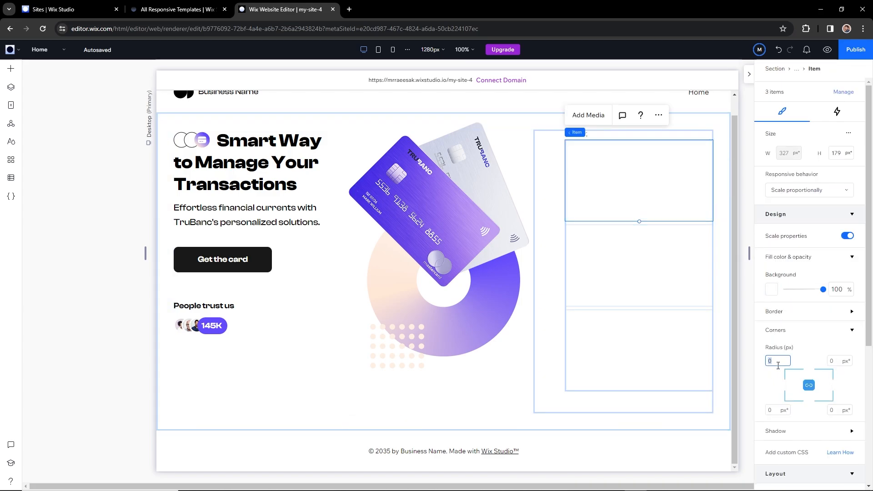
pyautogui.press('Return')
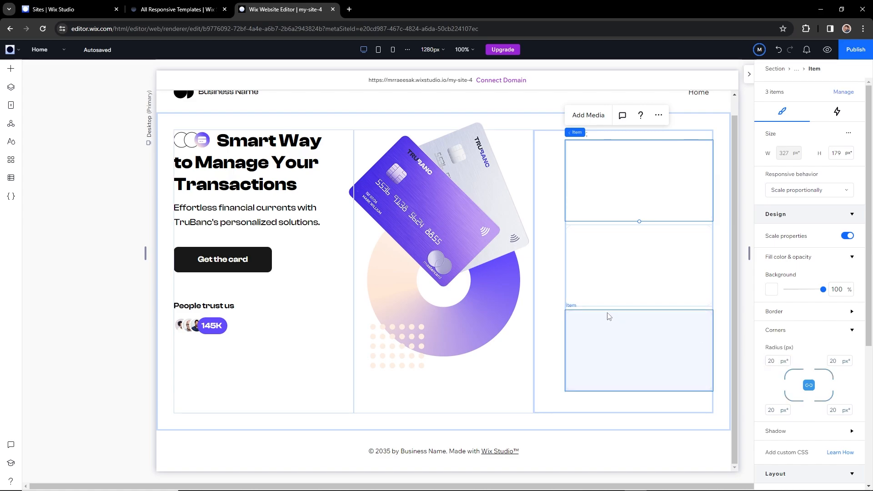
# Add a title text element at the top of the first repeater item
pyautogui.click(553, 269)
pyautogui.click(585, 195)
pyautogui.click(588, 193)
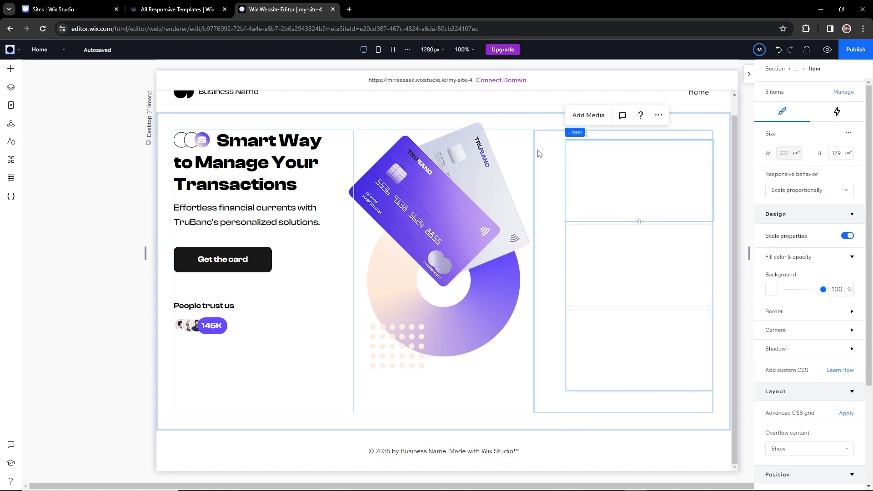
pyautogui.click(10, 69)
pyautogui.moveTo(173, 126); pyautogui.dragTo(619, 174)
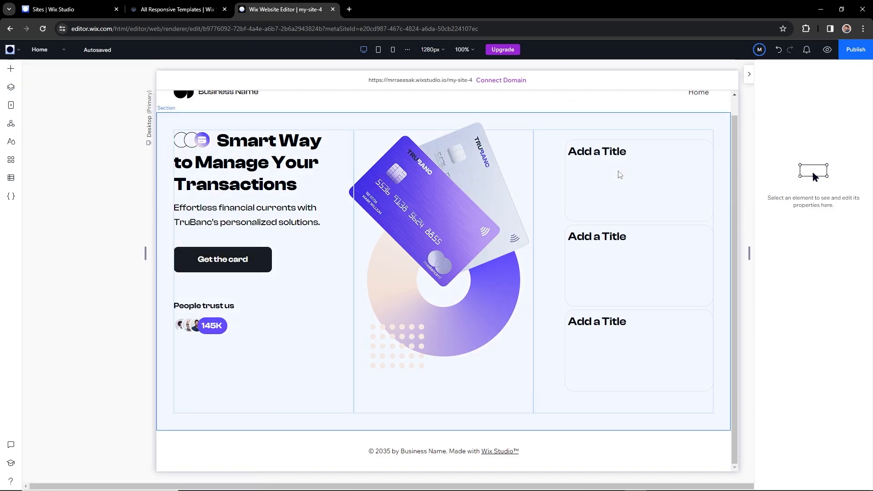
pyautogui.click(597, 157)
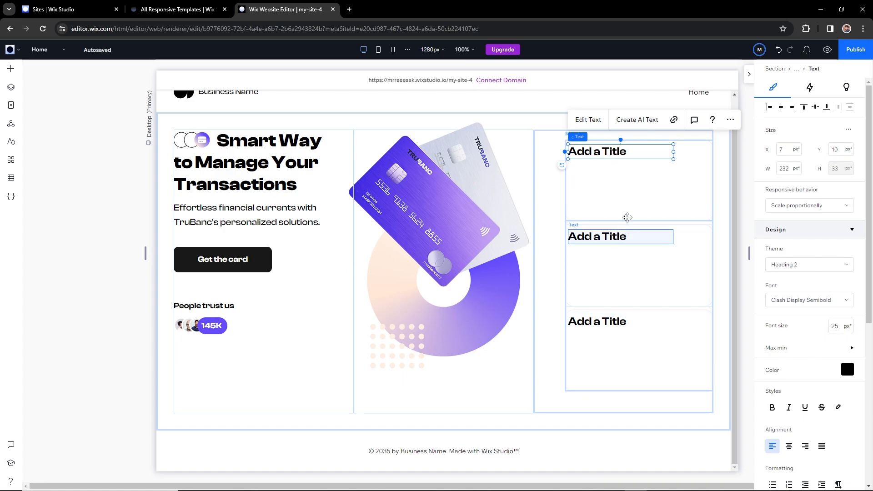
# Add a second title text below the first one in the repeater item and apply the Paragraph 1 theme to it
pyautogui.click(11, 71)
pyautogui.moveTo(220, 104); pyautogui.dragTo(621, 189)
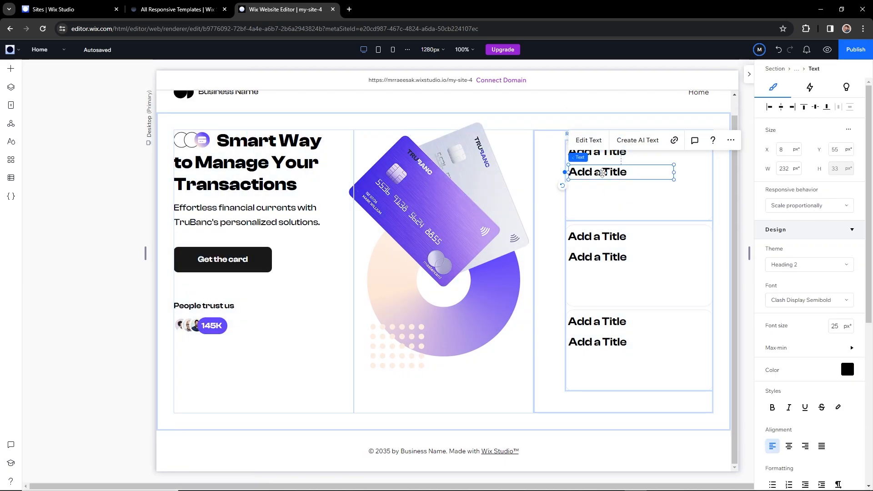
pyautogui.scroll(-2, 849, 336)
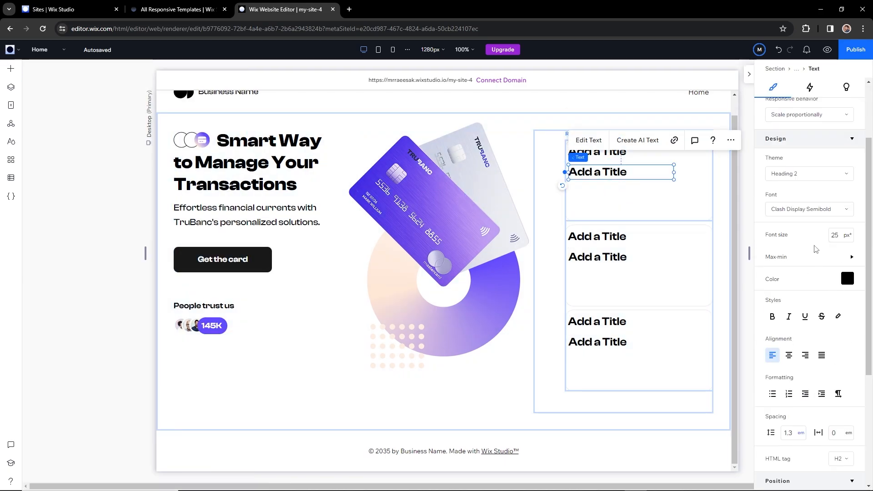
pyautogui.click(818, 174)
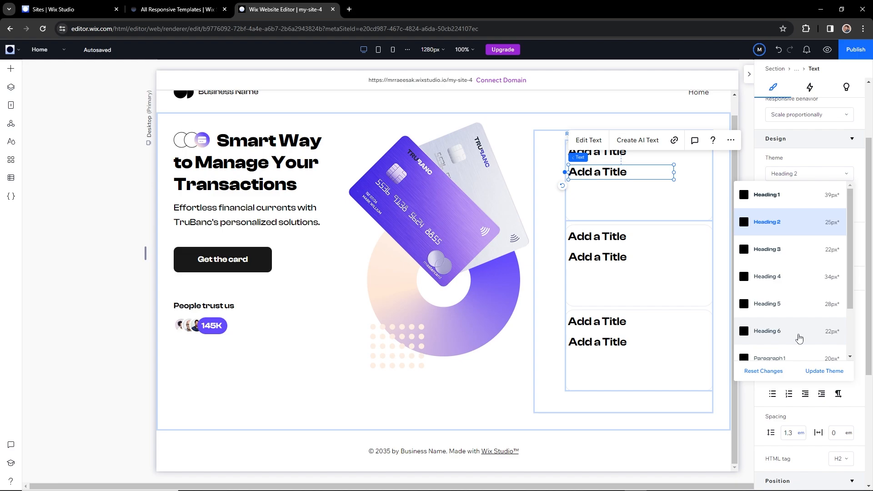
pyautogui.scroll(-2, 799, 339)
pyautogui.click(795, 293)
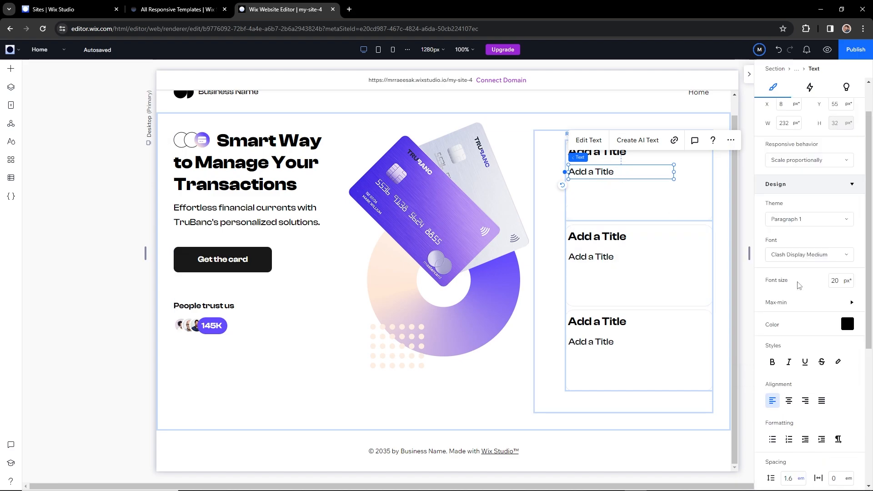
pyautogui.scroll(1, 670, 274)
pyautogui.click(601, 171)
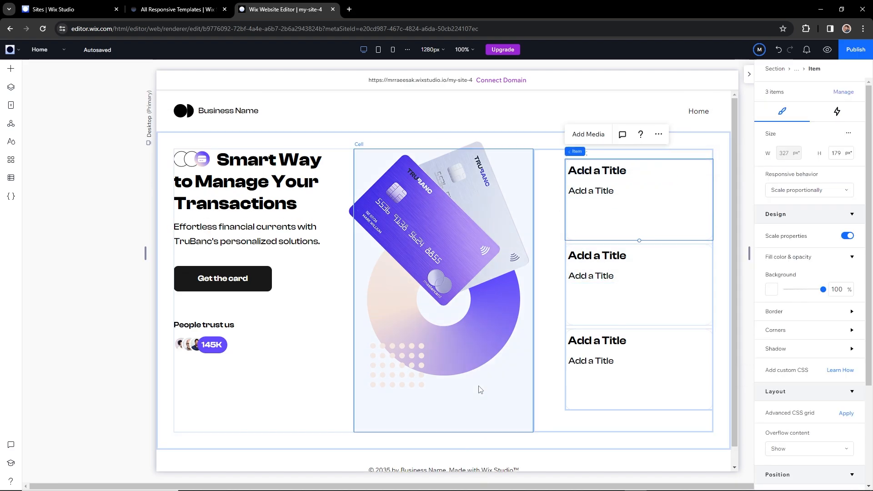
# Copy the heading "5M+ Transaction" from the Figma design into the first repeater item's title
pyautogui.hotkey('alt', 'Tab')
pyautogui.doubleClick(495, 219)
pyautogui.hotkey('ctrl', 'c')
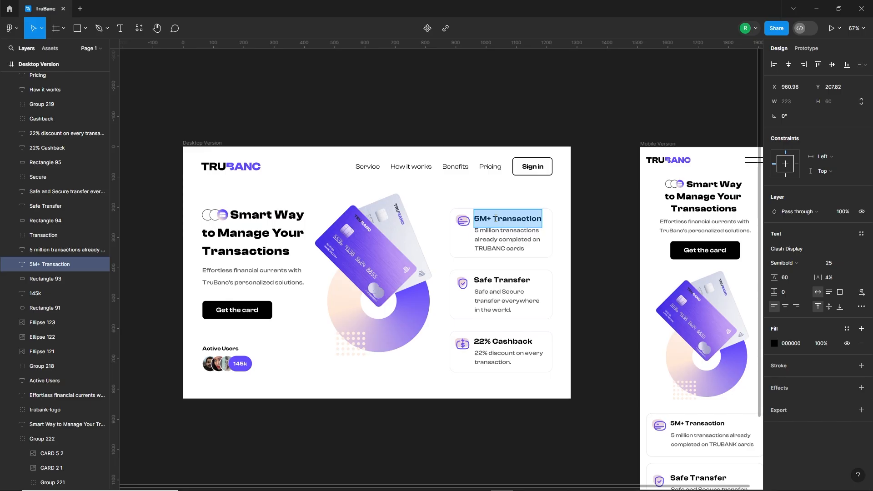
pyautogui.hotkey('alt', 'Tab')
pyautogui.doubleClick(601, 172)
pyautogui.hotkey('ctrl', 'v')
pyautogui.click(619, 204)
# Copy the heading "Safe Transfer" from the Figma design into the second repeater item's title
pyautogui.hotkey('alt', 'Tab')
pyautogui.doubleClick(500, 280)
pyautogui.hotkey('ctrl', 'c')
pyautogui.hotkey('alt', 'Tab')
pyautogui.doubleClick(591, 258)
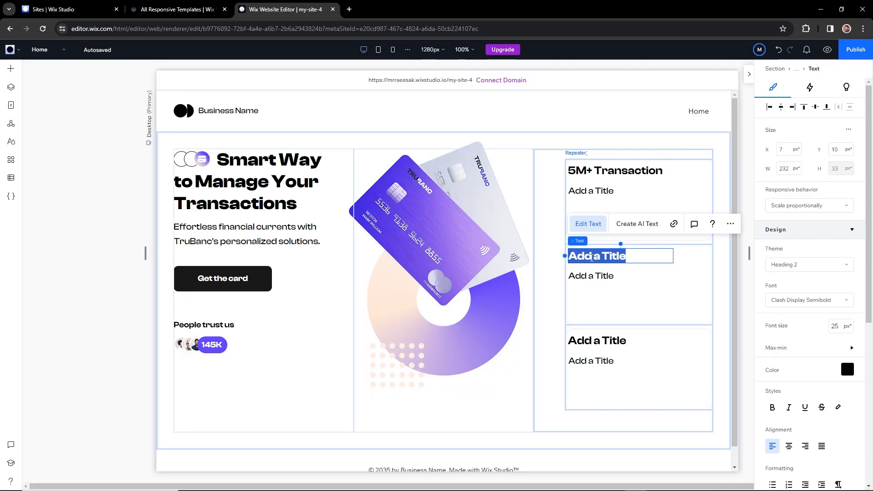
pyautogui.hotkey('ctrl', 'v')
# Replace the third repeater item's title with "22% Cashback" from the Figma design
pyautogui.hotkey('alt', 'Tab')
pyautogui.doubleClick(503, 341)
pyautogui.hotkey('alt', 'Tab')
pyautogui.doubleClick(597, 340)
pyautogui.write('22% Cashback')
# Copy "5 million transactions already completed on TRUBANC cards" from the Figma design into the first item's description
pyautogui.hotkey('alt', 'Tab')
pyautogui.doubleClick(508, 244)
pyautogui.hotkey('ctrl', 'c')
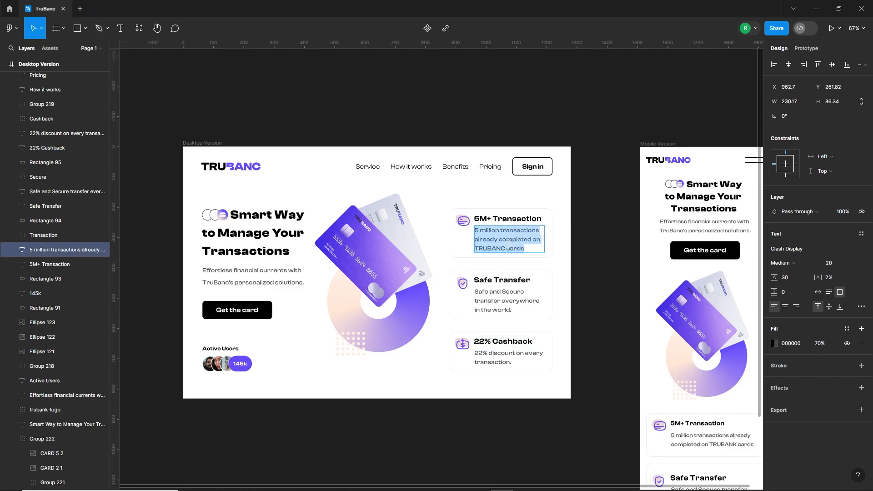
pyautogui.hotkey('alt', 'Tab')
pyautogui.doubleClick(591, 190)
pyautogui.hotkey('ctrl', 'v')
# Copy "Safe and Secure transfer everywhere in the world." from the Figma design into the second item's description
pyautogui.hotkey('alt', 'Tab')
pyautogui.doubleClick(500, 301)
pyautogui.hotkey('ctrl', 'c')
pyautogui.hotkey('alt', 'Tab')
pyautogui.doubleClick(594, 276)
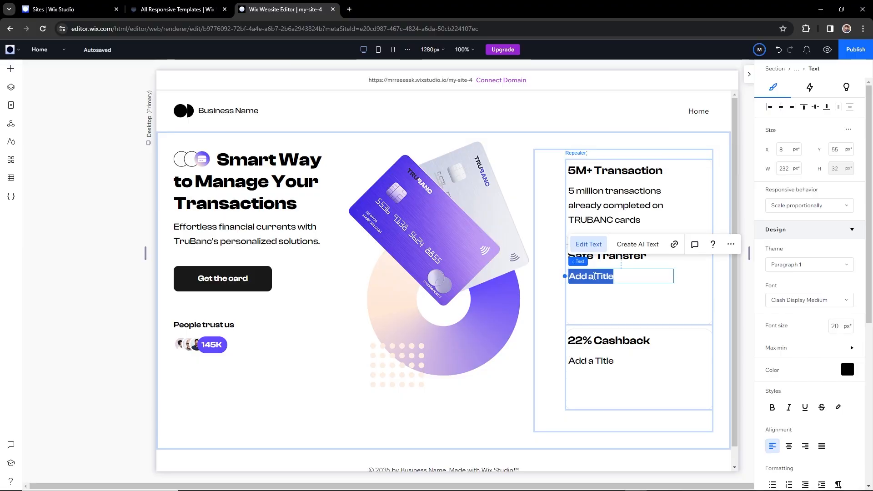
pyautogui.hotkey('ctrl', 'v')
# Replace the third item's description with "22% discount on every transaction." from the Figma design
pyautogui.hotkey('alt', 'Tab')
pyautogui.doubleClick(500, 359)
pyautogui.hotkey('alt', 'Tab')
pyautogui.doubleClick(591, 360)
pyautogui.write('22% discount on every transaction.')
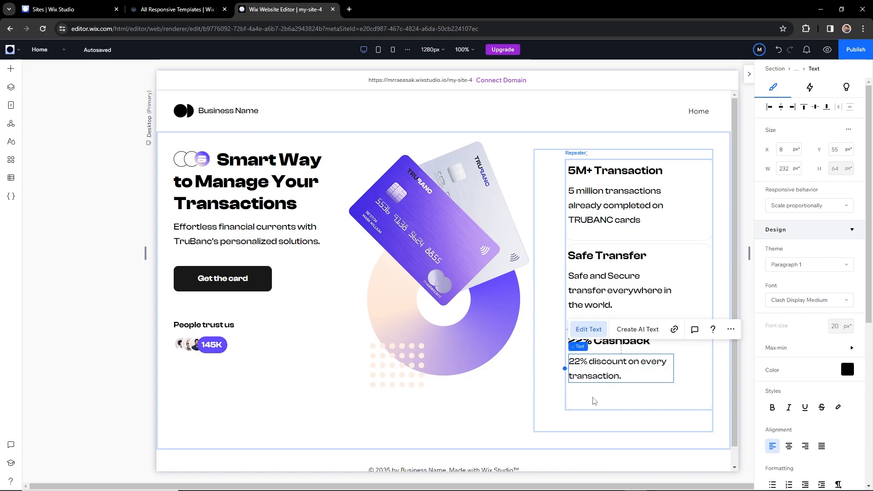
# Move the first item's heading and description together to the right, leaving room for an icon beside them
pyautogui.click(588, 275)
pyautogui.click(590, 170)
pyautogui.keyDown('shift'); pyautogui.click(599, 202); pyautogui.keyUp('shift')
pyautogui.moveTo(599, 202); pyautogui.dragTo(630, 204)
# Add Transaction.svg from the site files to the first item, placing it beside the heading at about 61 × 61 px
pyautogui.click(582, 205)
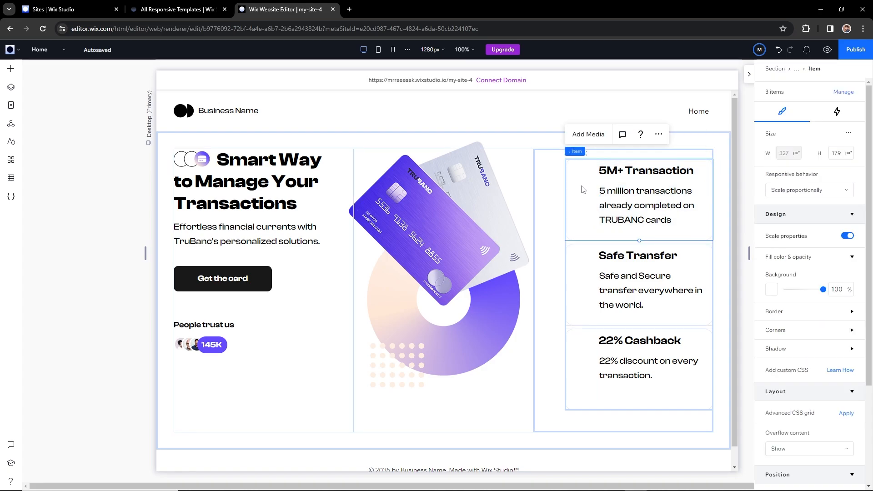
pyautogui.click(586, 134)
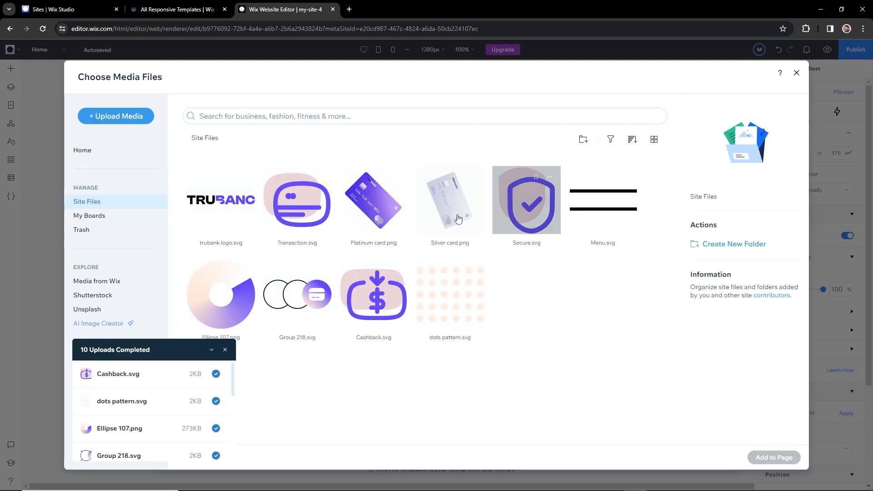
pyautogui.click(295, 199)
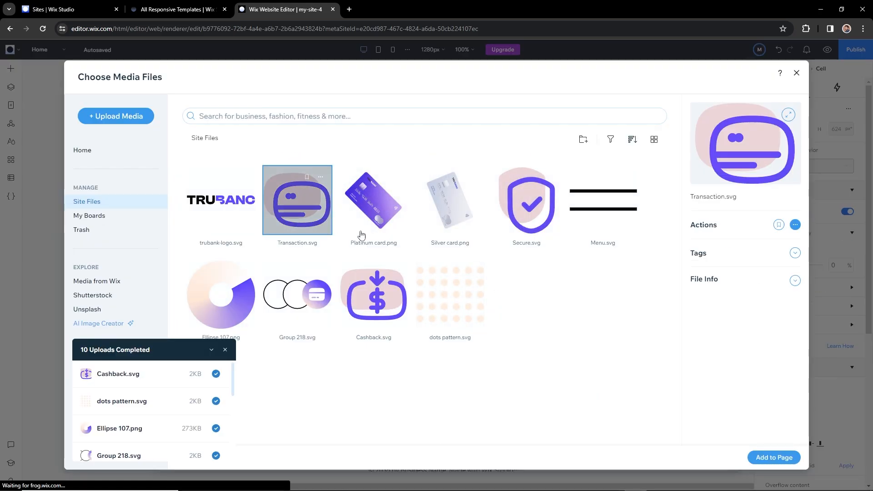
pyautogui.click(768, 456)
pyautogui.moveTo(671, 334); pyautogui.dragTo(587, 182)
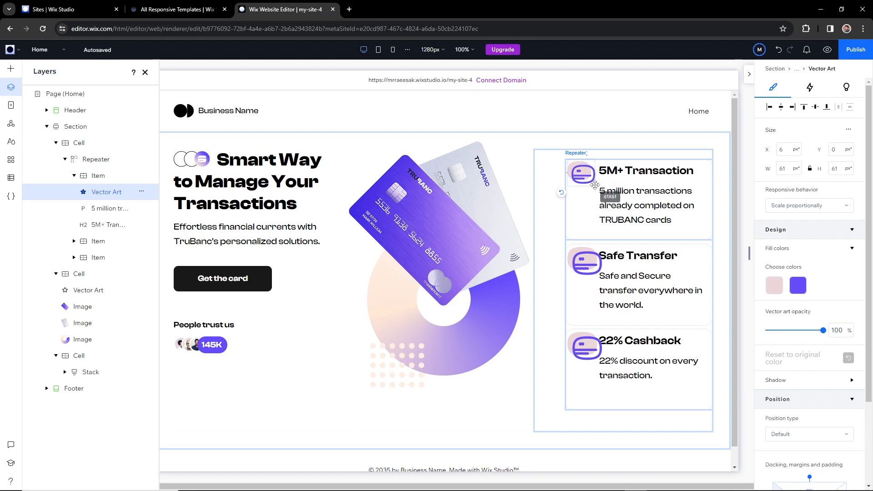
# Replace the Safe Transfer item's icon with Secure.svg from the site files
pyautogui.click(583, 258)
pyautogui.click(590, 221)
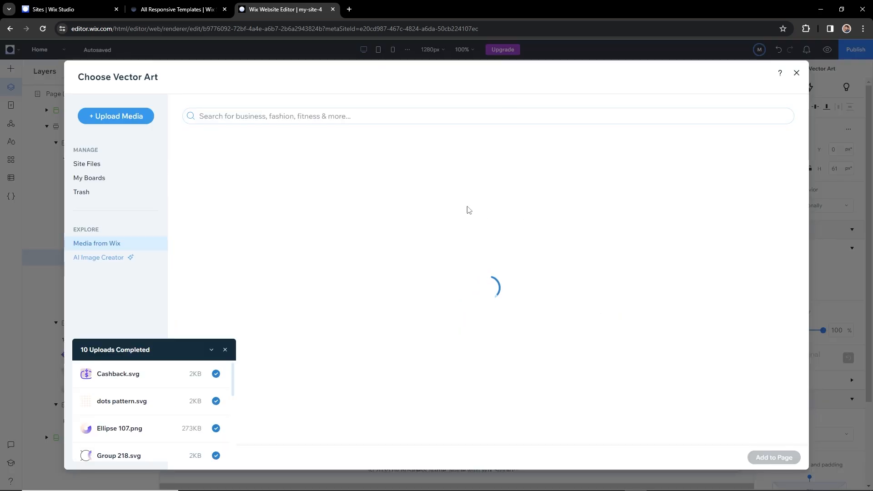
pyautogui.click(527, 200)
pyautogui.click(774, 457)
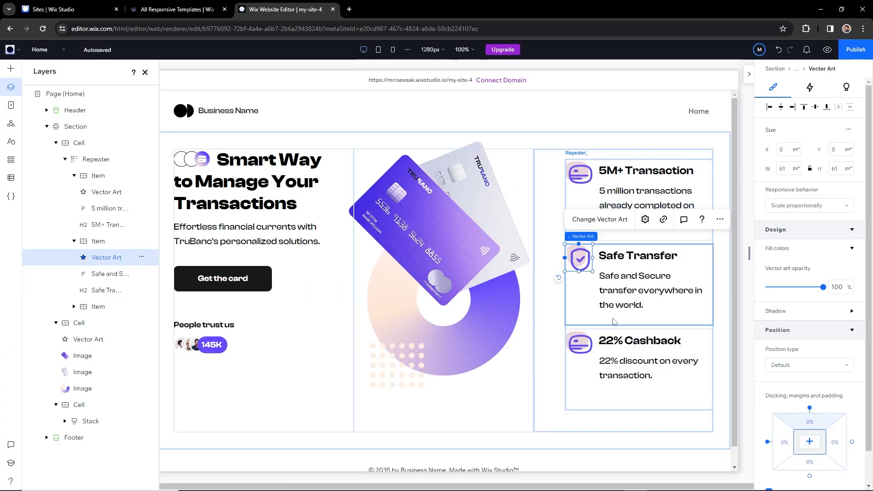
# Replace the 22% Cashback item's icon with Cashback.svg from the site files
pyautogui.click(579, 344)
pyautogui.click(599, 304)
pyautogui.click(373, 293)
pyautogui.click(774, 458)
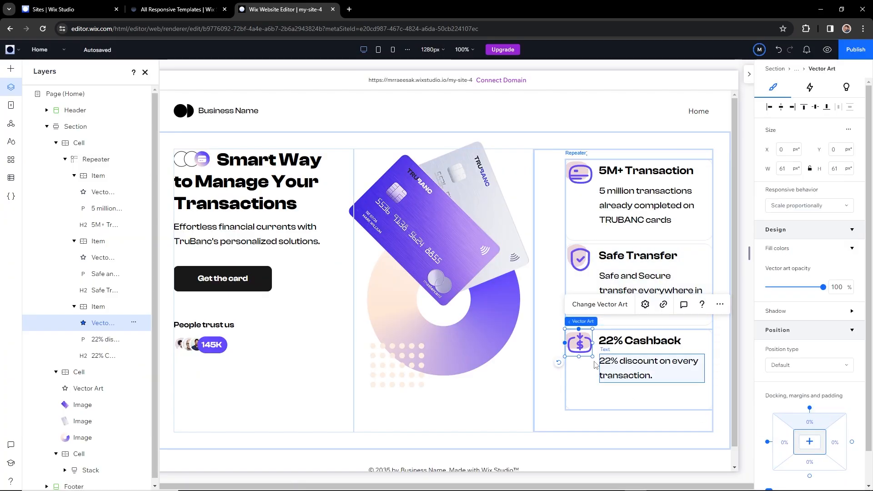
# Set the repeater items' padding to 5% on all sides and reduce their height to 150 px
pyautogui.click(580, 225)
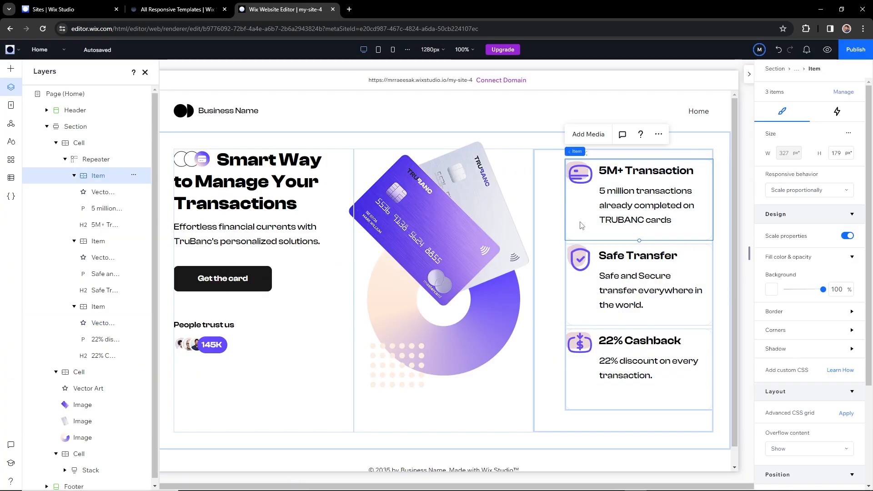
pyautogui.scroll(-3, 827, 306)
pyautogui.click(830, 416)
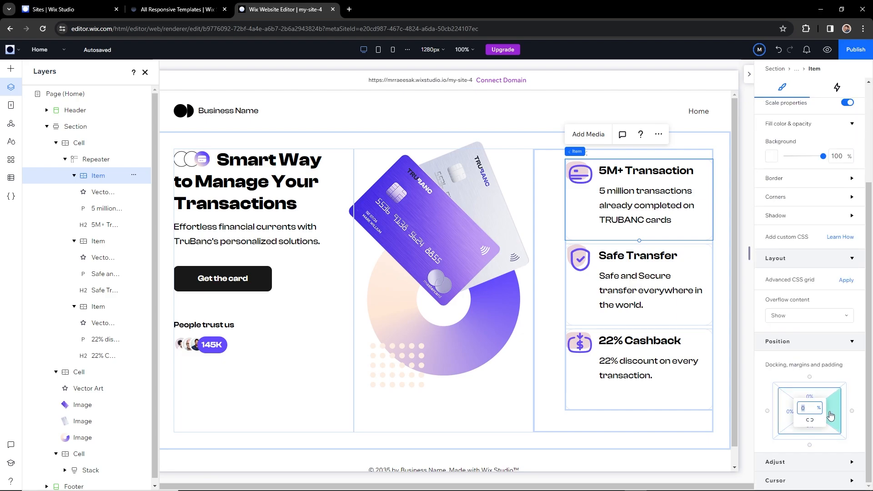
pyautogui.write('3')
pyautogui.press('Return')
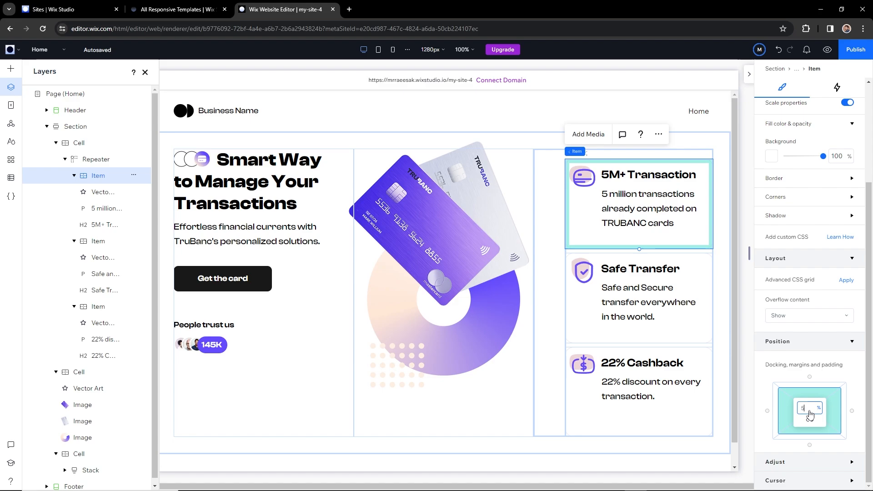
pyautogui.click(809, 414)
pyautogui.write('5')
pyautogui.press('Return')
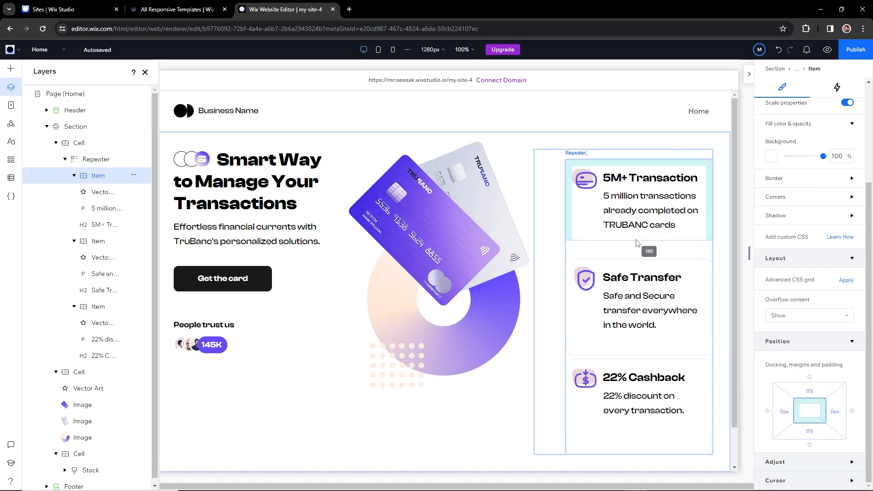
pyautogui.click(682, 318)
pyautogui.click(682, 392)
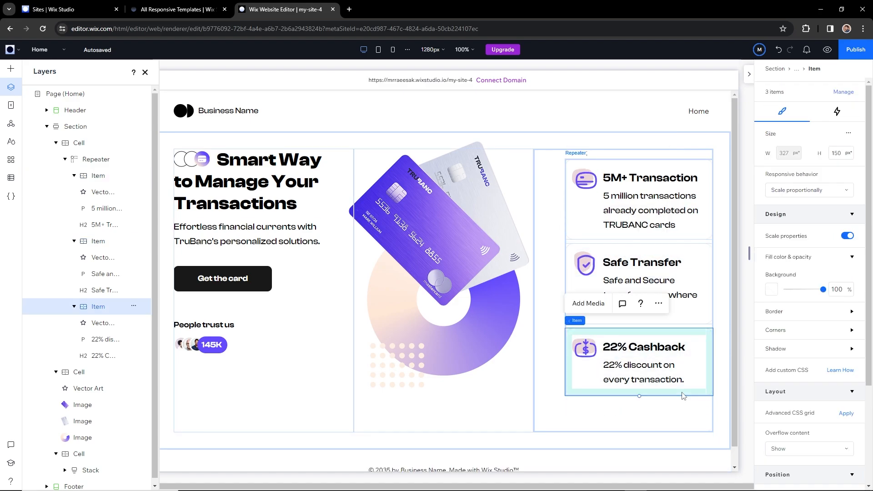
# Set the first item's description line spacing to 1.4 and move the text slightly up toward its heading
pyautogui.click(645, 214)
pyautogui.click(646, 213)
pyautogui.click(646, 214)
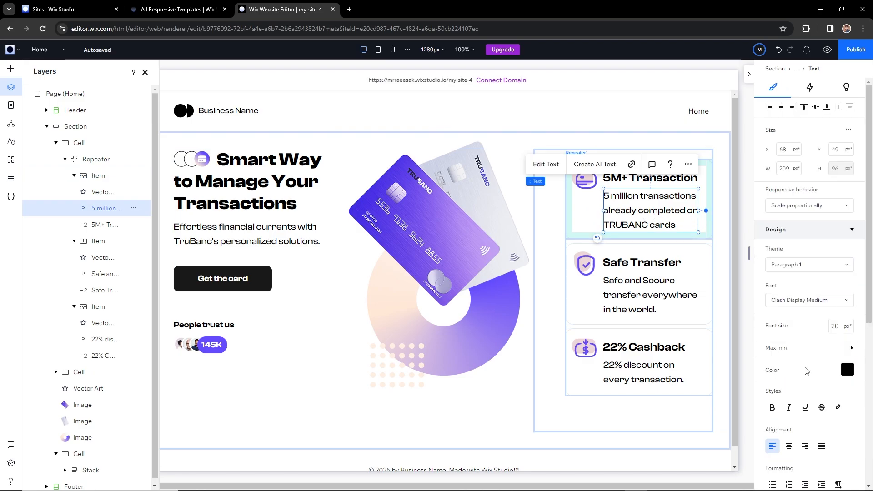
pyautogui.scroll(-2, 805, 370)
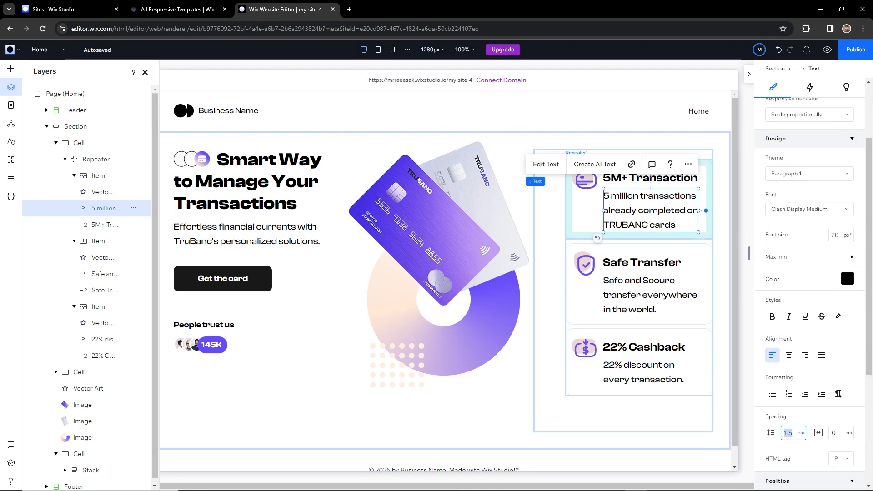
pyautogui.press('Down')
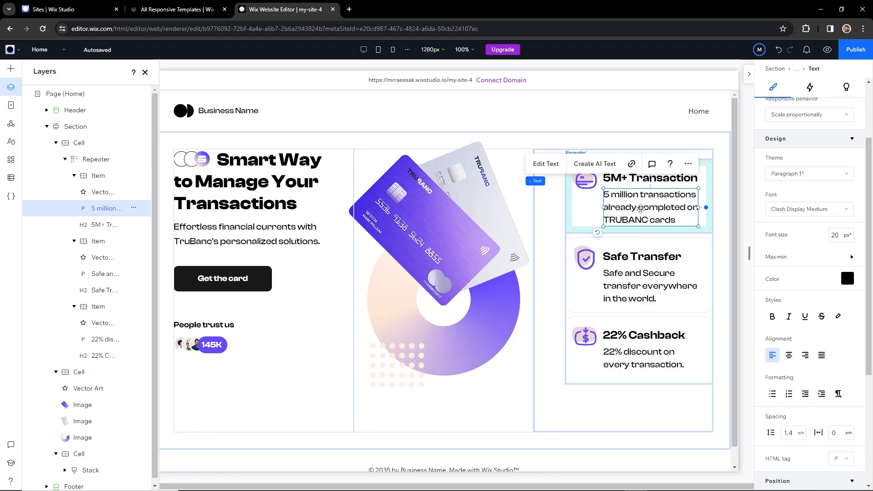
pyautogui.moveTo(639, 208); pyautogui.dragTo(640, 205)
# Stack the first repeater item's icon, heading and description together, and slightly tighten the spacing between the icon and the text
pyautogui.click(596, 200)
pyautogui.click(586, 181)
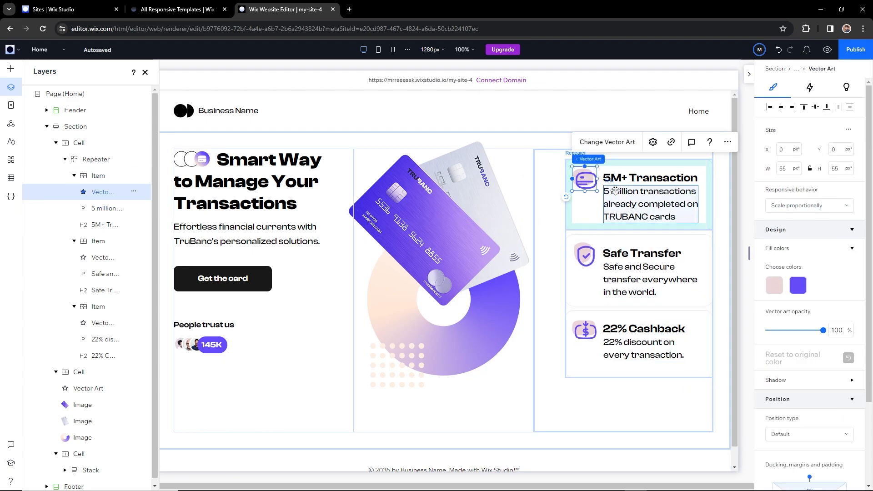
pyautogui.click(623, 183)
pyautogui.keyDown('shift'); pyautogui.click(625, 200); pyautogui.keyUp('shift')
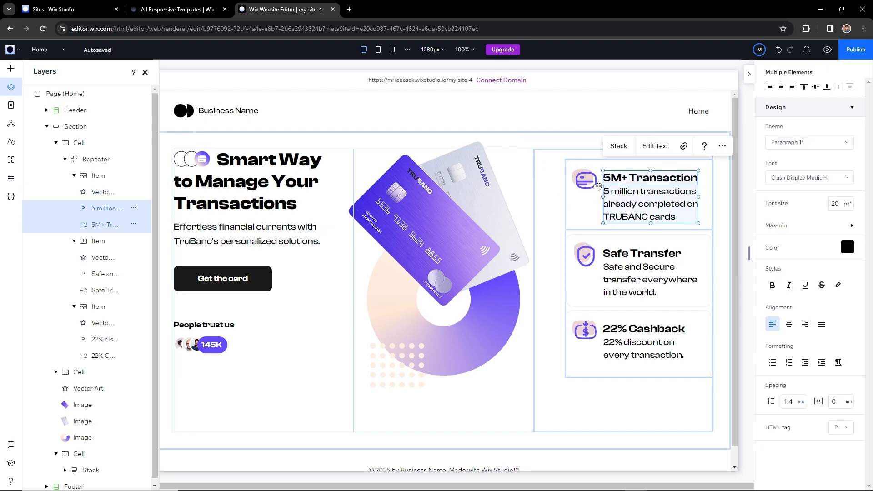
pyautogui.keyDown('shift'); pyautogui.click(597, 183); pyautogui.keyUp('shift')
pyautogui.click(669, 142)
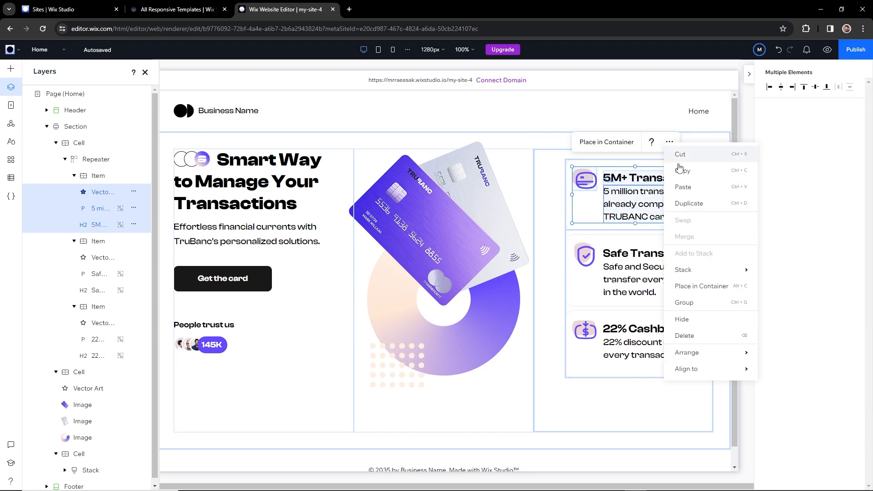
pyautogui.moveTo(709, 269)
pyautogui.click(773, 277)
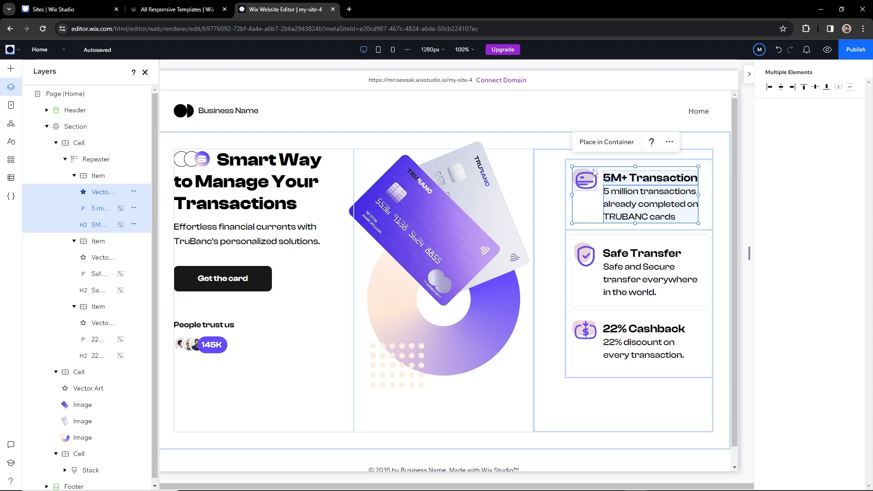
pyautogui.moveTo(602, 195); pyautogui.dragTo(600, 195)
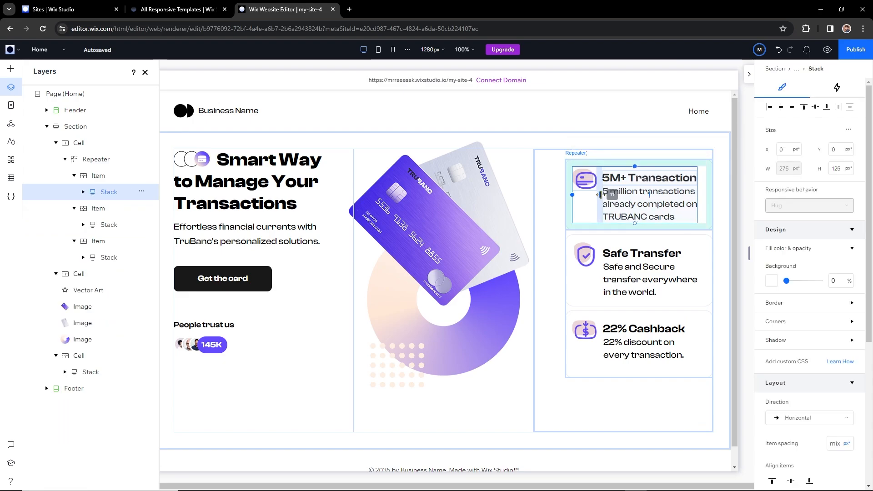
pyautogui.click(558, 341)
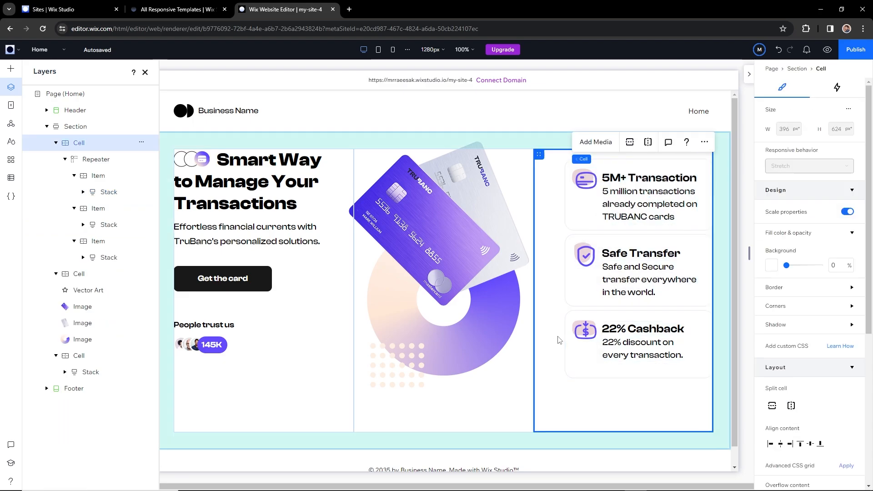
# Increase the vertical gap between the repeater items
pyautogui.click(686, 226)
pyautogui.scroll(-3, 813, 304)
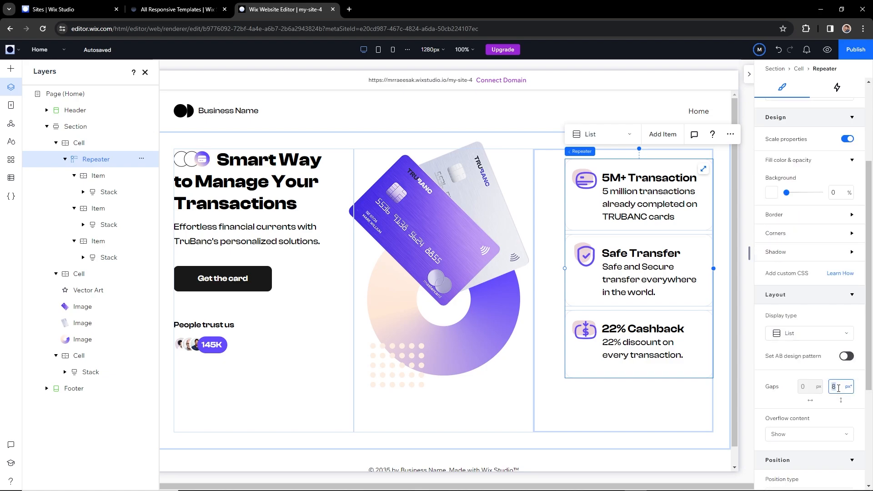
pyautogui.press('Up')
pyautogui.press('Up')
pyautogui.press('Up')
pyautogui.press('Up')
pyautogui.press('Up')
pyautogui.press('Up')
pyautogui.press('Up')
pyautogui.click(722, 413)
pyautogui.click(527, 426)
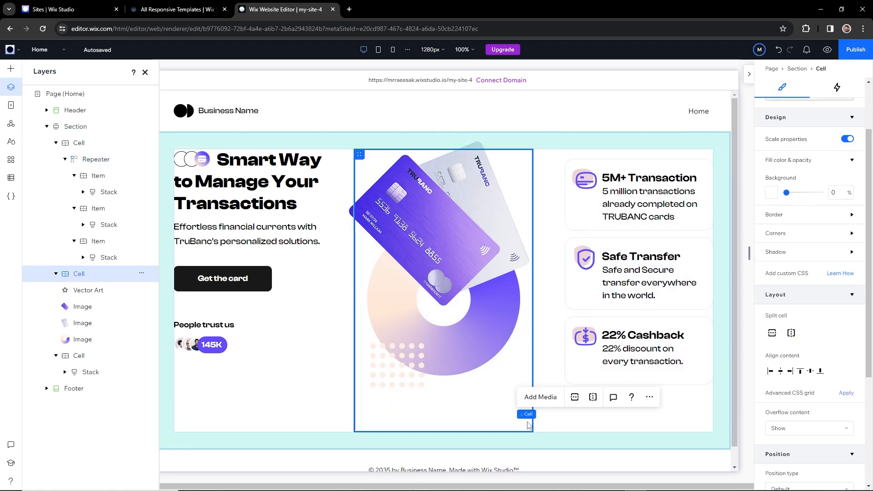
# Move the hero text stack down inside its cell and nudge the repeater down to a Y position of 29 px
pyautogui.click(604, 191)
pyautogui.click(568, 243)
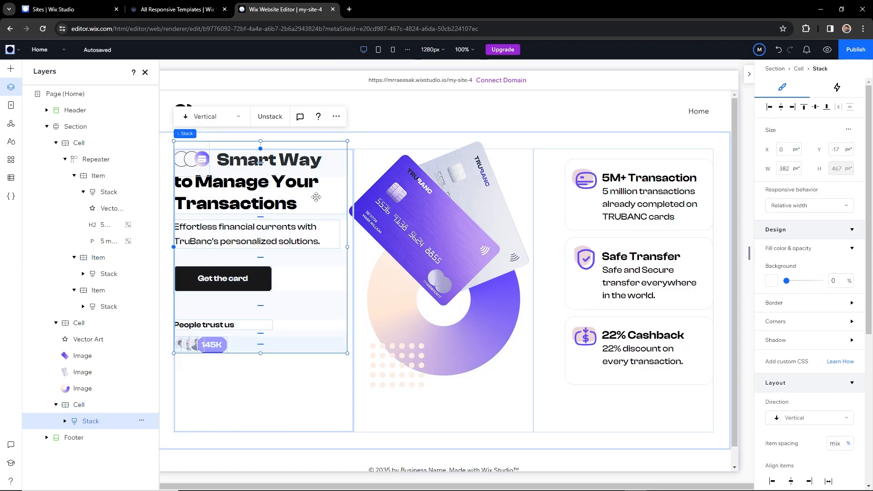
pyautogui.moveTo(313, 195); pyautogui.dragTo(312, 213)
pyautogui.click(570, 227)
pyautogui.moveTo(569, 234); pyautogui.dragTo(570, 236)
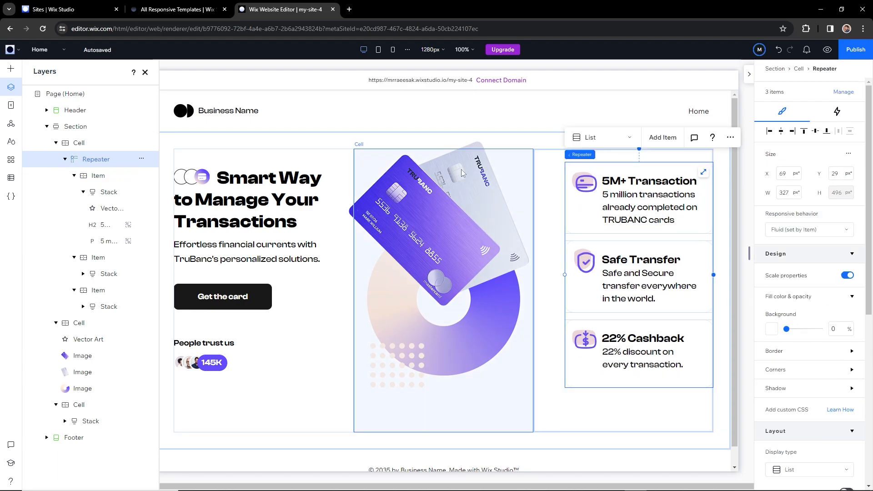
# Set the vertical gap between the repeater items to 25 px
pyautogui.click(549, 243)
pyautogui.click(596, 226)
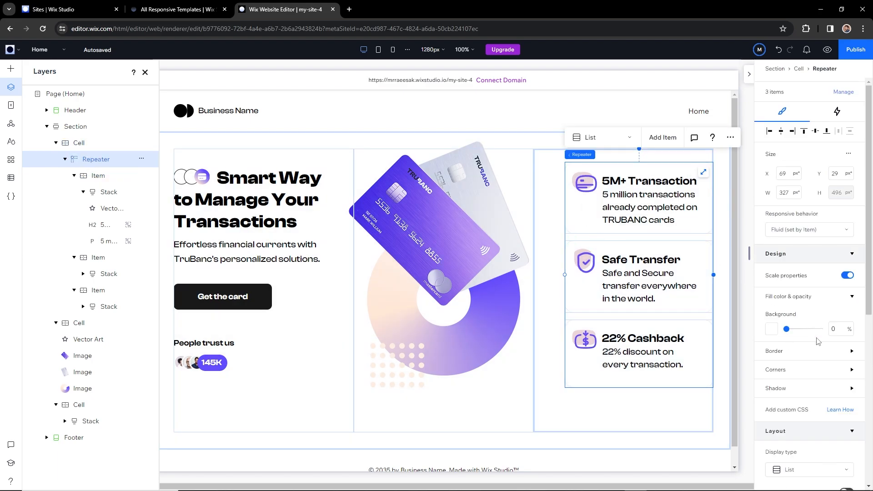
pyautogui.scroll(-3, 835, 386)
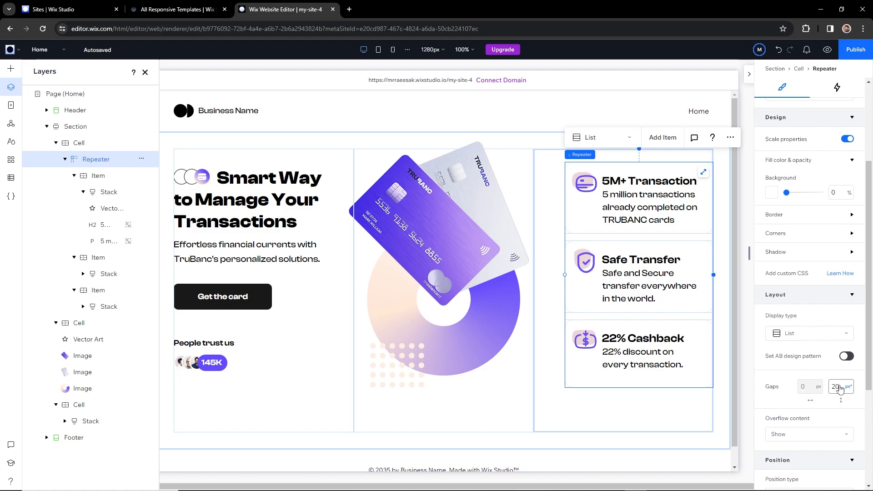
pyautogui.press('Return')
pyautogui.press('Return')
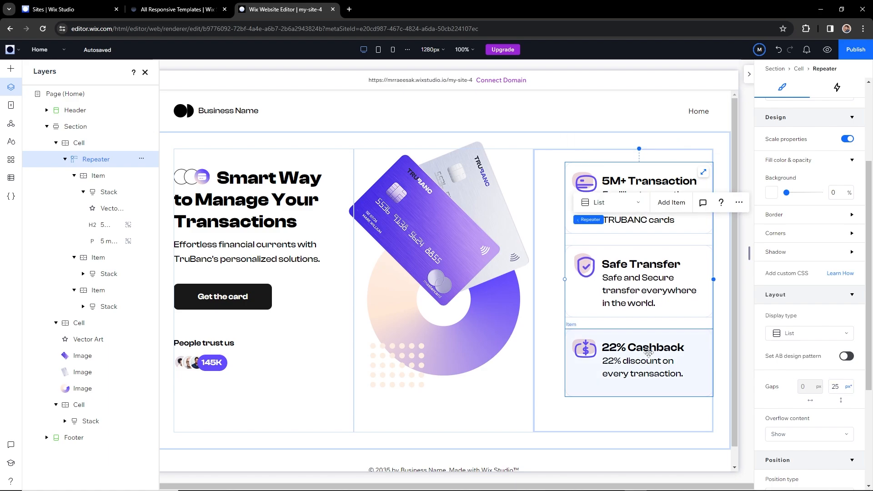
pyautogui.click(550, 322)
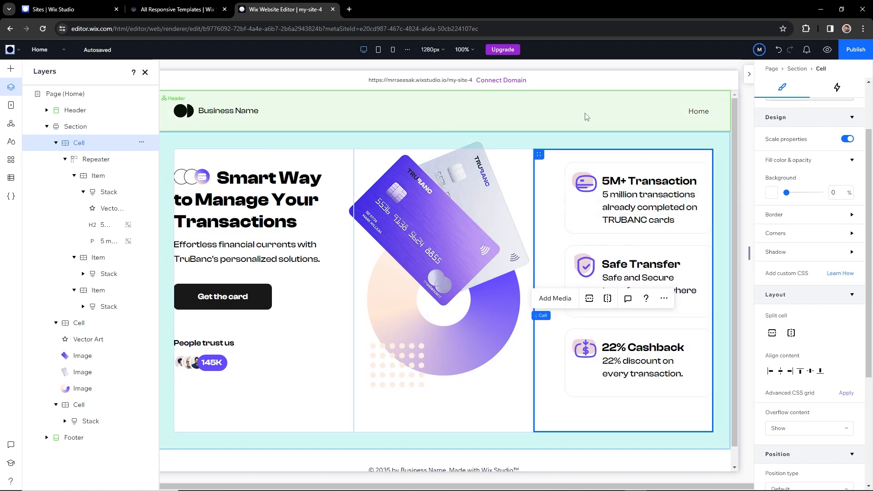
# Replace the header's placeholder logo with trubank-logo.svg from the site files
pyautogui.click(231, 110)
pyautogui.click(220, 111)
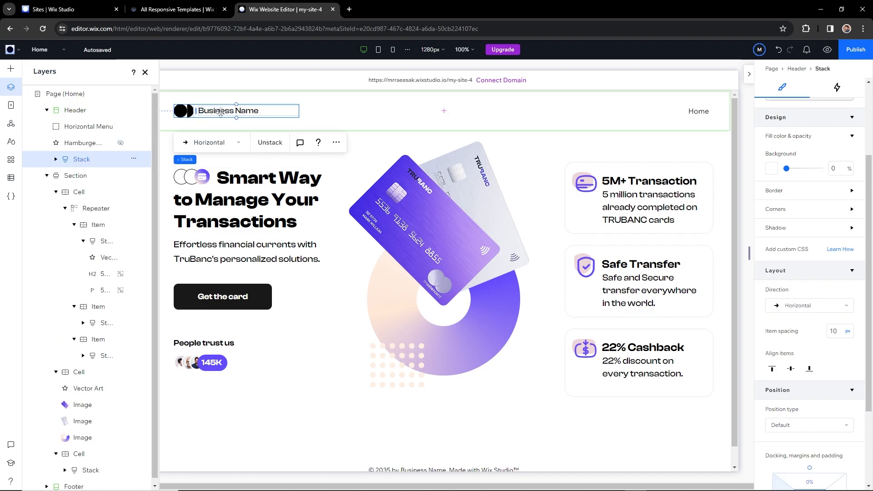
pyautogui.click(219, 113)
pyautogui.click(186, 112)
pyautogui.click(207, 143)
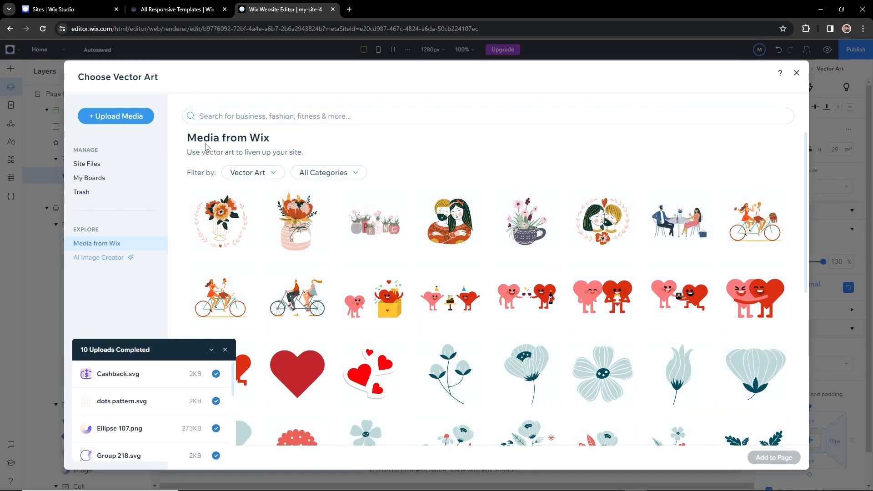
pyautogui.click(105, 165)
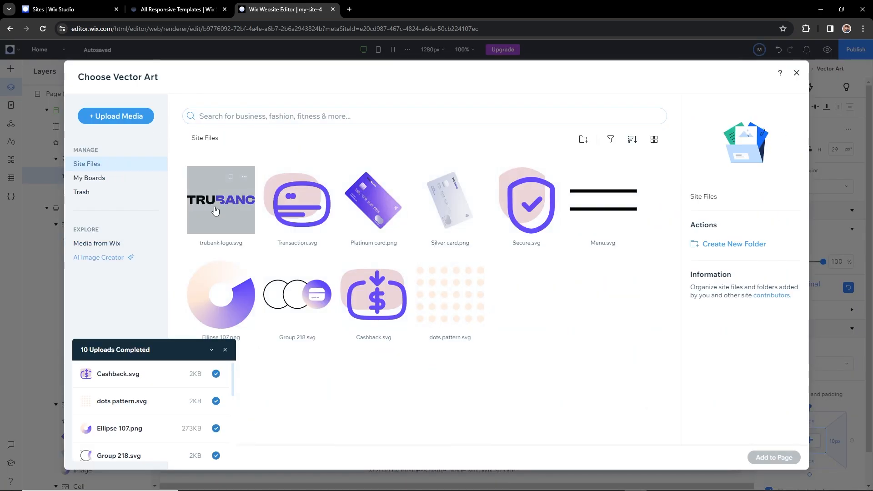
pyautogui.click(213, 207)
pyautogui.click(768, 459)
# Delete the Business Name text from the header and enlarge the TRUBANC logo
pyautogui.click(213, 111)
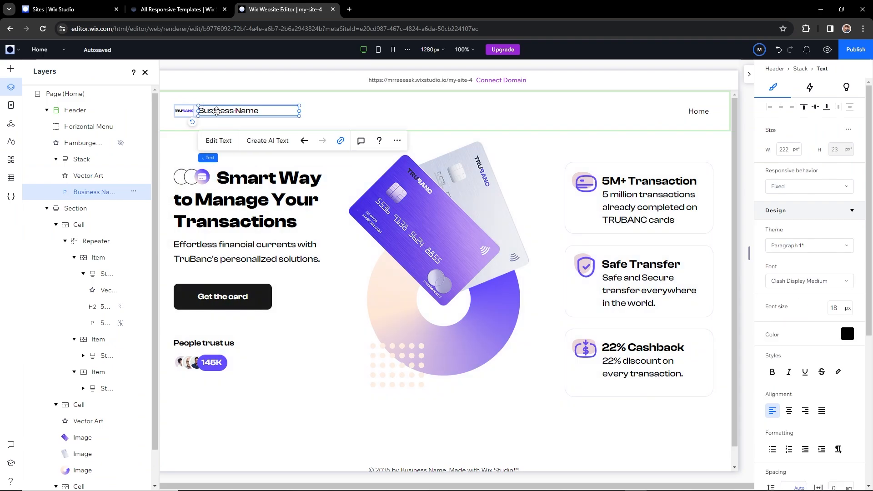
pyautogui.press('Delete')
pyautogui.click(189, 111)
pyautogui.click(187, 112)
pyautogui.moveTo(194, 118); pyautogui.dragTo(231, 118)
pyautogui.click(682, 112)
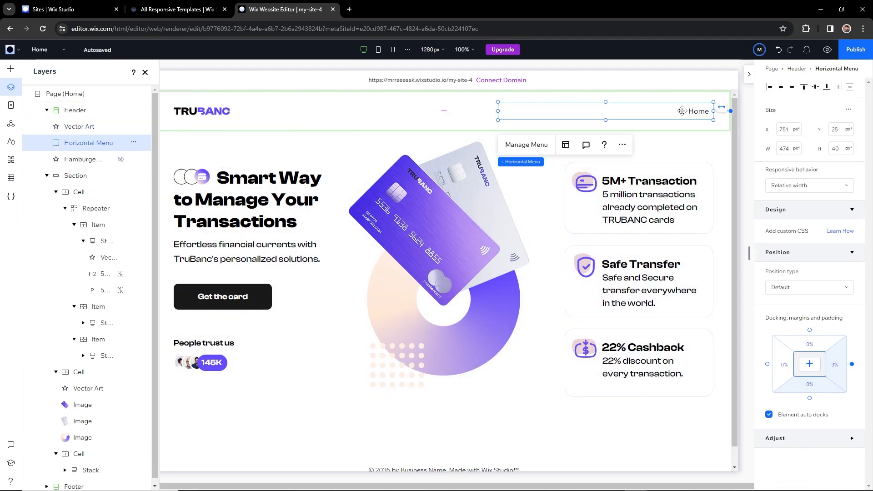
pyautogui.click(525, 145)
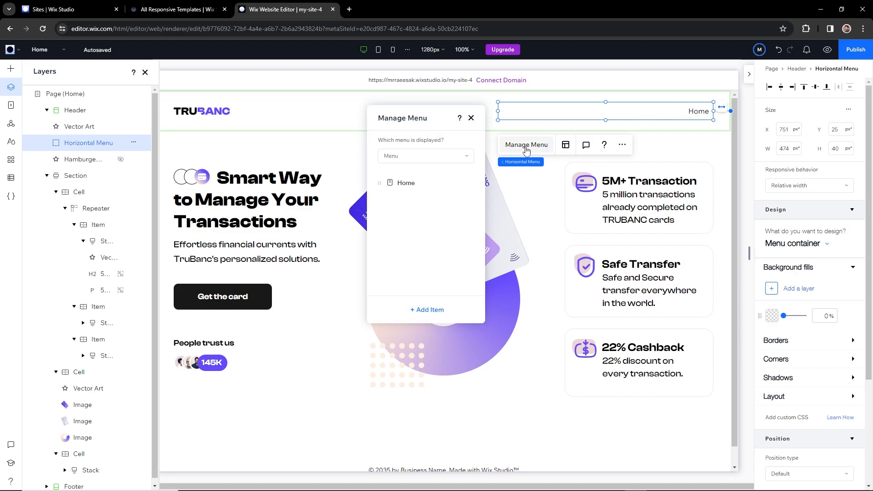
pyautogui.click(430, 309)
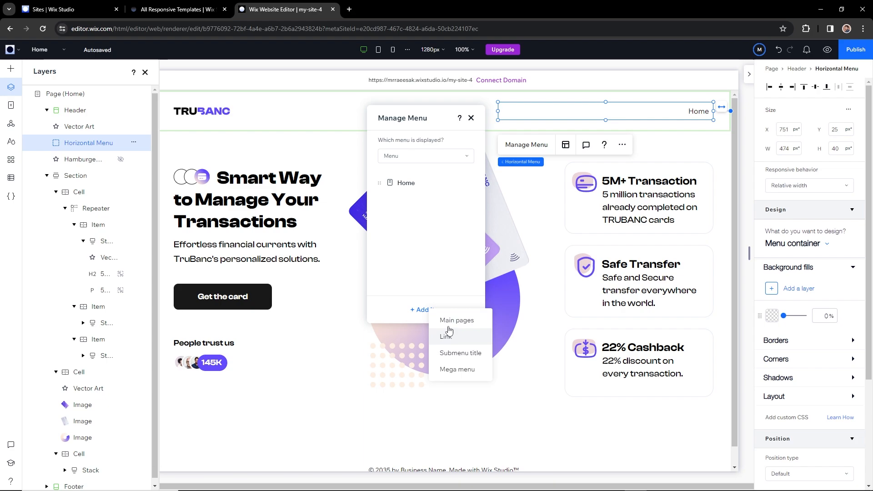
pyautogui.click(411, 251)
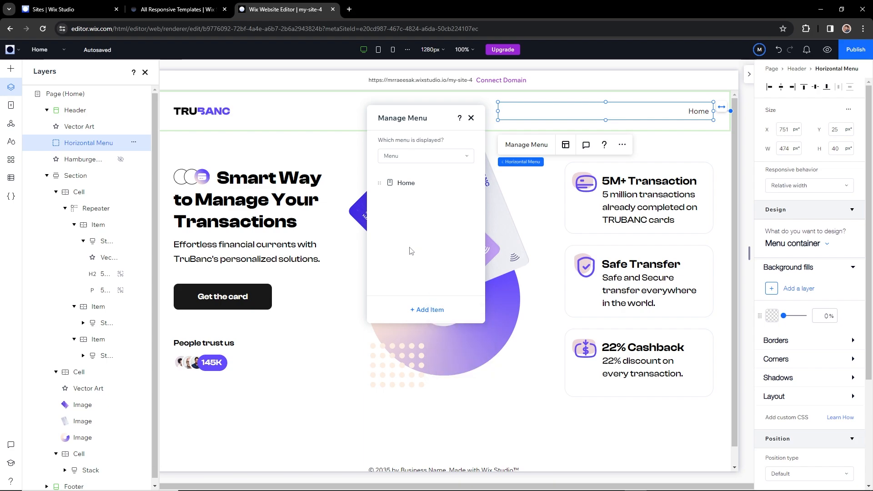
# Add a blank standard page to the site and name it "How it works"
pyautogui.click(145, 73)
pyautogui.click(11, 105)
pyautogui.click(146, 99)
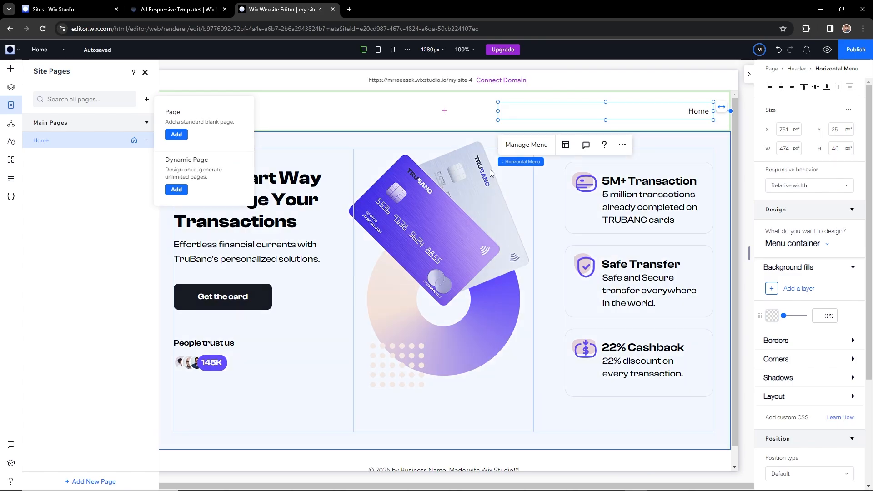
pyautogui.click(188, 136)
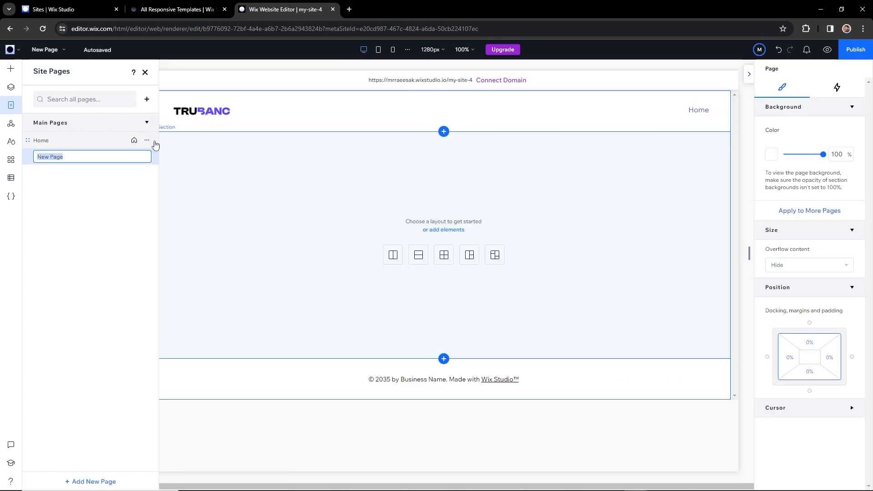
pyautogui.write('How it wo')
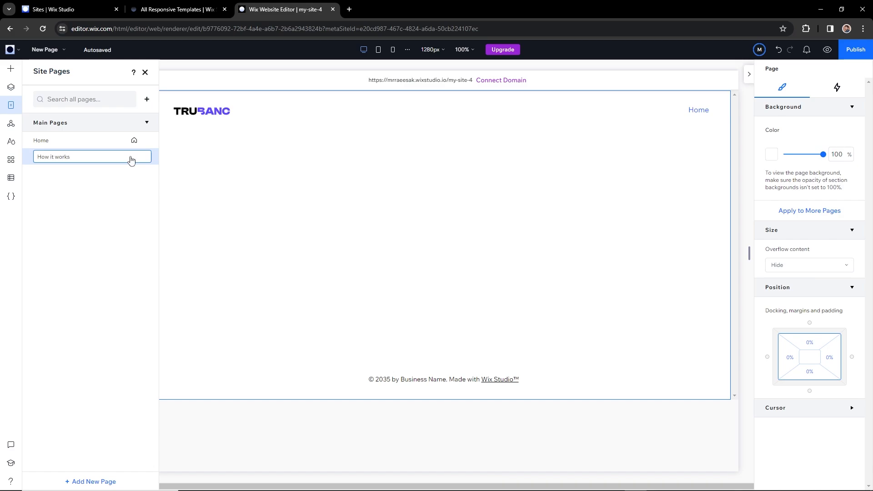
pyautogui.write('rks')
pyautogui.press('Return')
# Add two more blank standard pages to the site, named "Benifits" and "Pricing"
pyautogui.click(146, 99)
pyautogui.click(175, 137)
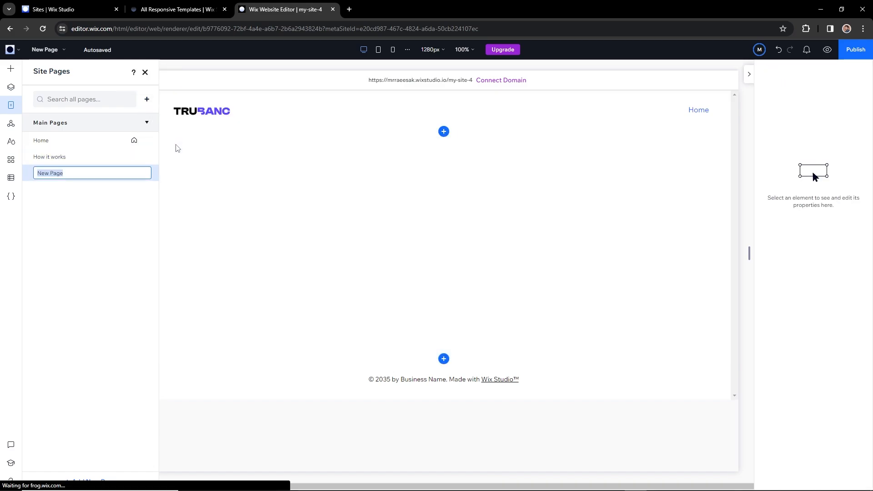
pyautogui.press('Return')
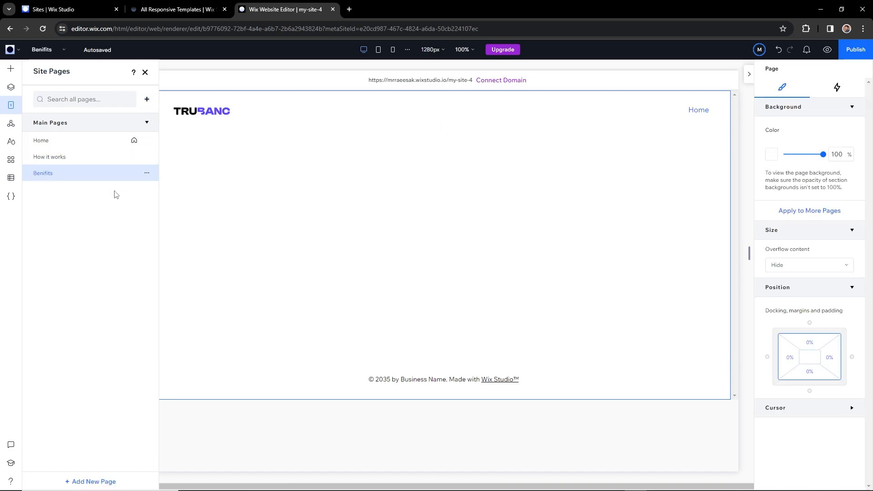
pyautogui.click(146, 99)
pyautogui.click(177, 136)
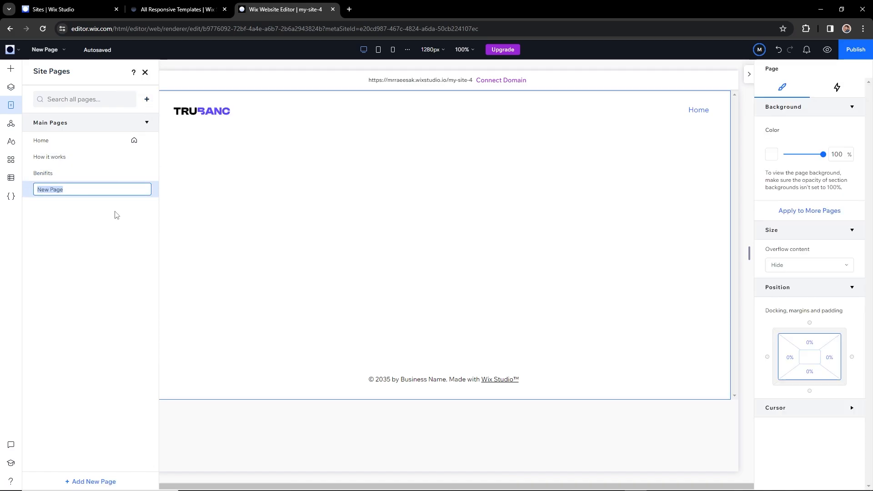
pyautogui.write('Pricing')
pyautogui.press('Return')
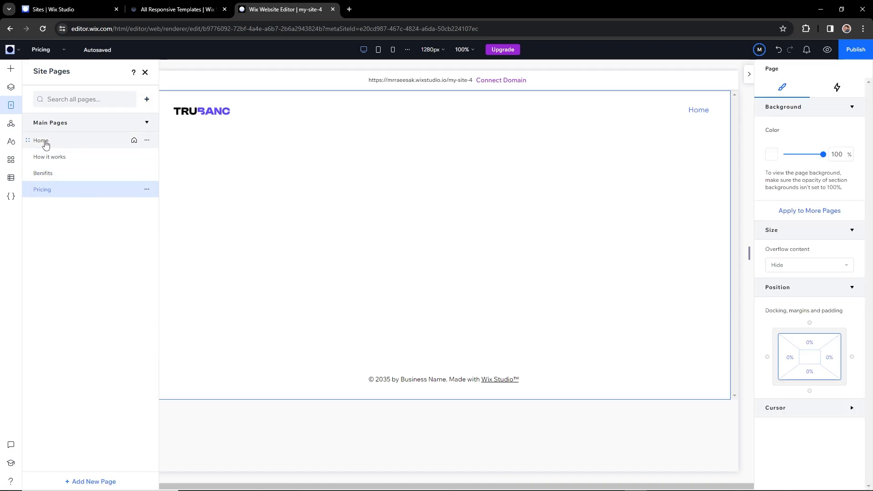
# Return to the Home page and add a link item to the header menu that points to the How it works page
pyautogui.click(54, 141)
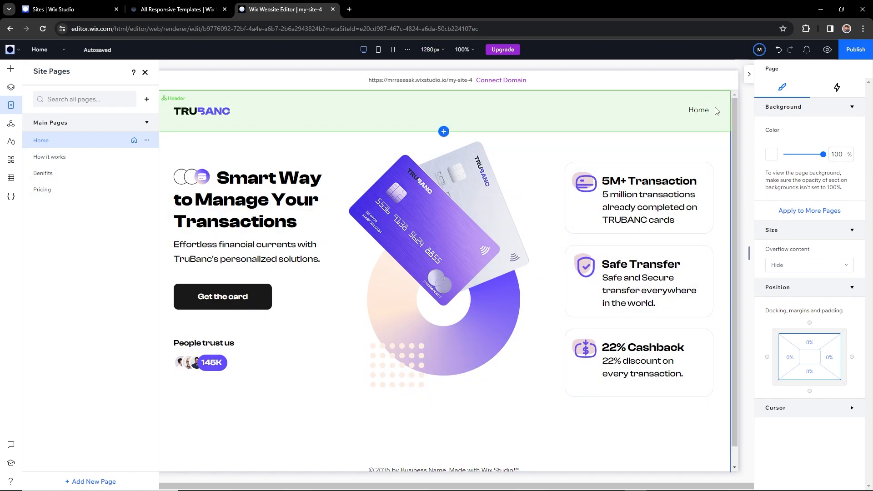
pyautogui.click(645, 116)
pyautogui.click(641, 119)
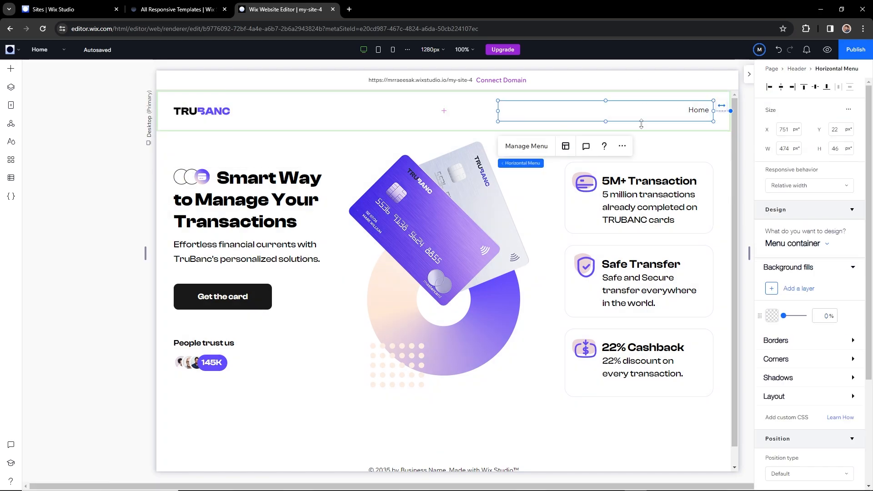
pyautogui.click(526, 146)
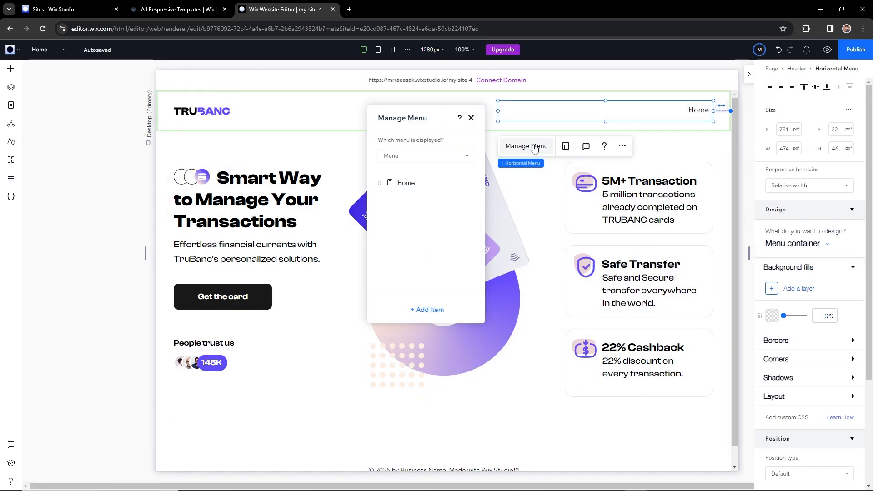
pyautogui.click(430, 311)
pyautogui.click(448, 337)
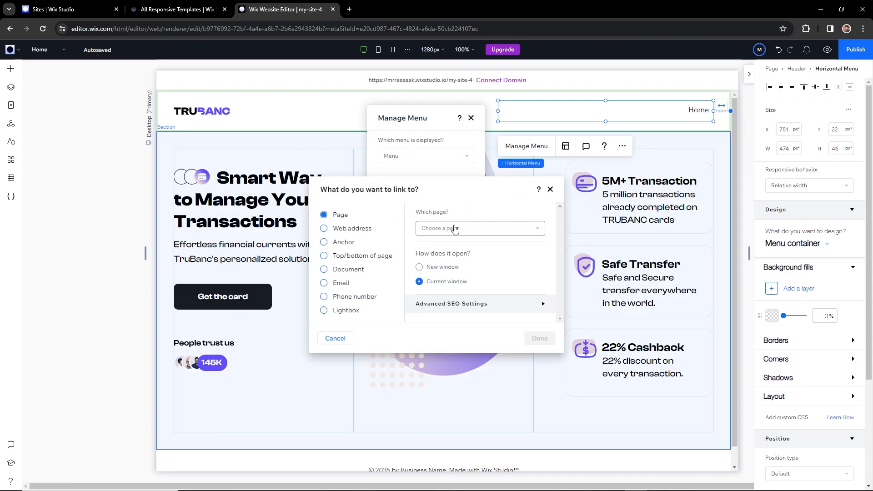
pyautogui.click(461, 232)
pyautogui.click(442, 280)
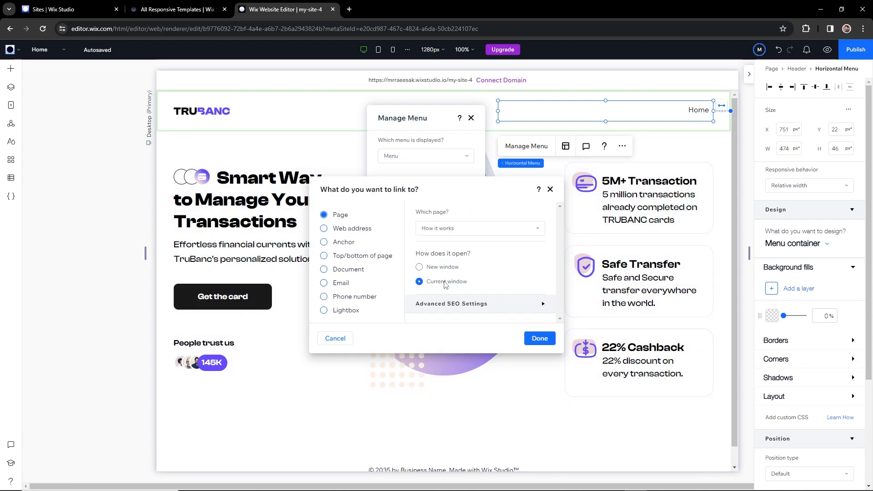
pyautogui.click(536, 337)
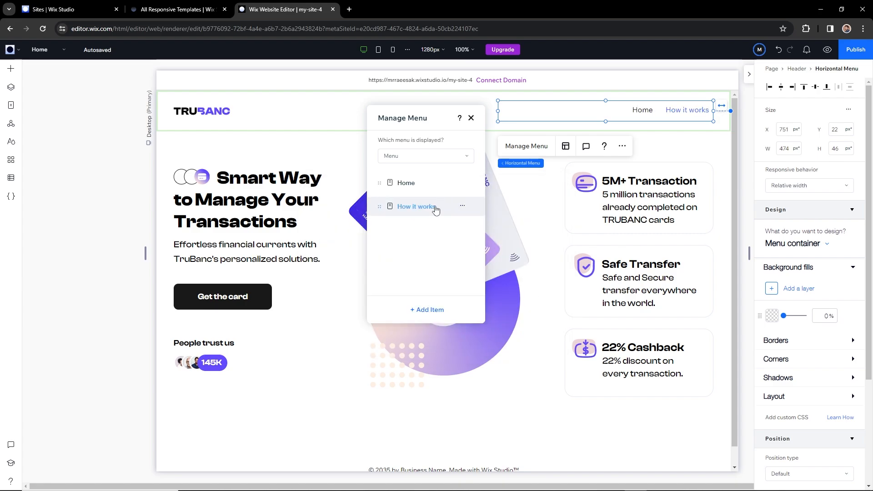
# Add a link item to the header menu that points to the Benifits page
pyautogui.click(428, 309)
pyautogui.click(448, 336)
pyautogui.click(461, 228)
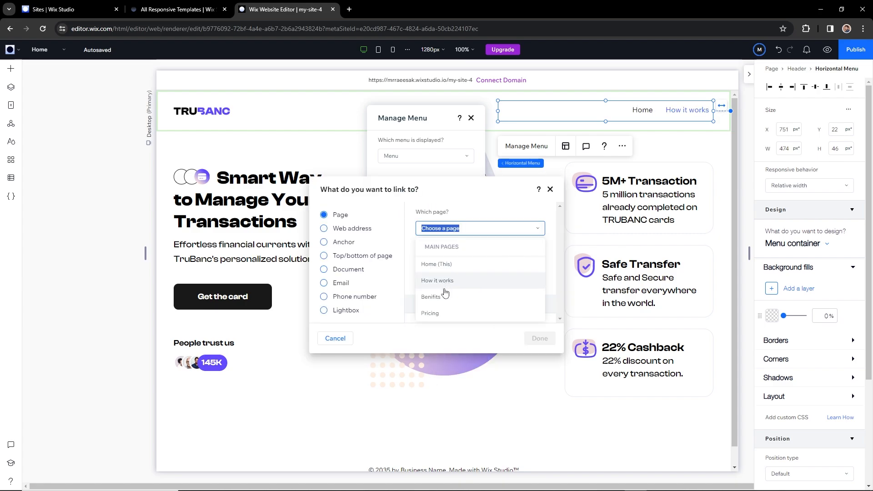
pyautogui.click(444, 293)
pyautogui.click(539, 338)
# Add a header menu link item that points to the Pricing page and close the menu manager
pyautogui.click(429, 309)
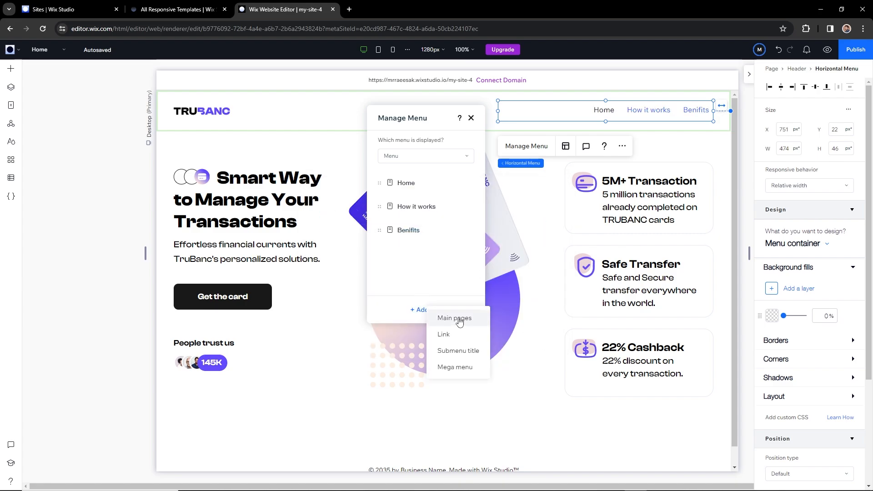
pyautogui.click(446, 334)
pyautogui.click(463, 227)
pyautogui.click(441, 307)
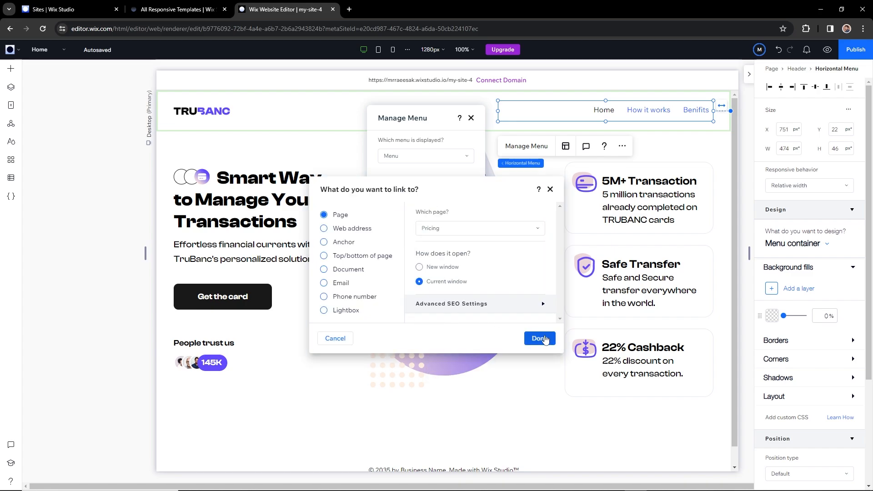
pyautogui.click(537, 335)
pyautogui.click(470, 119)
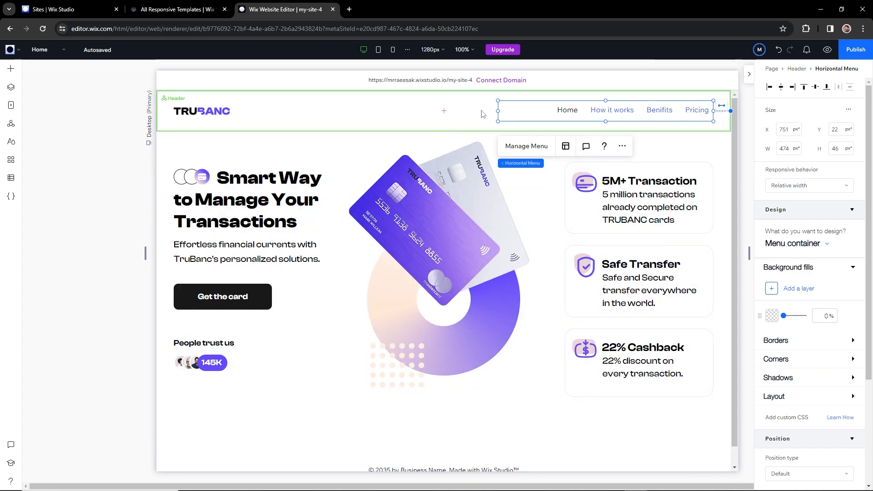
# Shift the header menu left to about X 622 px, leaving room at the header's right end
pyautogui.click(483, 114)
pyautogui.click(622, 110)
pyautogui.moveTo(730, 111); pyautogui.dragTo(668, 111)
pyautogui.click(678, 118)
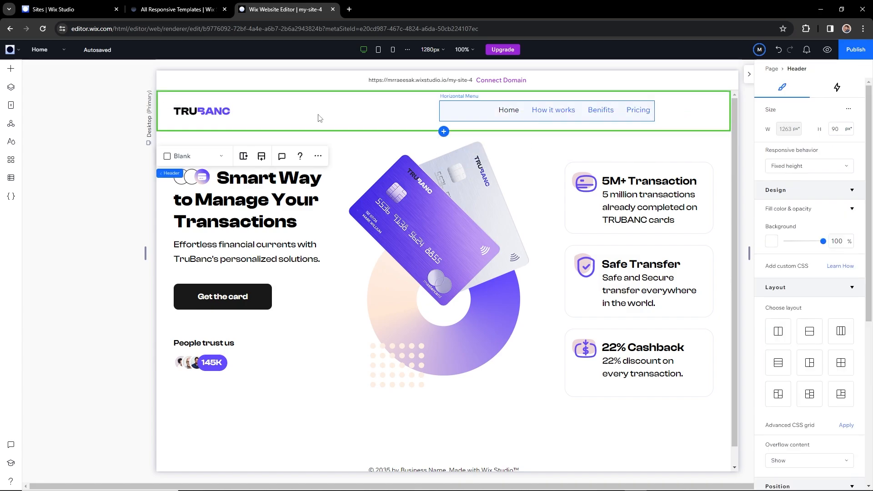
# Add a black Start Now button to the header after the Pricing link, about 111 px wide
pyautogui.click(11, 69)
pyautogui.moveTo(126, 175); pyautogui.dragTo(702, 116)
pyautogui.moveTo(649, 111); pyautogui.dragTo(662, 111)
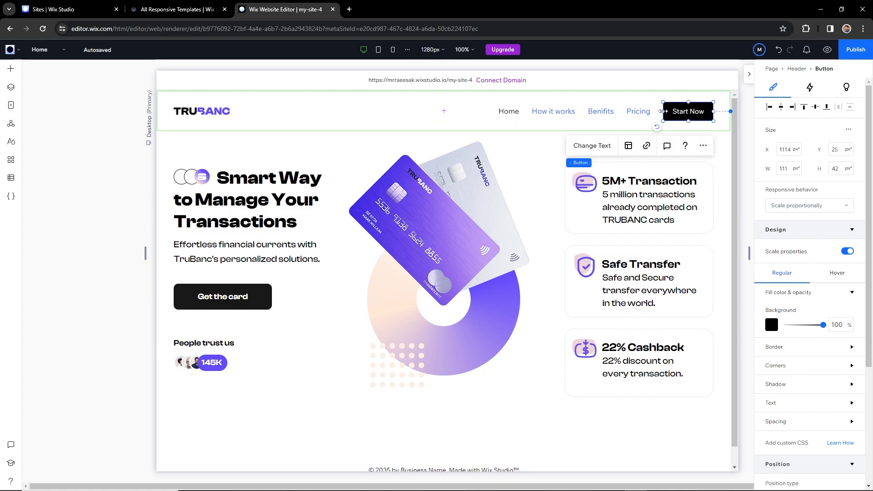
# Set the header button's background opacity to 0% and its corner radius to 10 px on all corners
pyautogui.click(786, 325)
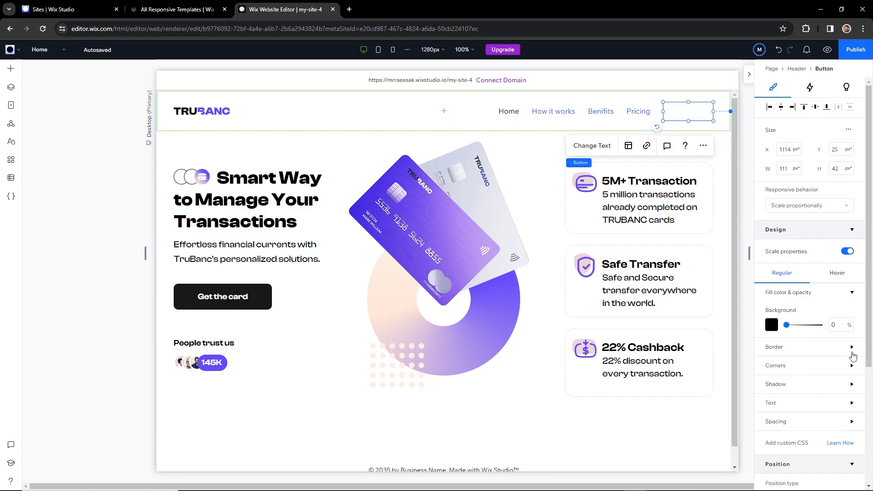
pyautogui.click(851, 347)
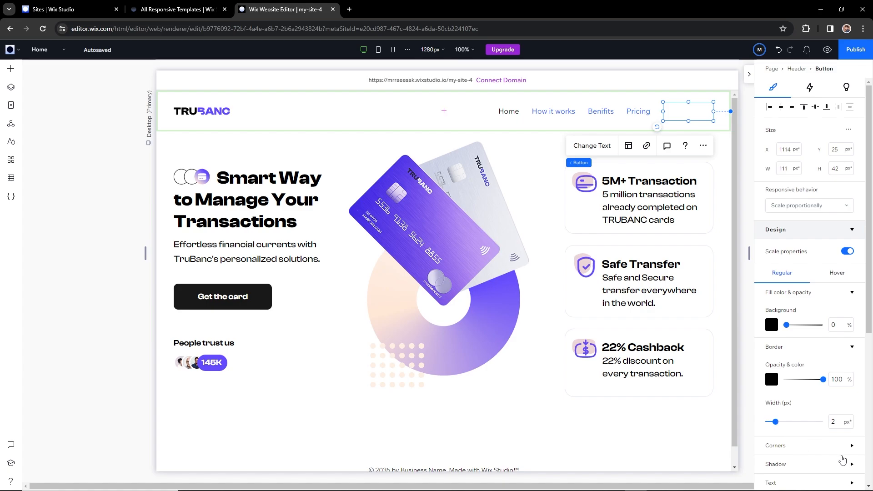
pyautogui.click(851, 447)
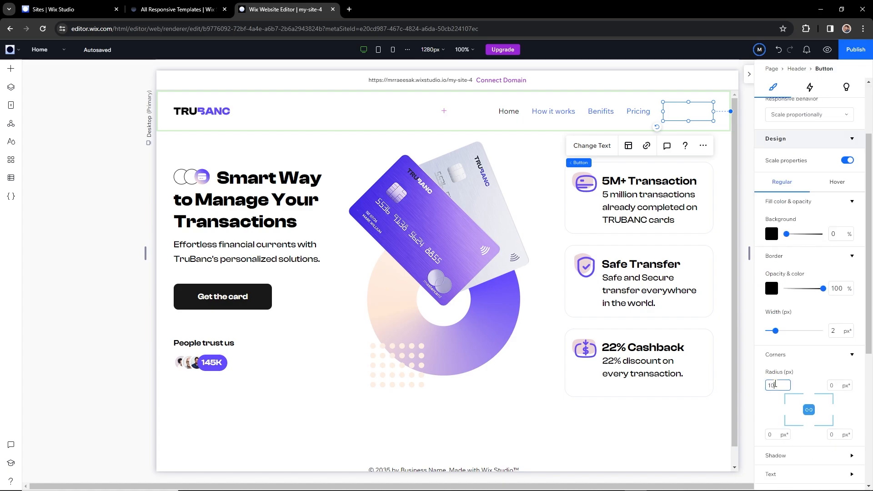
pyautogui.scroll(-2, 776, 387)
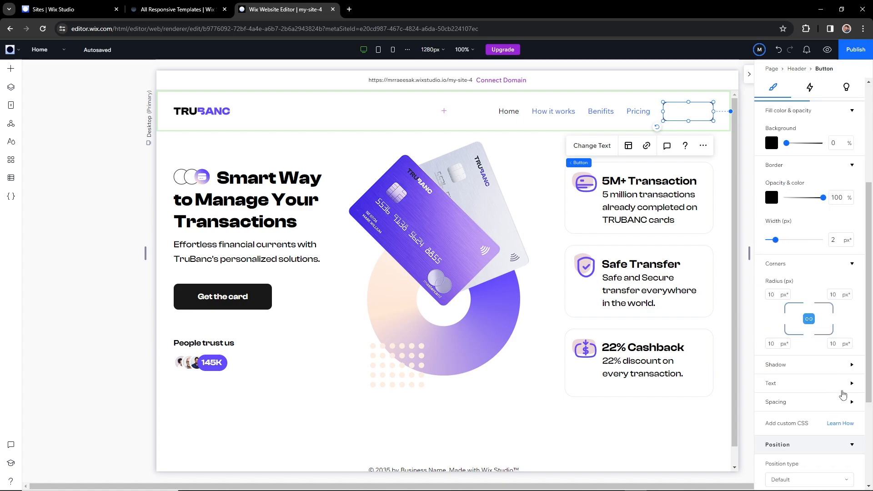
# Set the header button's text color to black (#000000) and its font to Clash Display Semibold
pyautogui.click(850, 387)
pyautogui.click(847, 269)
pyautogui.click(853, 327)
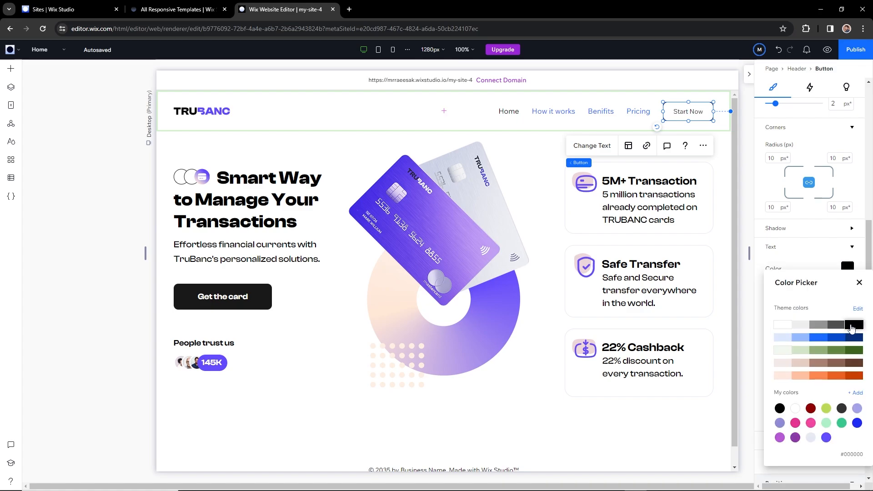
pyautogui.click(798, 256)
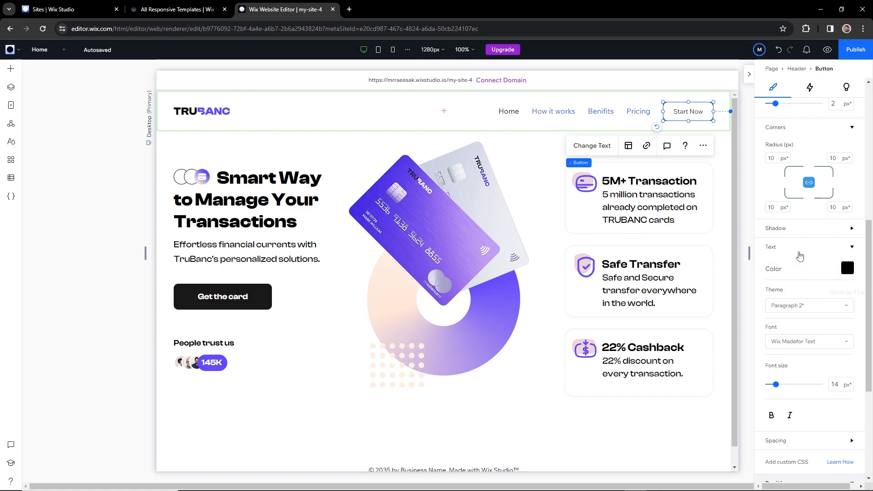
pyautogui.click(823, 341)
pyautogui.write('Clash Display Bold')
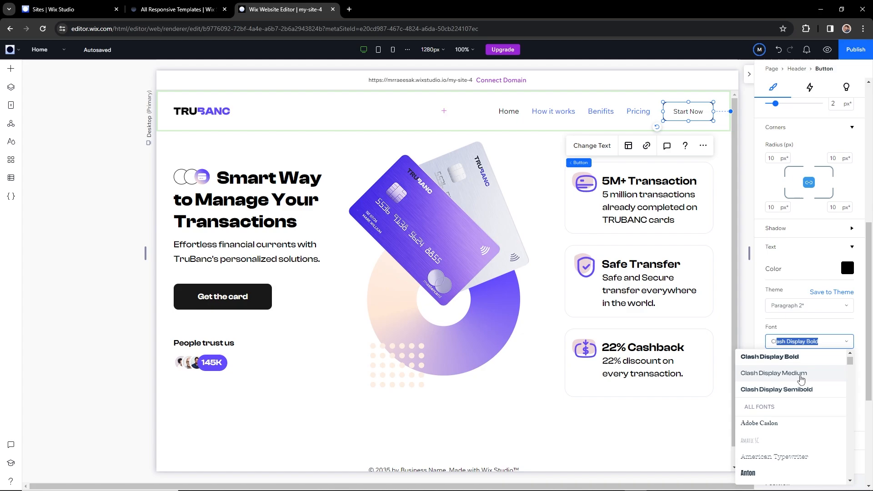
pyautogui.click(776, 389)
# Change the header button's text to "Sign in" and narrow the button to about 92 px
pyautogui.click(603, 150)
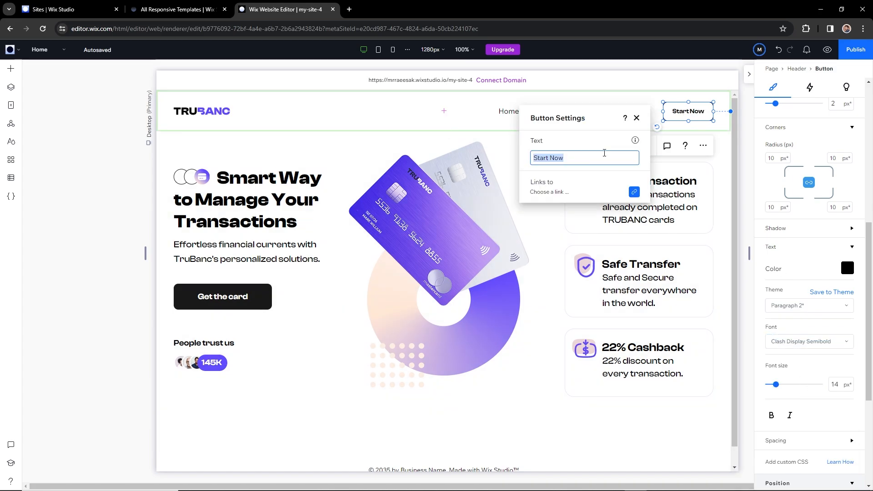
pyautogui.press('Return')
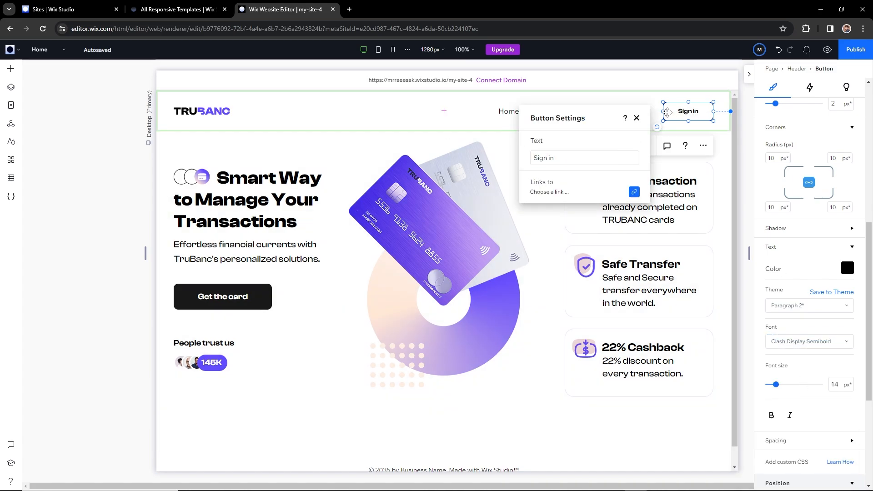
pyautogui.moveTo(663, 112); pyautogui.dragTo(673, 112)
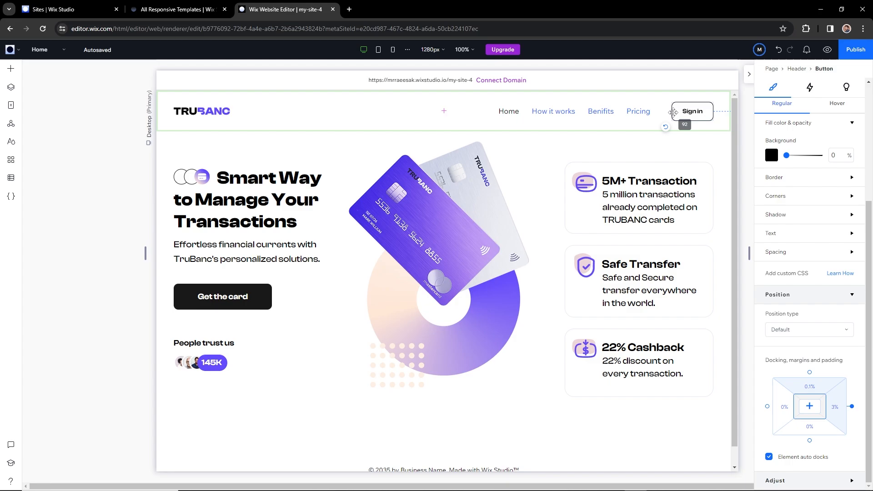
pyautogui.click(706, 139)
# Set the text color of the header menu's items in the Regular state to black
pyautogui.click(489, 113)
pyautogui.click(590, 112)
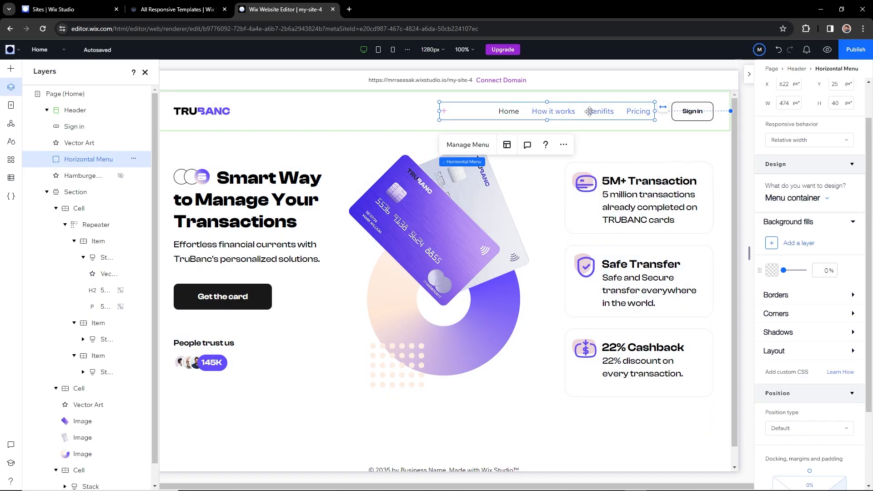
pyautogui.click(804, 198)
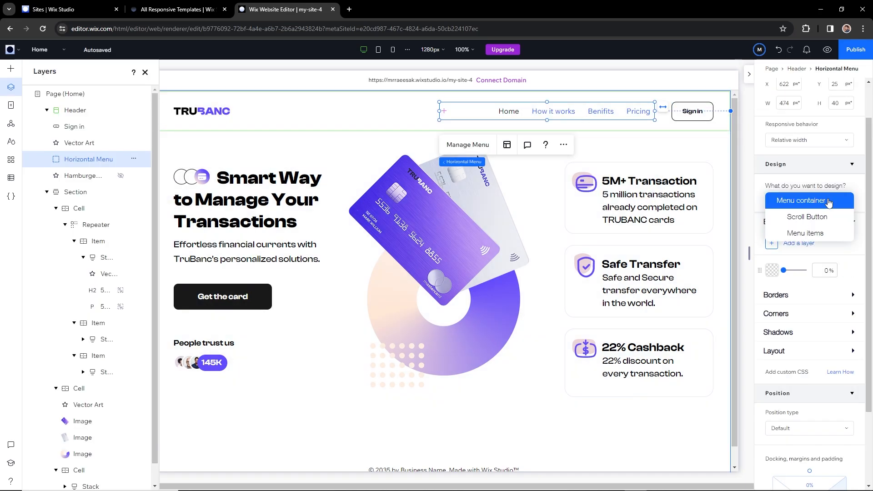
pyautogui.click(805, 233)
pyautogui.click(851, 327)
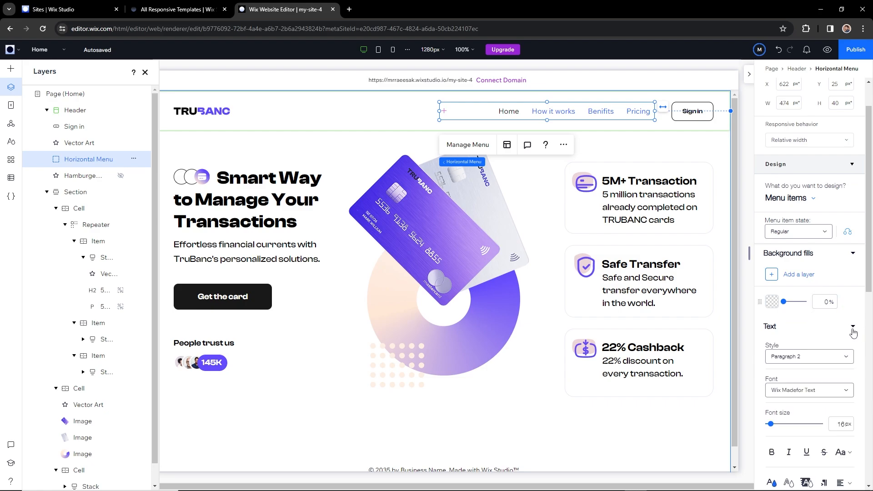
pyautogui.scroll(-1, 814, 372)
pyautogui.click(771, 440)
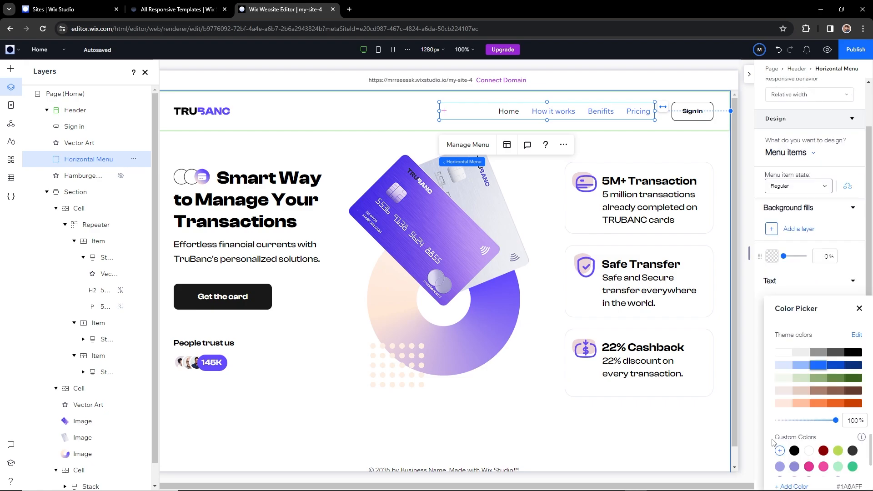
pyautogui.click(851, 352)
# Change the font of the header menu items to Clash Display Medium
pyautogui.click(810, 347)
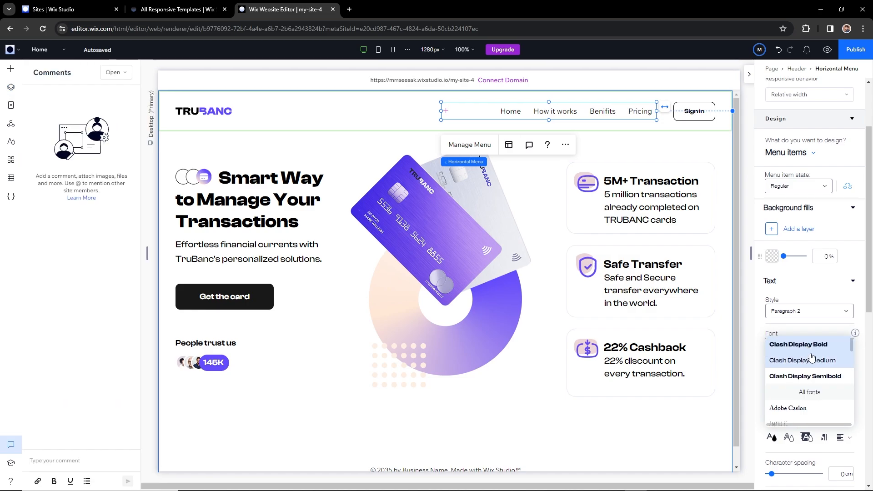
pyautogui.click(809, 356)
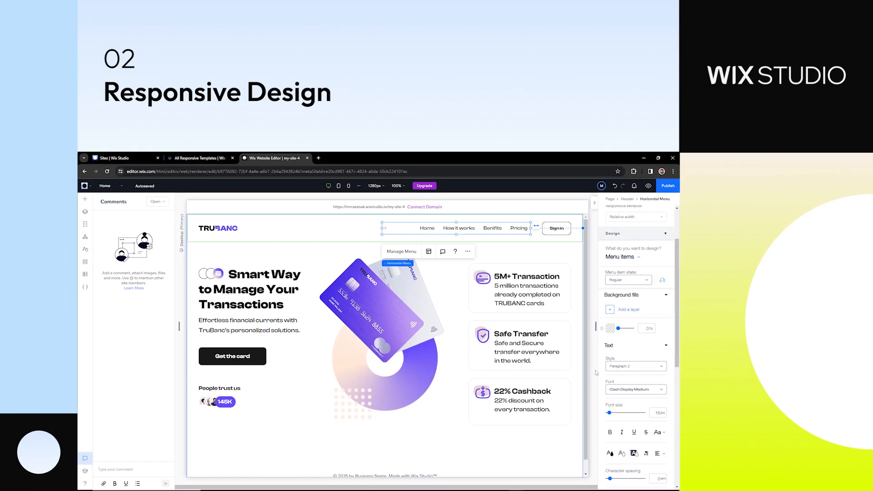
pyautogui.click(596, 372)
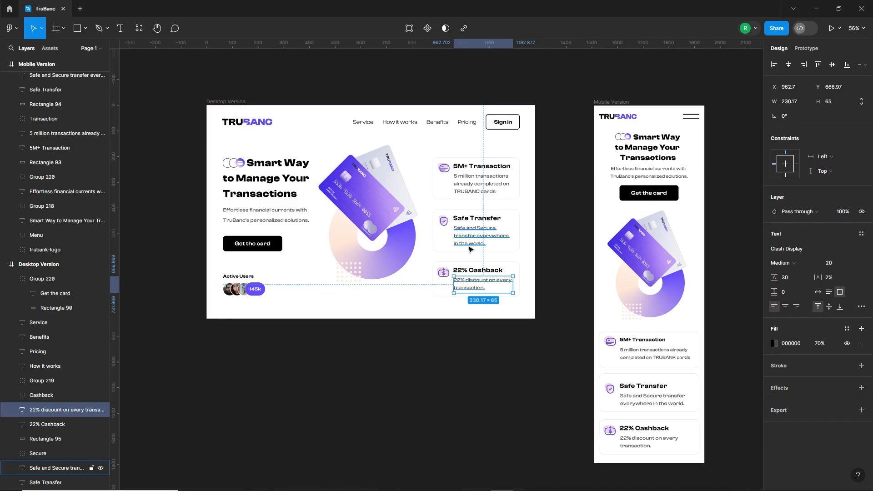
# Examine the Mobile Version frame beside the Desktop Version in the Figma design
pyautogui.click(409, 337)
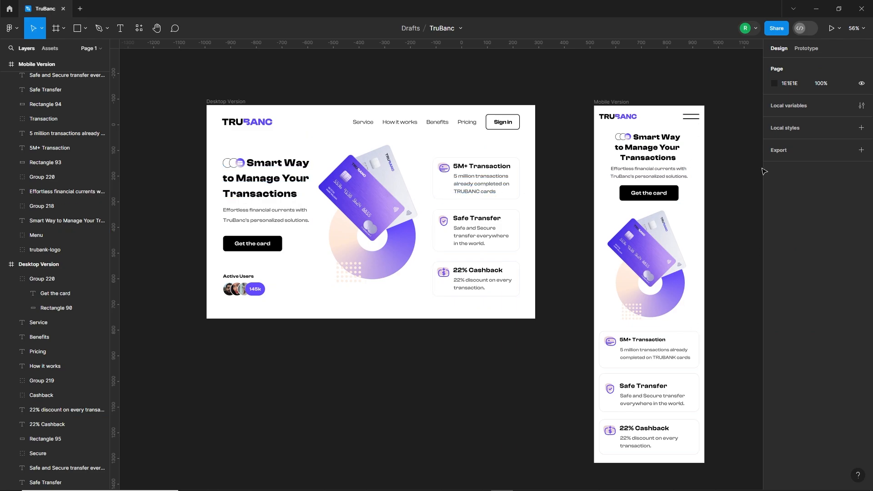
pyautogui.scroll(3, 699, 130)
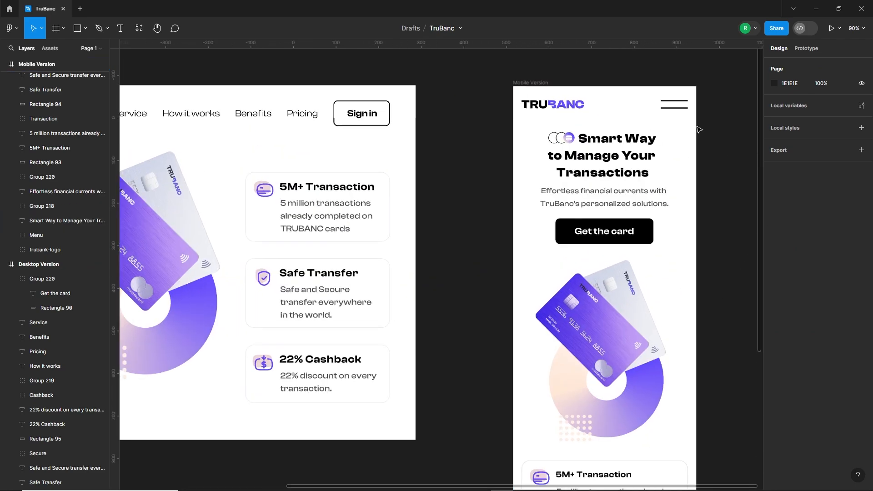
pyautogui.scroll(-6, 664, 191)
pyautogui.scroll(4, 631, 249)
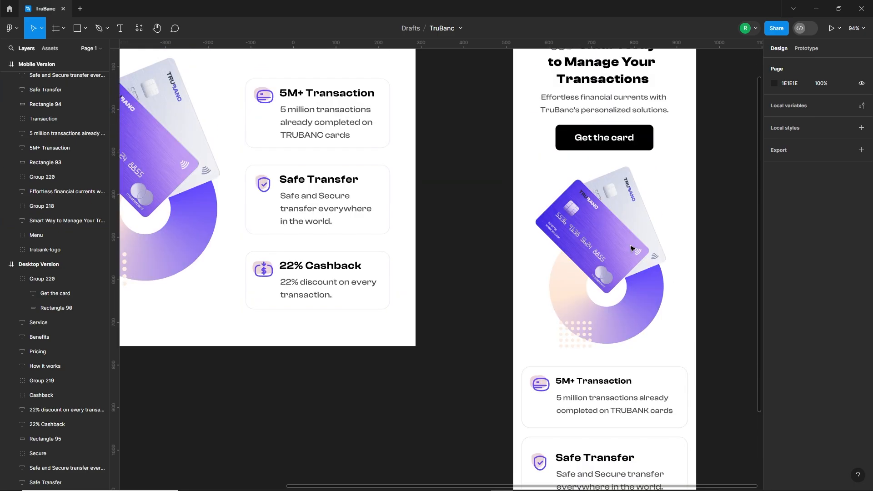
pyautogui.scroll(-5, 559, 257)
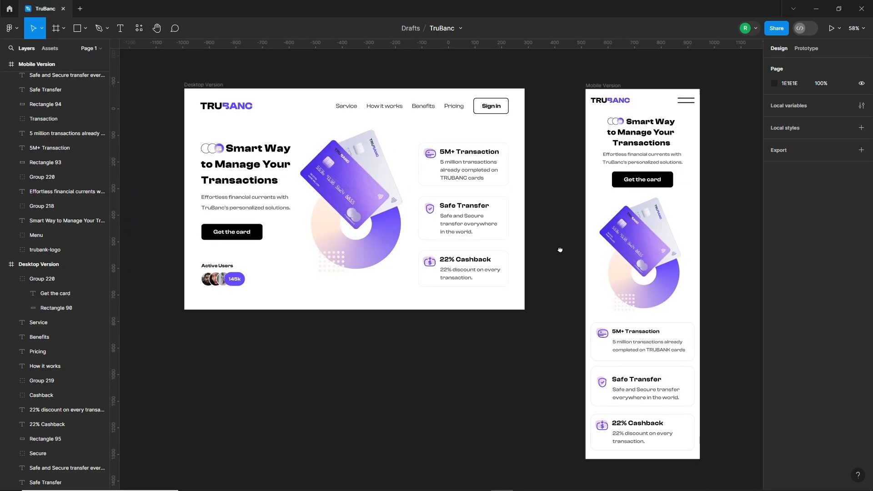
# Switch to Wix Studio, open the tablet breakpoint, and hide the Sign in button in the header
pyautogui.hotkey('alt', 'Tab')
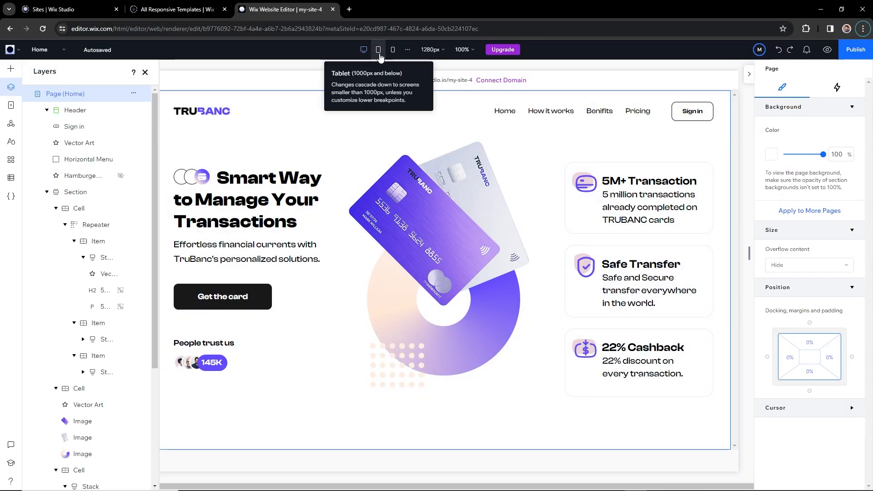
pyautogui.click(378, 50)
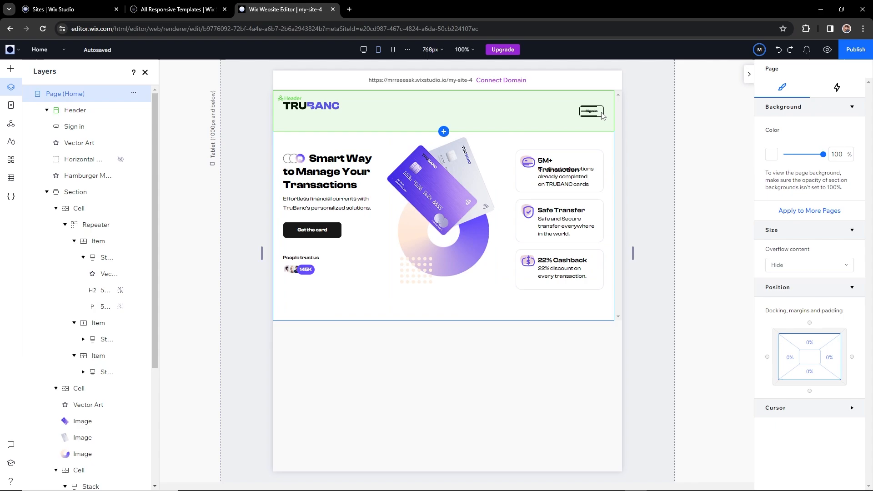
pyautogui.click(602, 115)
pyautogui.click(599, 111)
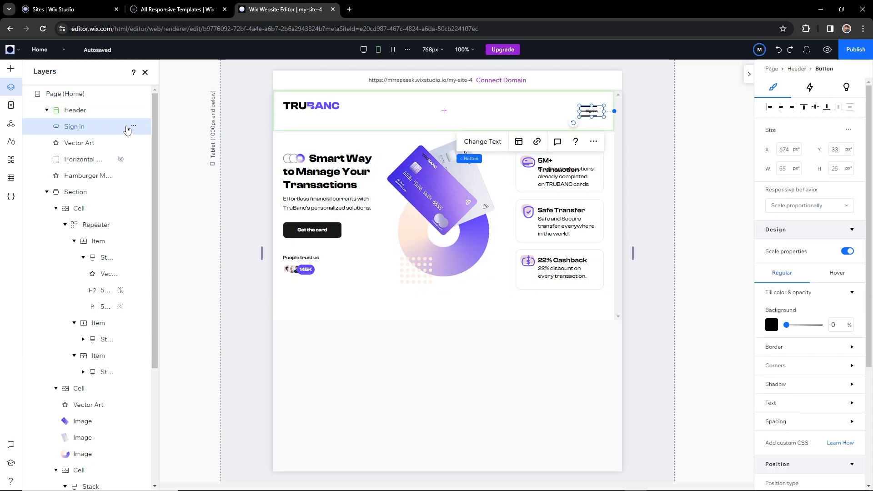
pyautogui.click(133, 127)
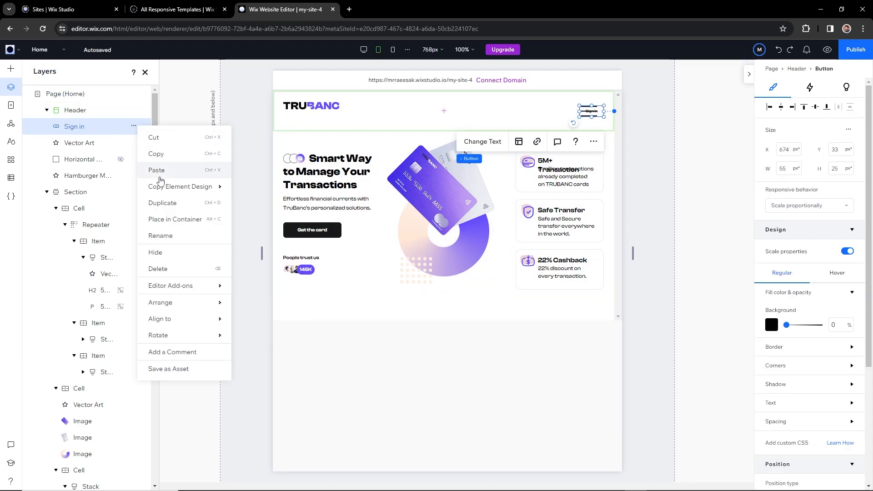
pyautogui.click(166, 256)
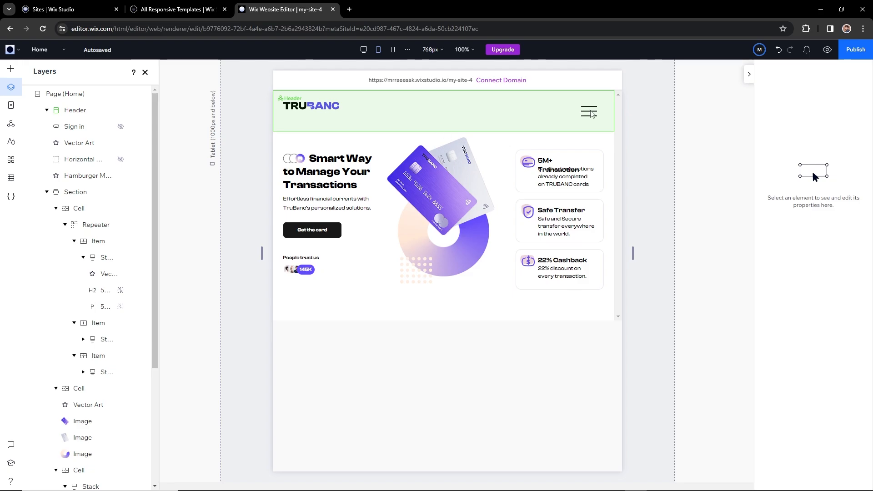
# Replace the tablet header's hamburger menu icon with the two-line menu vector from the site files
pyautogui.click(591, 113)
pyautogui.click(591, 114)
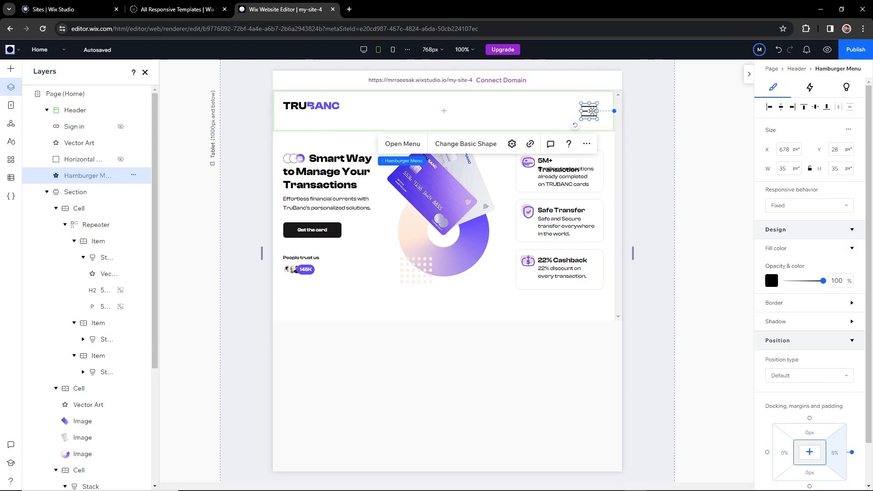
pyautogui.click(464, 144)
pyautogui.click(89, 168)
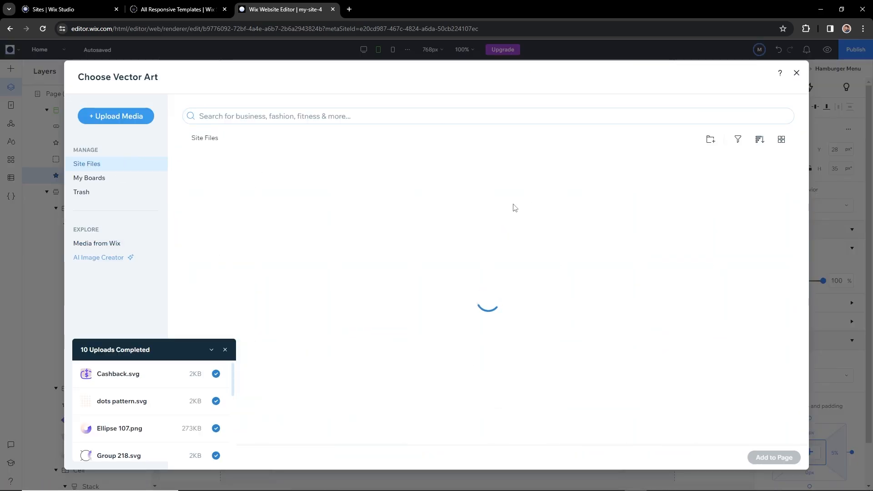
pyautogui.click(602, 200)
pyautogui.click(774, 457)
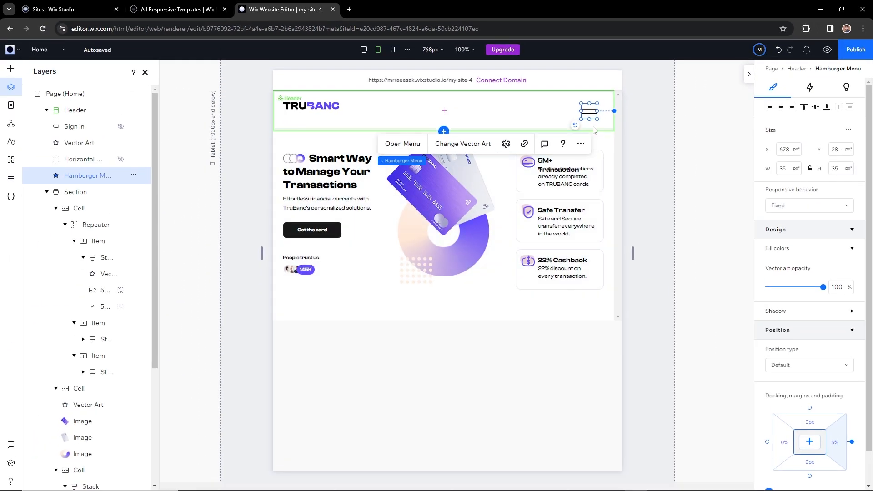
# At the 390 px mobile breakpoint, change the hero section's layout from columns to Rows
pyautogui.click(822, 327)
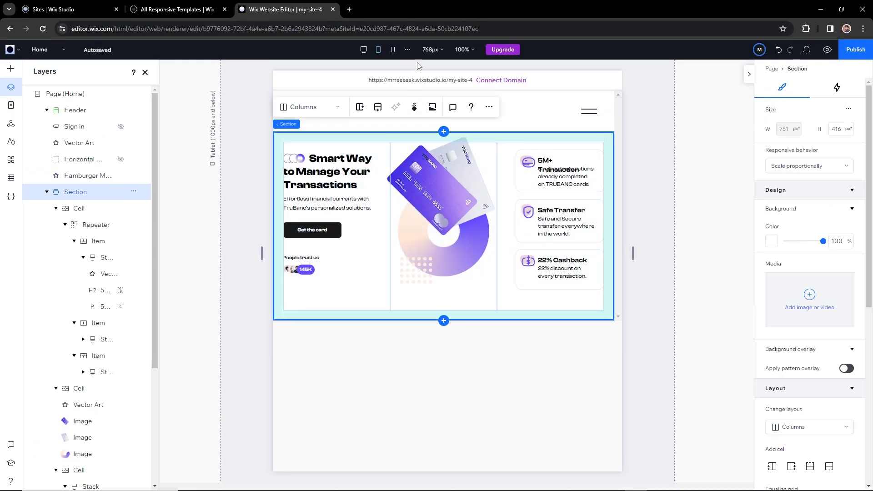
pyautogui.click(368, 103)
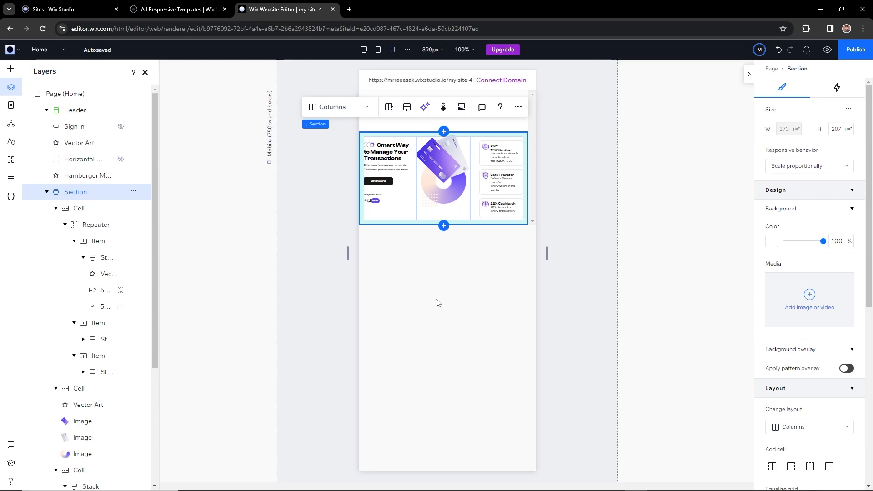
pyautogui.scroll(-4, 796, 273)
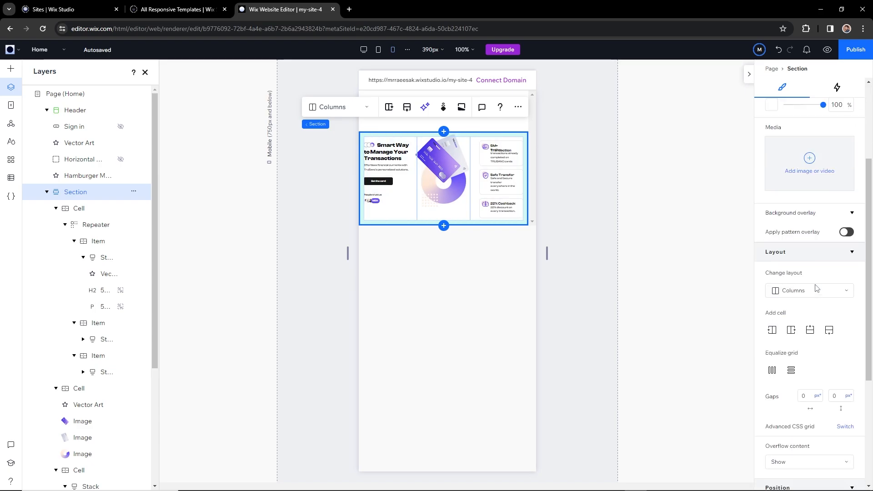
pyautogui.click(804, 245)
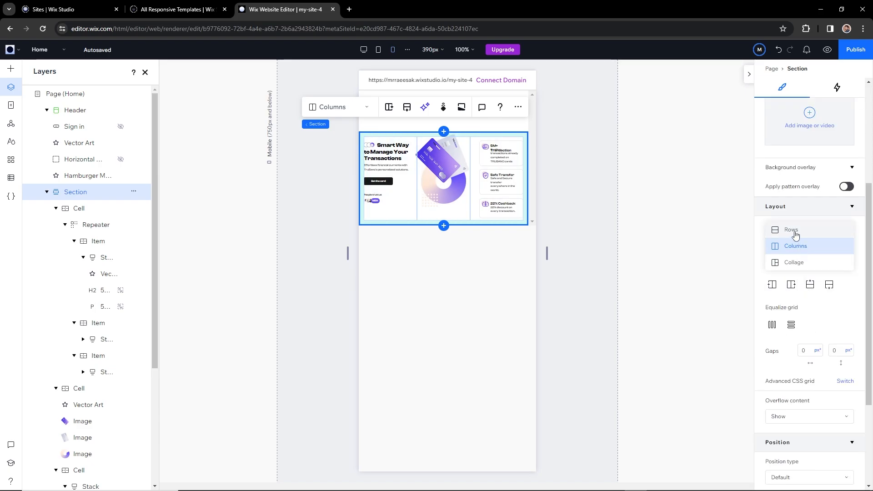
pyautogui.click(791, 230)
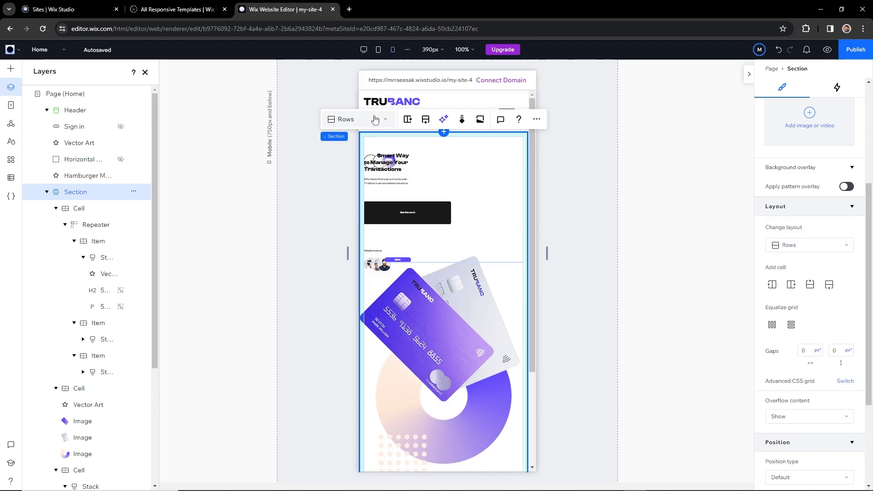
pyautogui.click(560, 219)
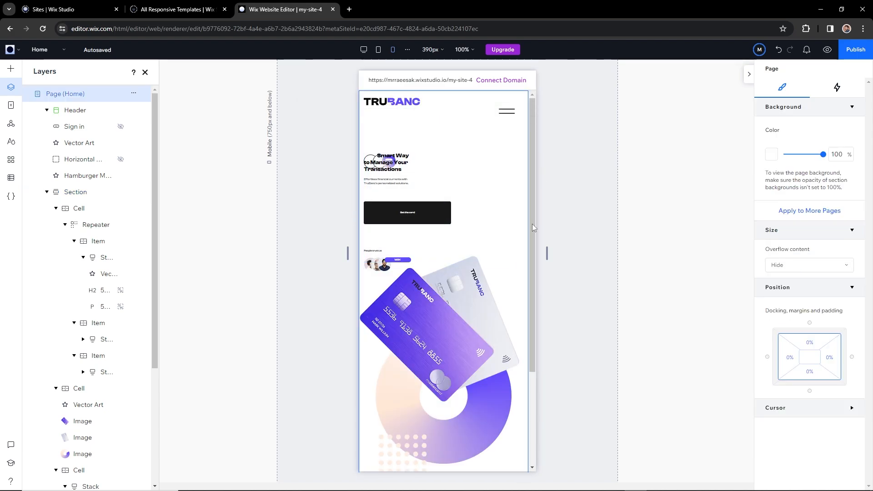
pyautogui.scroll(-3, 435, 296)
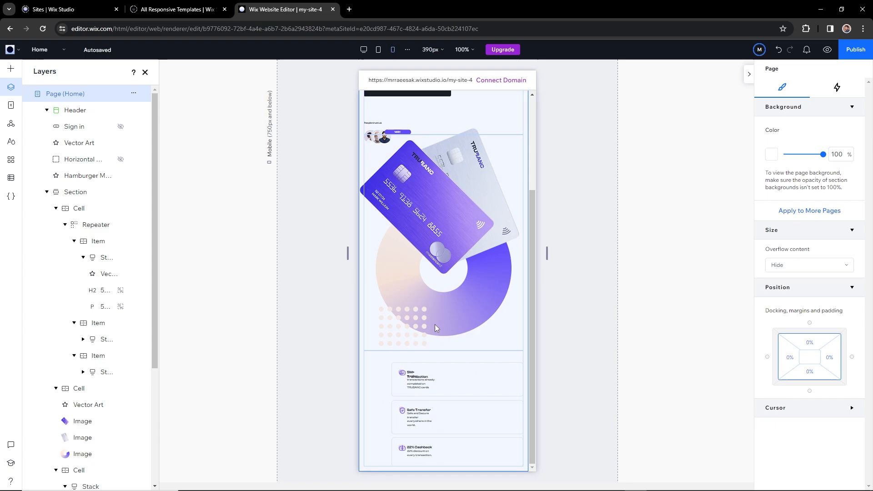
pyautogui.scroll(3, 437, 326)
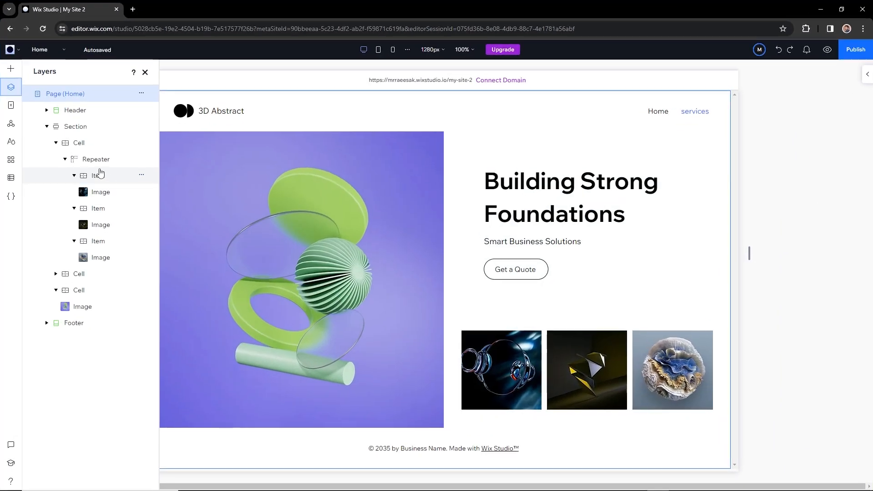
# Switch to My Site 2, generate a Responsive AI design for the hero section, preview it at 320 px mobile width, and apply it
pyautogui.click(124, 240)
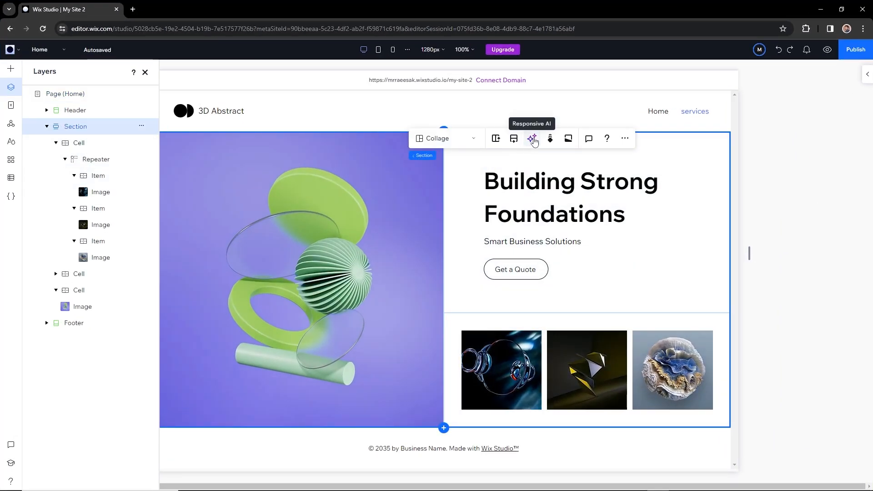
pyautogui.click(532, 139)
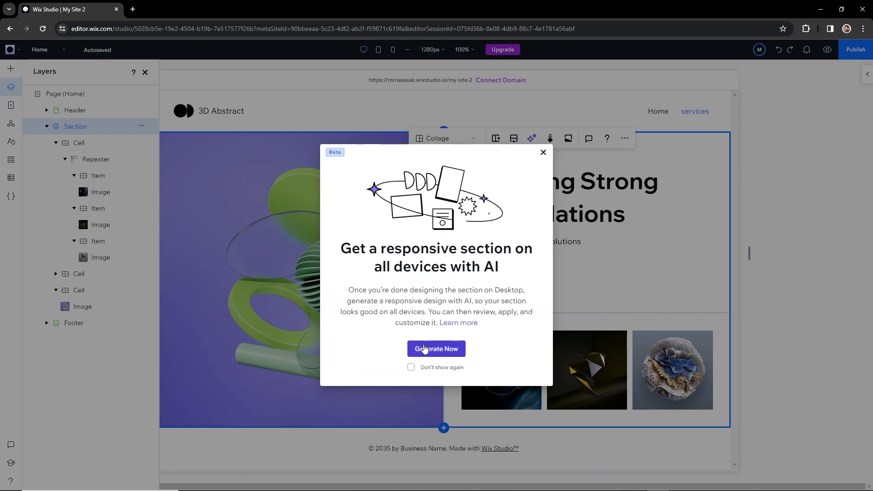
pyautogui.click(430, 349)
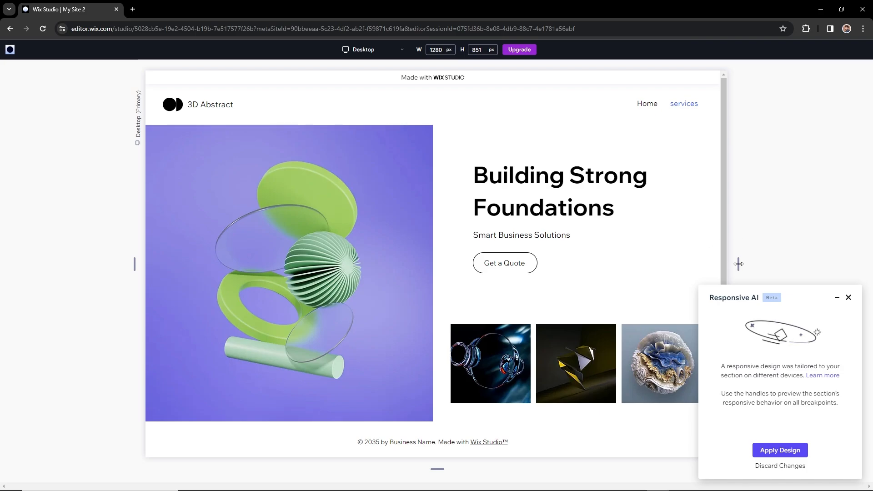
pyautogui.moveTo(738, 263); pyautogui.dragTo(520, 266)
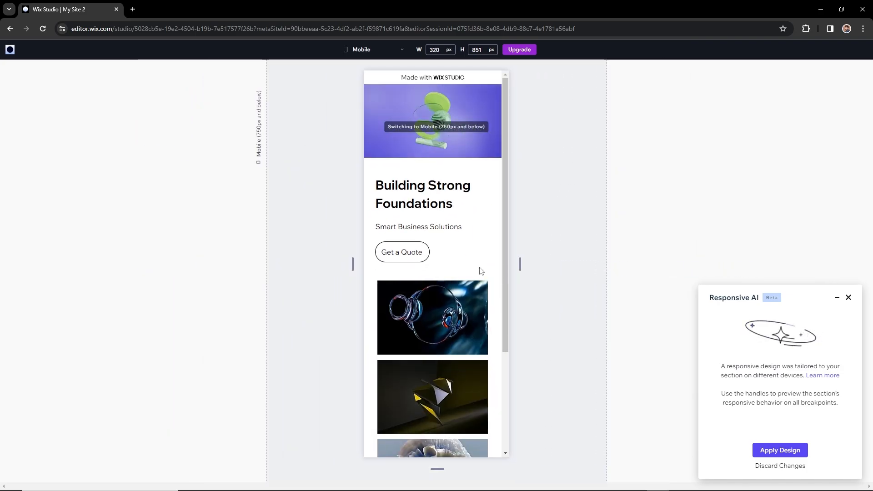
pyautogui.scroll(-4, 451, 223)
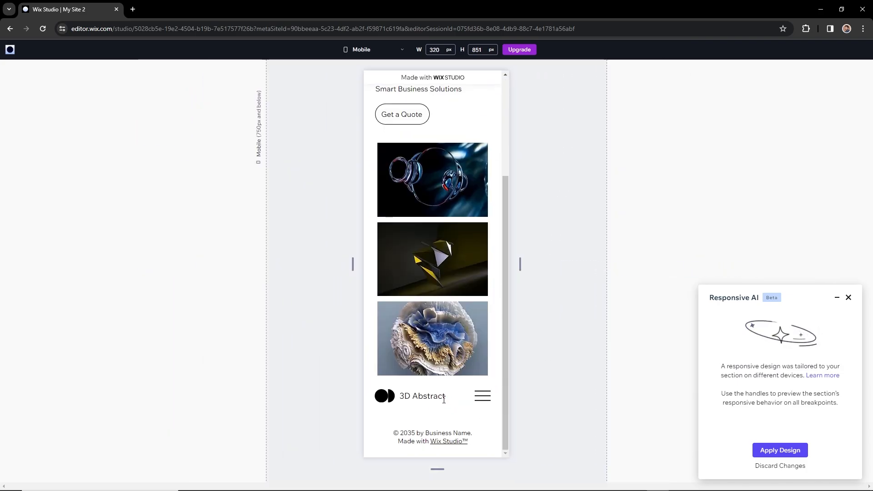
pyautogui.click(772, 450)
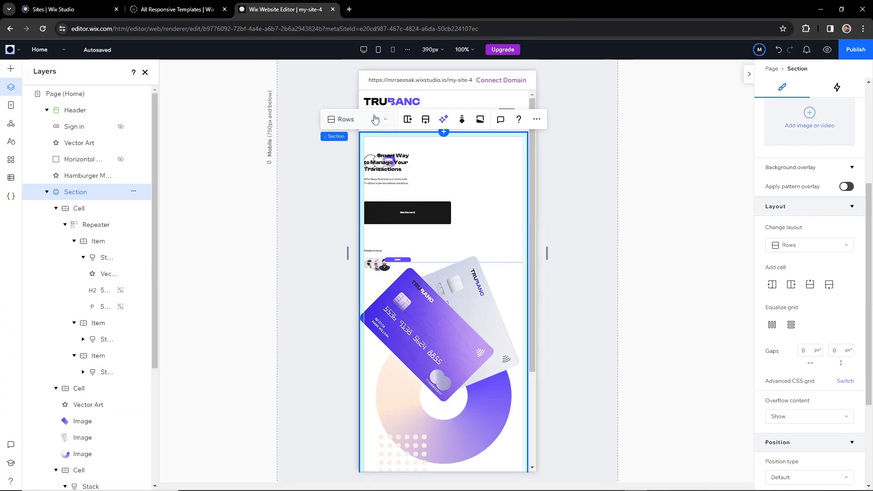
# Return to my-site-4, vertically center the logo in the mobile header, and reduce the header height to 71 px
pyautogui.click(555, 222)
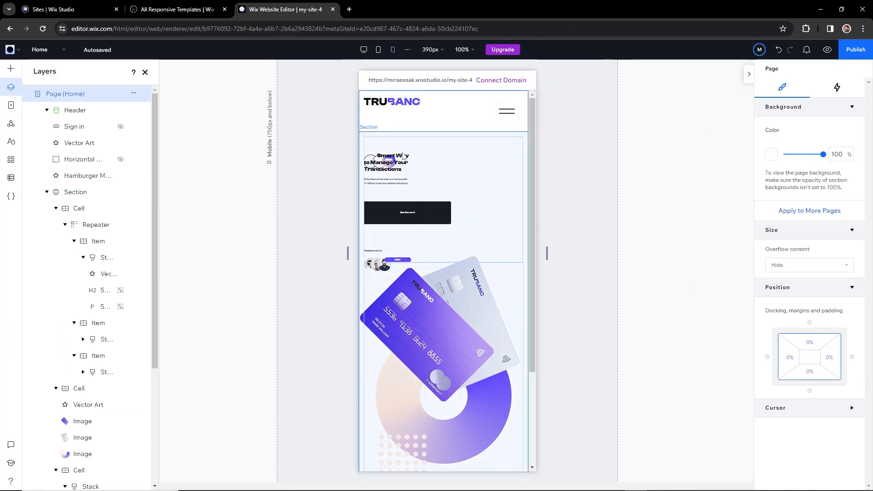
pyautogui.scroll(-3, 436, 325)
pyautogui.scroll(1, 456, 212)
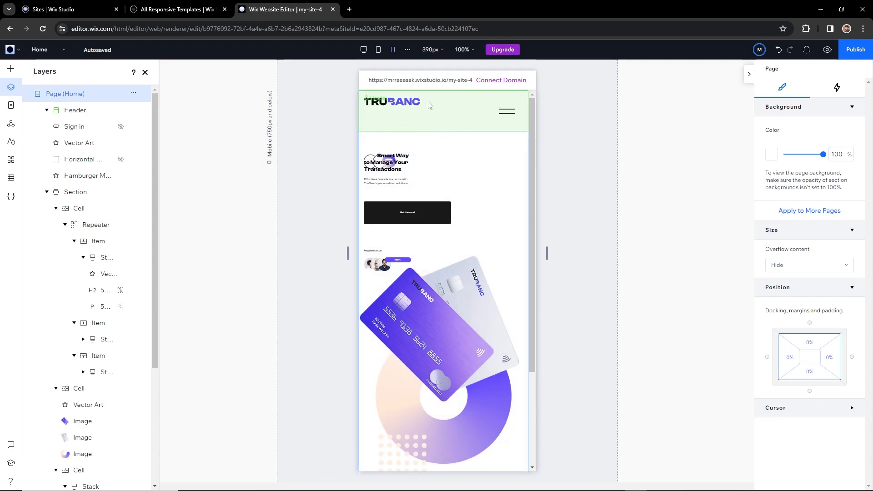
pyautogui.click(414, 105)
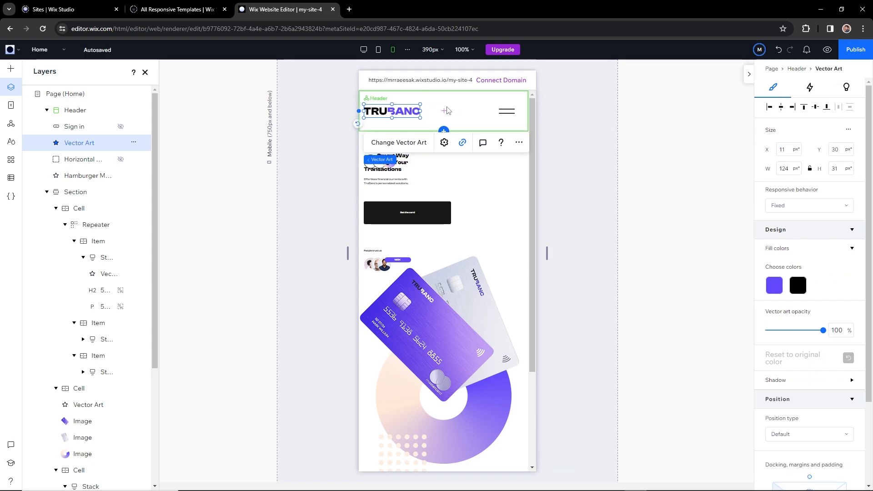
pyautogui.click(459, 124)
pyautogui.moveTo(450, 131); pyautogui.dragTo(466, 124)
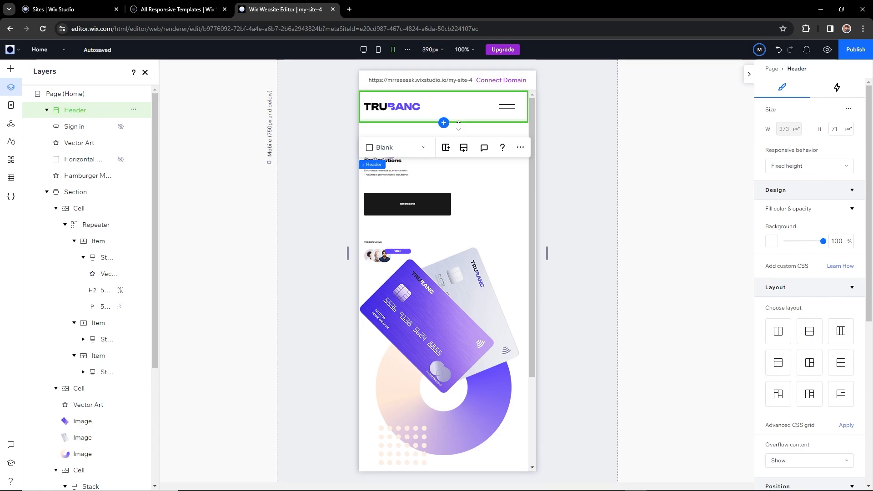
# Switch to Figma and examine the text styles of the Mobile Version's heading and paragraph
pyautogui.click(407, 184)
pyautogui.click(404, 186)
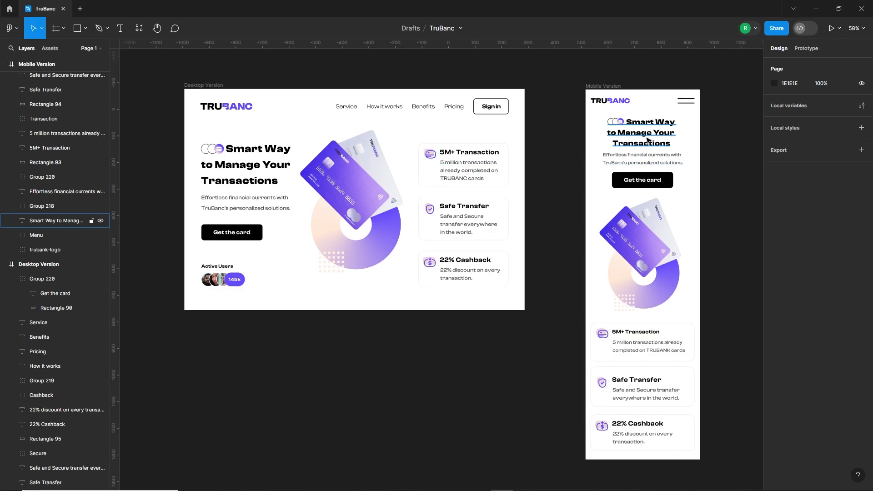
pyautogui.click(648, 140)
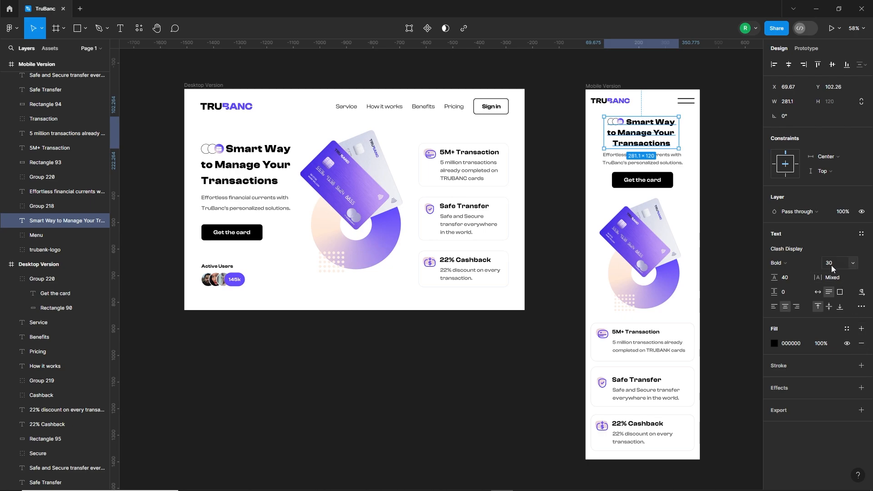
pyautogui.click(668, 162)
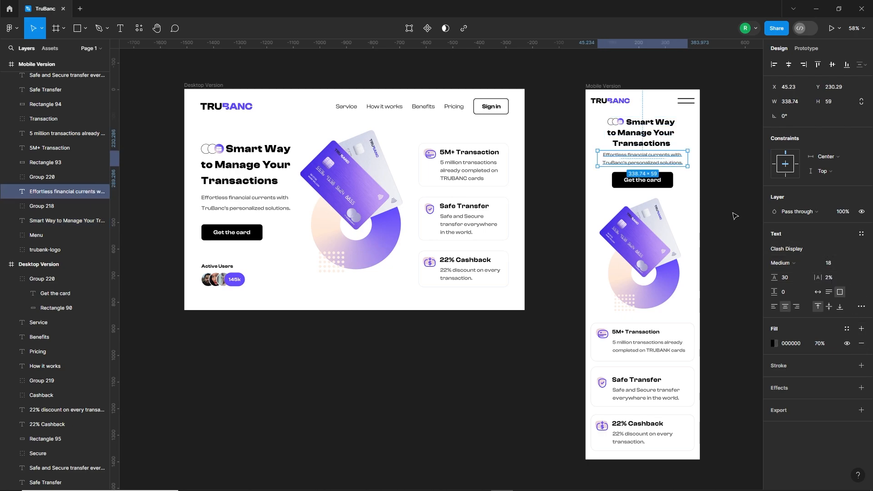
pyautogui.click(648, 136)
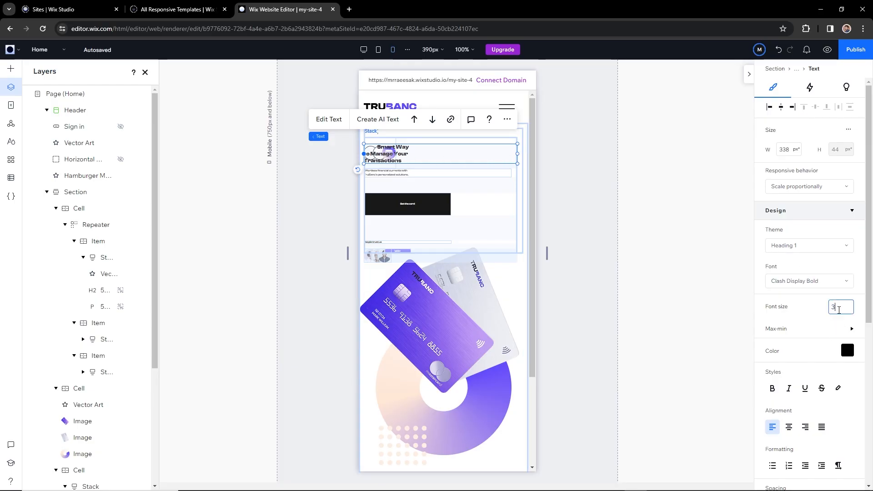
# In Wix Studio, set the mobile hero heading to 30 px with centered alignment and move the circles graphic next to "Smart Way"
pyautogui.click(839, 314)
pyautogui.write('30')
pyautogui.press('Return')
pyautogui.click(788, 428)
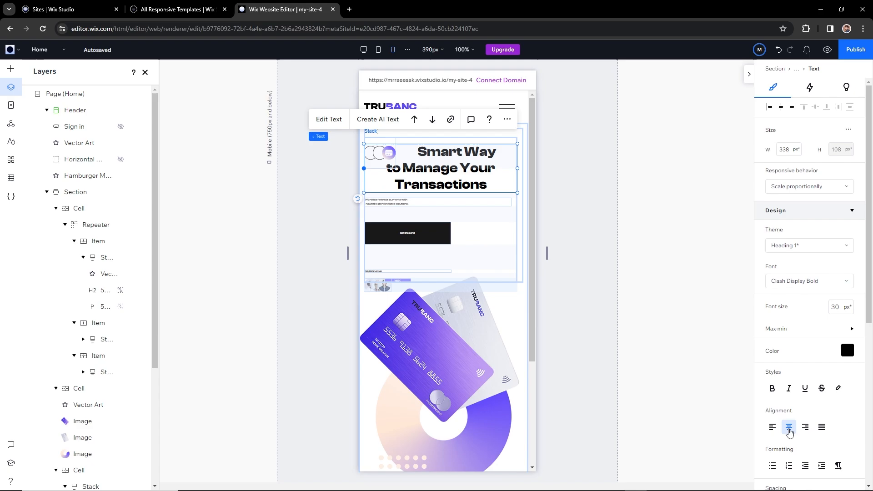
pyautogui.click(393, 142)
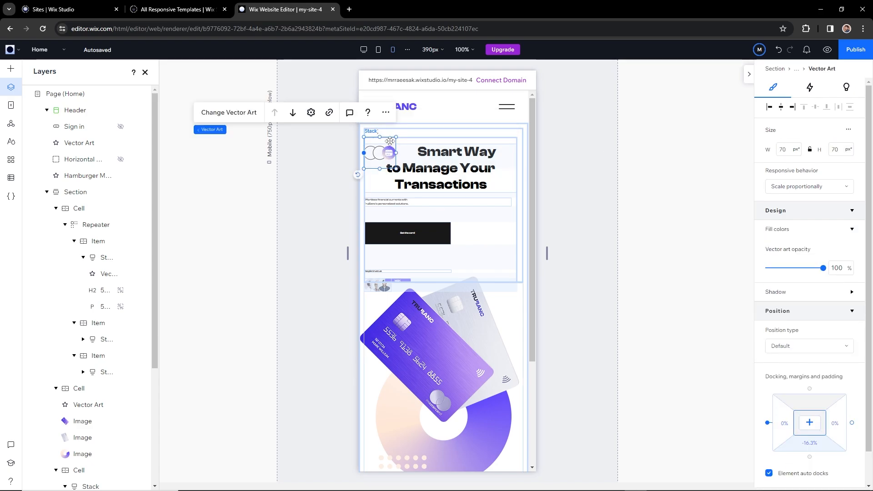
pyautogui.moveTo(389, 142); pyautogui.dragTo(412, 139)
# Set the mobile hero paragraph's font size to 18 px and center its text
pyautogui.click(443, 202)
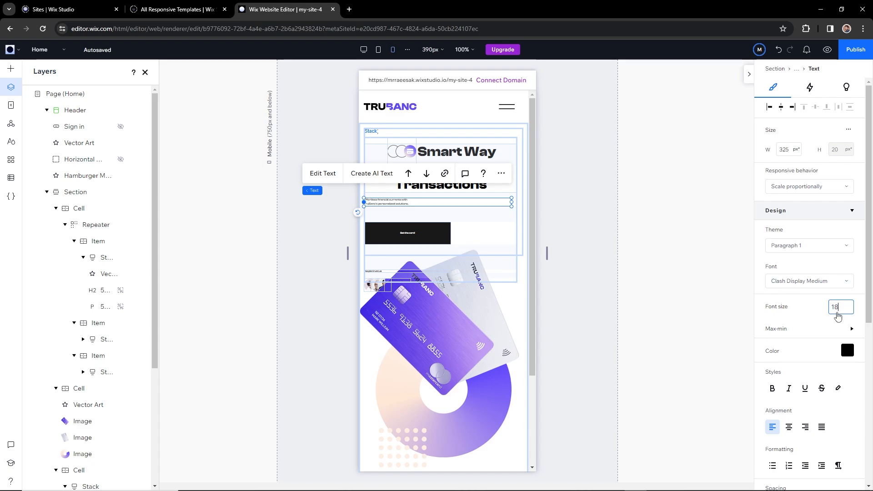
pyautogui.click(837, 314)
pyautogui.write('18')
pyautogui.press('Return')
pyautogui.click(791, 432)
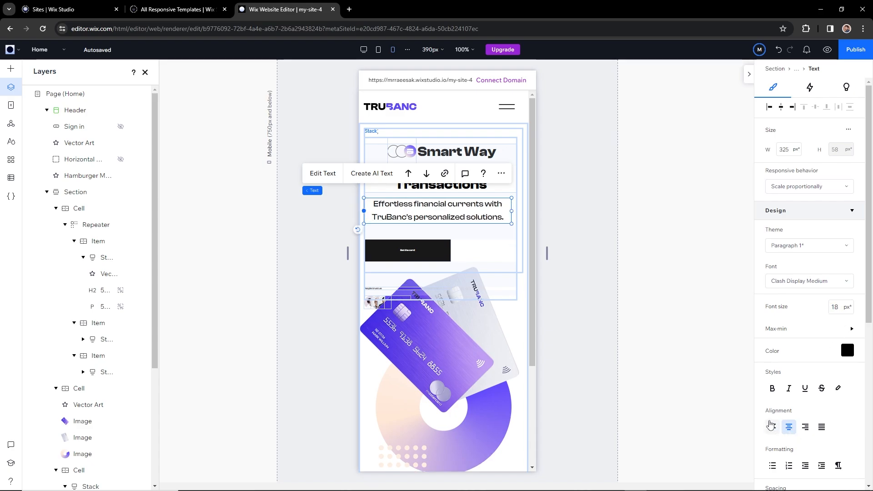
# Center the Get the card button horizontally and tighten the stack spacing above the button and above the paragraph
pyautogui.click(431, 250)
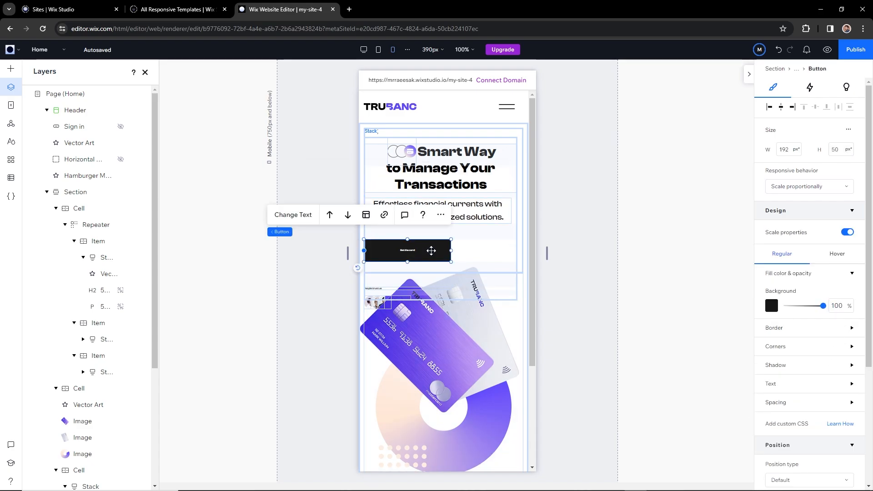
pyautogui.click(781, 108)
pyautogui.click(441, 227)
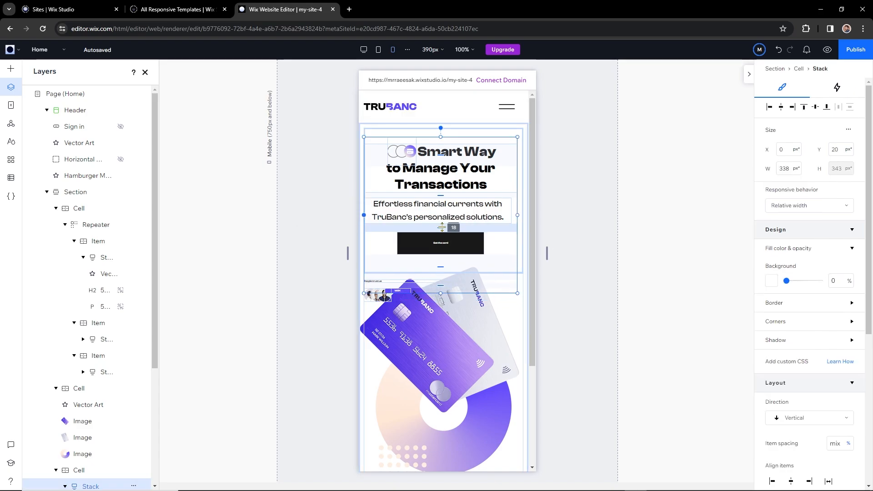
pyautogui.moveTo(441, 227); pyautogui.dragTo(441, 191)
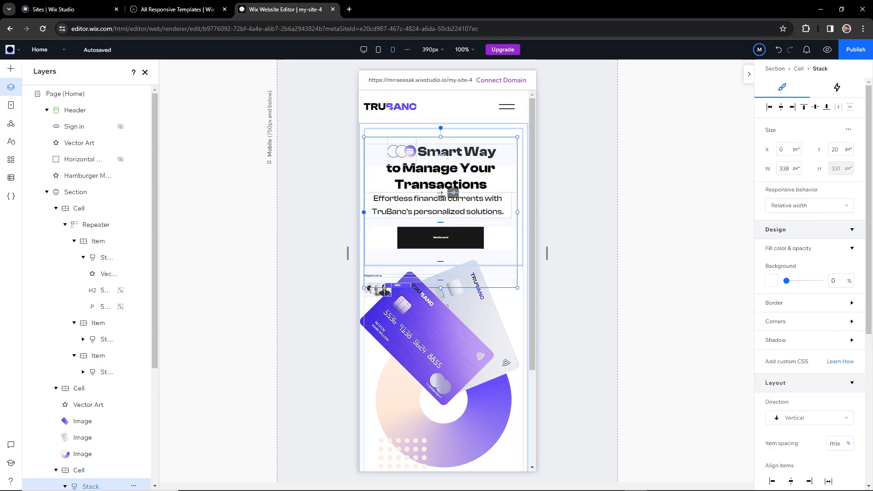
# Set the Get the card button's text size to 20 on mobile
pyautogui.click(464, 237)
pyautogui.click(851, 384)
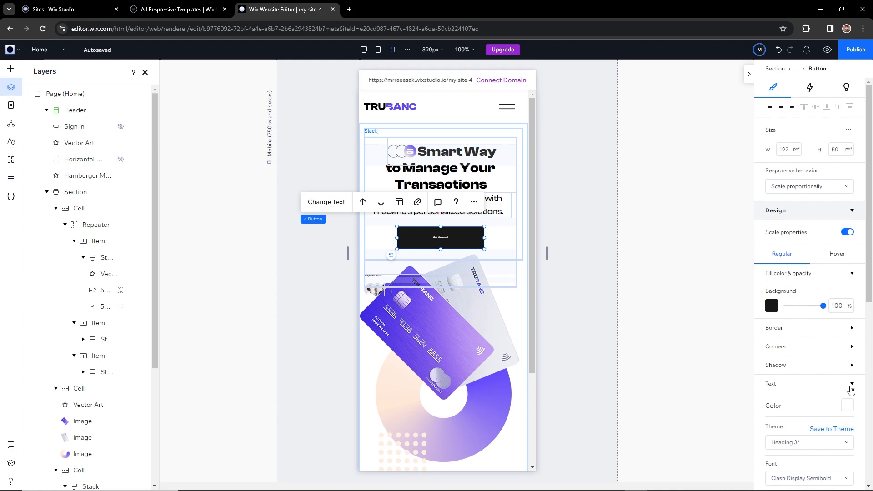
pyautogui.scroll(-2, 844, 404)
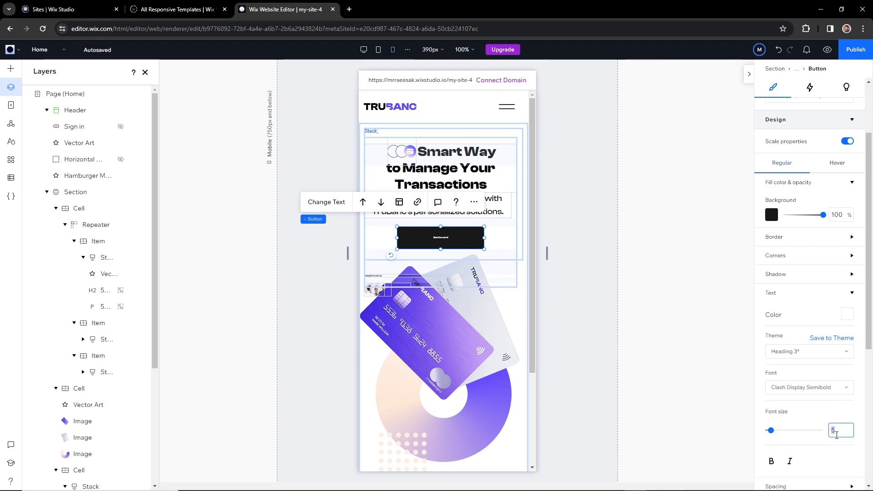
pyautogui.write('20')
pyautogui.click(522, 246)
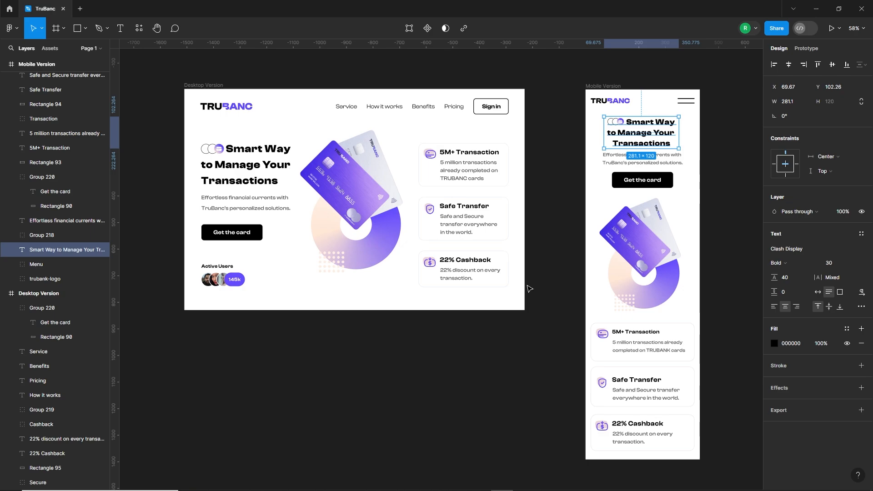
# Return to Wix Studio and hide the People trust us group, including its avatars and 145K badge, on the mobile breakpoint
pyautogui.click(546, 282)
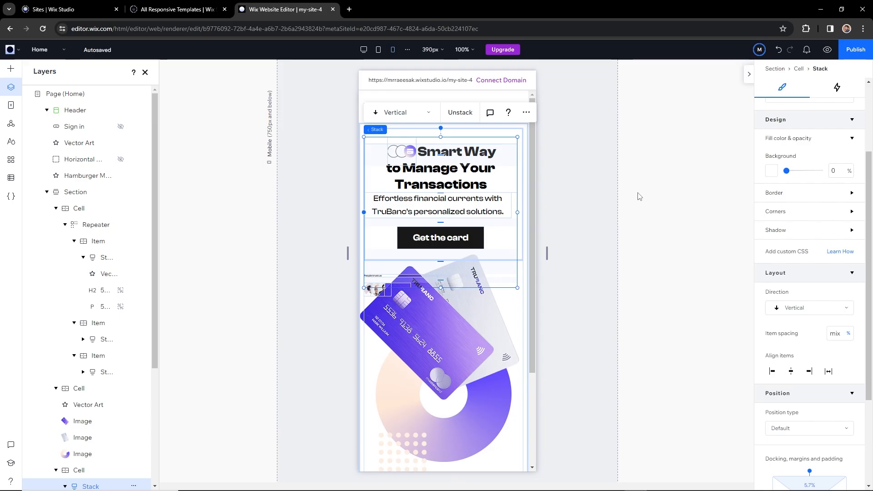
pyautogui.click(457, 272)
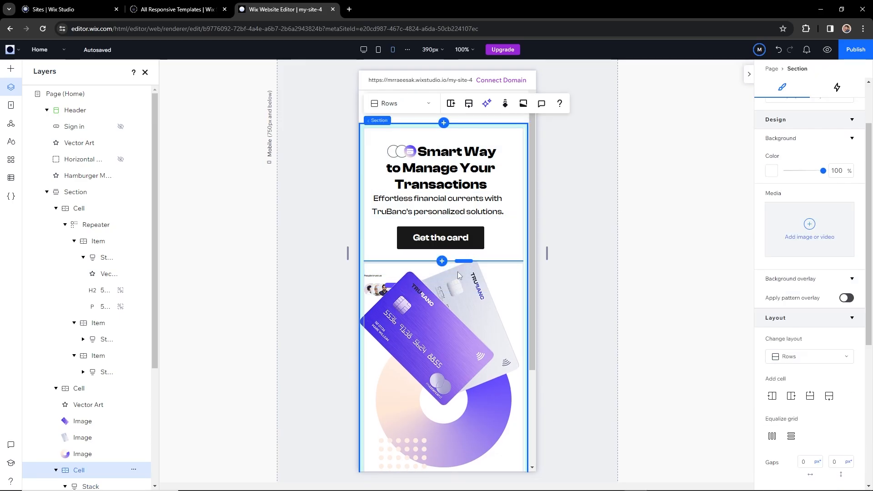
pyautogui.click(376, 293)
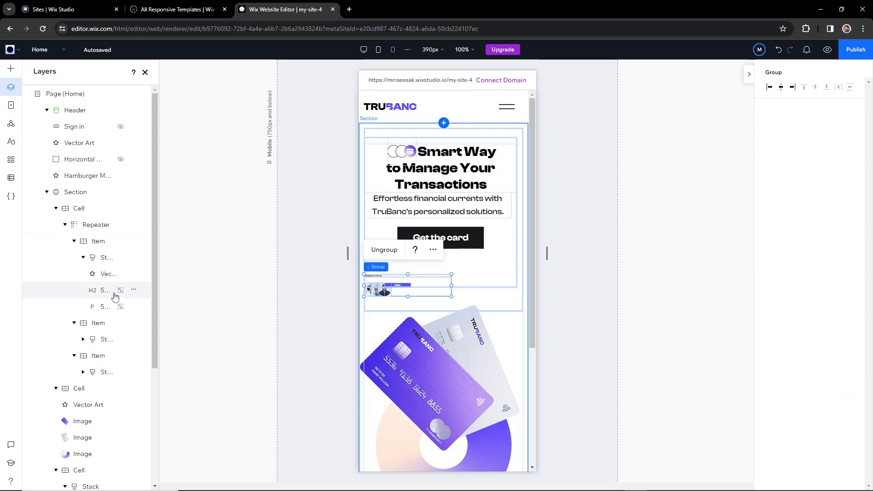
pyautogui.scroll(-4, 117, 286)
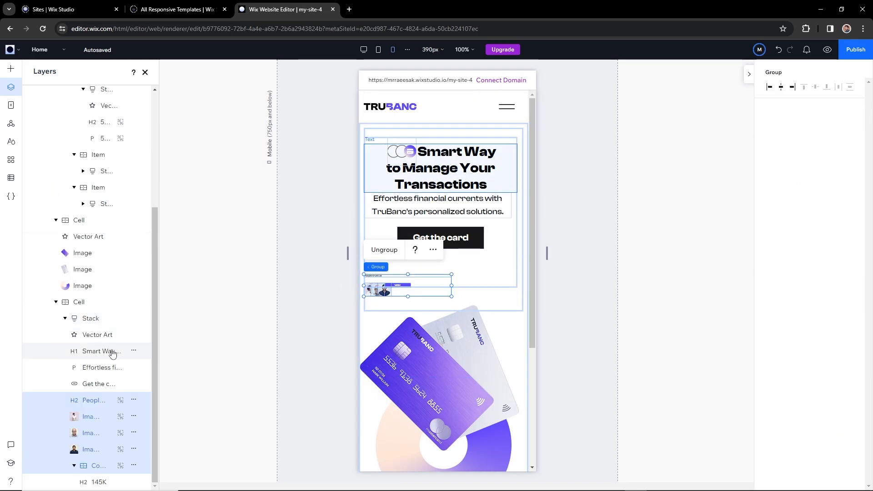
pyautogui.click(134, 401)
pyautogui.click(163, 328)
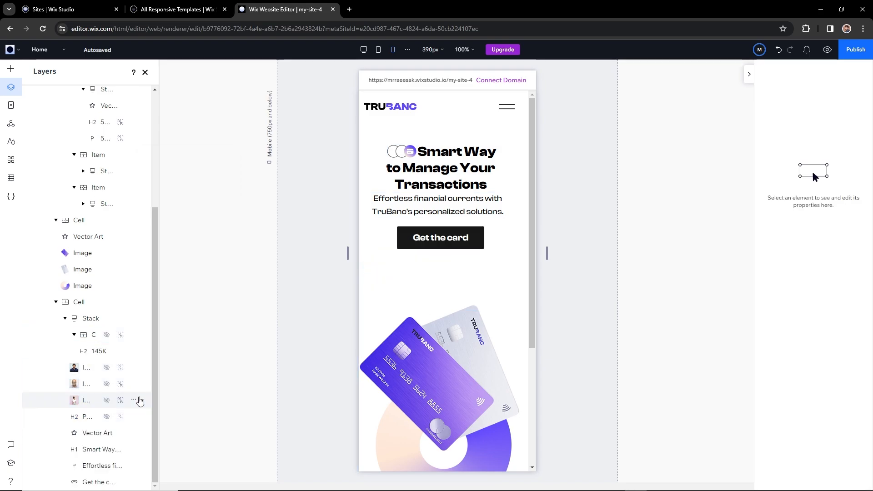
pyautogui.click(527, 234)
# Slightly increase the stack spacing between the Smart Way heading and the paragraph below it
pyautogui.click(444, 204)
pyautogui.click(442, 200)
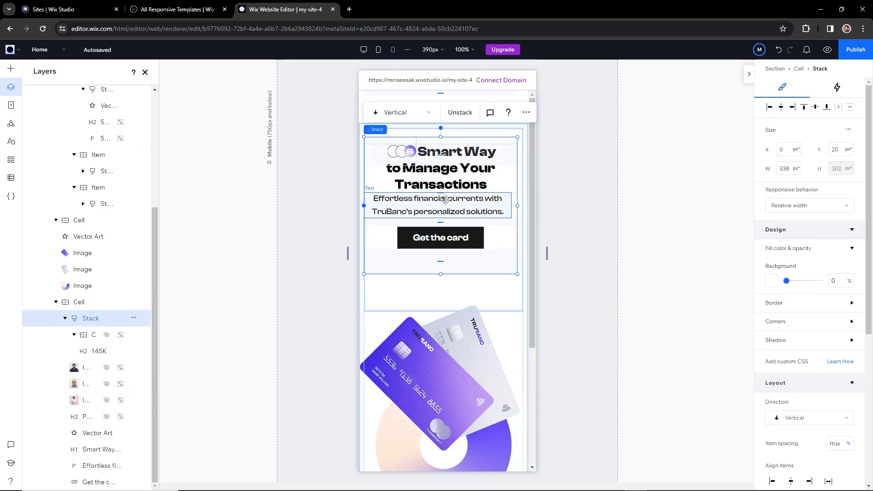
pyautogui.click(516, 241)
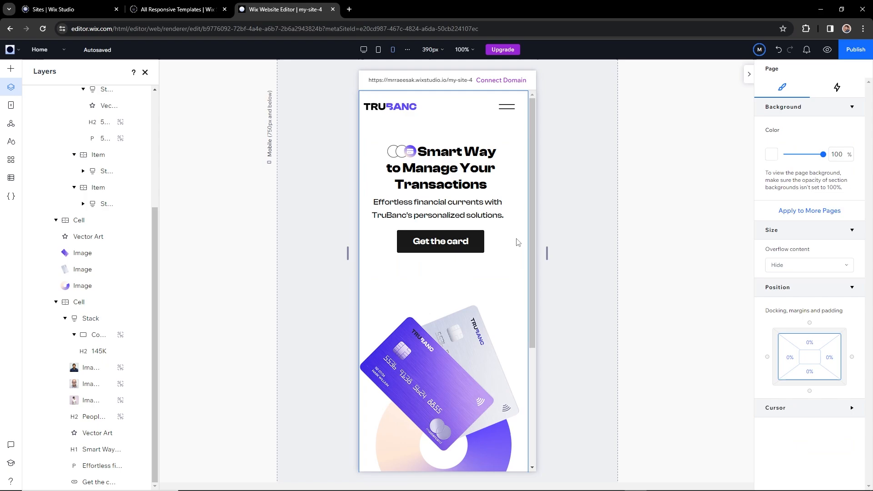
# Round the Get the card button's corners with a 10 px radius
pyautogui.click(477, 241)
pyautogui.click(478, 242)
pyautogui.click(481, 245)
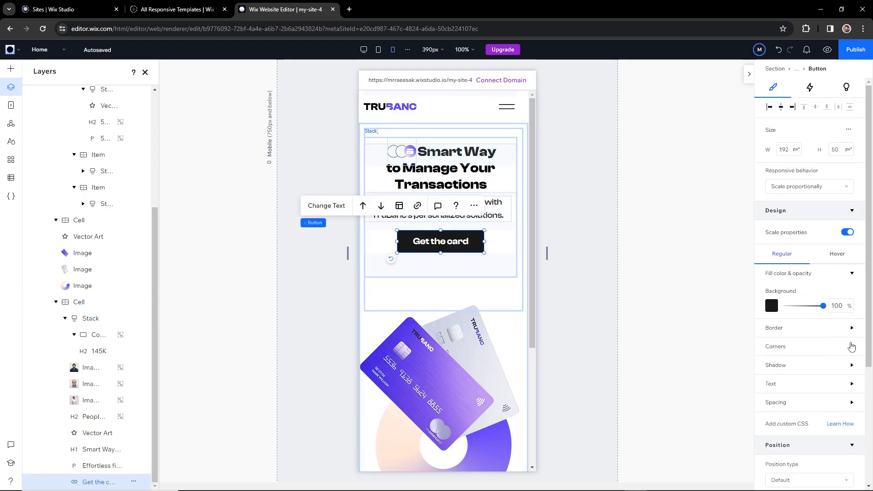
pyautogui.click(851, 347)
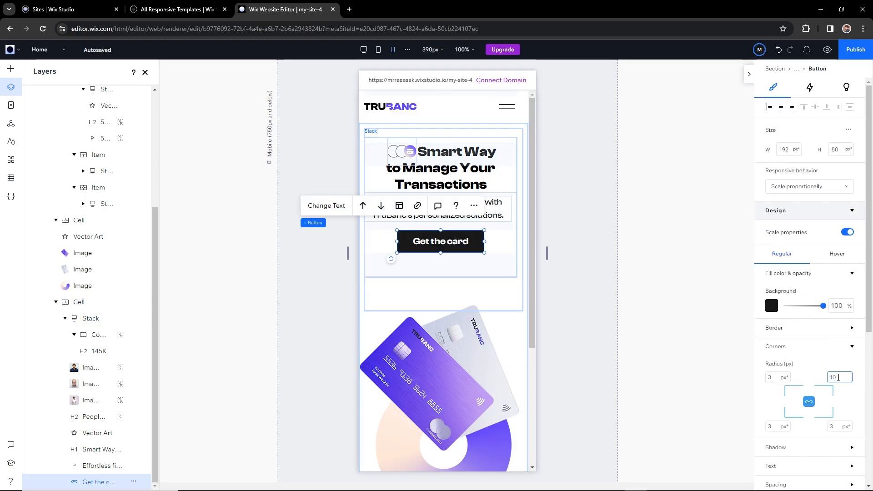
pyautogui.press('Return')
pyautogui.click(610, 270)
# Shorten the hero text cell to reduce the gap between the Get the card button and the card artwork
pyautogui.scroll(-2, 430, 222)
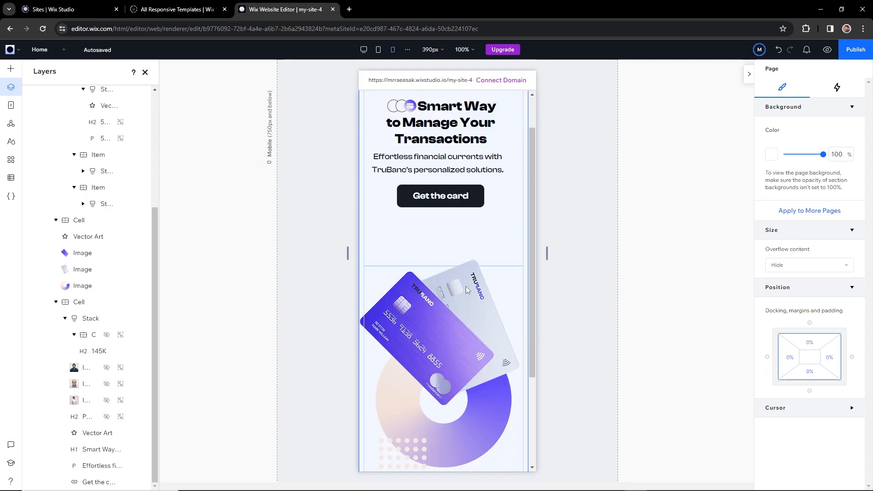
pyautogui.click(430, 222)
pyautogui.scroll(-1, 430, 214)
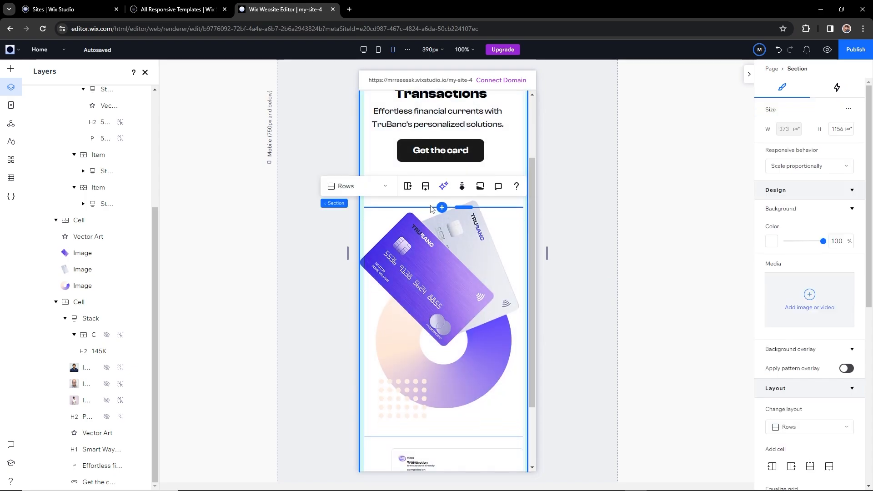
pyautogui.scroll(2, 473, 272)
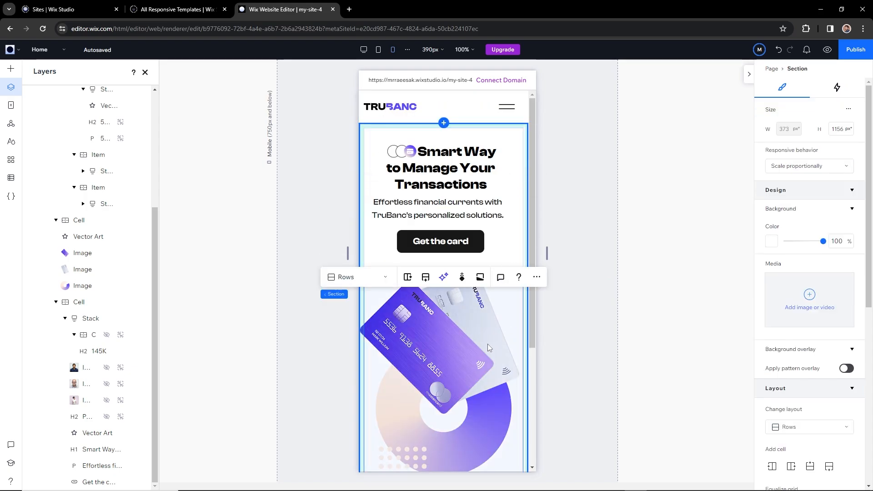
# On the desktop breakpoint, place both card images, the ring graphic and the dot pattern together in one container
pyautogui.click(487, 344)
pyautogui.scroll(-1, 487, 343)
pyautogui.click(468, 371)
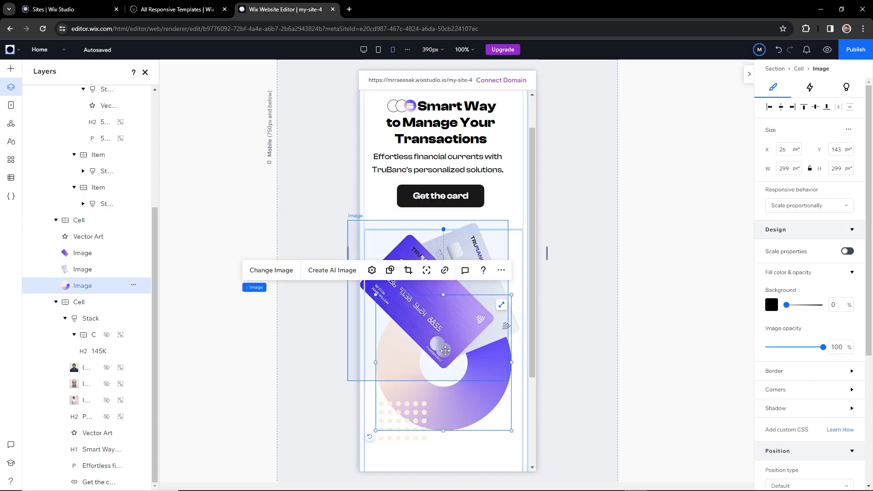
pyautogui.click(414, 246)
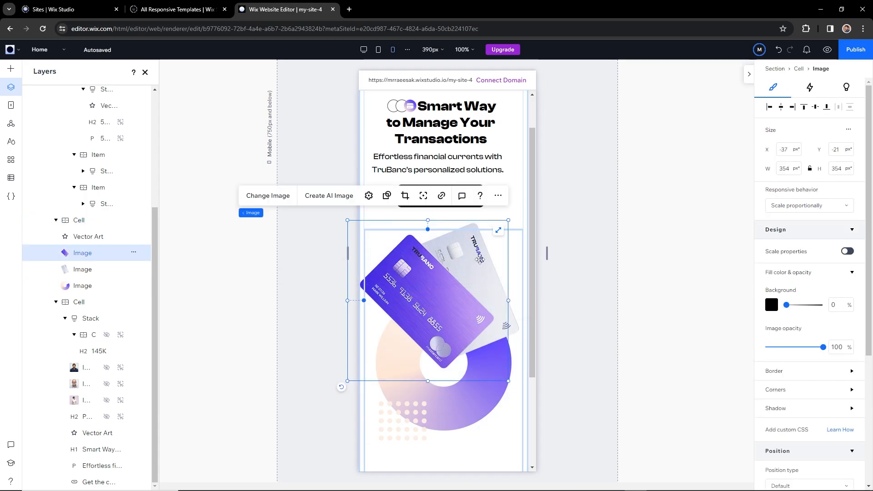
pyautogui.click(363, 49)
pyautogui.keyDown('shift'); pyautogui.click(514, 245); pyautogui.keyUp('shift')
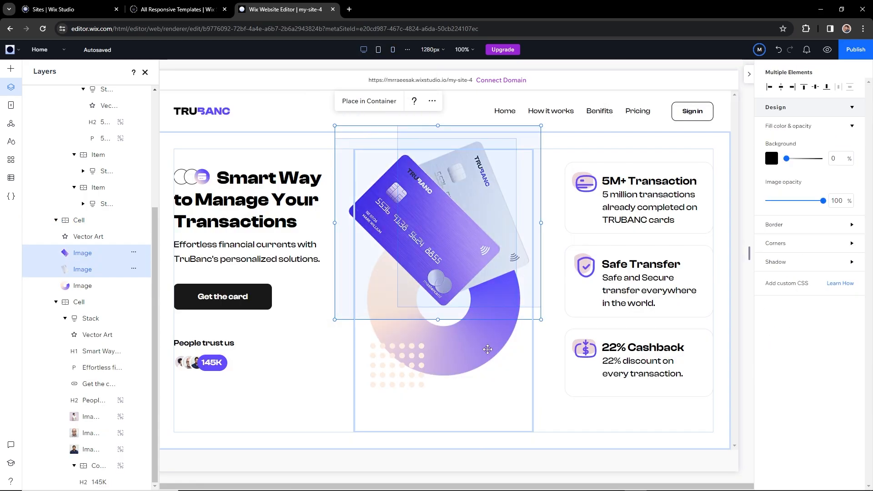
pyautogui.keyDown('shift'); pyautogui.click(487, 349); pyautogui.keyUp('shift')
pyautogui.keyDown('shift'); pyautogui.click(409, 383); pyautogui.keyUp('shift')
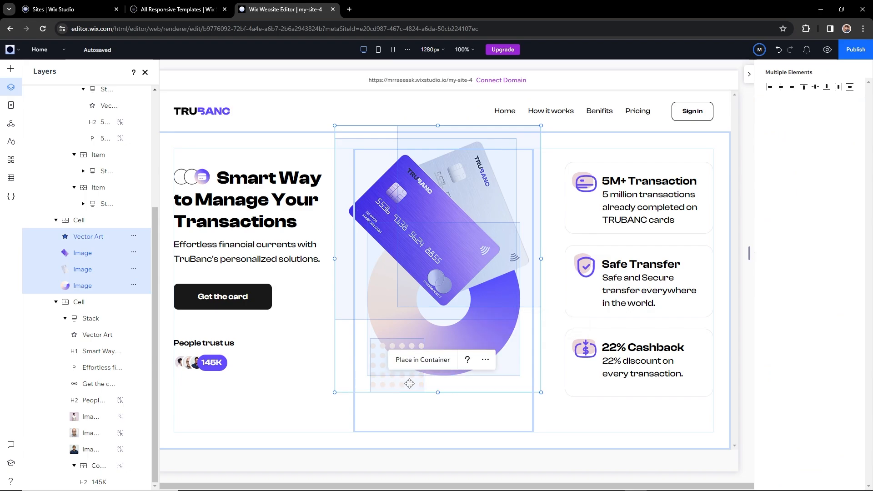
pyautogui.click(423, 360)
# Switch to the mobile breakpoint and center the card artwork container in its cell
pyautogui.click(393, 49)
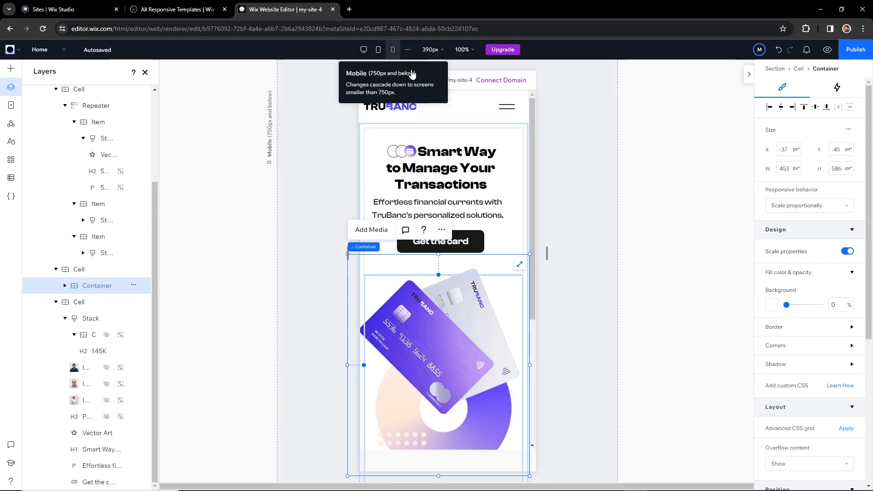
pyautogui.scroll(-5, 825, 331)
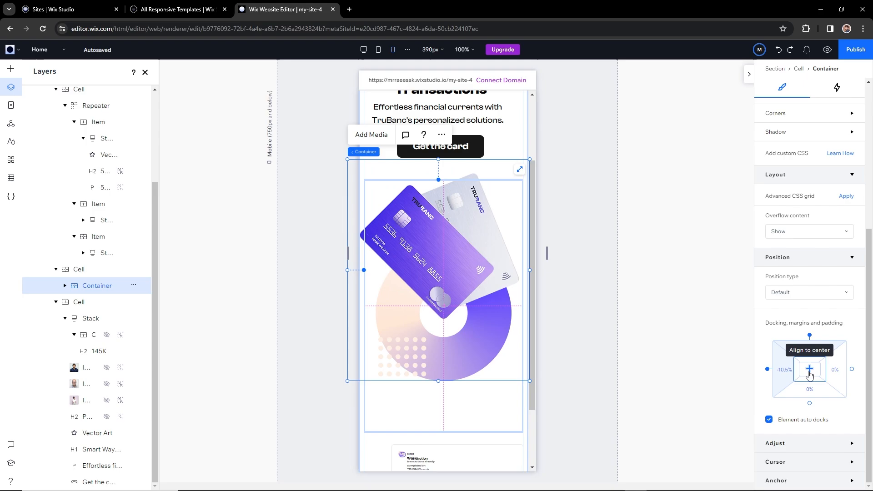
pyautogui.click(831, 372)
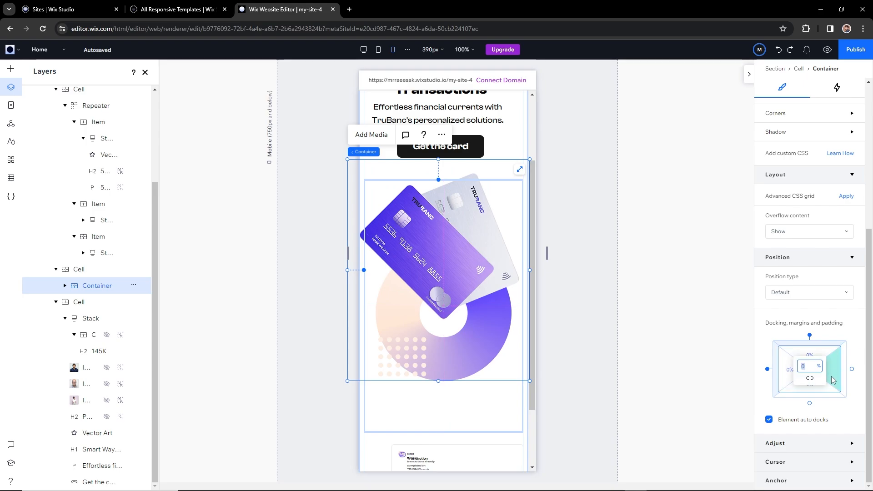
pyautogui.click(811, 370)
# Scale down the card artwork container and shorten its cell to bring the feature cards closer
pyautogui.click(597, 321)
pyautogui.click(452, 272)
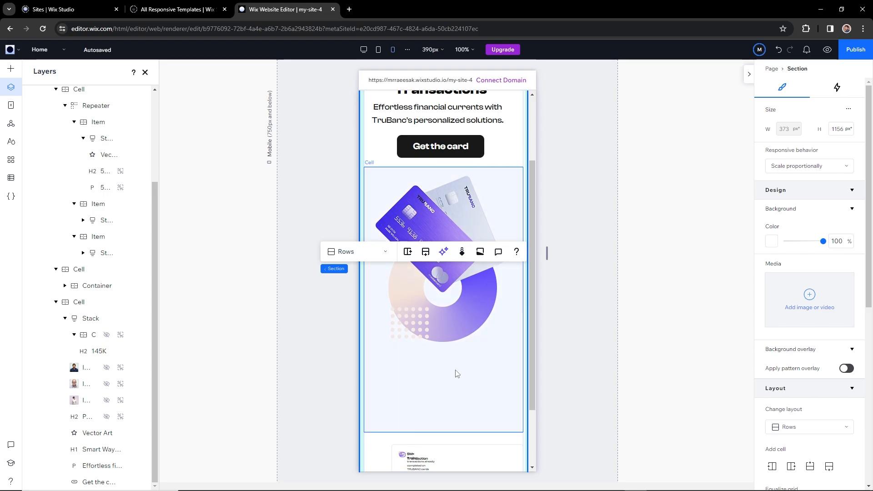
pyautogui.moveTo(455, 433); pyautogui.dragTo(477, 358)
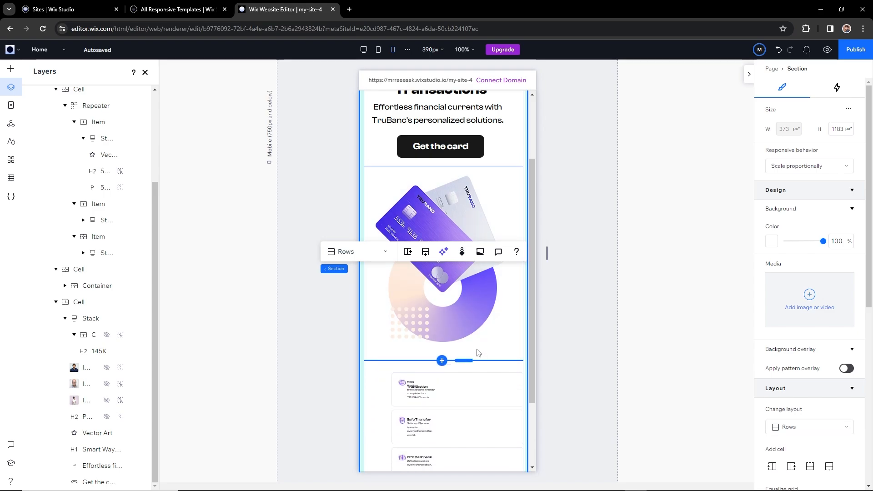
# Switch to Figma and check the text settings of the 5M+ Transaction title and description in the mobile design
pyautogui.click(485, 391)
pyautogui.scroll(-2, 484, 391)
pyautogui.click(426, 333)
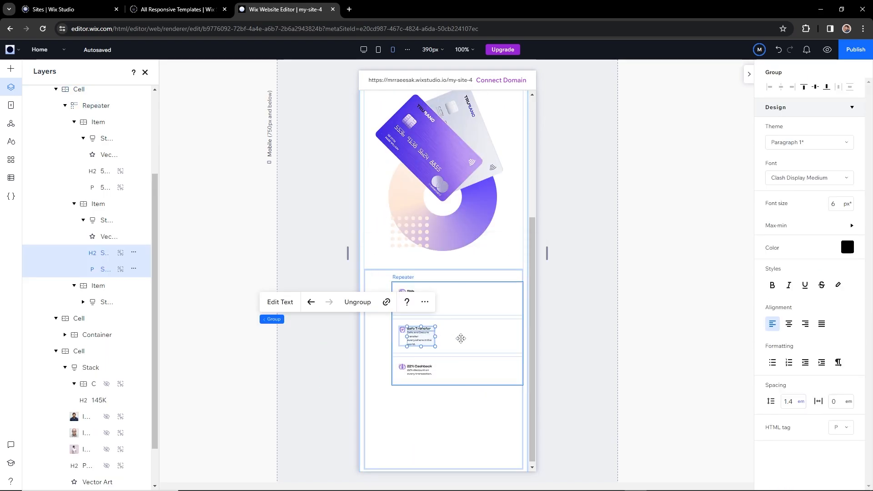
pyautogui.click(459, 338)
pyautogui.click(508, 306)
pyautogui.hotkey('alt', 'Tab')
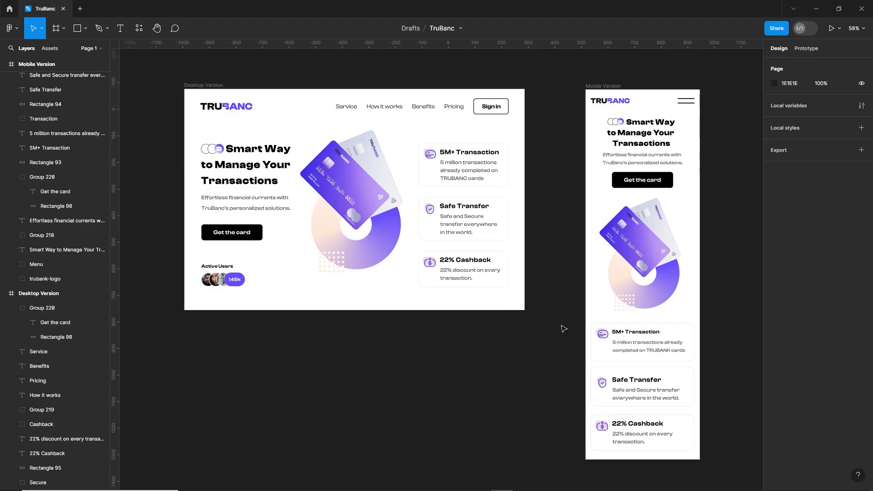
pyautogui.scroll(3, 720, 388)
pyautogui.scroll(-1, 719, 388)
pyautogui.click(610, 272)
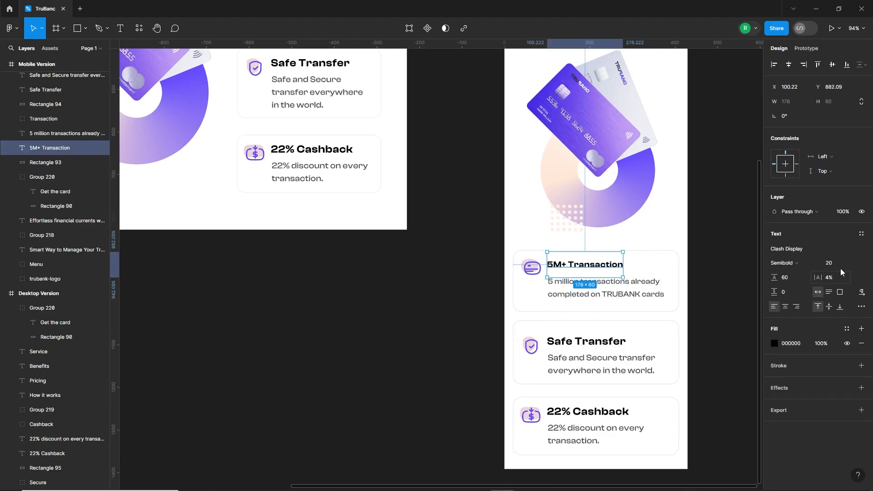
pyautogui.click(661, 298)
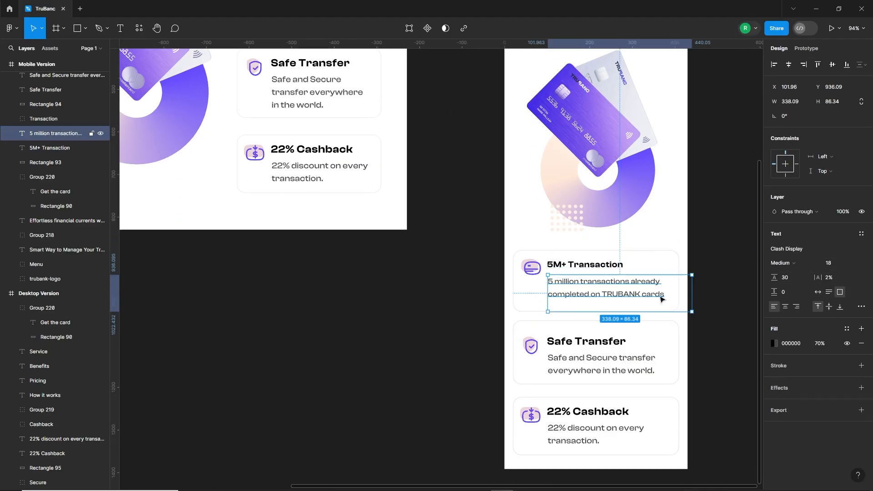
pyautogui.click(705, 304)
# Back in Wix Studio, widen the 5M+ Transaction text group and set its font size to 18 px
pyautogui.hotkey('alt', 'Tab')
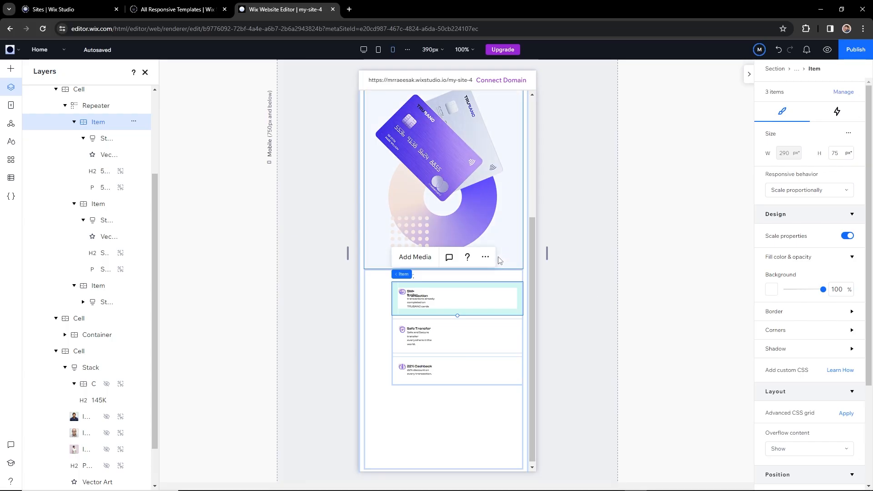
pyautogui.click(414, 293)
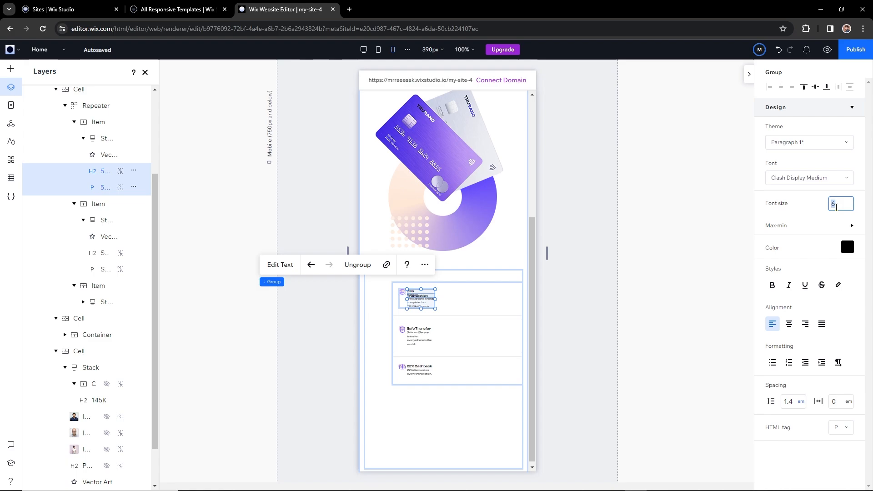
pyautogui.press('Return')
pyautogui.moveTo(434, 374); pyautogui.dragTo(517, 373)
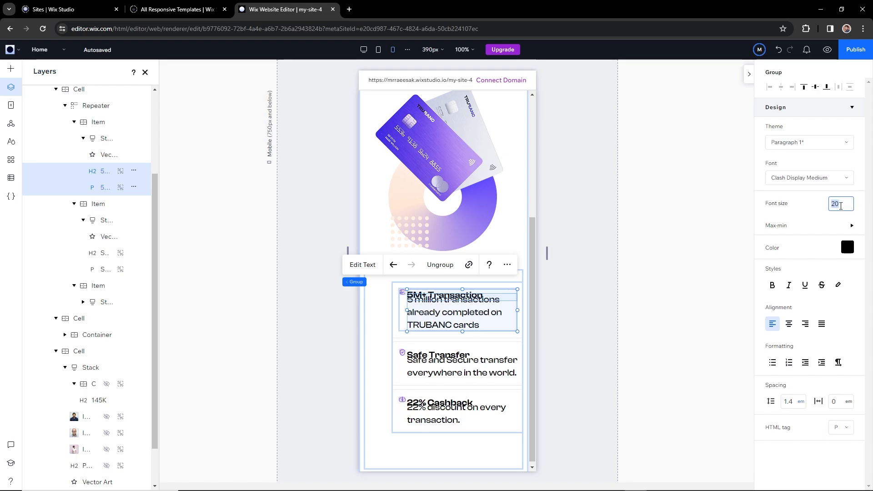
pyautogui.press('Return')
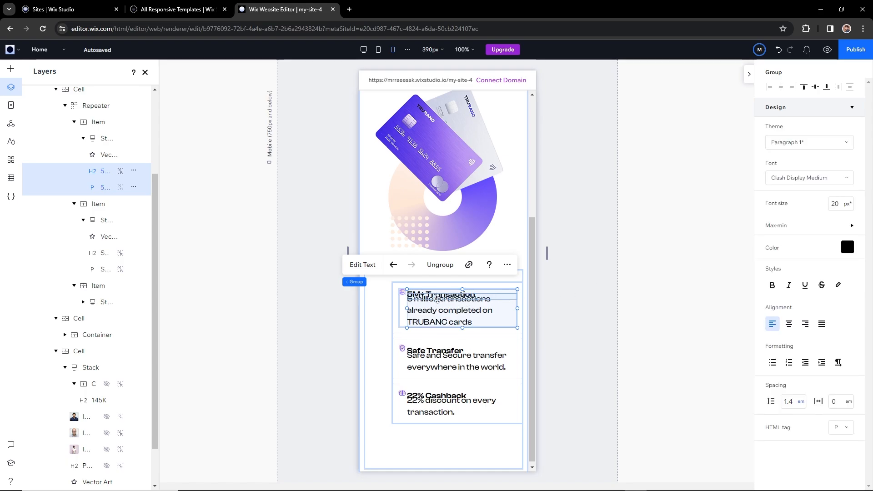
# Enlarge the 5M+ Transaction icon and widen the stack spacing between the icon and the text
pyautogui.click(402, 292)
pyautogui.moveTo(406, 295); pyautogui.dragTo(416, 306)
pyautogui.click(416, 307)
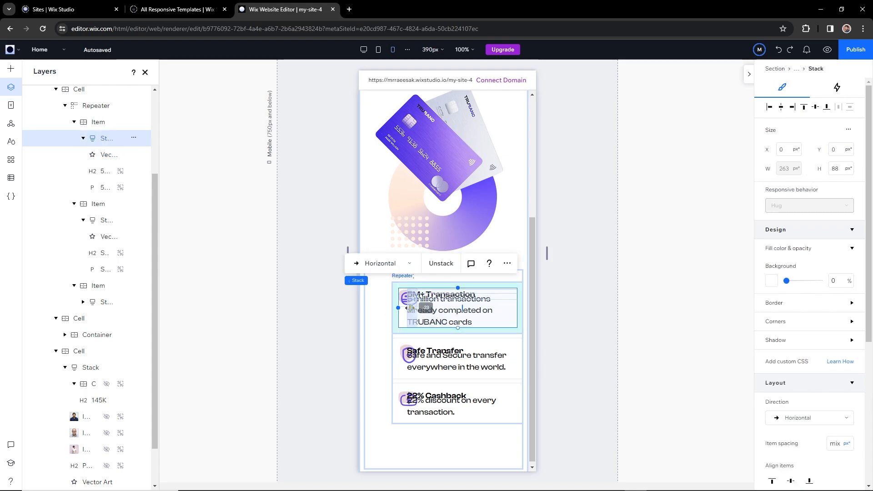
pyautogui.moveTo(411, 307); pyautogui.dragTo(419, 307)
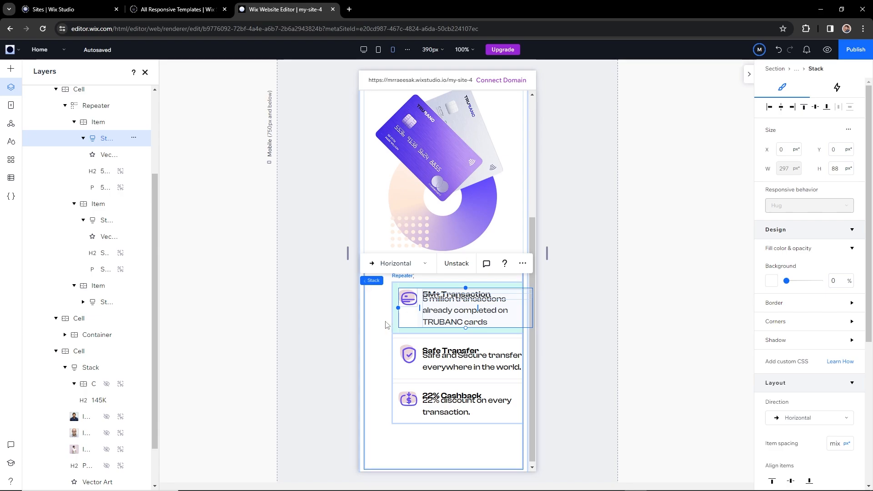
# Stretch the feature card repeater across its cell to a width of about 347 px
pyautogui.click(385, 340)
pyautogui.click(394, 314)
pyautogui.click(388, 338)
pyautogui.moveTo(396, 352); pyautogui.dragTo(365, 355)
pyautogui.moveTo(523, 356); pyautogui.dragTo(521, 357)
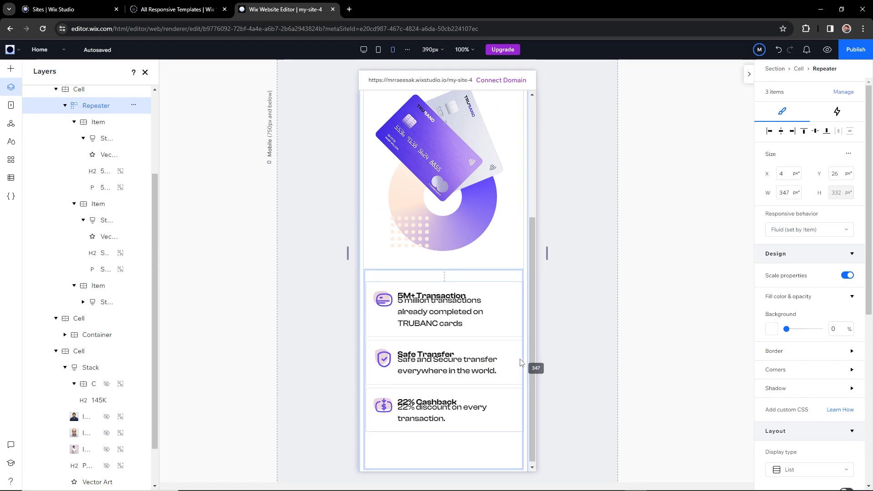
# Reduce the line spacing of the 5M+ Transaction description and add space between it and its title
pyautogui.click(465, 324)
pyautogui.scroll(-2, 823, 359)
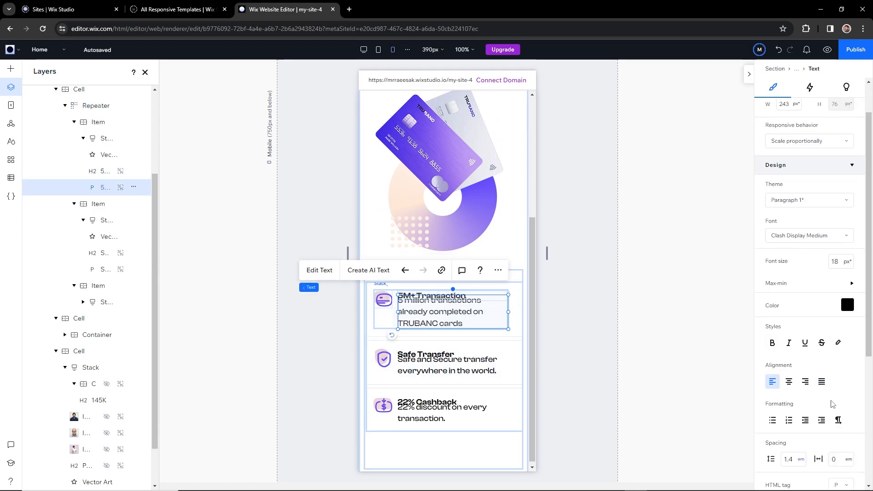
pyautogui.click(789, 414)
pyautogui.press('Down')
pyautogui.scroll(2, 789, 416)
pyautogui.moveTo(455, 308); pyautogui.dragTo(455, 317)
# Widen the 5M+ Transaction description to the edge of its card
pyautogui.click(491, 318)
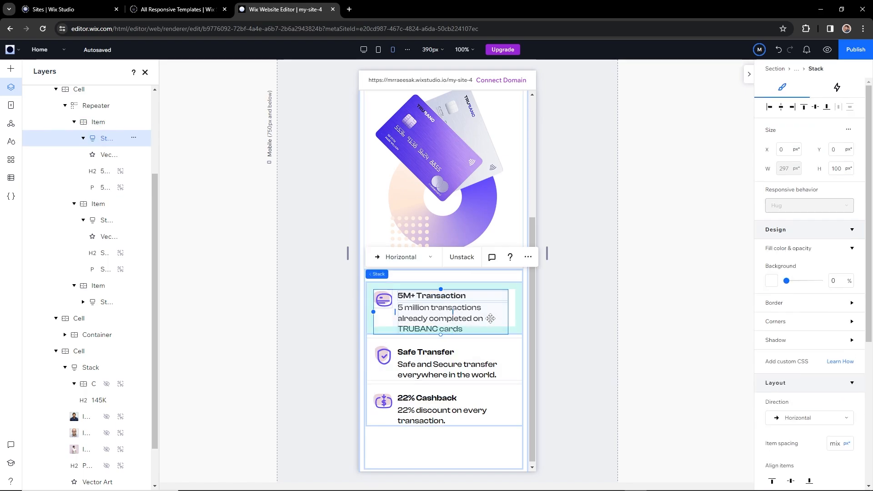
pyautogui.click(491, 318)
pyautogui.moveTo(508, 314); pyautogui.dragTo(522, 315)
# Set the padding of the 5M+ Transaction card item to 3% on all sides
pyautogui.click(386, 430)
pyautogui.click(399, 332)
pyautogui.click(396, 338)
pyautogui.scroll(-5, 826, 350)
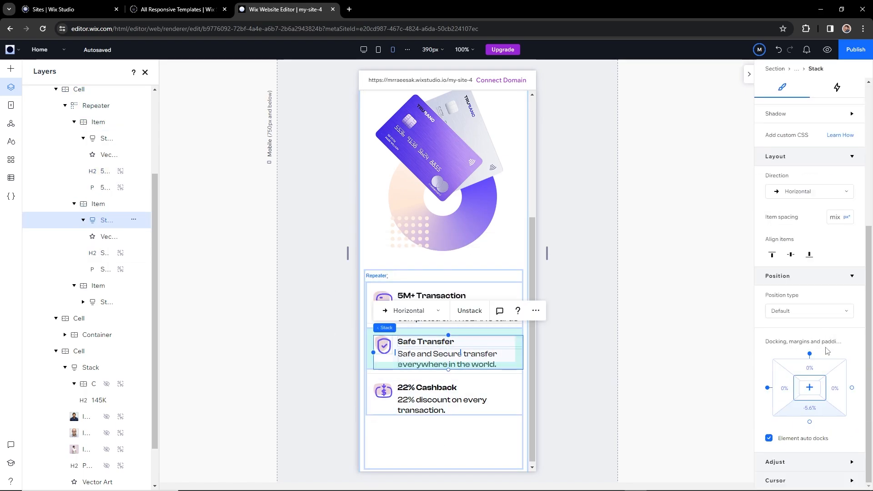
pyautogui.click(509, 293)
pyautogui.click(508, 286)
pyautogui.click(813, 398)
pyautogui.write('3')
pyautogui.click(810, 419)
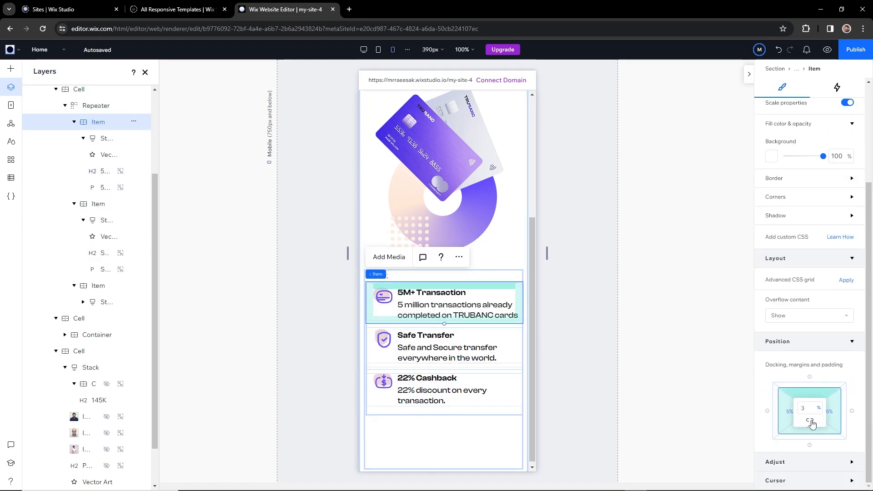
pyautogui.click(448, 419)
# Increase the height of the 5M+ Transaction card to about 102 px
pyautogui.click(469, 319)
pyautogui.click(469, 317)
pyautogui.click(386, 316)
pyautogui.moveTo(445, 320)
pyautogui.mouseDown()
pyautogui.moveTo(446, 336)
pyautogui.moveTo(444, 327)
pyautogui.mouseUp()
pyautogui.hotkey('ctrl', 'z')
pyautogui.click(521, 312)
pyautogui.click(448, 456)
pyautogui.click(443, 327)
# Set the vertical gap between the feature cards in the repeater to 20 px
pyautogui.click(383, 412)
pyautogui.click(368, 379)
pyautogui.scroll(-3, 813, 364)
pyautogui.click(838, 387)
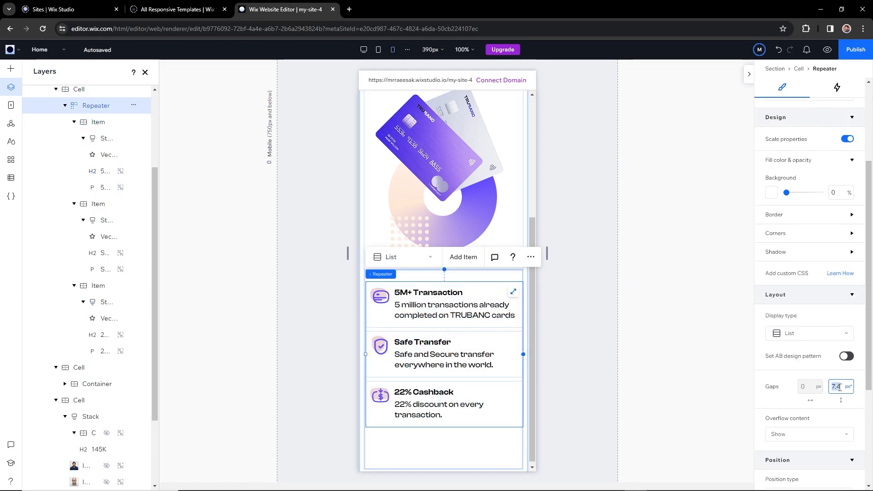
pyautogui.write('15')
pyautogui.press('Return')
pyautogui.write('20')
pyautogui.click(493, 453)
# Round the corners of the feature card item to a radius of 20 px
pyautogui.click(512, 351)
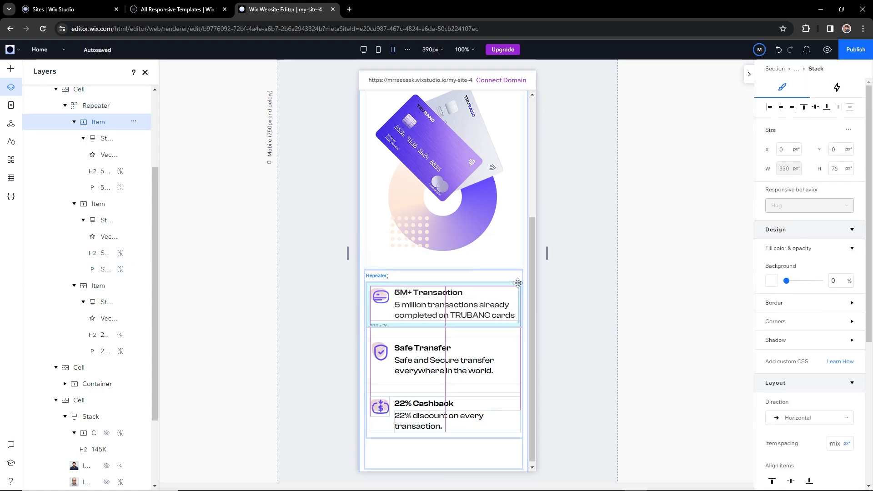
pyautogui.click(850, 336)
pyautogui.click(837, 363)
pyautogui.write('100')
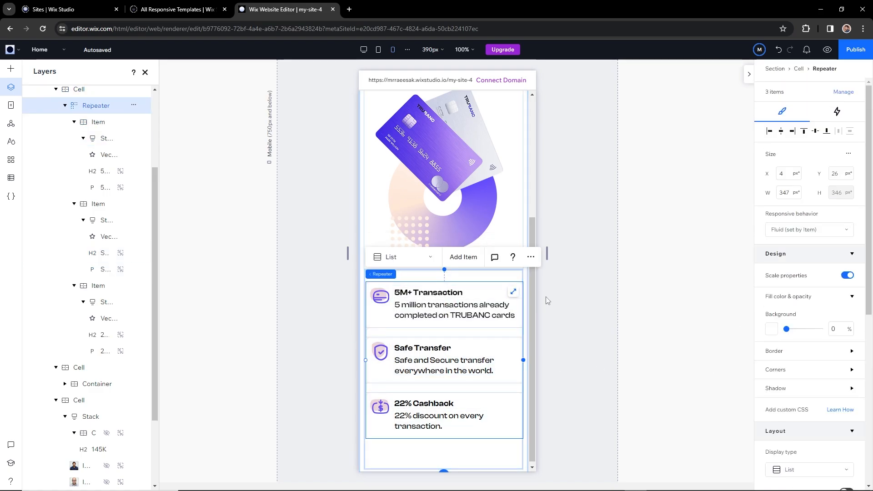
pyautogui.press('Return')
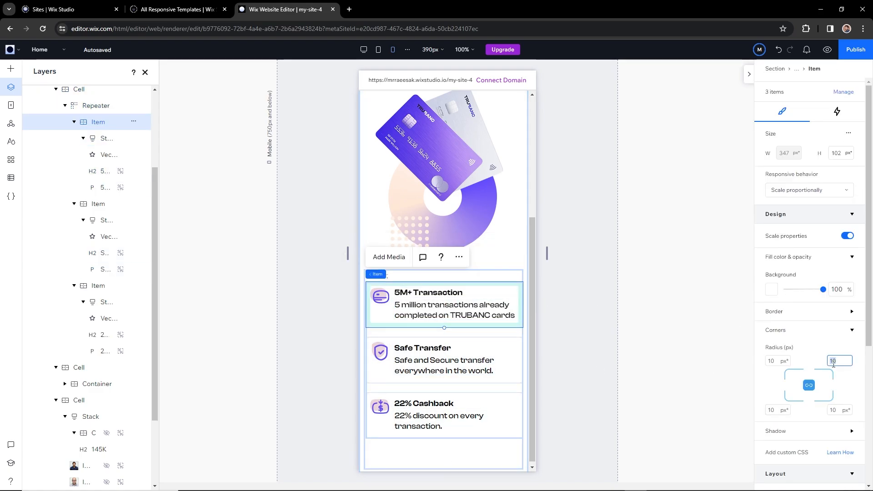
pyautogui.write('20')
pyautogui.press('Return')
pyautogui.click(512, 340)
pyautogui.click(475, 455)
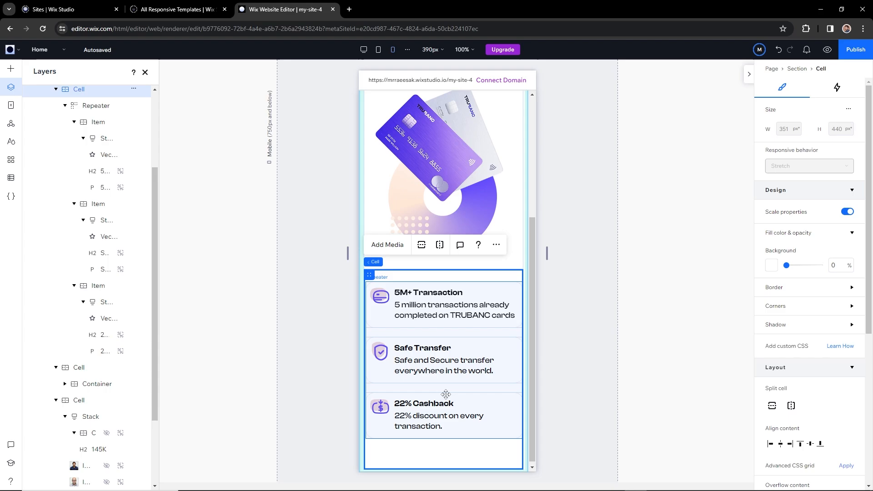
# Review the mobile layout, then preview the page with the viewport narrowed to 320 px and widened to 1708 px
pyautogui.click(567, 261)
pyautogui.click(509, 263)
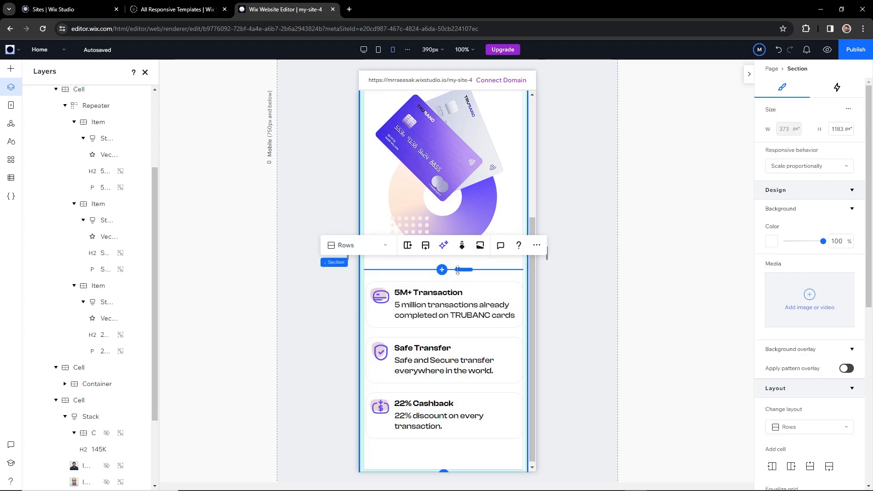
pyautogui.click(562, 287)
pyautogui.scroll(4, 480, 316)
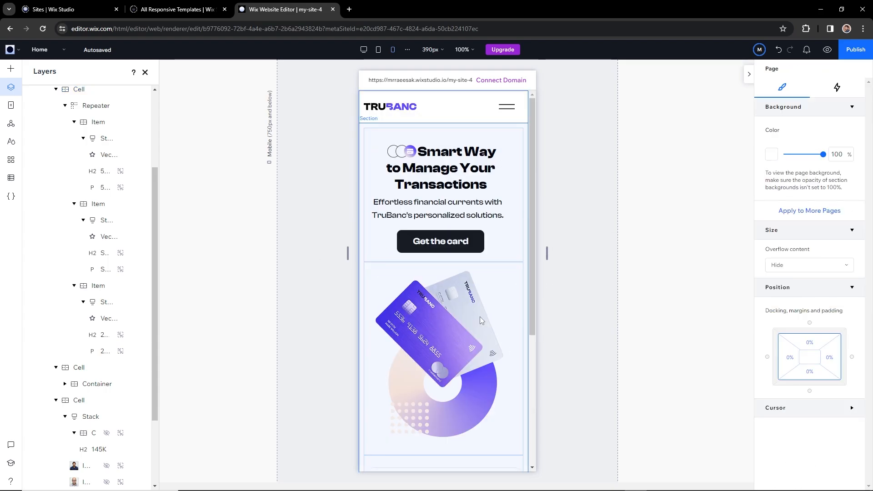
pyautogui.scroll(-4, 485, 269)
pyautogui.scroll(4, 481, 296)
pyautogui.click(363, 49)
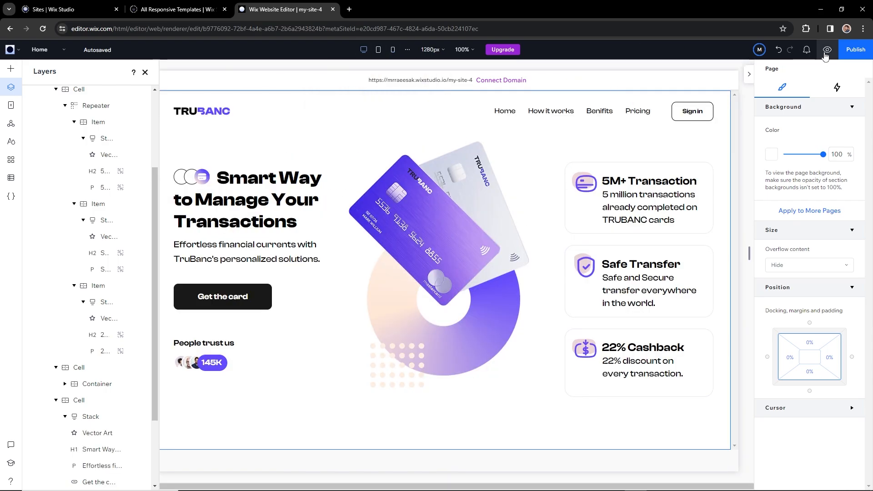
pyautogui.click(827, 49)
pyautogui.moveTo(727, 264); pyautogui.dragTo(507, 266)
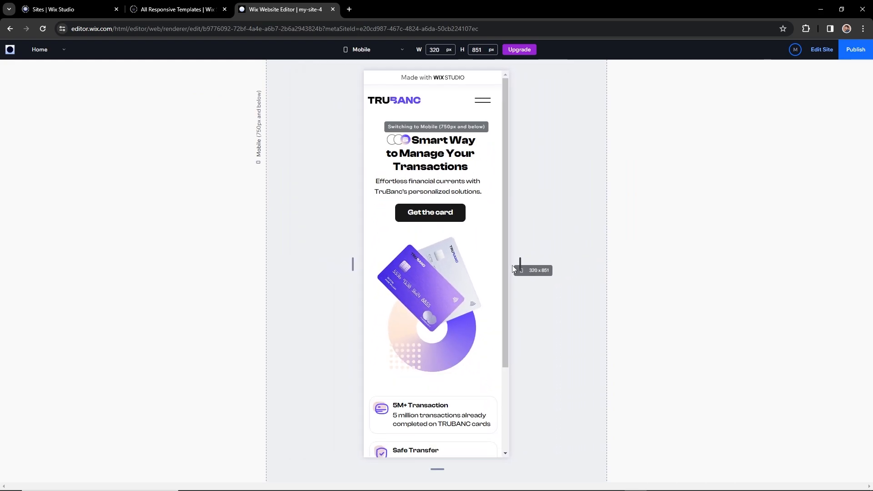
pyautogui.scroll(-3, 447, 259)
pyautogui.scroll(5, 450, 261)
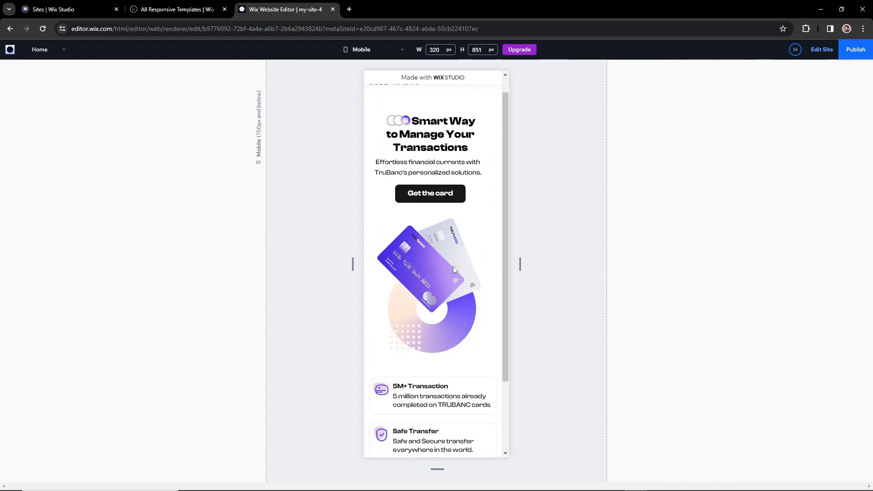
pyautogui.moveTo(520, 264); pyautogui.dragTo(835, 269)
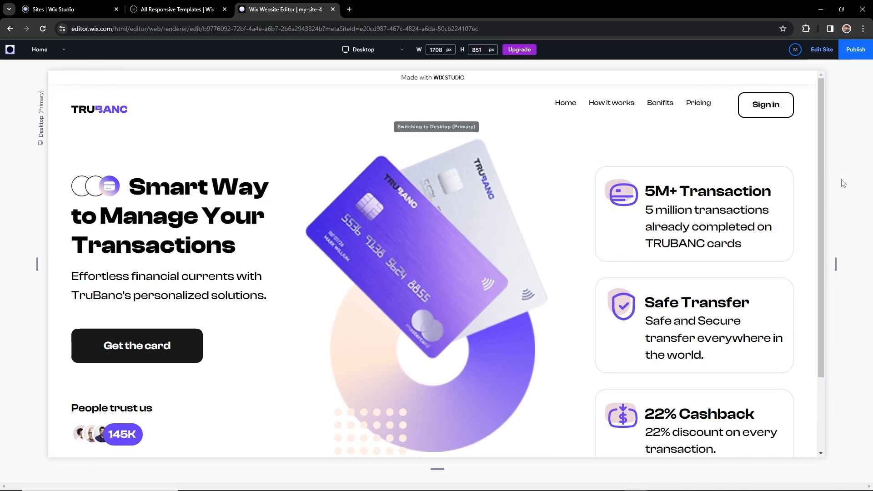
pyautogui.click(822, 49)
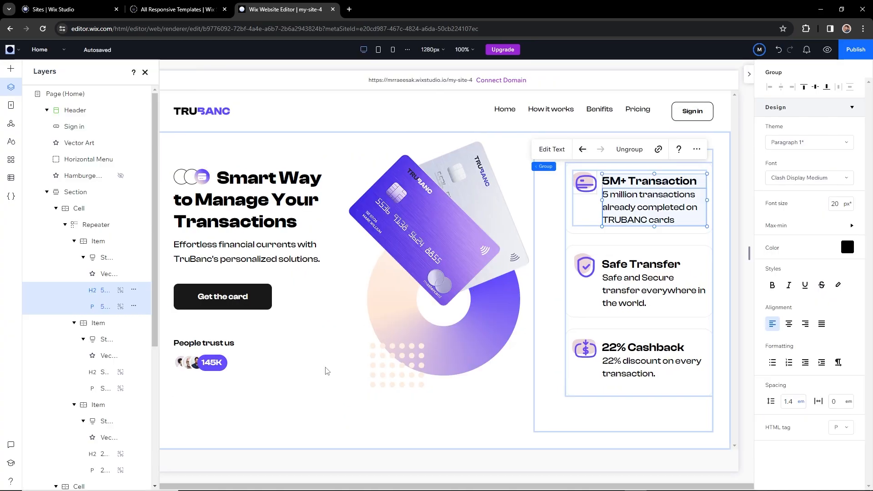
# Add a Float entrance animation to the stack holding the hero heading, text and button
pyautogui.click(293, 373)
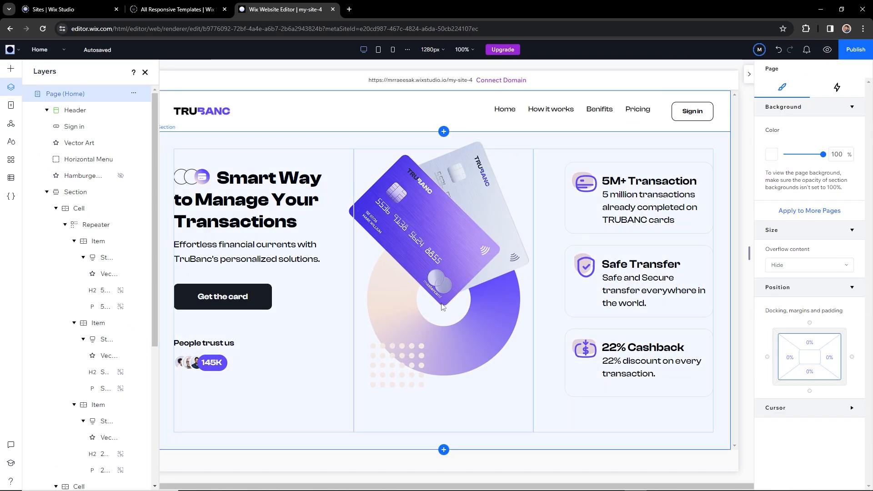
pyautogui.click(227, 226)
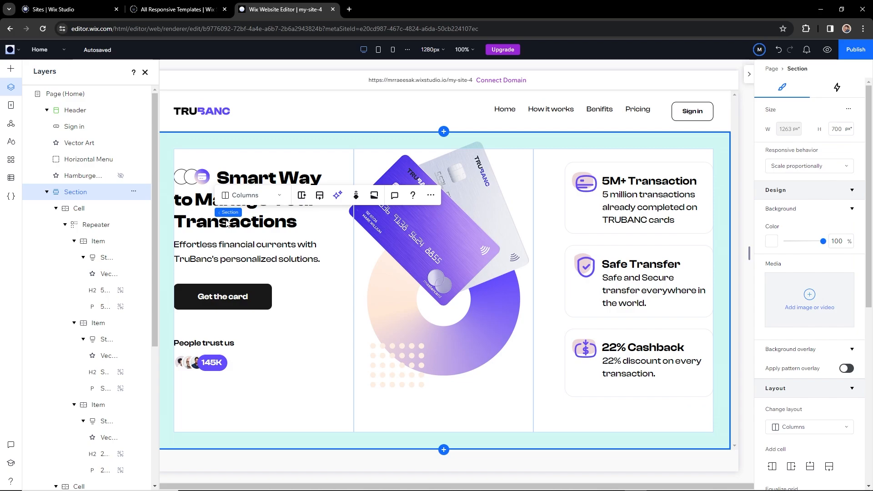
pyautogui.click(227, 223)
pyautogui.click(245, 251)
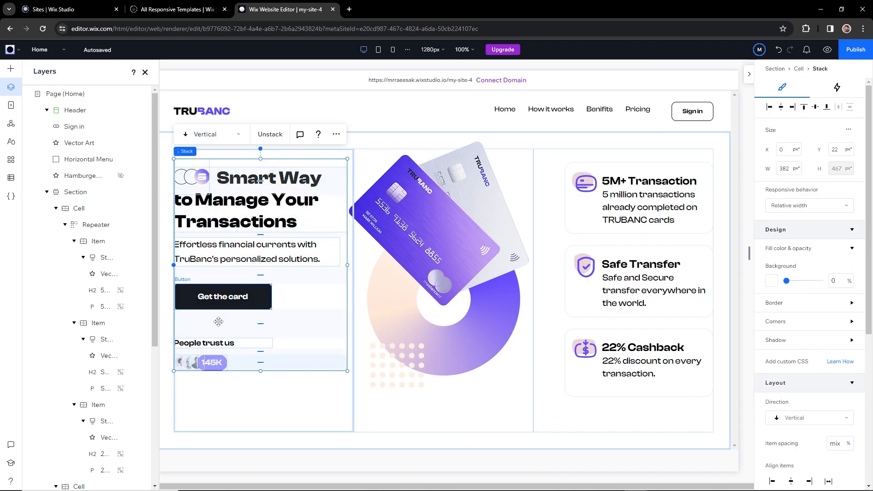
pyautogui.click(837, 89)
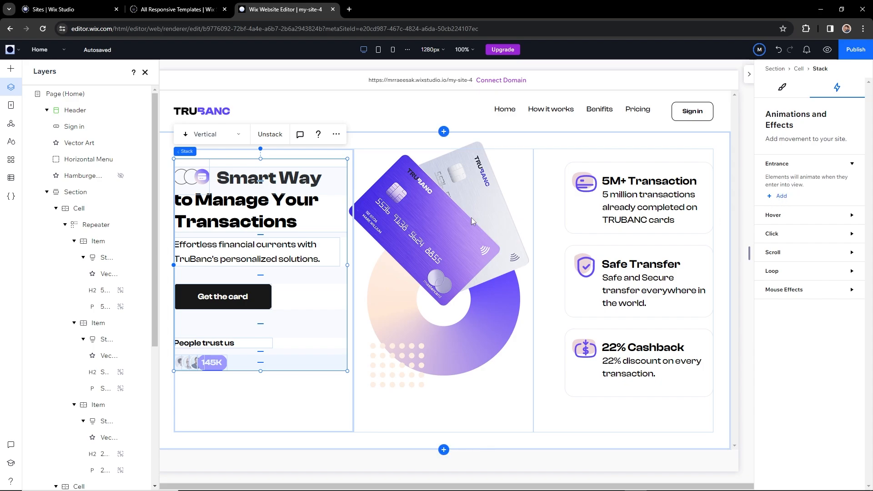
pyautogui.click(780, 197)
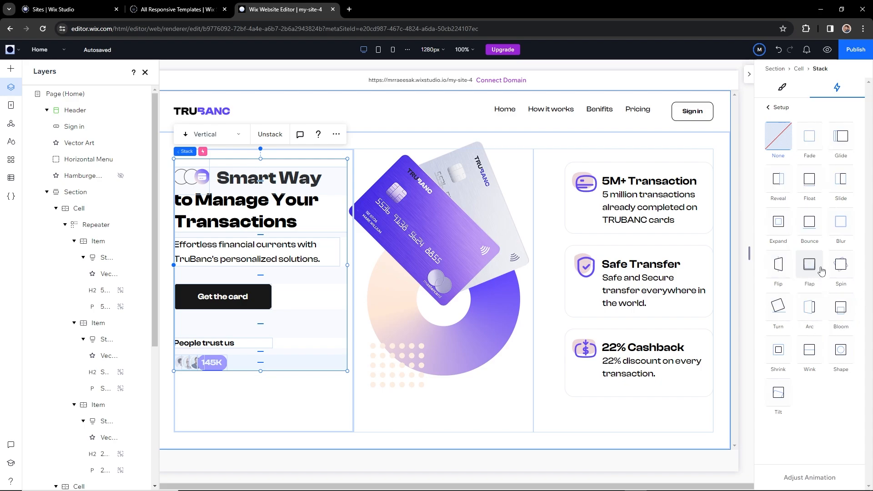
pyautogui.click(811, 182)
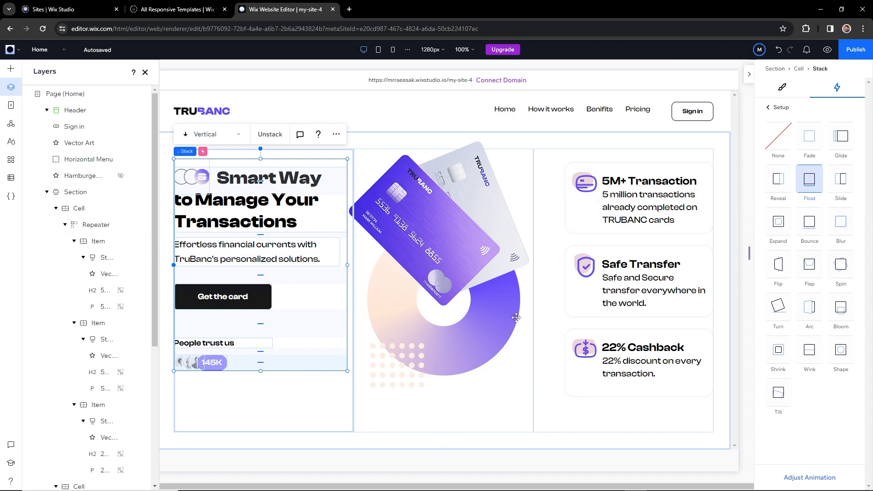
# Set the hero text stack's Float direction to From left and preview the animation
pyautogui.click(800, 478)
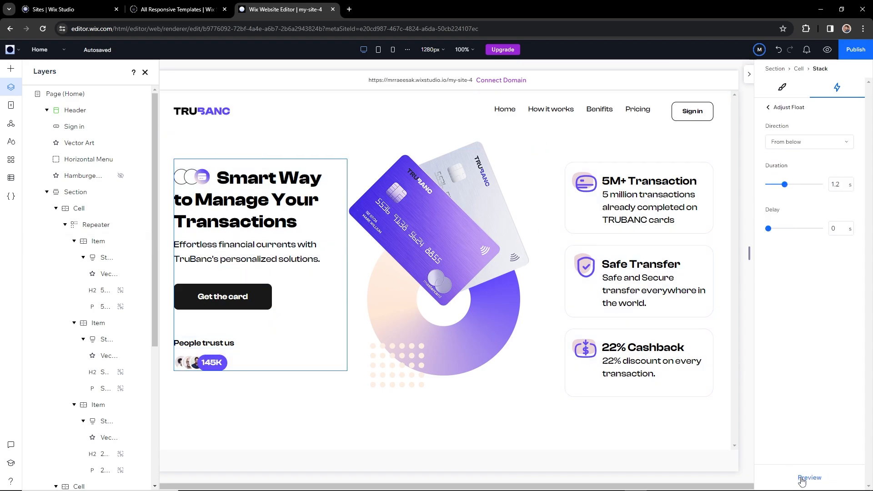
pyautogui.click(829, 143)
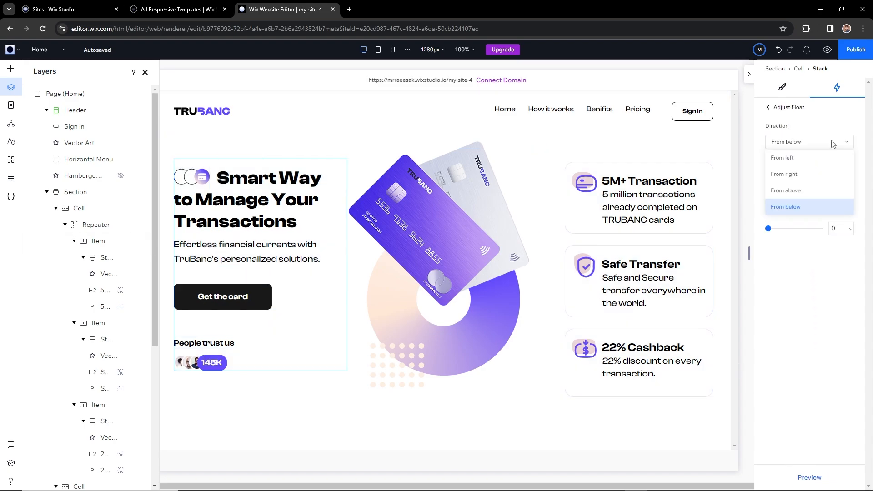
pyautogui.click(792, 159)
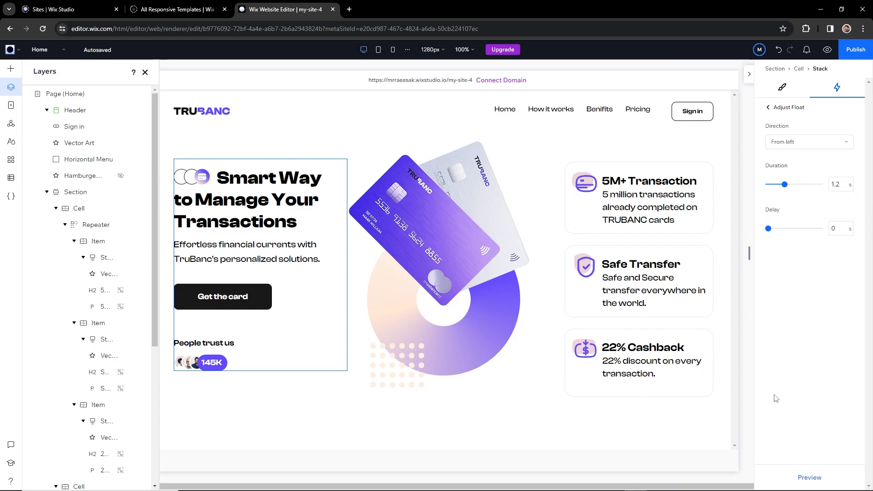
pyautogui.click(809, 477)
pyautogui.click(810, 478)
# Add a Float entrance animation to the 5M+ Transaction card item and open its adjustment settings
pyautogui.click(605, 230)
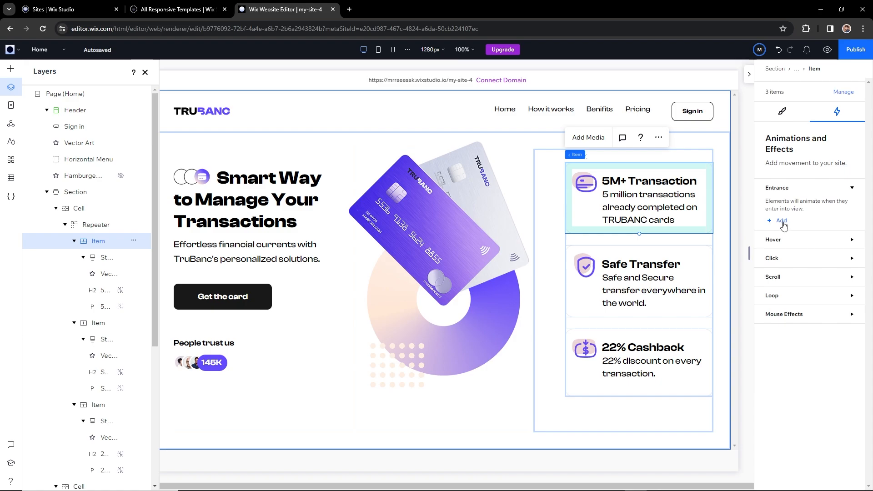
pyautogui.click(781, 221)
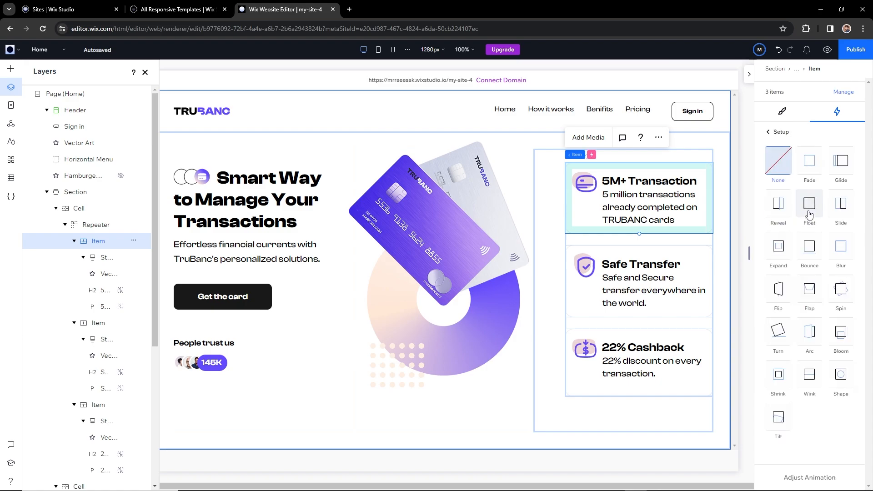
pyautogui.click(809, 213)
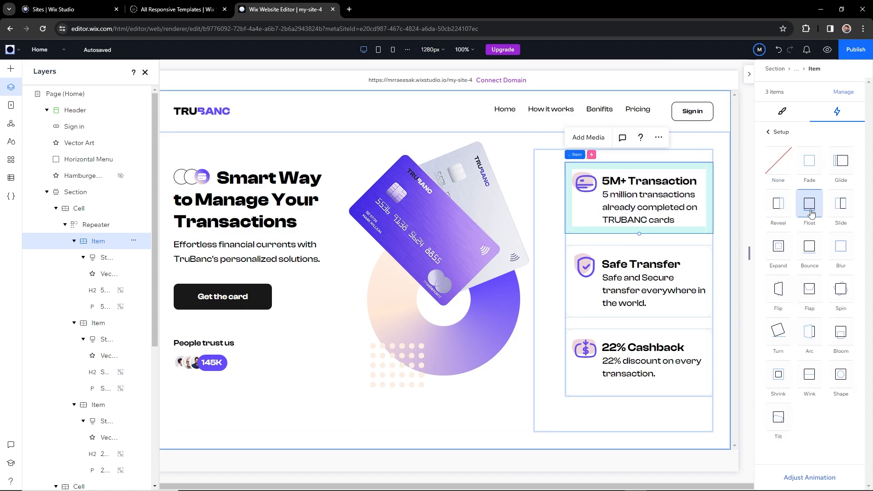
pyautogui.click(817, 478)
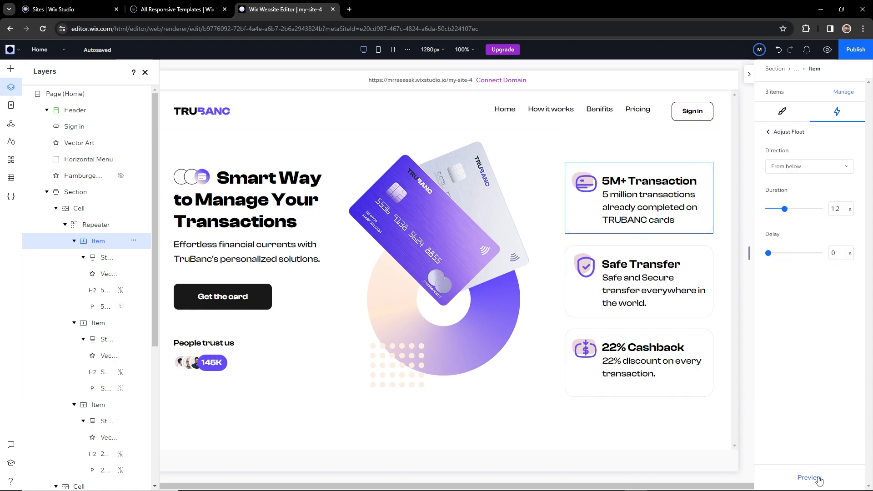
# Set the feature card's Float direction to From right and preview the page's entrance animations
pyautogui.click(809, 166)
pyautogui.click(799, 200)
pyautogui.click(732, 333)
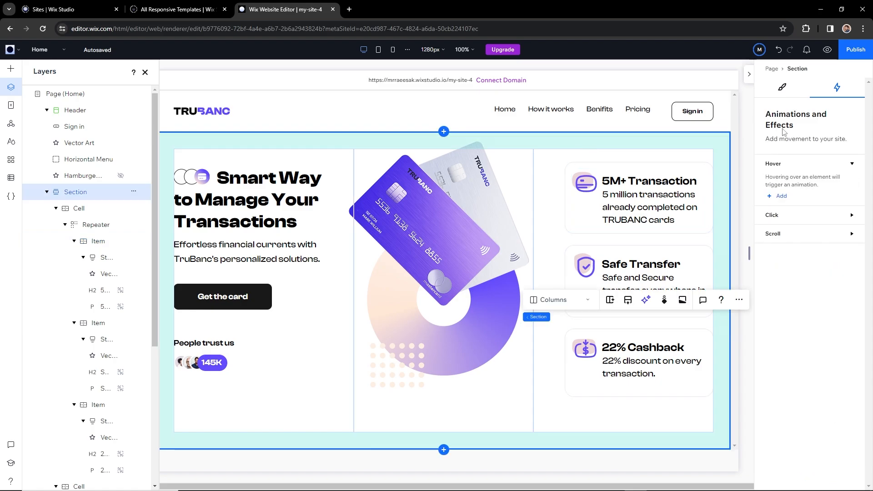
pyautogui.click(827, 49)
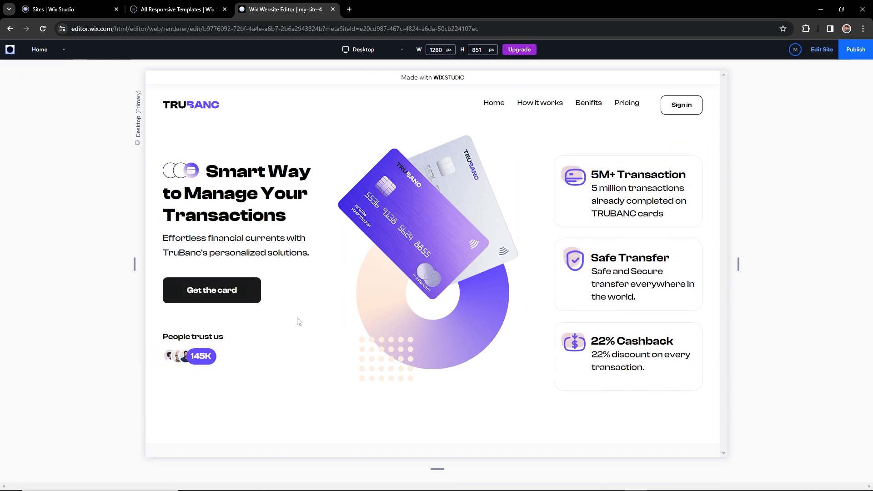
pyautogui.click(822, 49)
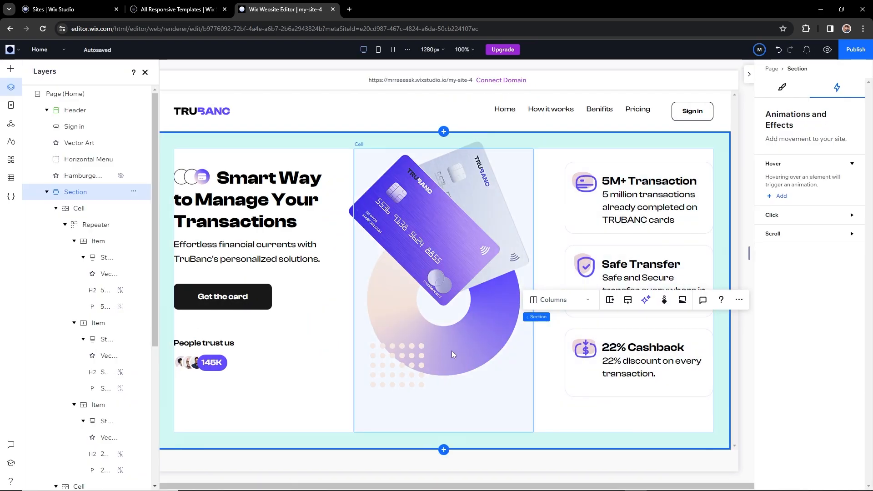
# Add a Spin entrance animation to the gradient ring image behind the bank cards
pyautogui.click(457, 340)
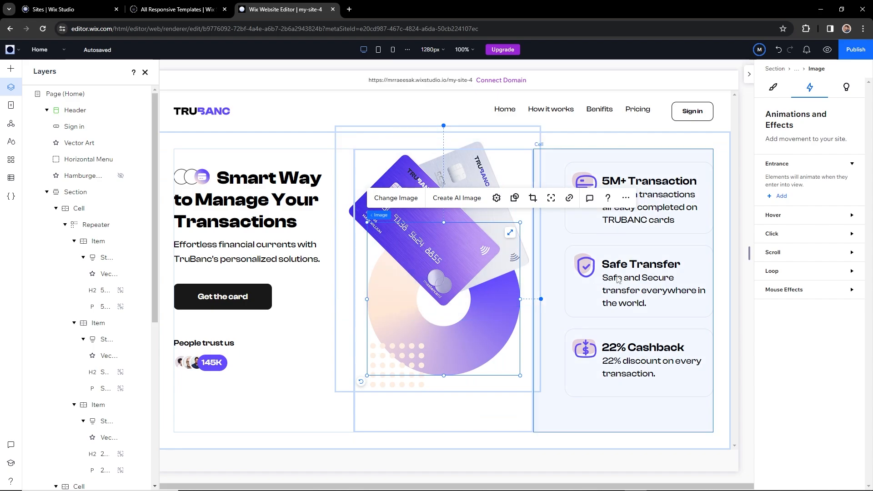
pyautogui.click(781, 196)
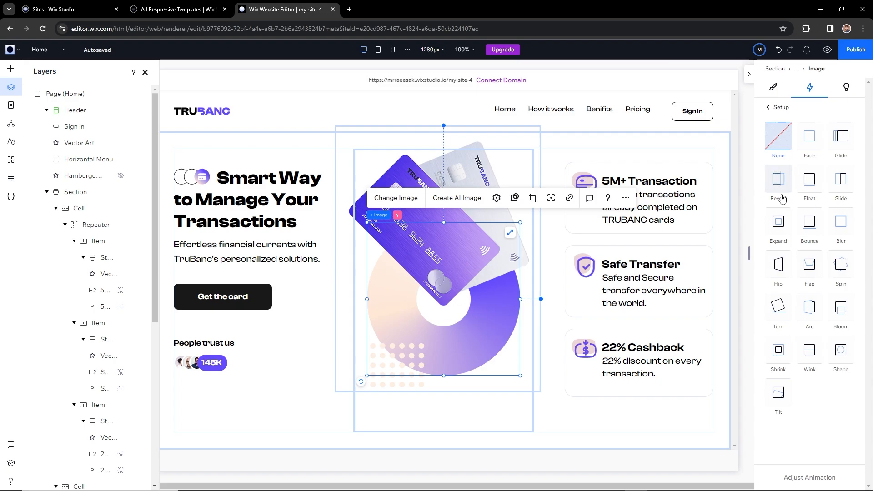
pyautogui.click(841, 268)
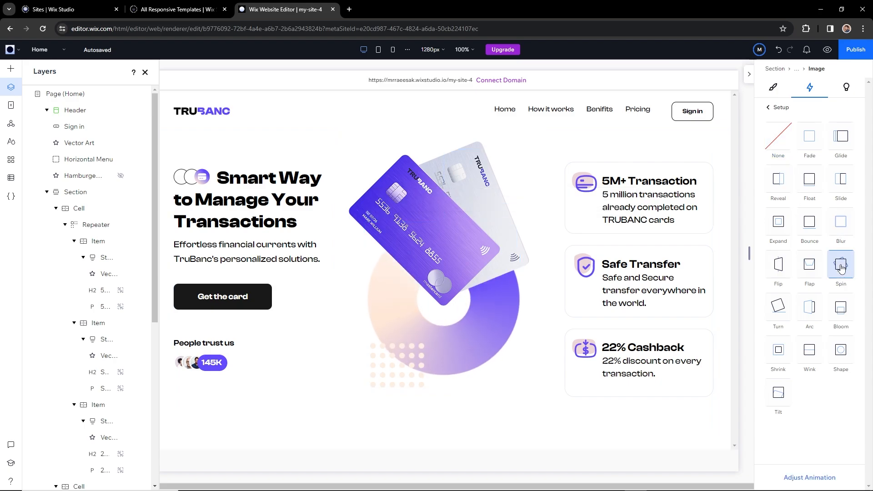
# Adjust the ring image's Spin animation to 100% scale and Counter-clockwise direction
pyautogui.click(809, 476)
pyautogui.click(837, 215)
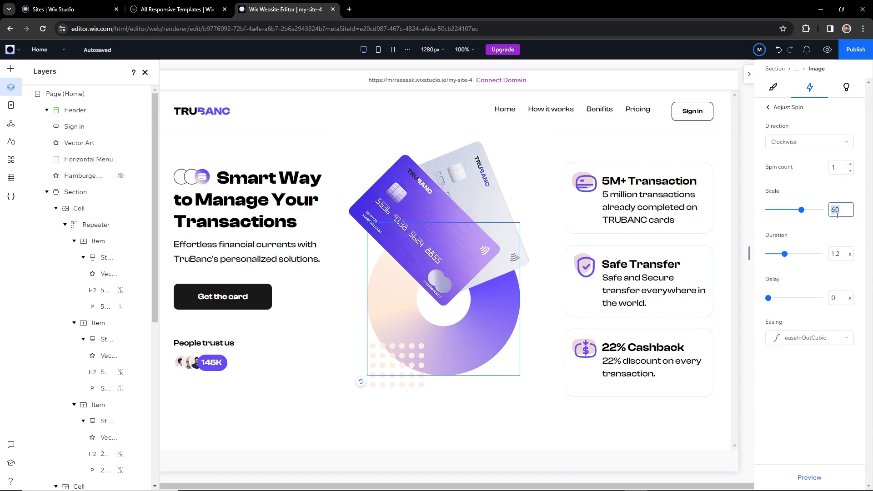
pyautogui.write('100')
pyautogui.click(823, 142)
pyautogui.click(816, 174)
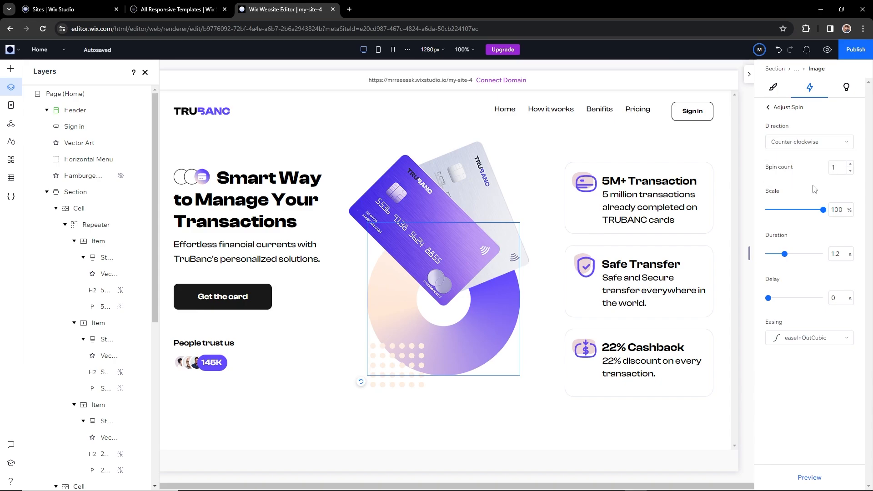
# Set the easing of the gradient ring image's Spin animation to easeInOutSine and preview it
pyautogui.click(819, 344)
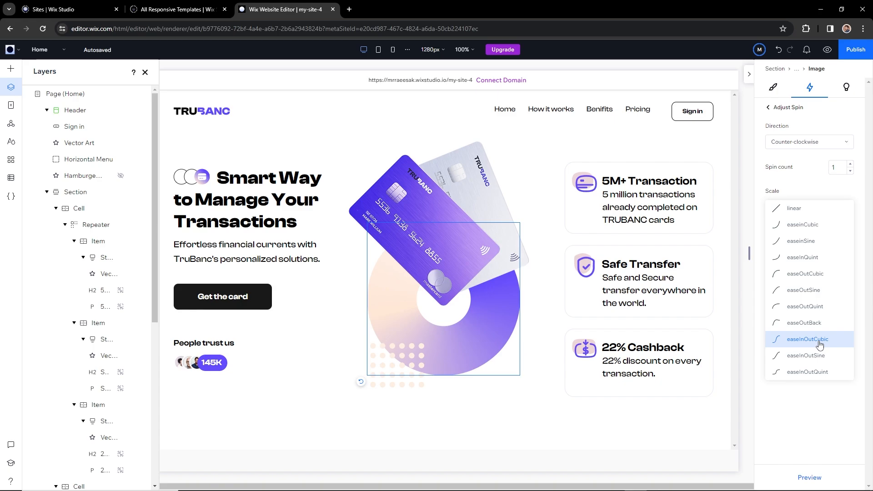
pyautogui.click(812, 356)
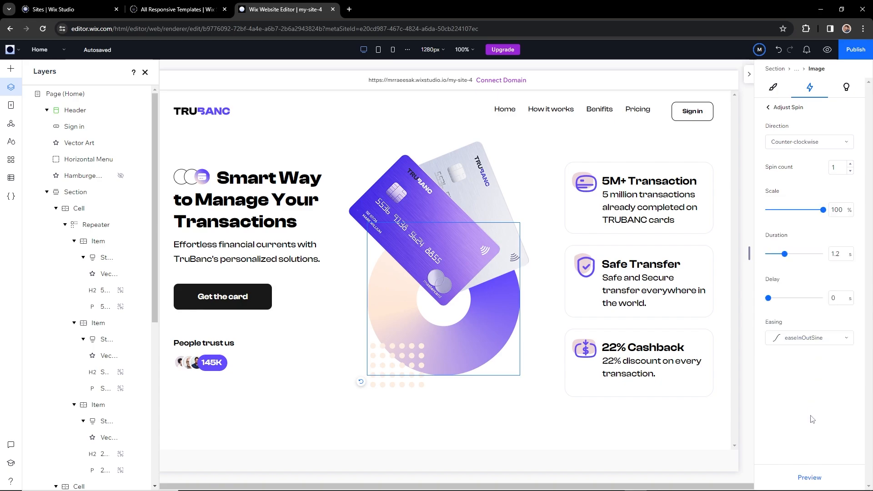
pyautogui.click(807, 477)
# Add a Turn entrance animation with a 1.5 s delay to the purple bank card image and preview it
pyautogui.click(413, 203)
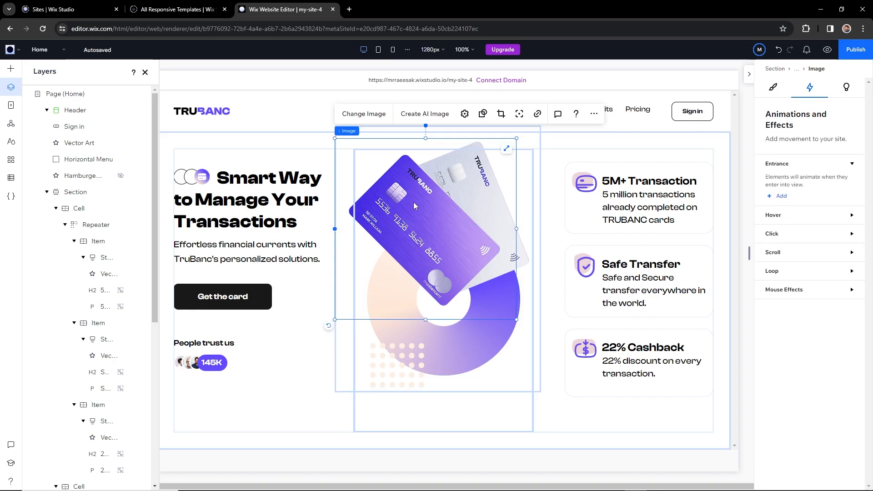
pyautogui.click(782, 196)
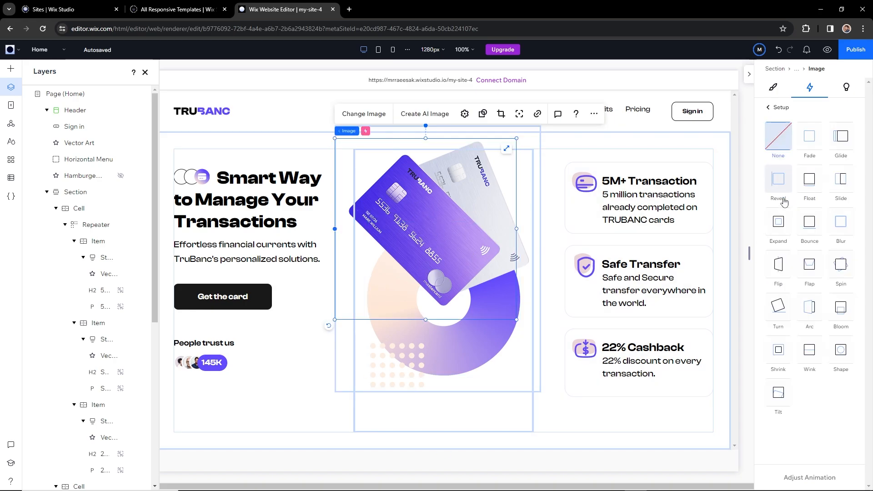
pyautogui.click(780, 313)
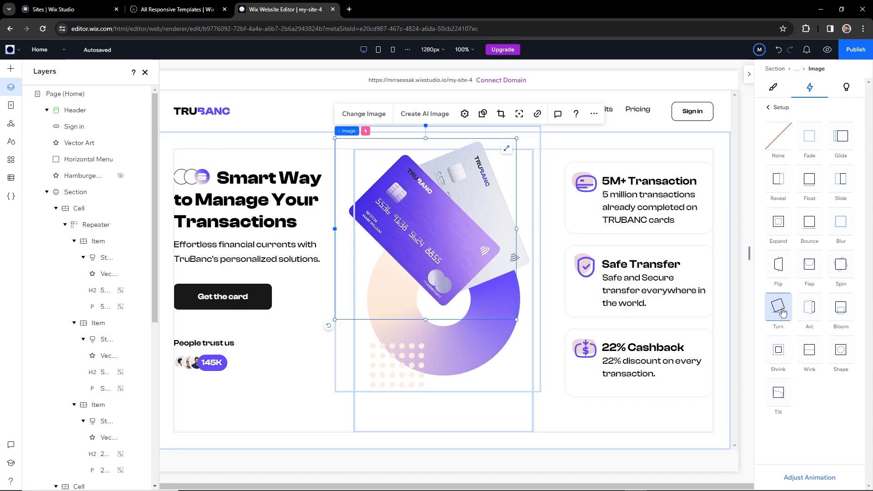
pyautogui.click(804, 478)
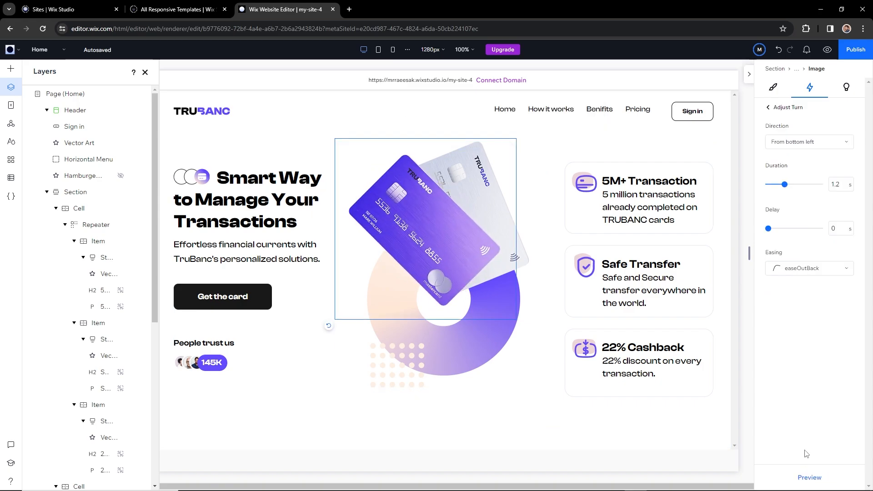
pyautogui.click(838, 232)
pyautogui.write('0.5')
pyautogui.press('Return')
pyautogui.click(818, 479)
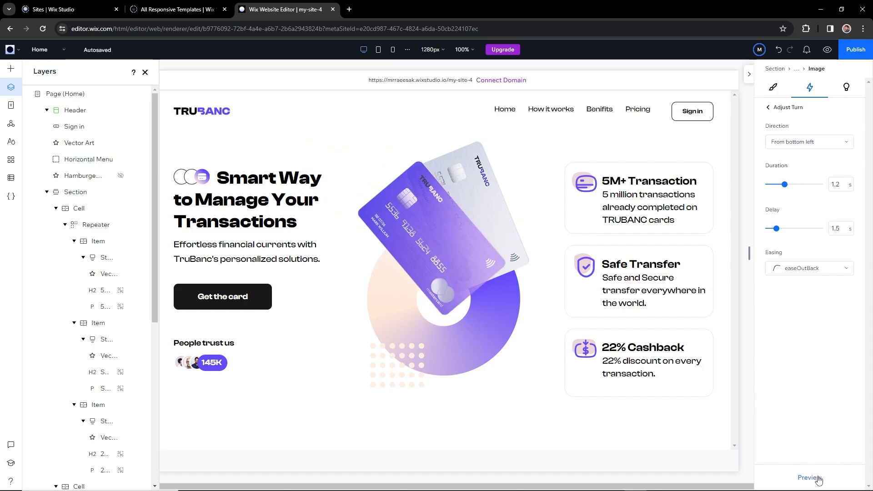
# Add a Turn entrance animation to the silver bank card image and open its delay for editing
pyautogui.click(519, 249)
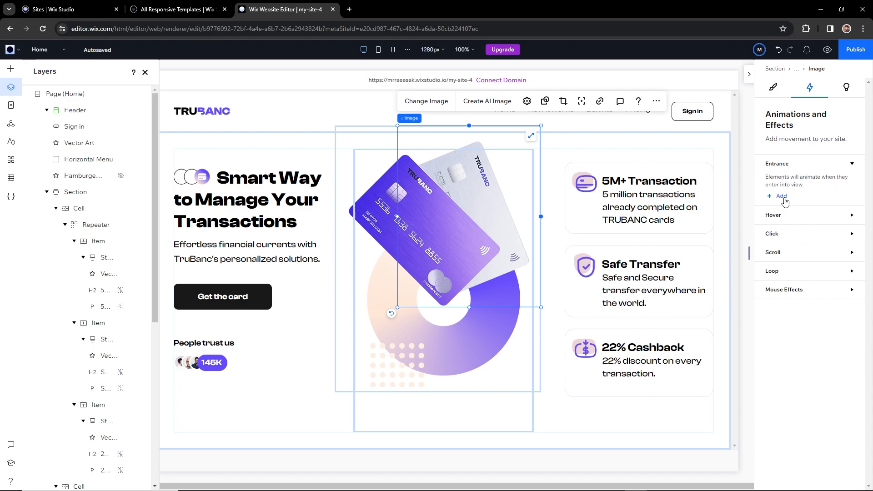
pyautogui.click(793, 175)
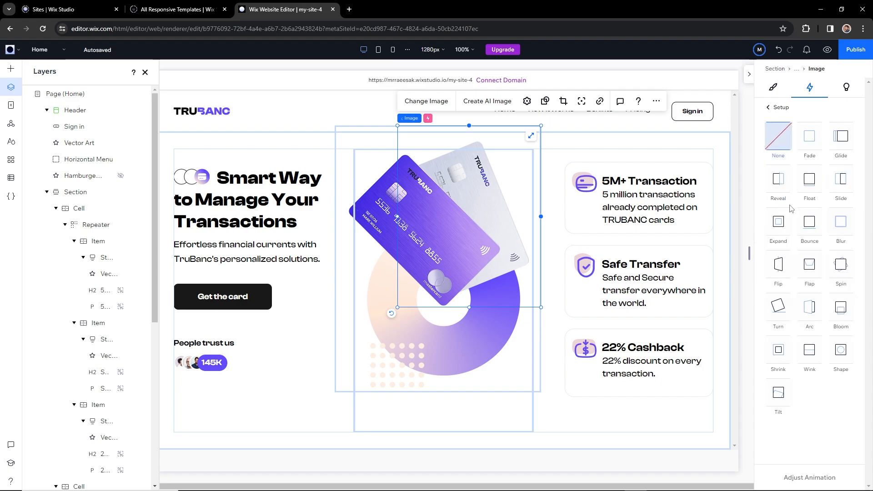
pyautogui.click(779, 310)
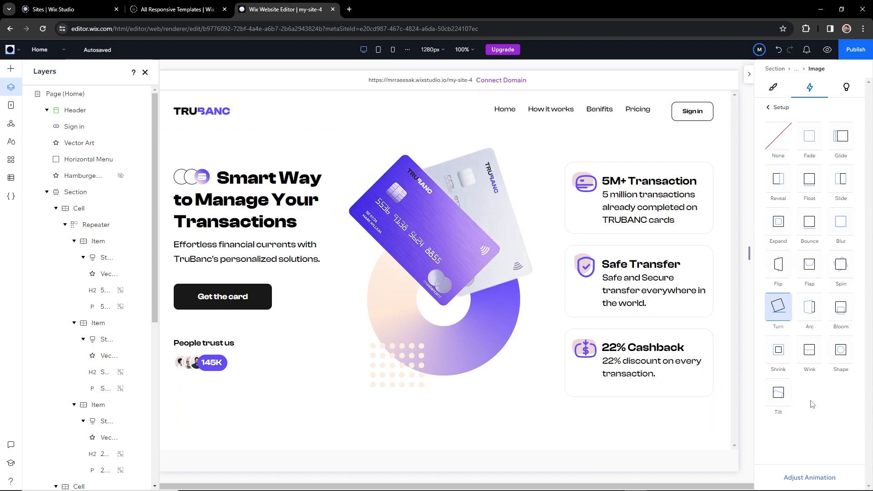
pyautogui.click(802, 475)
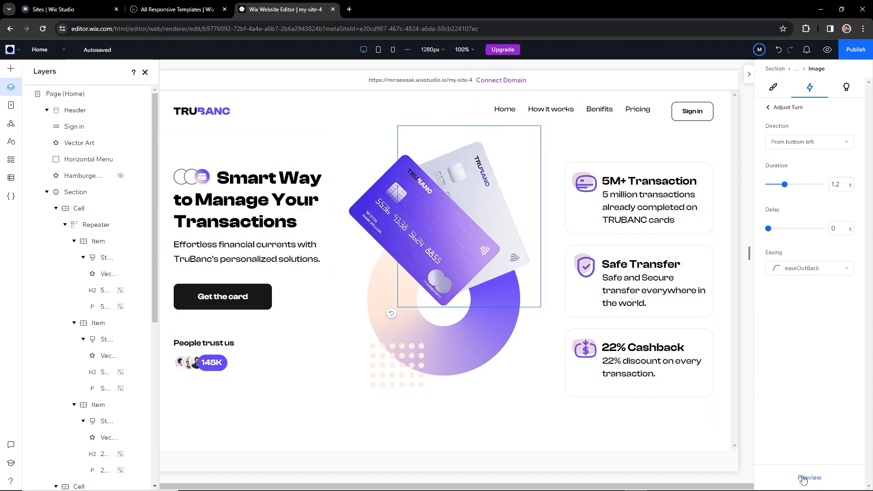
pyautogui.click(838, 231)
# Add a Tilt entrance animation to the dotted vector art, open its delay for editing, and check the page in preview mode
pyautogui.click(420, 375)
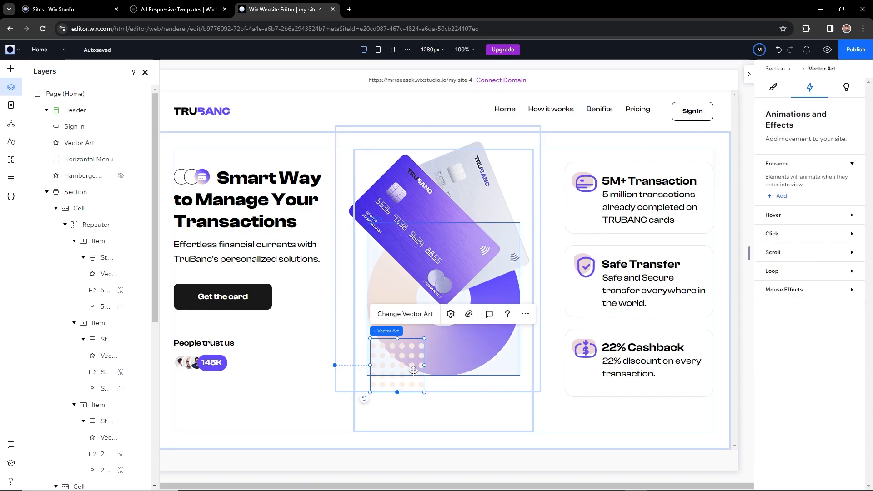
pyautogui.click(779, 196)
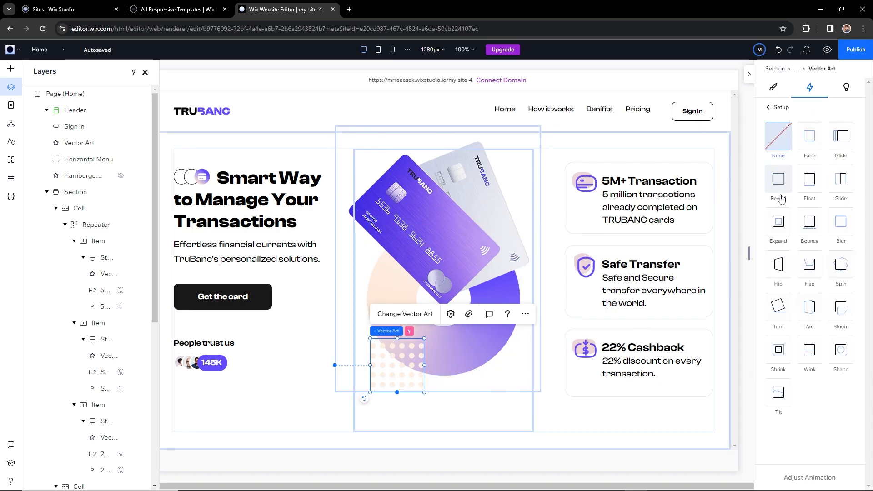
pyautogui.click(783, 394)
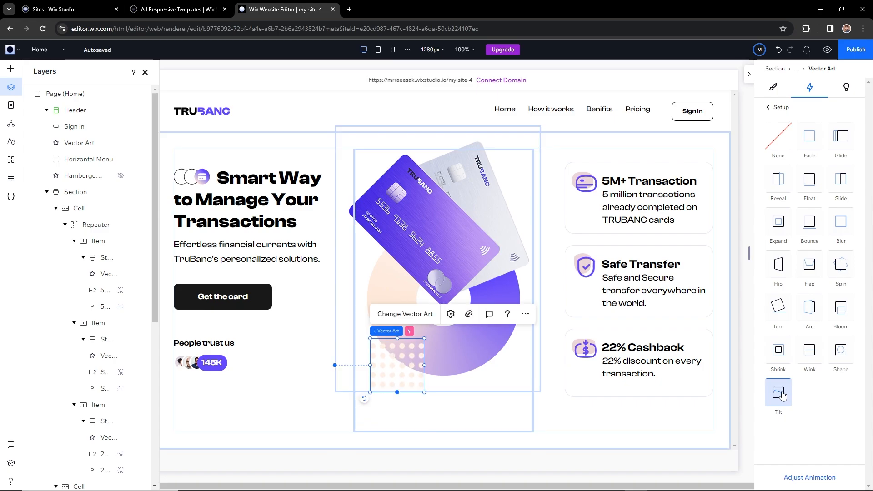
pyautogui.click(808, 477)
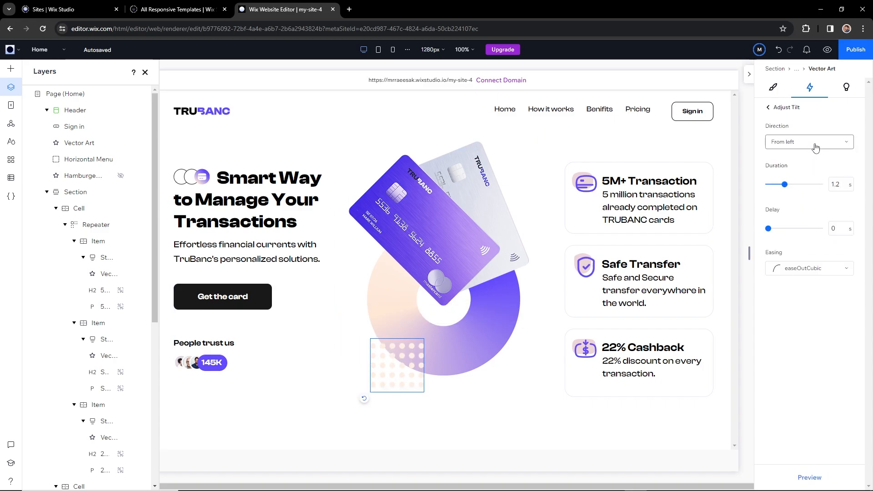
pyautogui.click(837, 230)
pyautogui.click(827, 51)
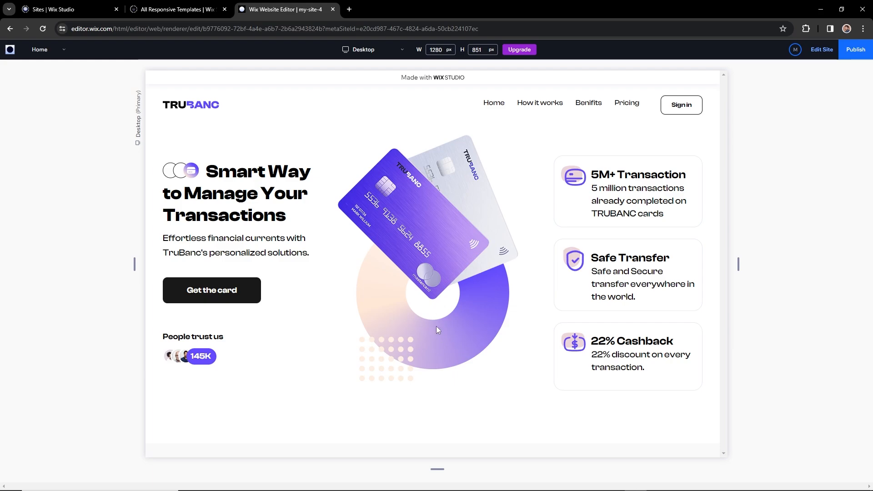
pyautogui.click(821, 49)
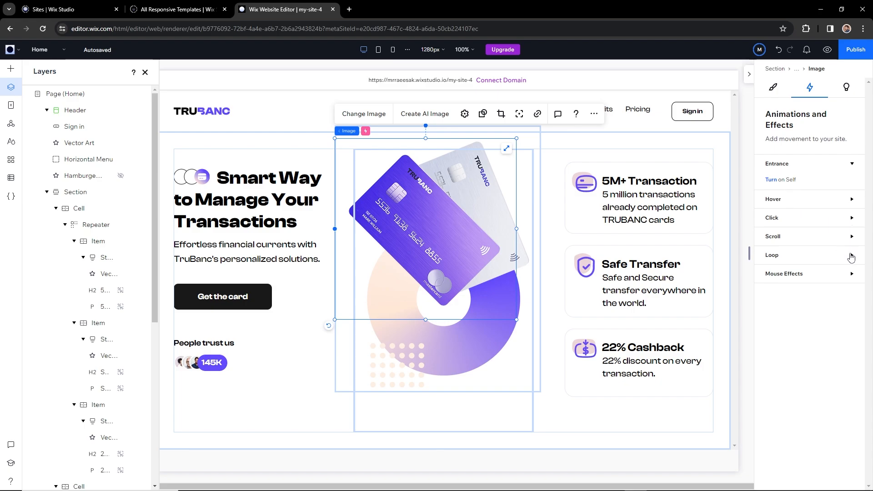
# Add a Breathe loop animation with a 10 px distance to the purple bank card image and preview it
pyautogui.click(850, 256)
pyautogui.click(781, 281)
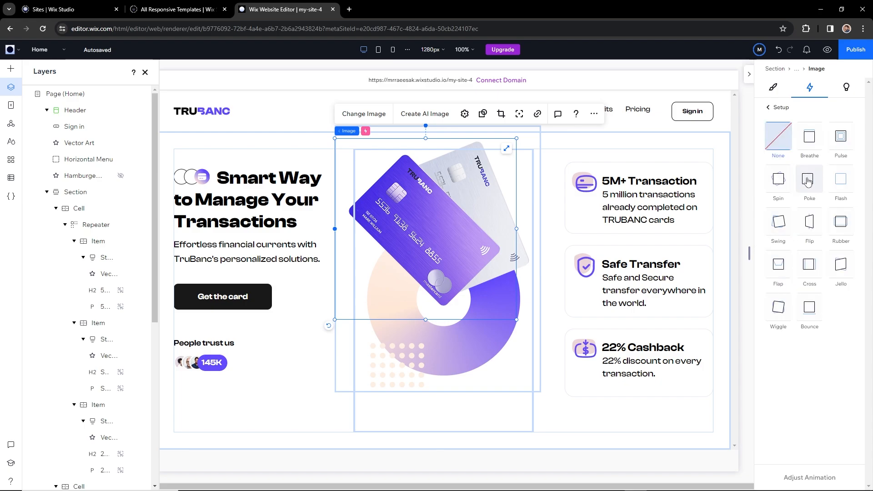
pyautogui.click(809, 139)
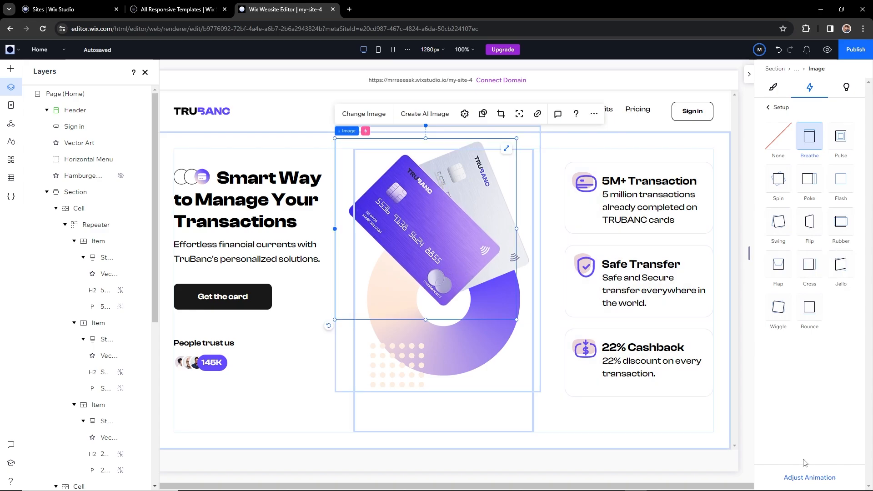
pyautogui.click(807, 478)
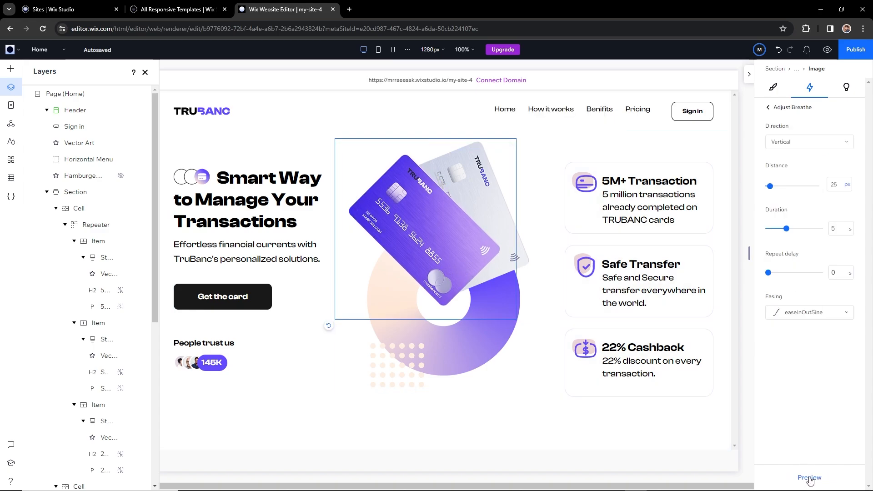
pyautogui.click(838, 189)
pyautogui.press('Return')
pyautogui.click(811, 478)
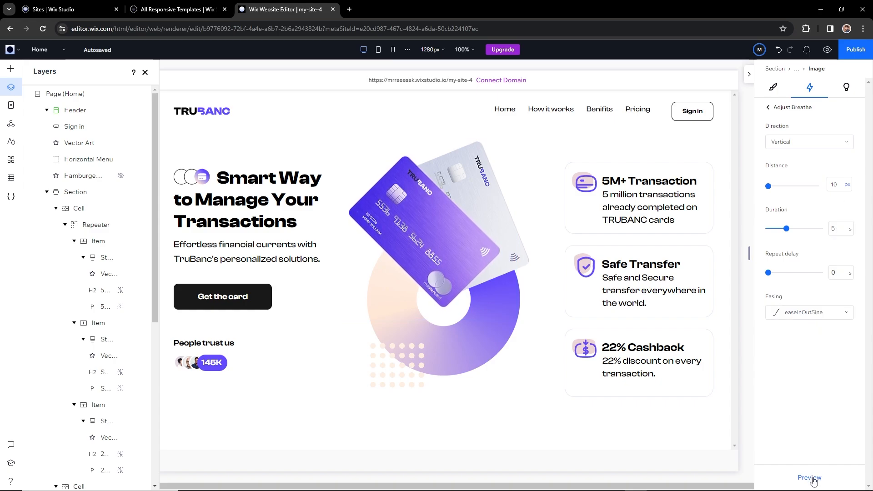
# Add a Breathe loop animation with a 10 px distance to the silver bank card image and preview the whole page
pyautogui.click(522, 255)
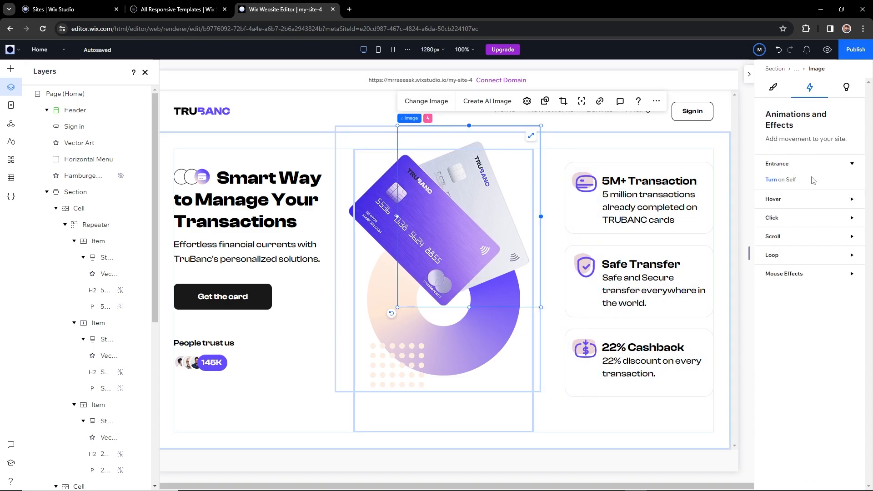
pyautogui.click(851, 256)
pyautogui.click(784, 280)
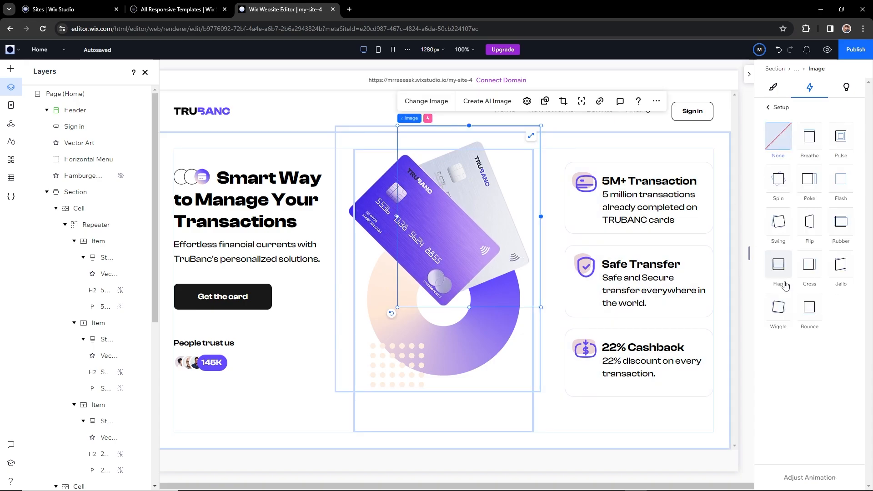
pyautogui.click(813, 142)
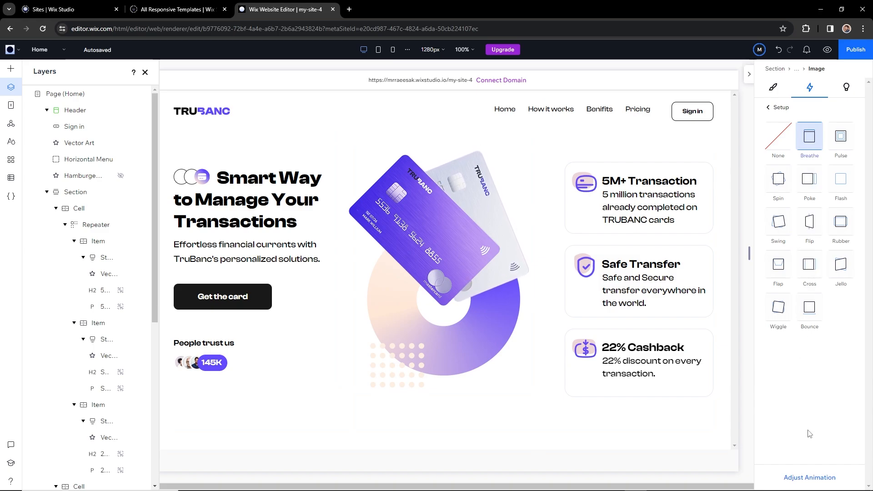
pyautogui.click(809, 476)
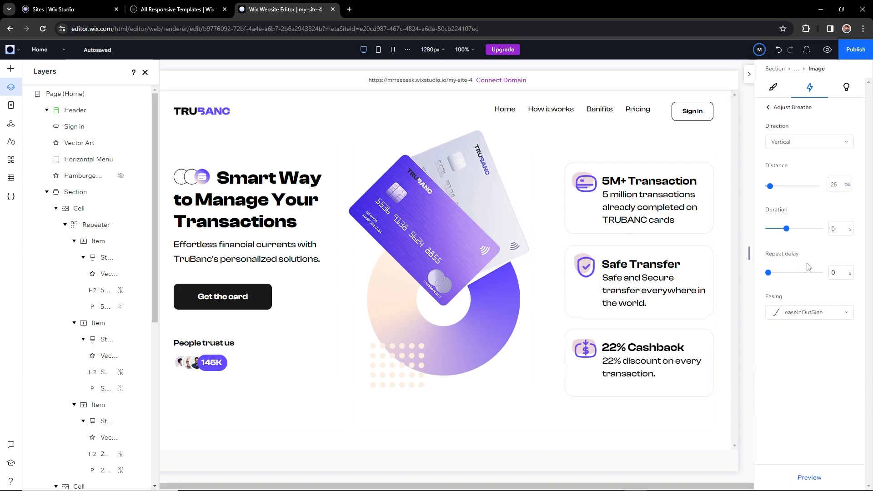
pyautogui.click(834, 184)
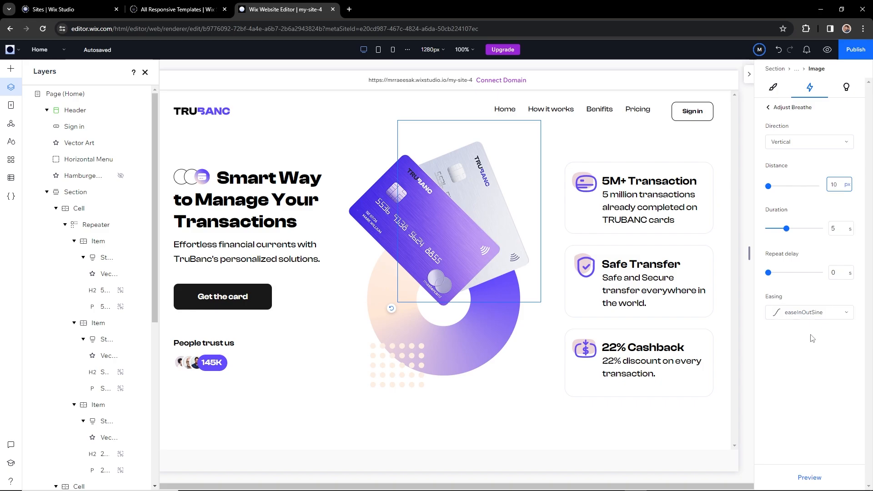
pyautogui.click(606, 143)
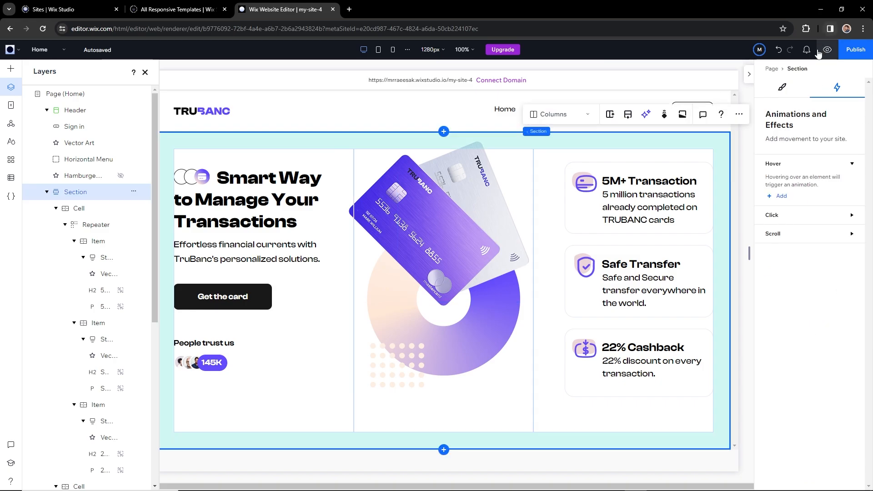
pyautogui.click(826, 51)
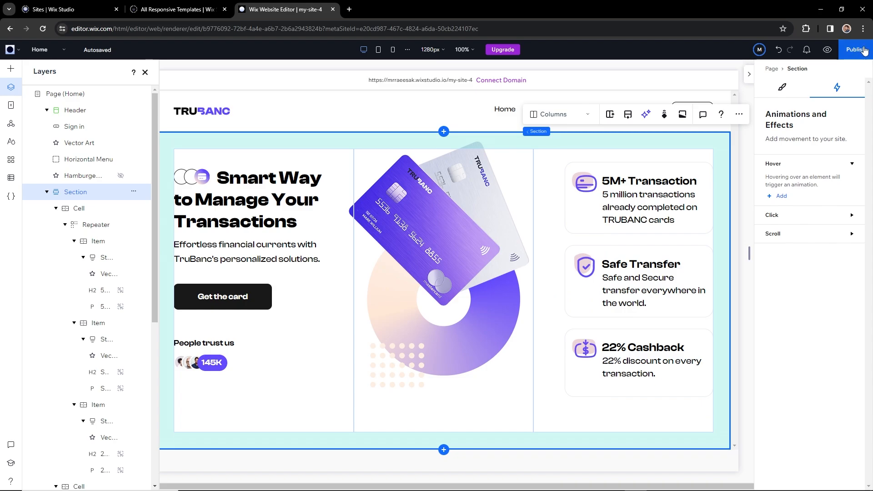
# Publish the site on the free Wix Studio domain with the address ending trubanc
pyautogui.click(856, 50)
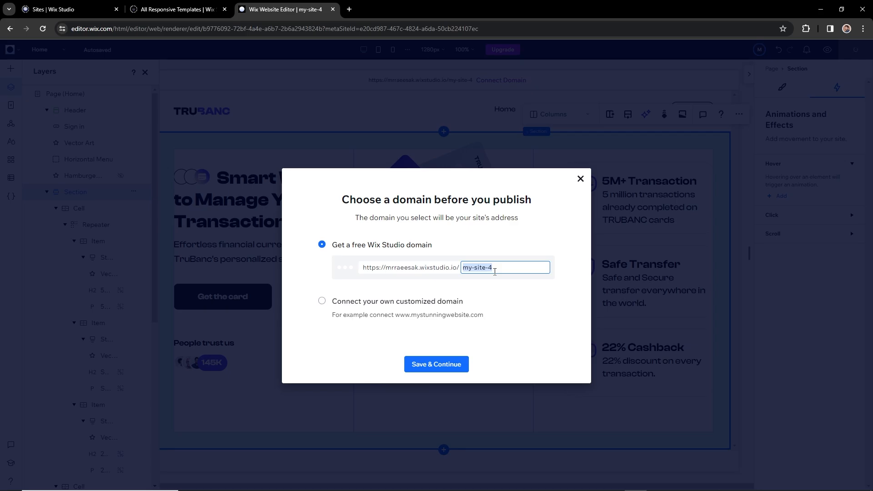
pyautogui.write('trubanc')
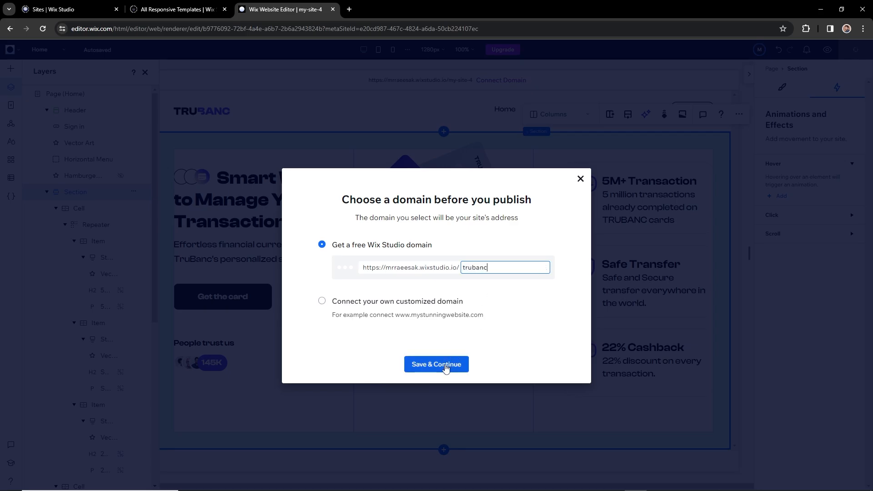
pyautogui.click(445, 366)
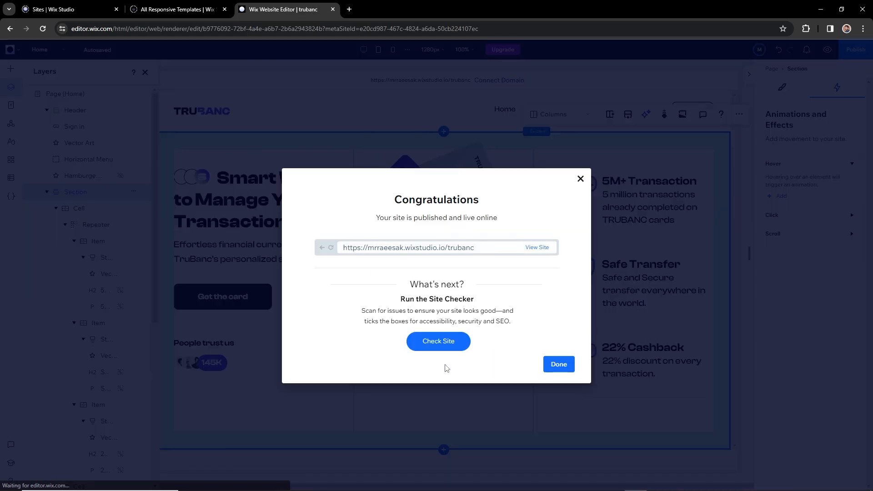
# View the published site and resize the browser window from phone width to desktop width to check the responsive layout
pyautogui.click(537, 248)
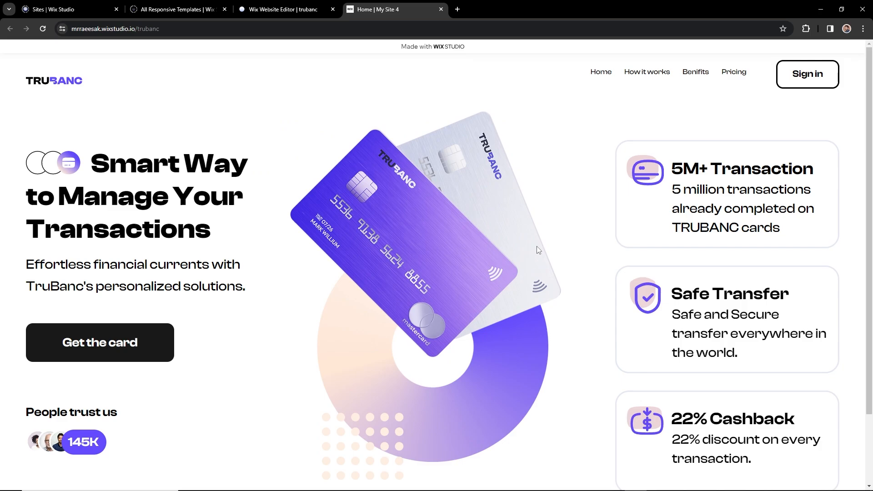
pyautogui.scroll(-2, 536, 247)
pyautogui.scroll(2, 536, 246)
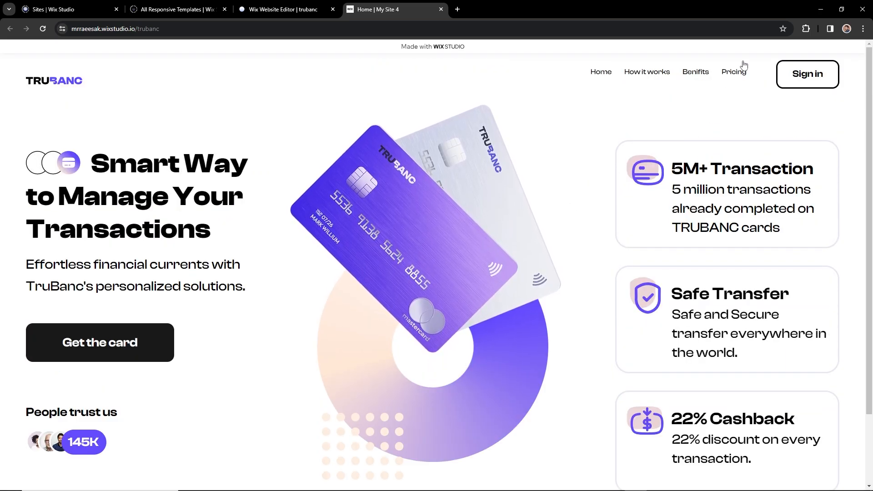
pyautogui.click(835, 13)
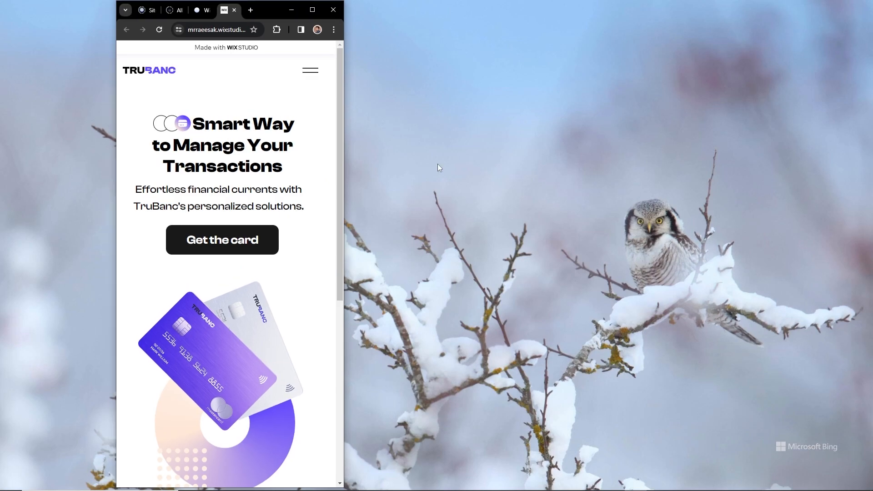
pyautogui.moveTo(342, 212); pyautogui.dragTo(839, 224)
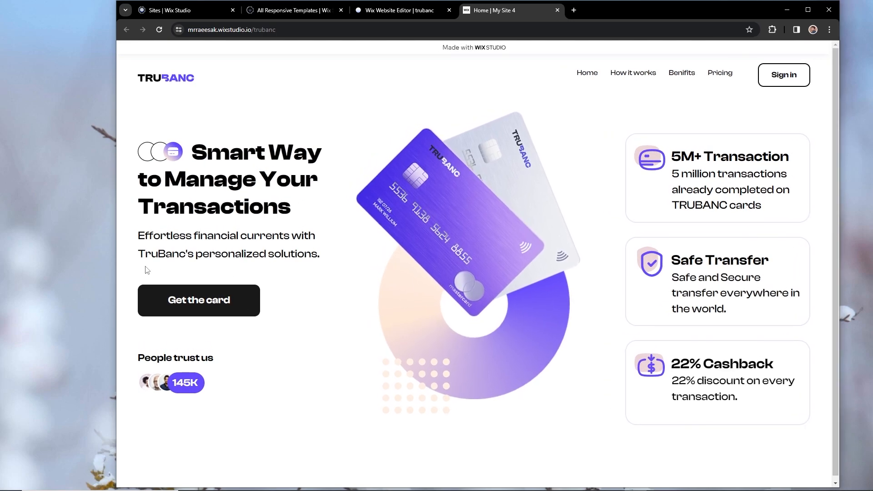
# Widen the published site's browser window and maximize it to check the layout at full screen width
pyautogui.moveTo(115, 257); pyautogui.dragTo(21, 257)
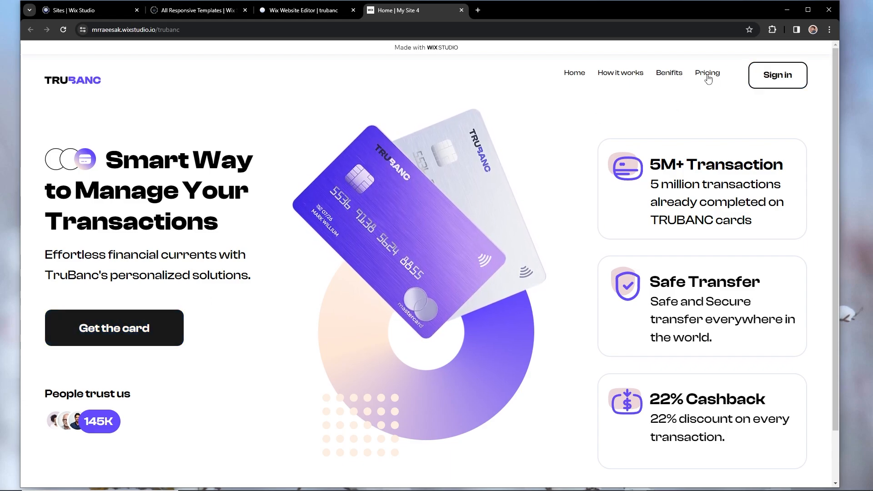
pyautogui.click(808, 9)
# Return to the site editor and set the hover background of the Get the card button to the saved purple
pyautogui.click(291, 5)
pyautogui.click(580, 178)
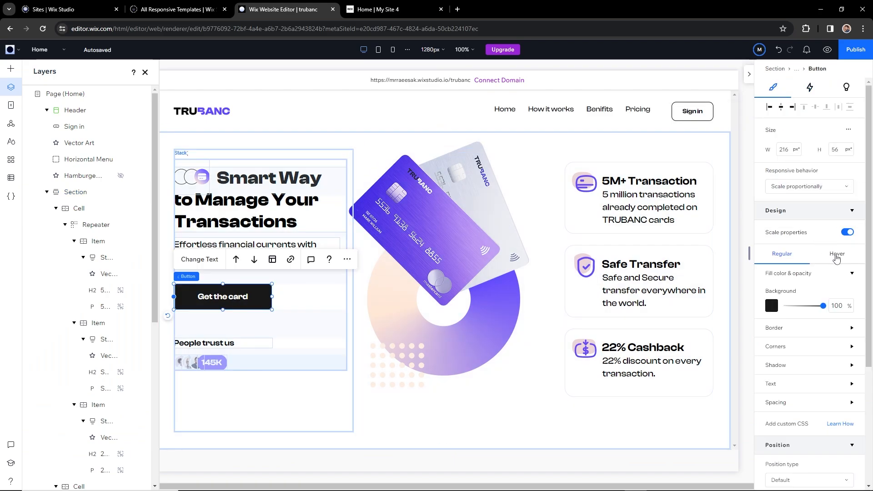
pyautogui.click(837, 255)
pyautogui.click(775, 308)
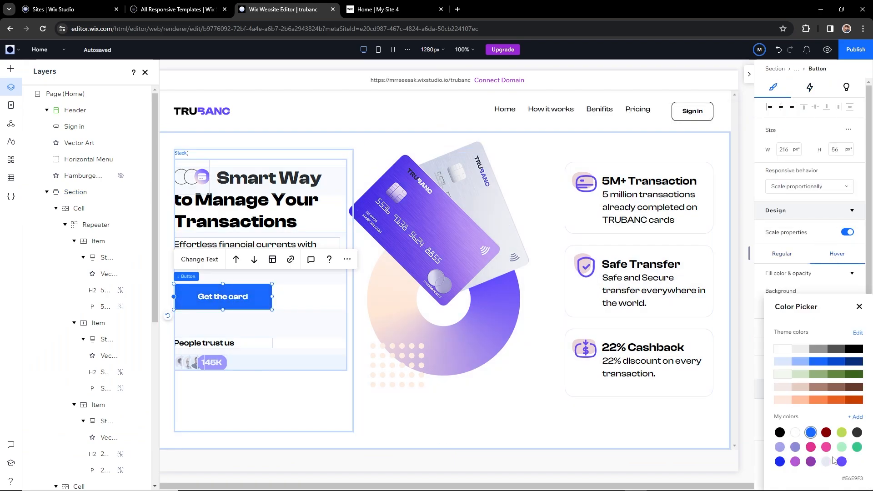
# Set the hover background of the header's Sign in button to the saved purple #654BFD and preview the page
pyautogui.click(699, 111)
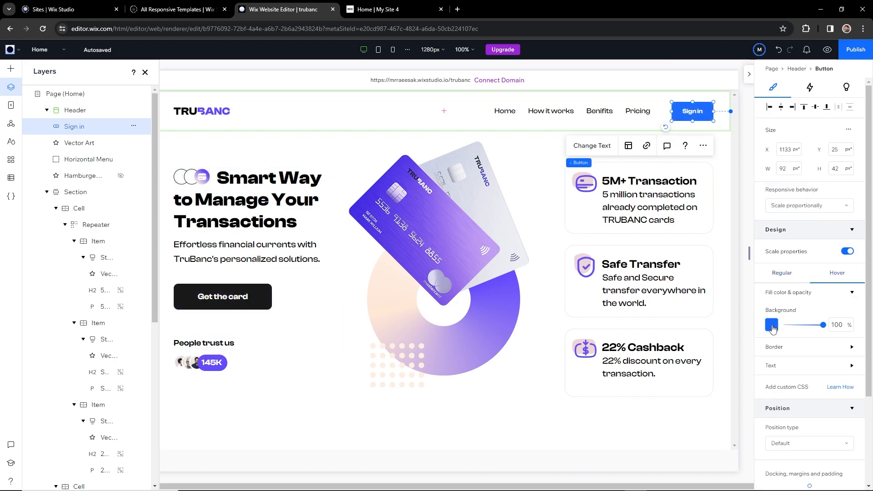
pyautogui.click(772, 325)
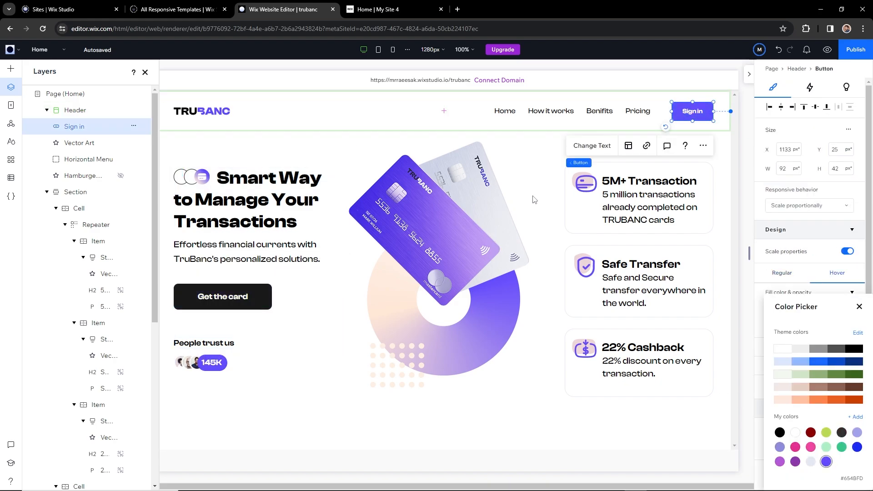
pyautogui.click(827, 49)
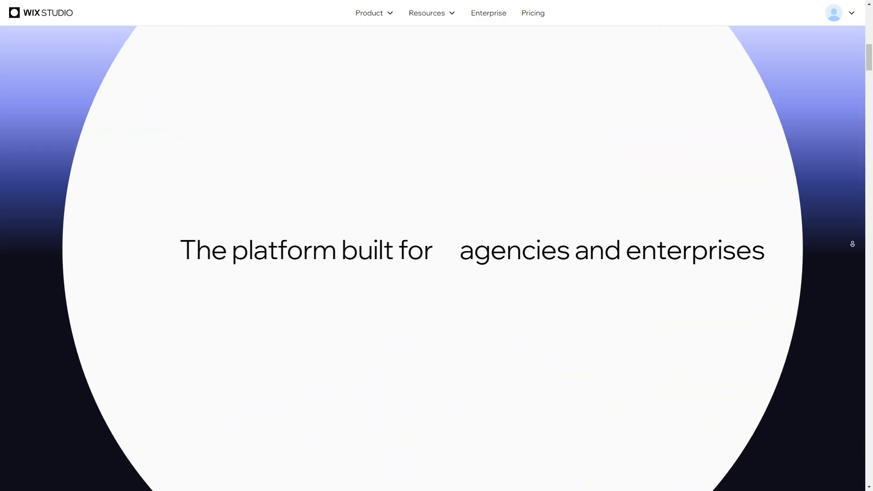
# Look through the Wix Studio home page's sections on responsive design, animations, custom CSS, AI, app development, coding and business solutions
pyautogui.scroll(-5, 852, 244)
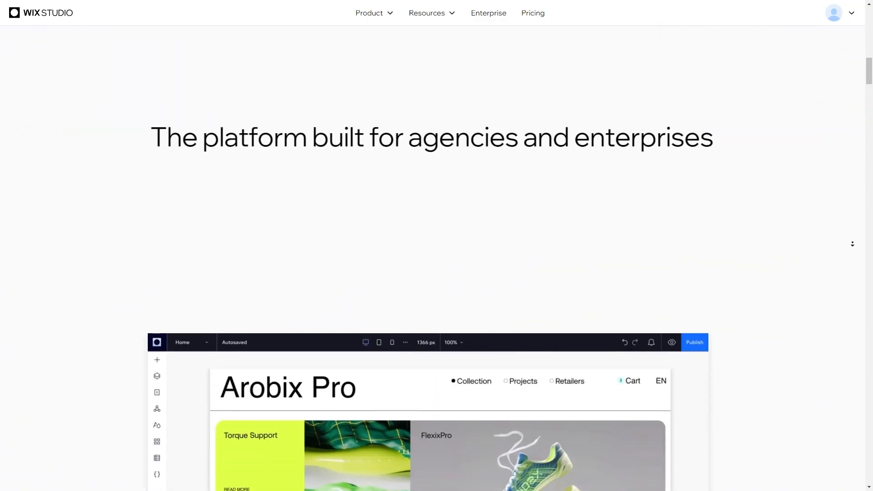
pyautogui.scroll(-3, 852, 245)
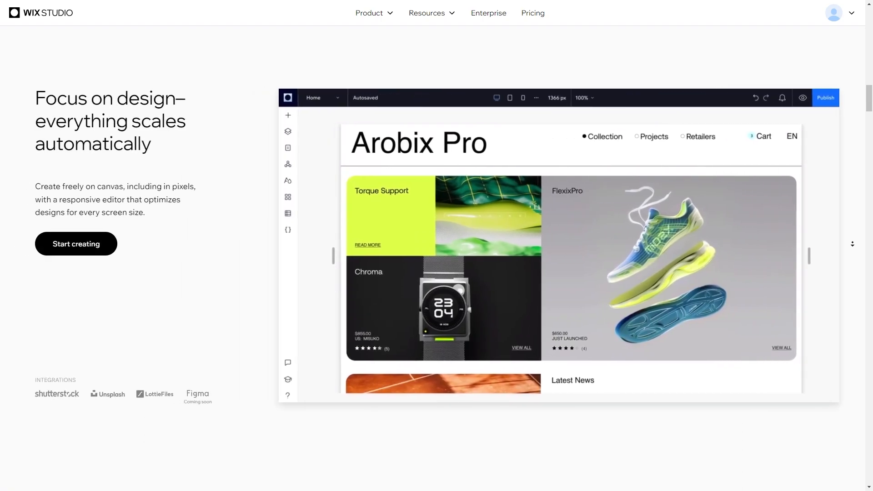
pyautogui.scroll(-10, 852, 244)
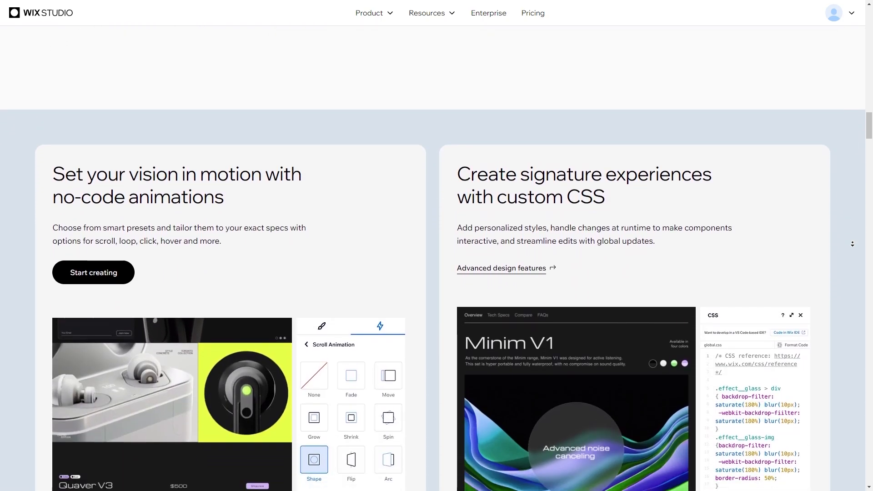
pyautogui.scroll(-12, 852, 244)
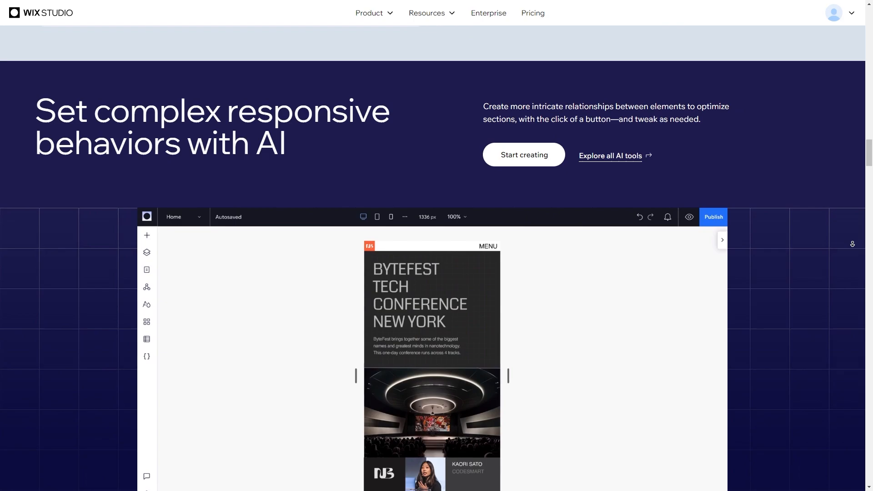
pyautogui.scroll(-11, 853, 244)
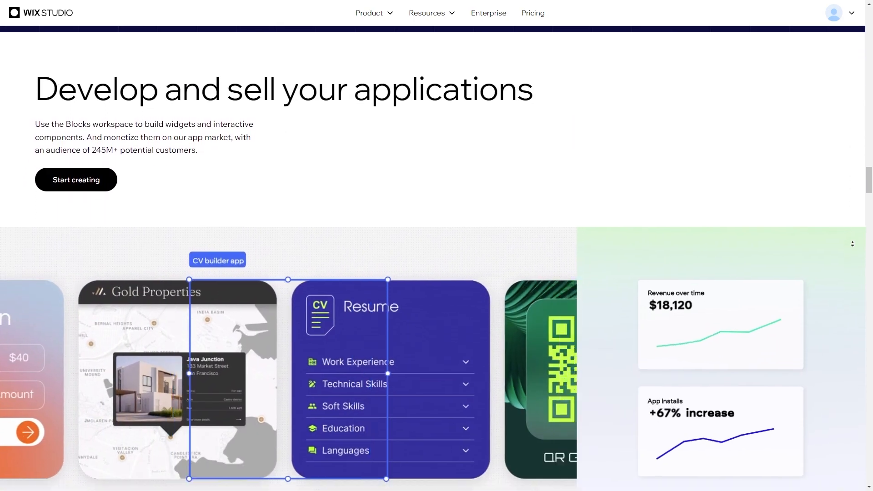
pyautogui.scroll(-11, 852, 244)
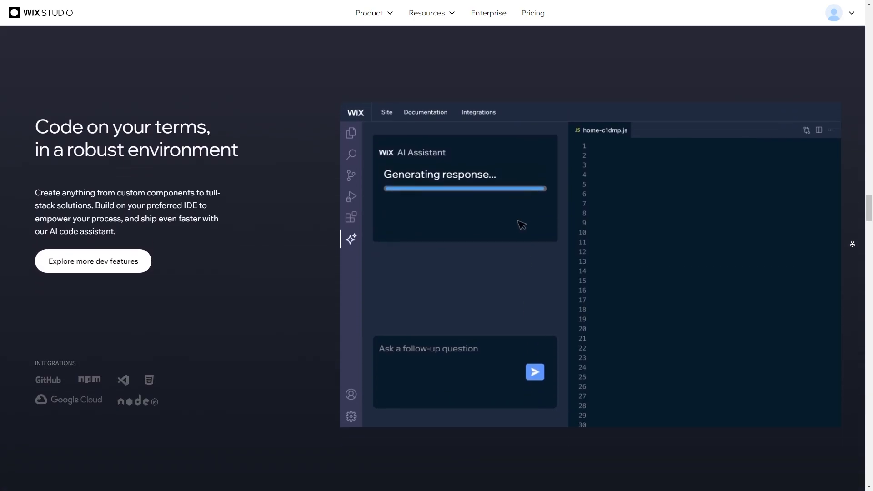
pyautogui.scroll(-8, 852, 244)
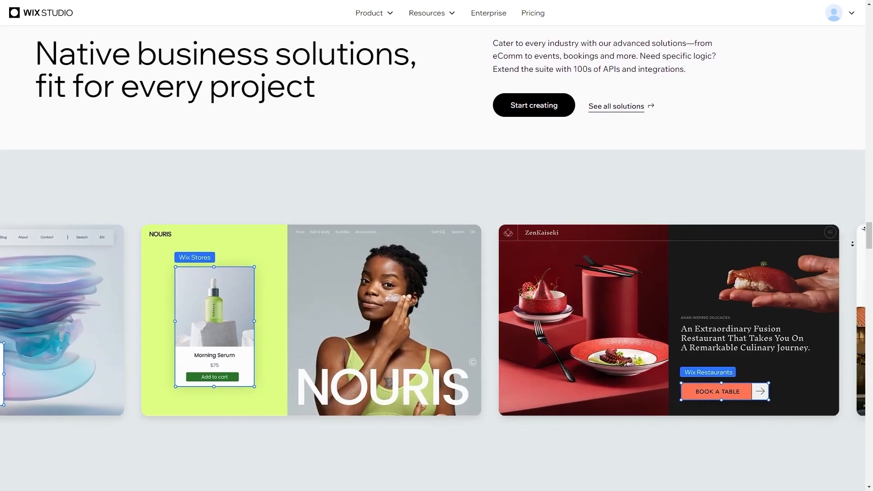